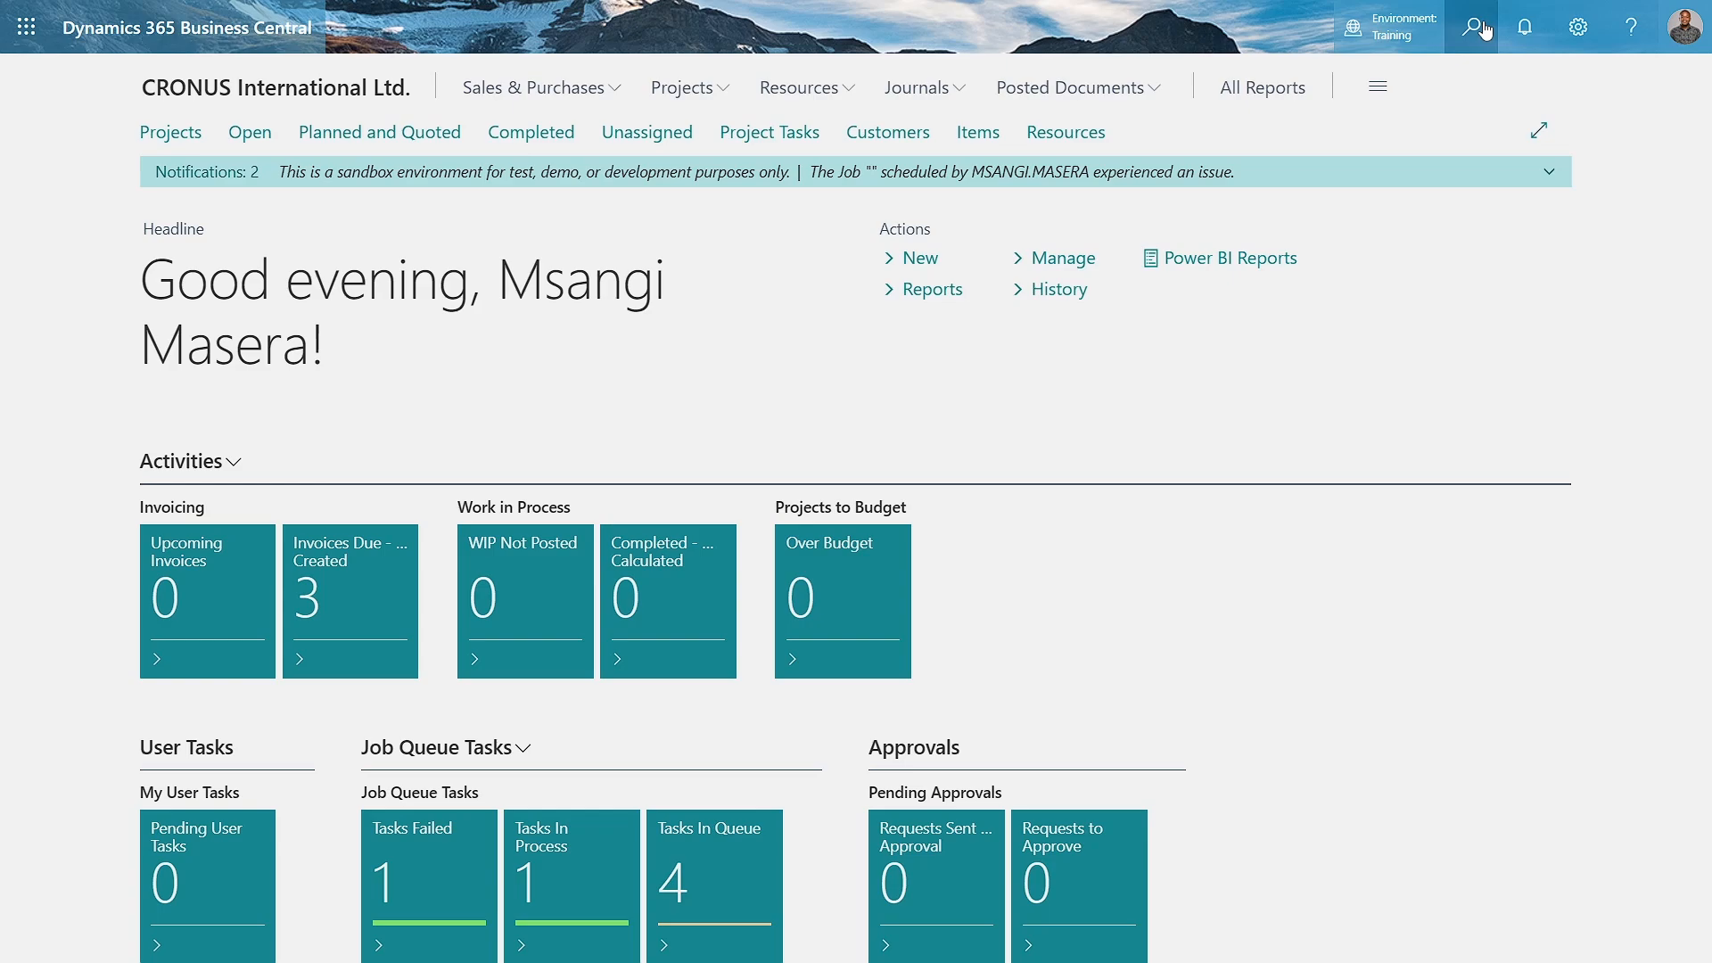
Search for "bank account post" and open the Bank Account Posting Groups page.
{"action": "left_click", "coordinate": [1480, 28]}
{"action": "type", "text": "banki"}
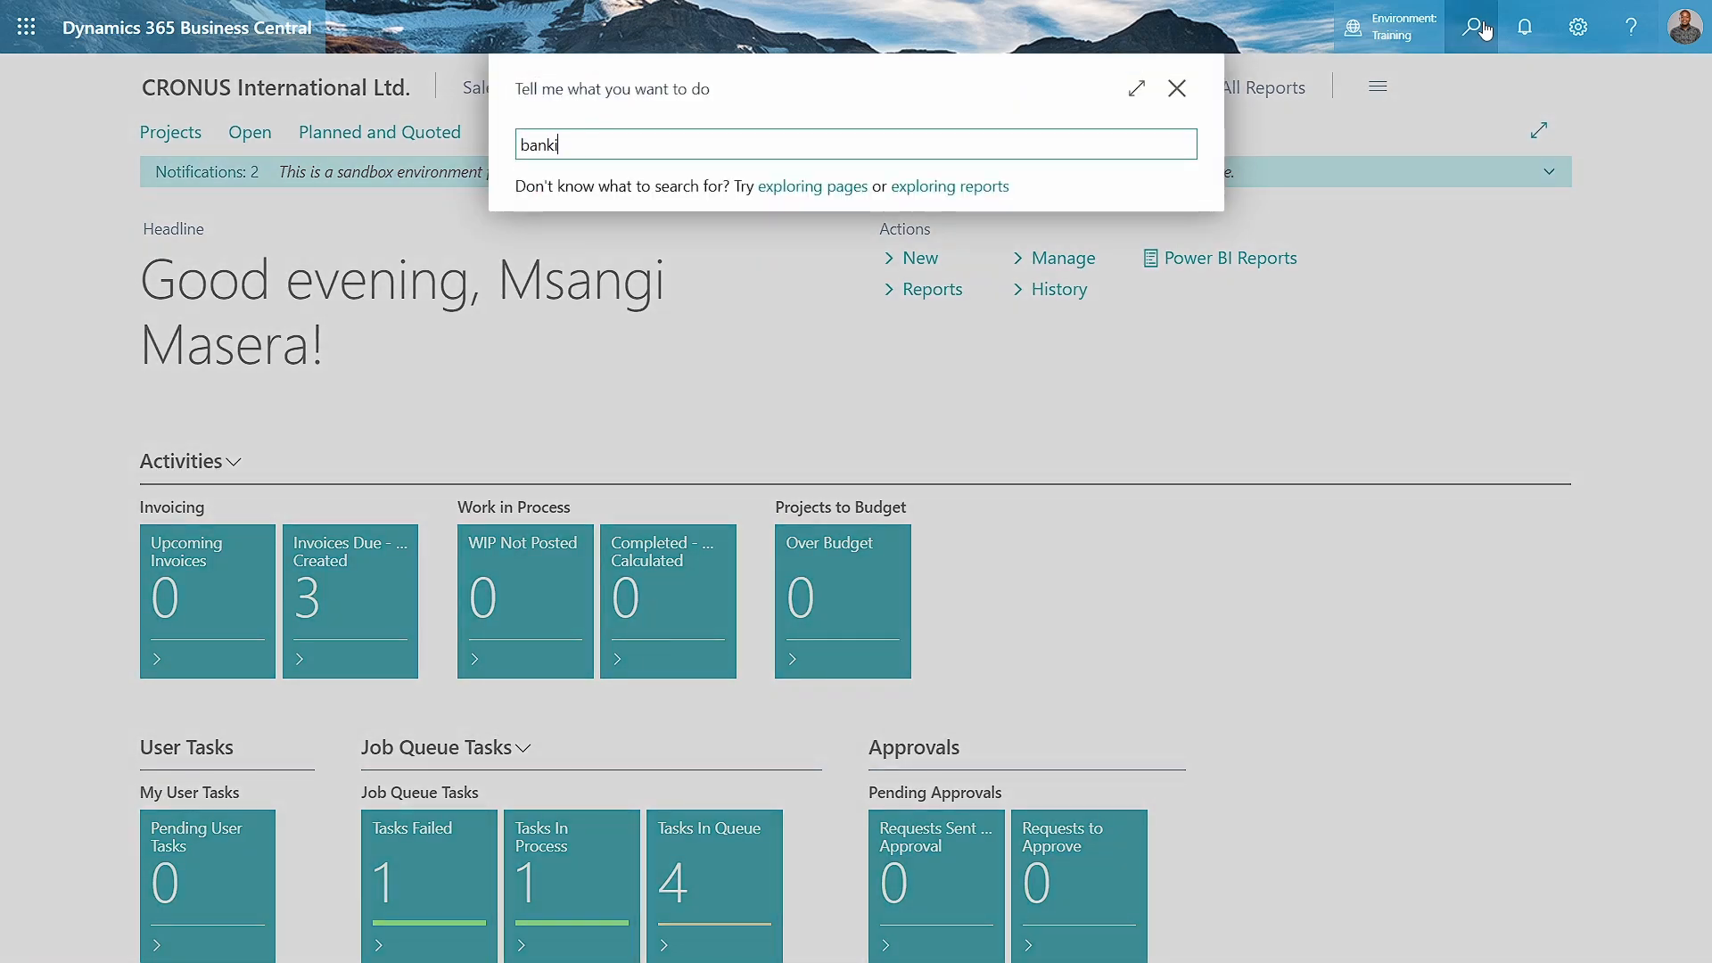
{"action": "key", "text": "BackSpace"}
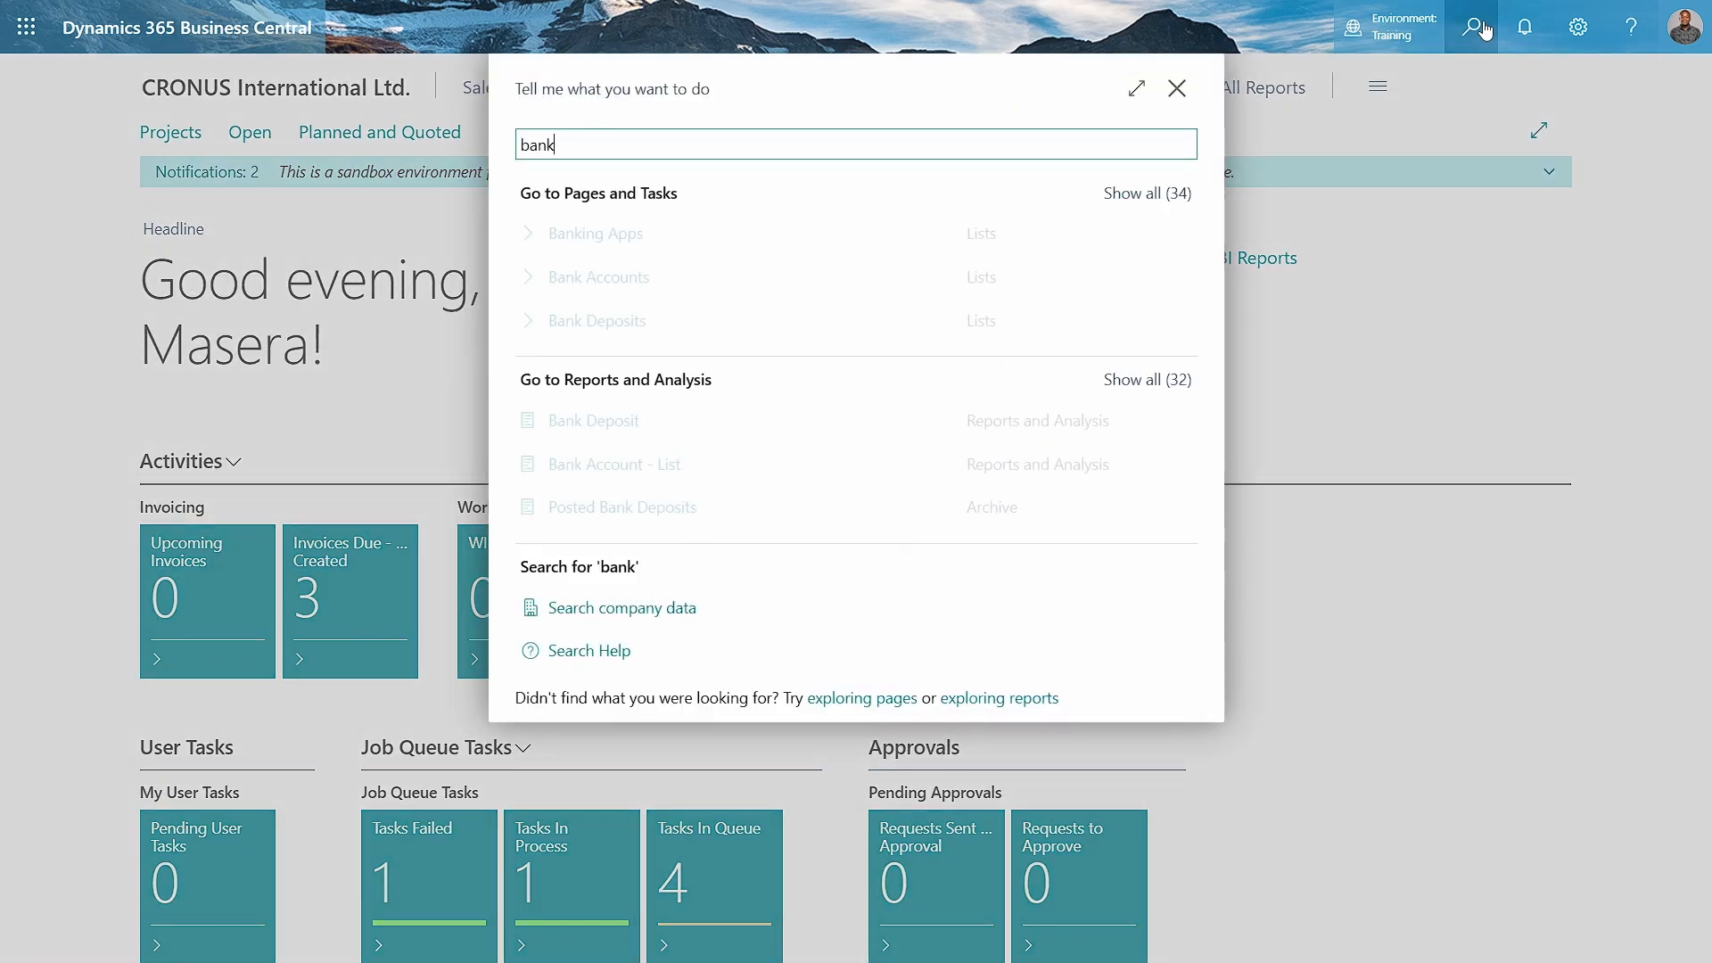
{"action": "type", "text": "o"}
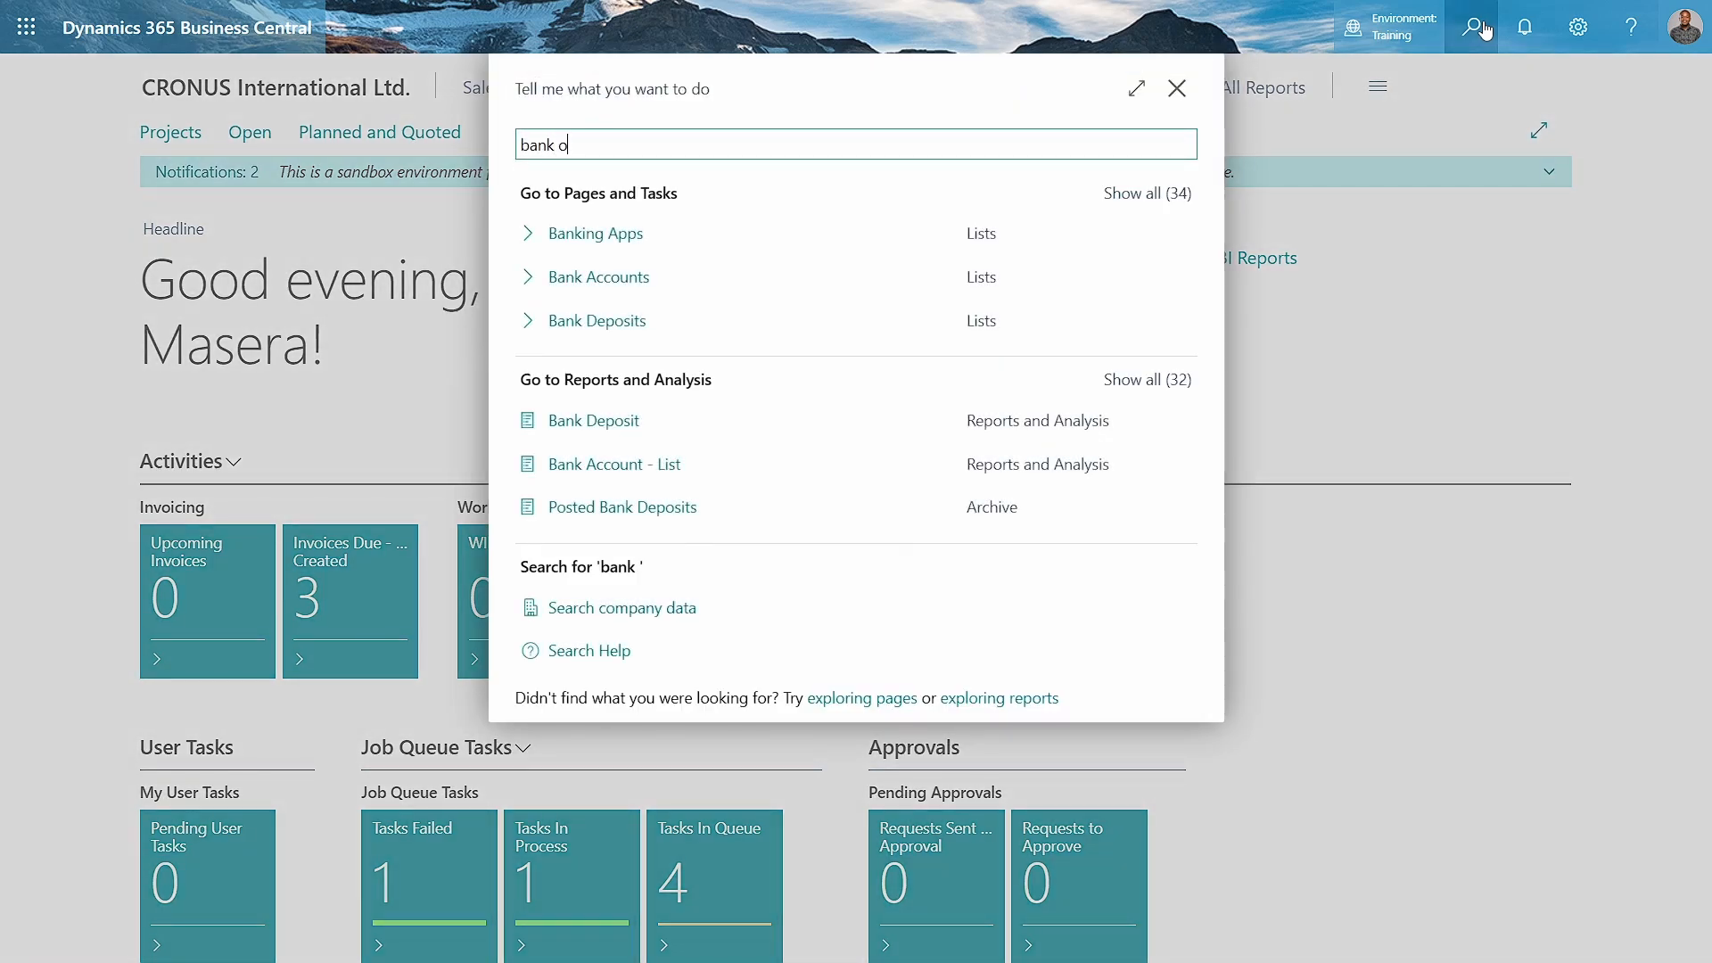
{"action": "key", "text": "BackSpace"}
{"action": "type", "text": "account post"}
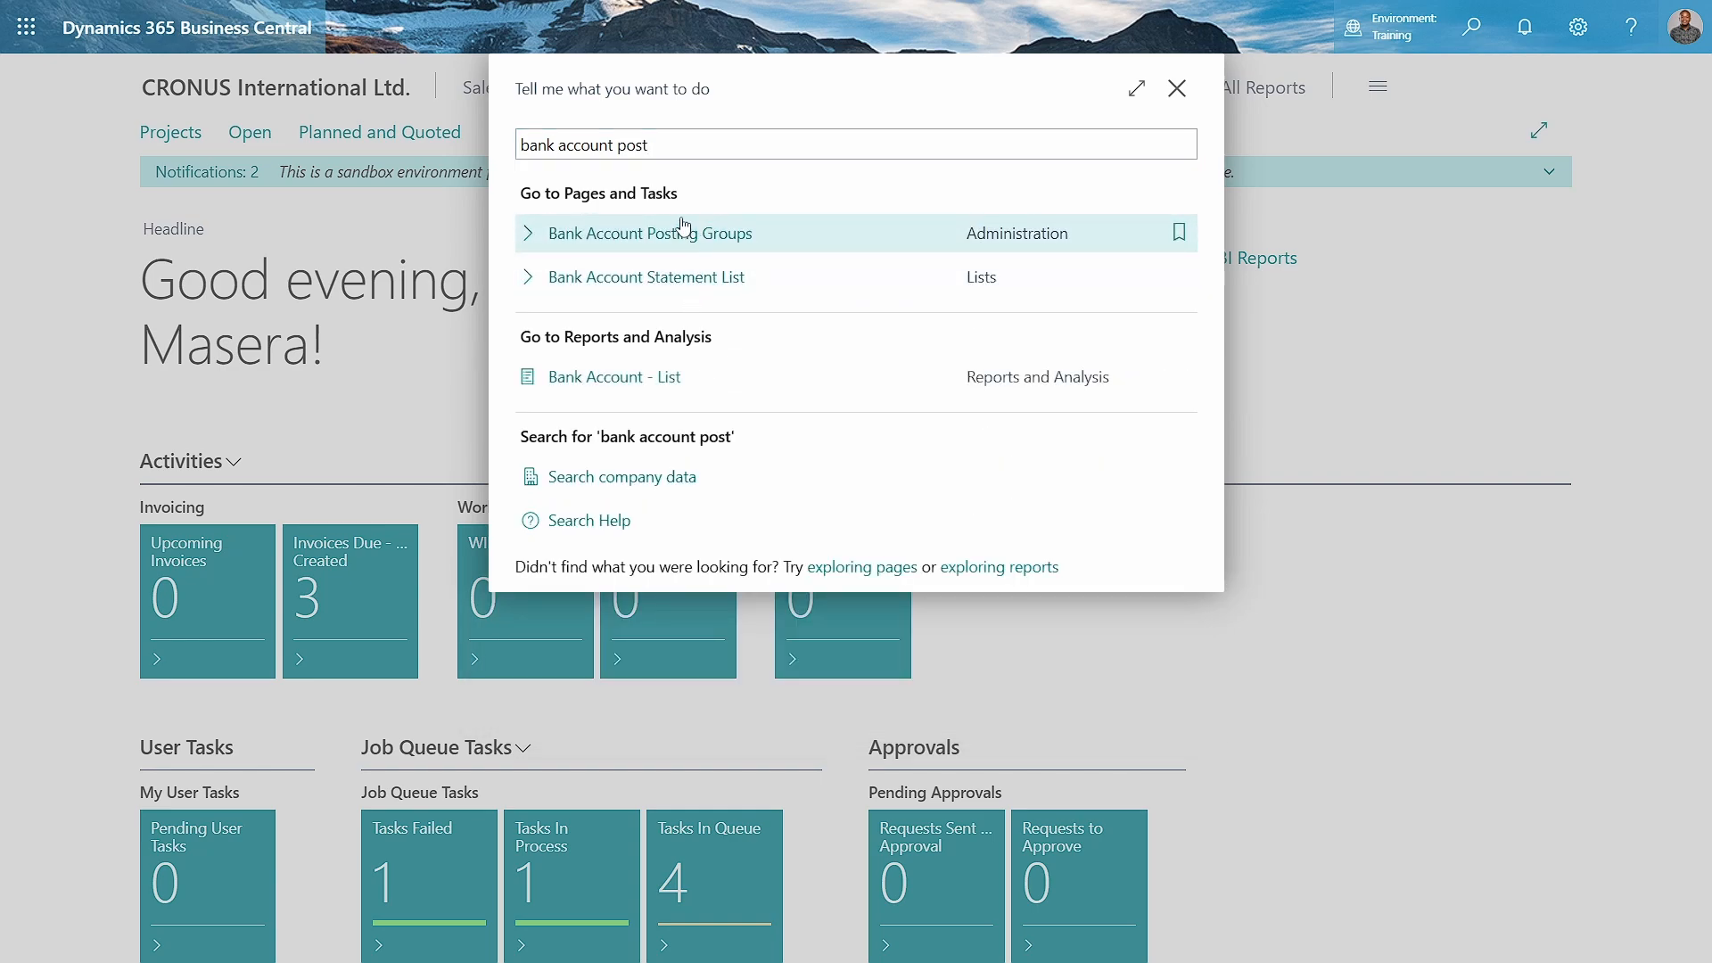
{"action": "left_click", "coordinate": [683, 226]}
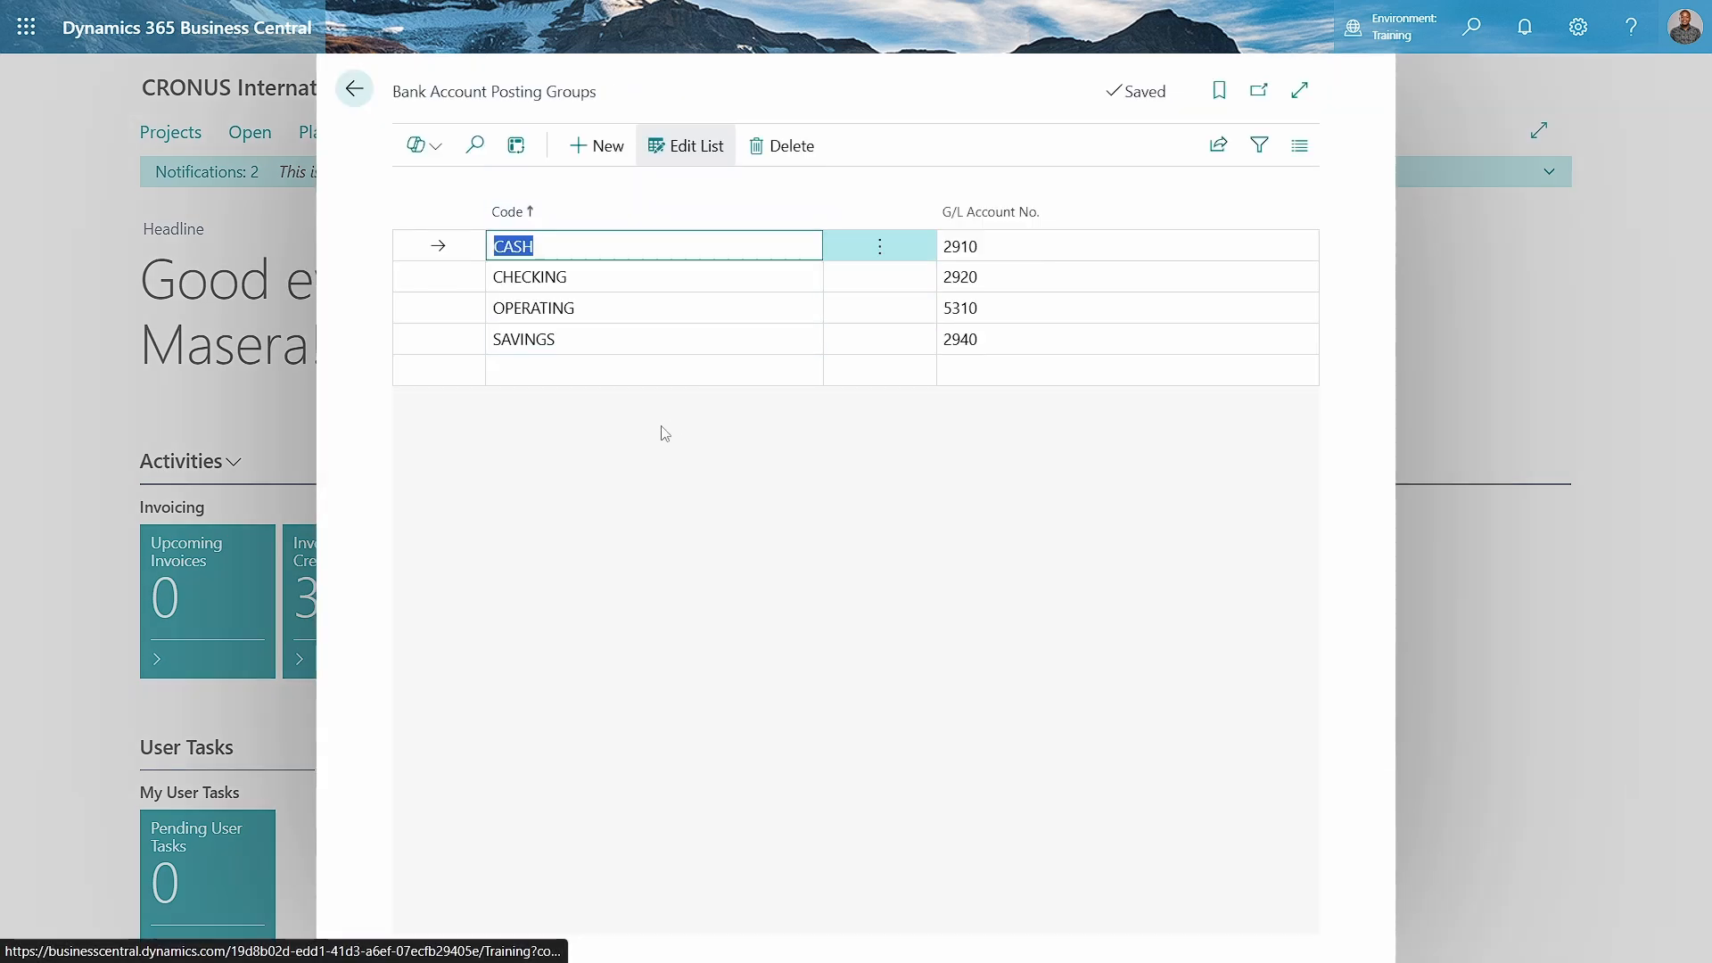
Open the bank account posting groups list for editing in Excel and enable editing of the protected workbook.
{"action": "left_click", "coordinate": [1218, 145]}
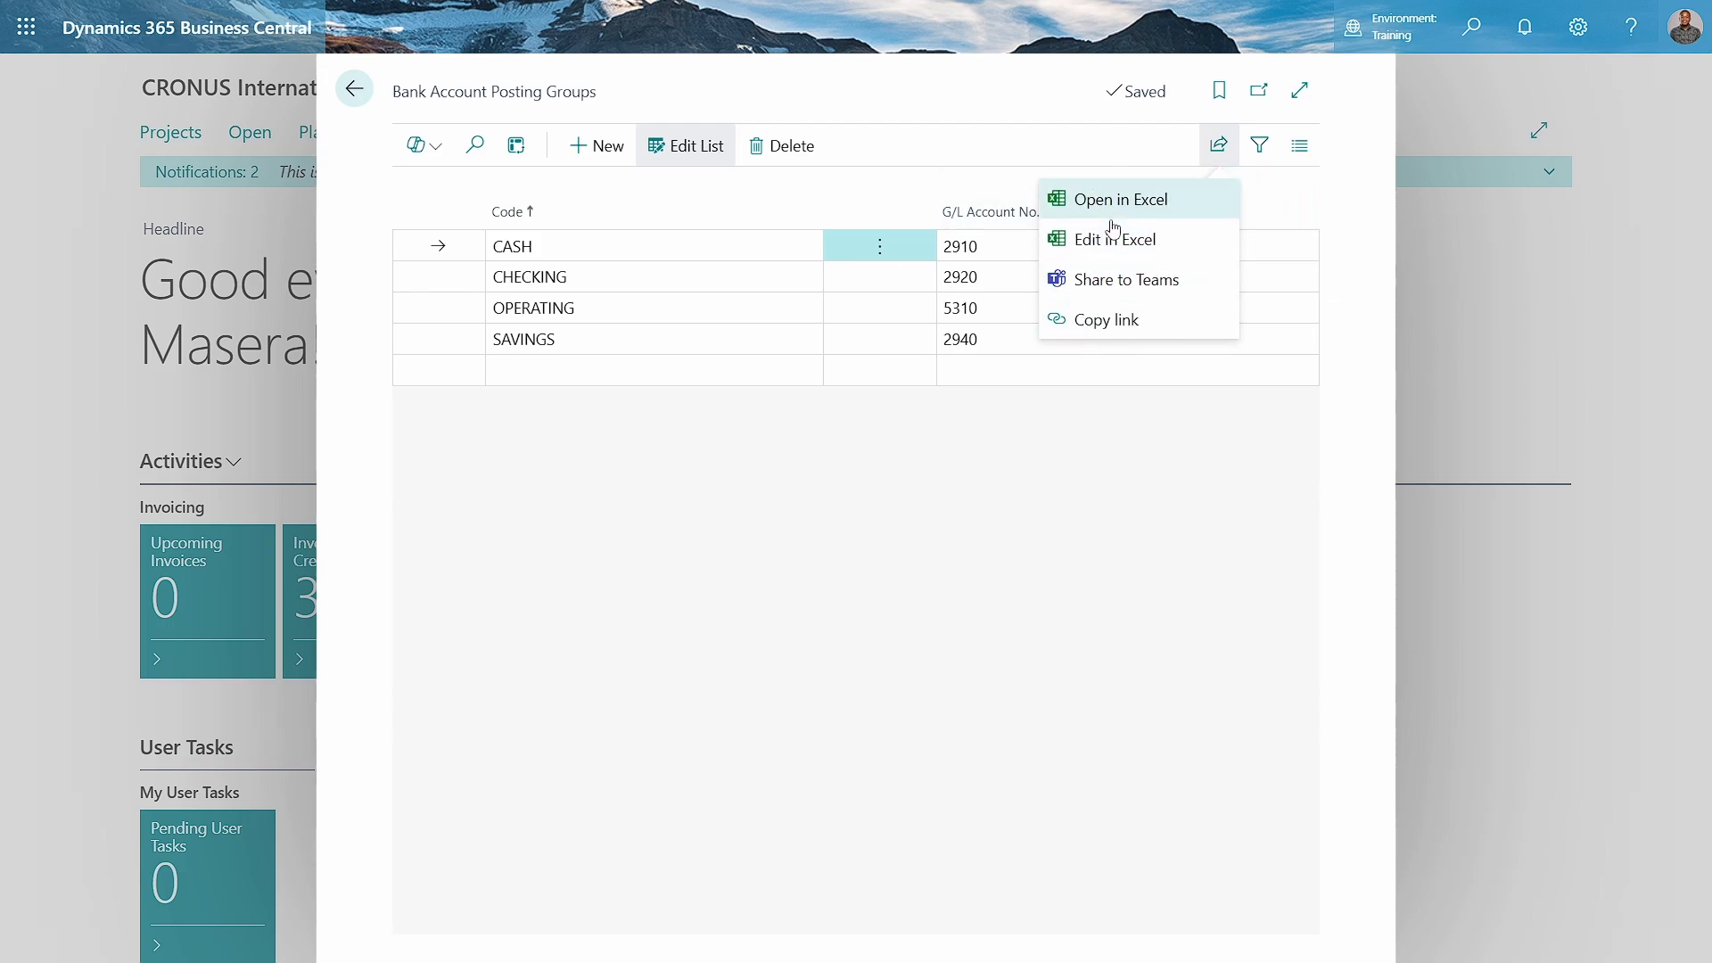
{"action": "left_click", "coordinate": [1110, 256]}
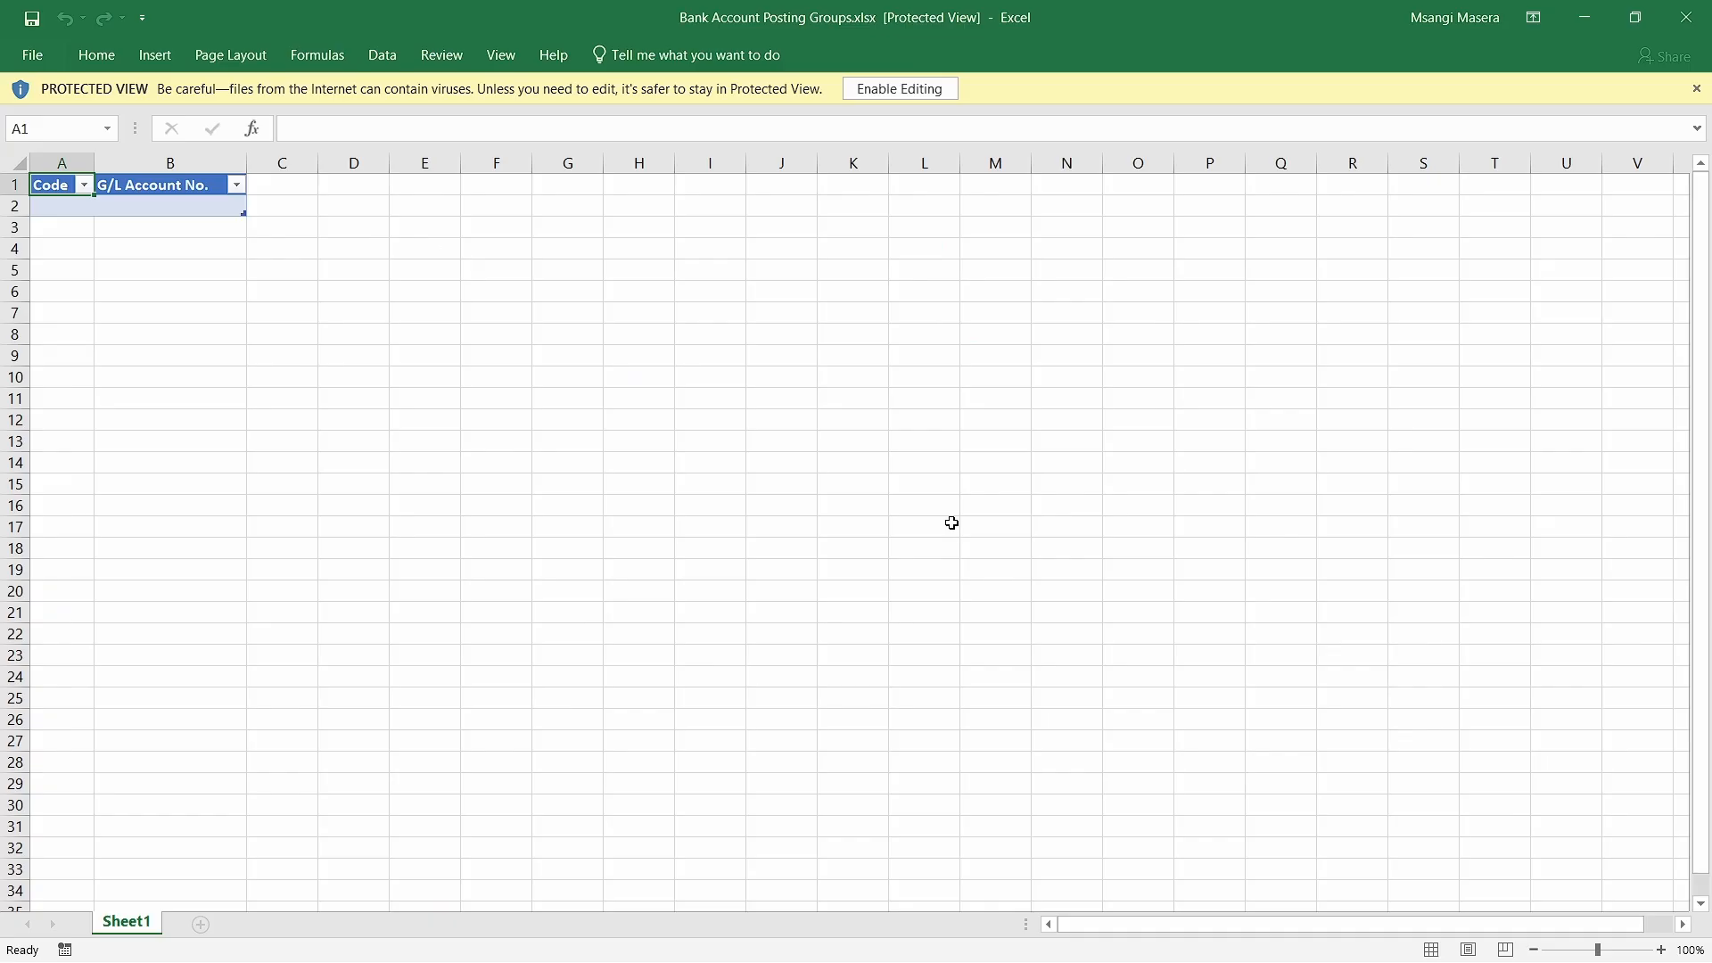
{"action": "left_click", "coordinate": [899, 89]}
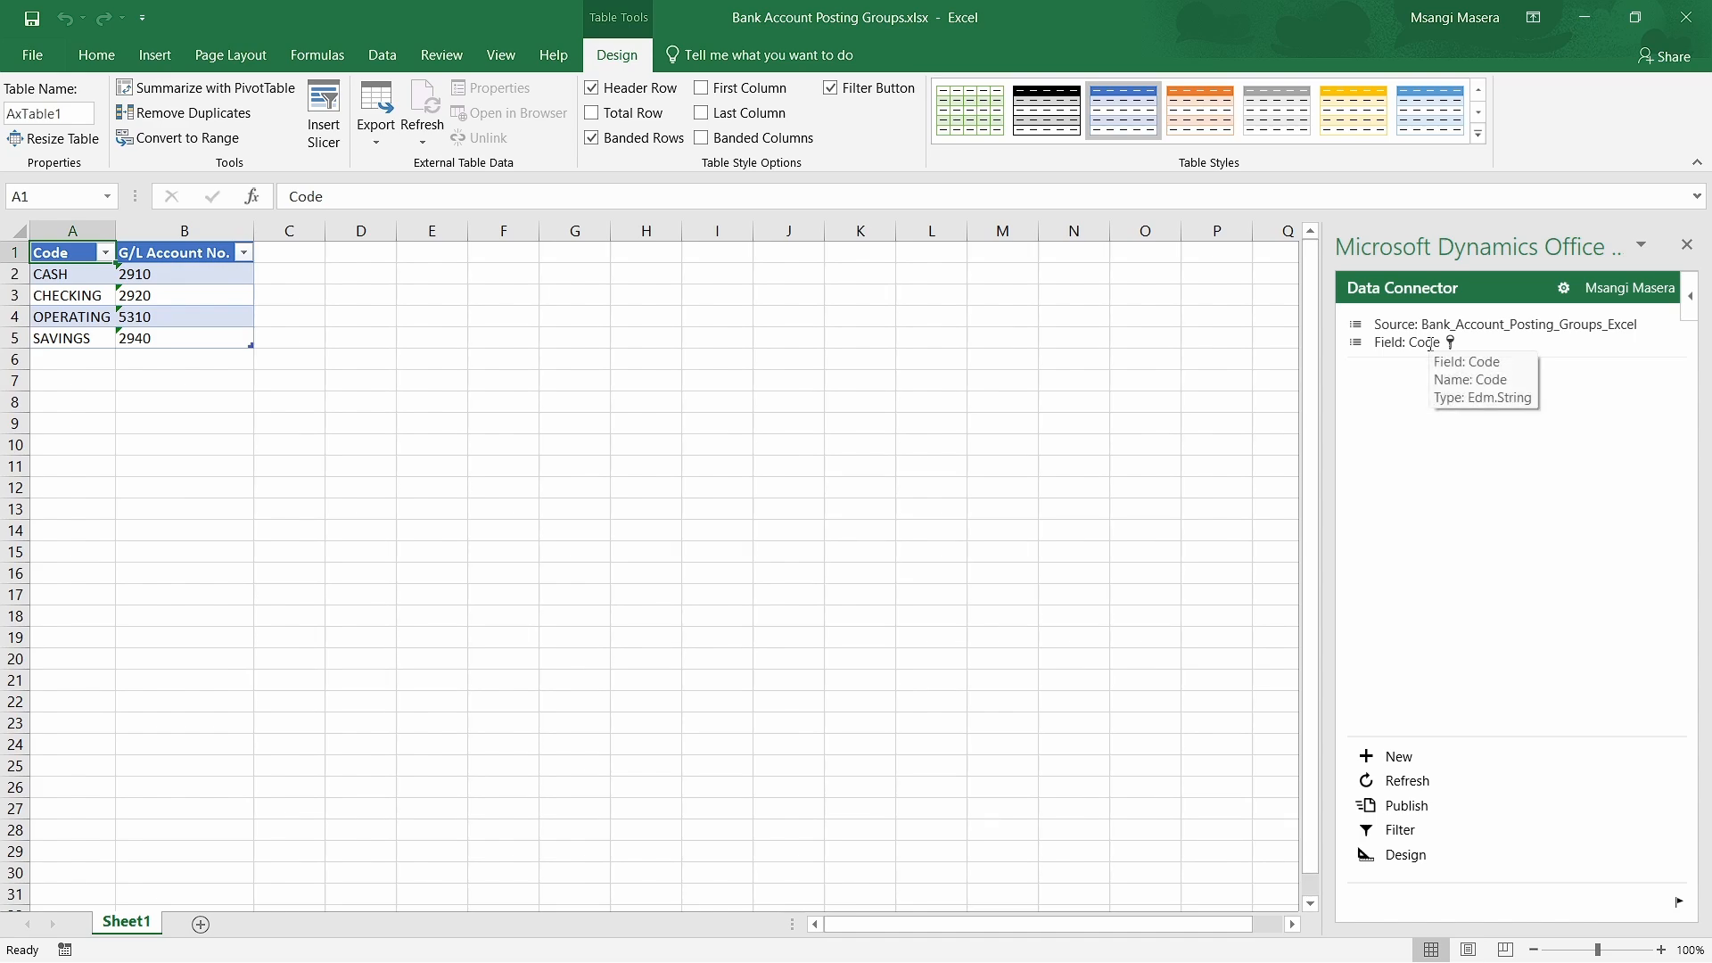
Check the full list of Office add-ins installed in Excel.
{"action": "left_click", "coordinate": [160, 52]}
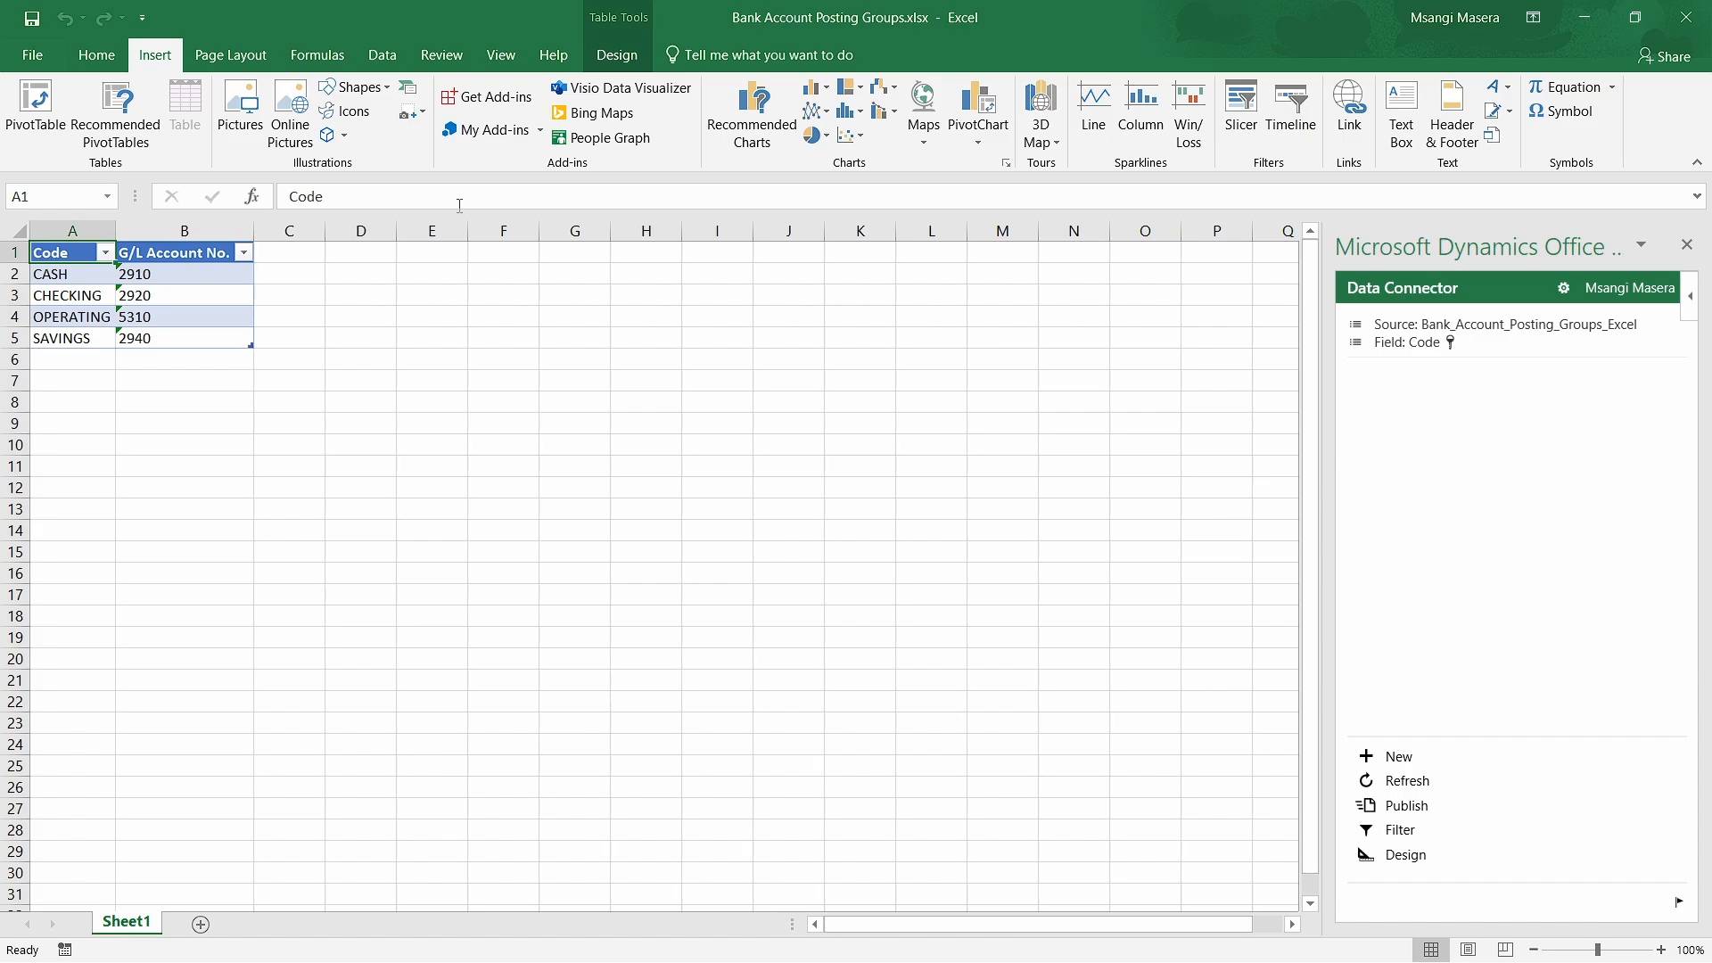
{"action": "left_click", "coordinate": [540, 138]}
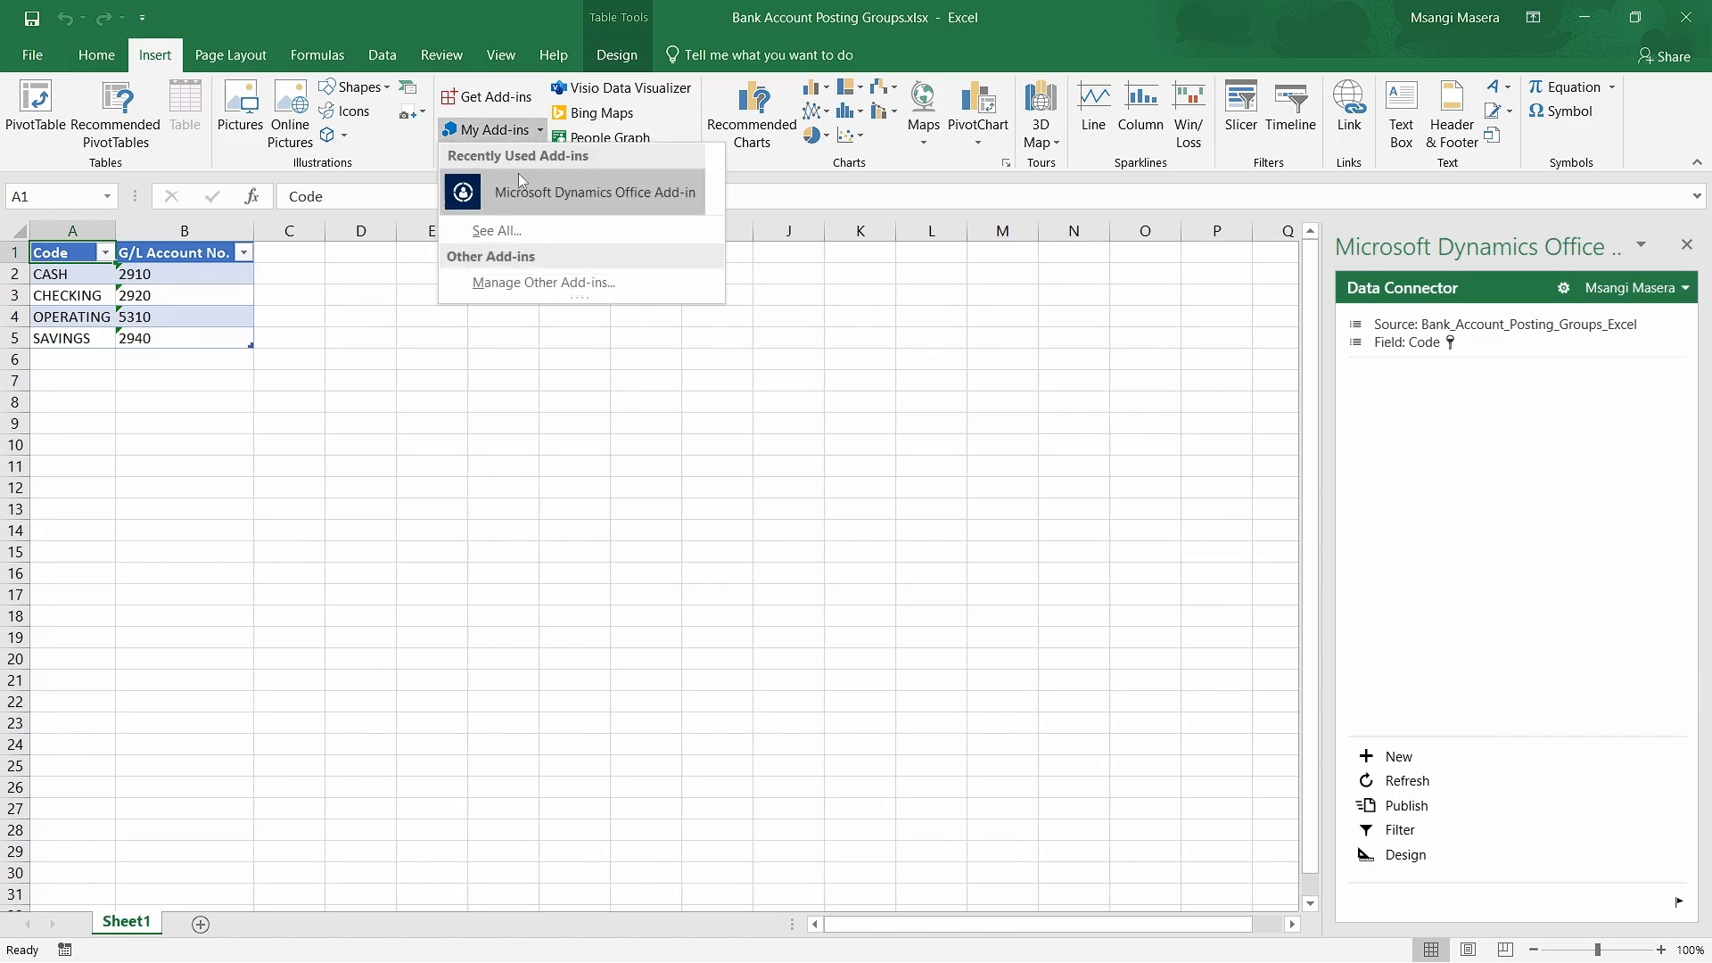
{"action": "left_click", "coordinate": [511, 232]}
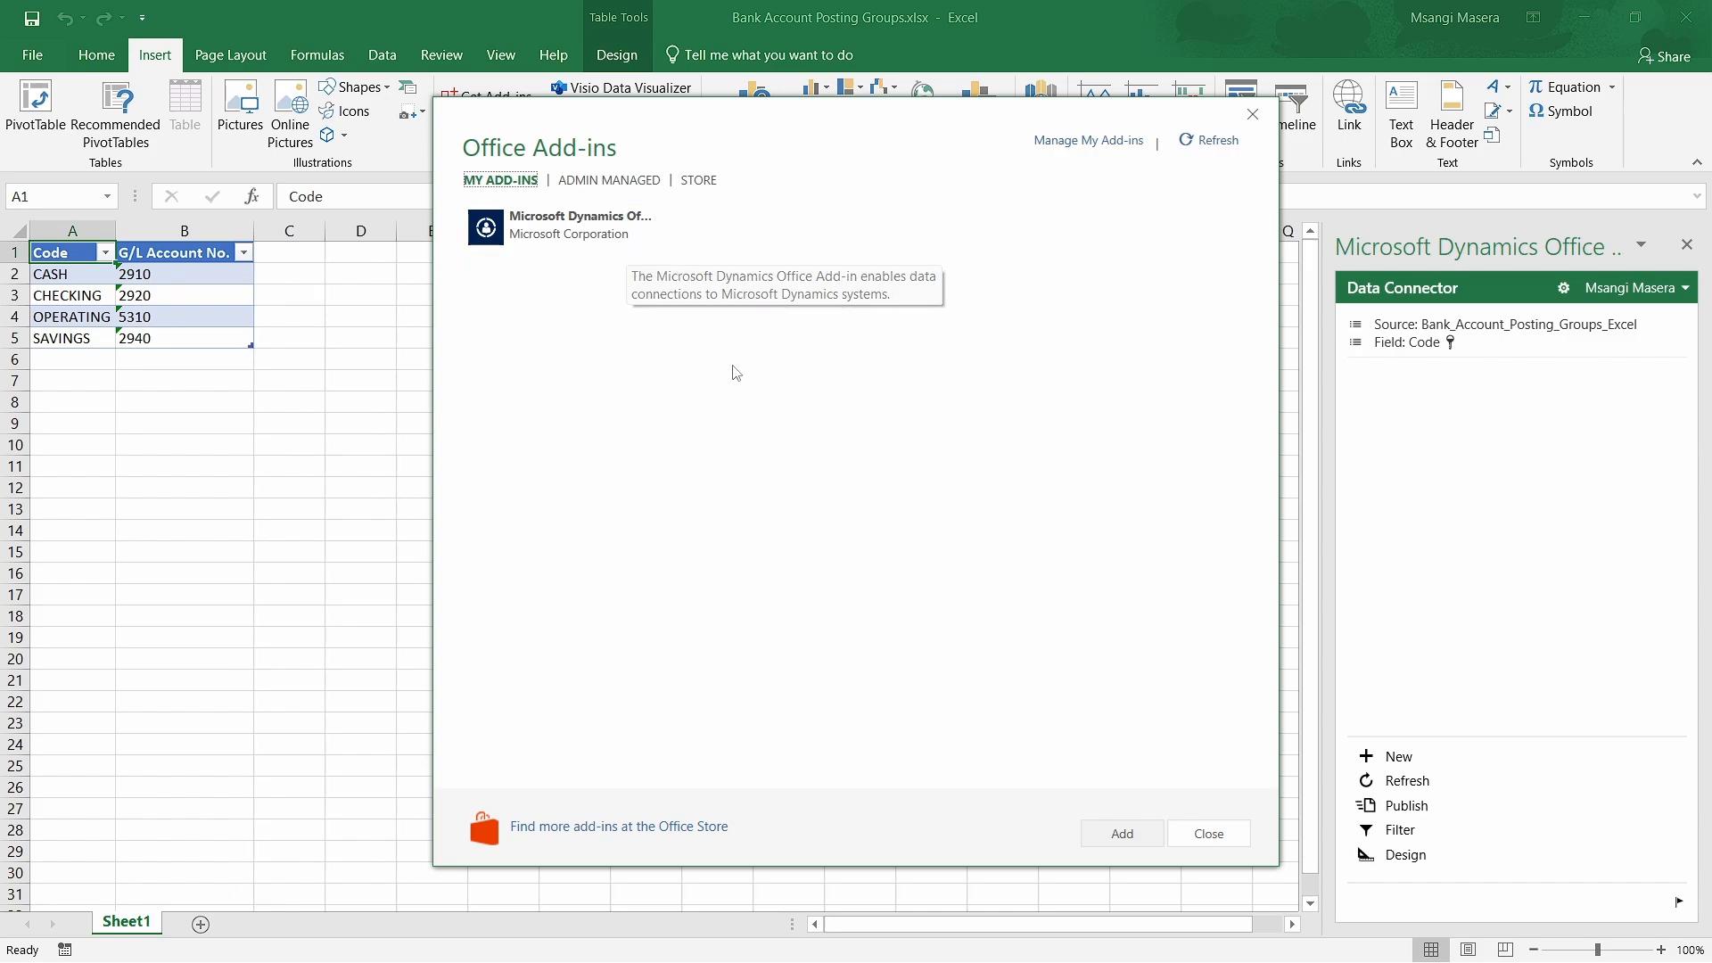
Search the Office add-in store for "Microsoft dynamics", then close the store without adding anything.
{"action": "left_click", "coordinate": [713, 181]}
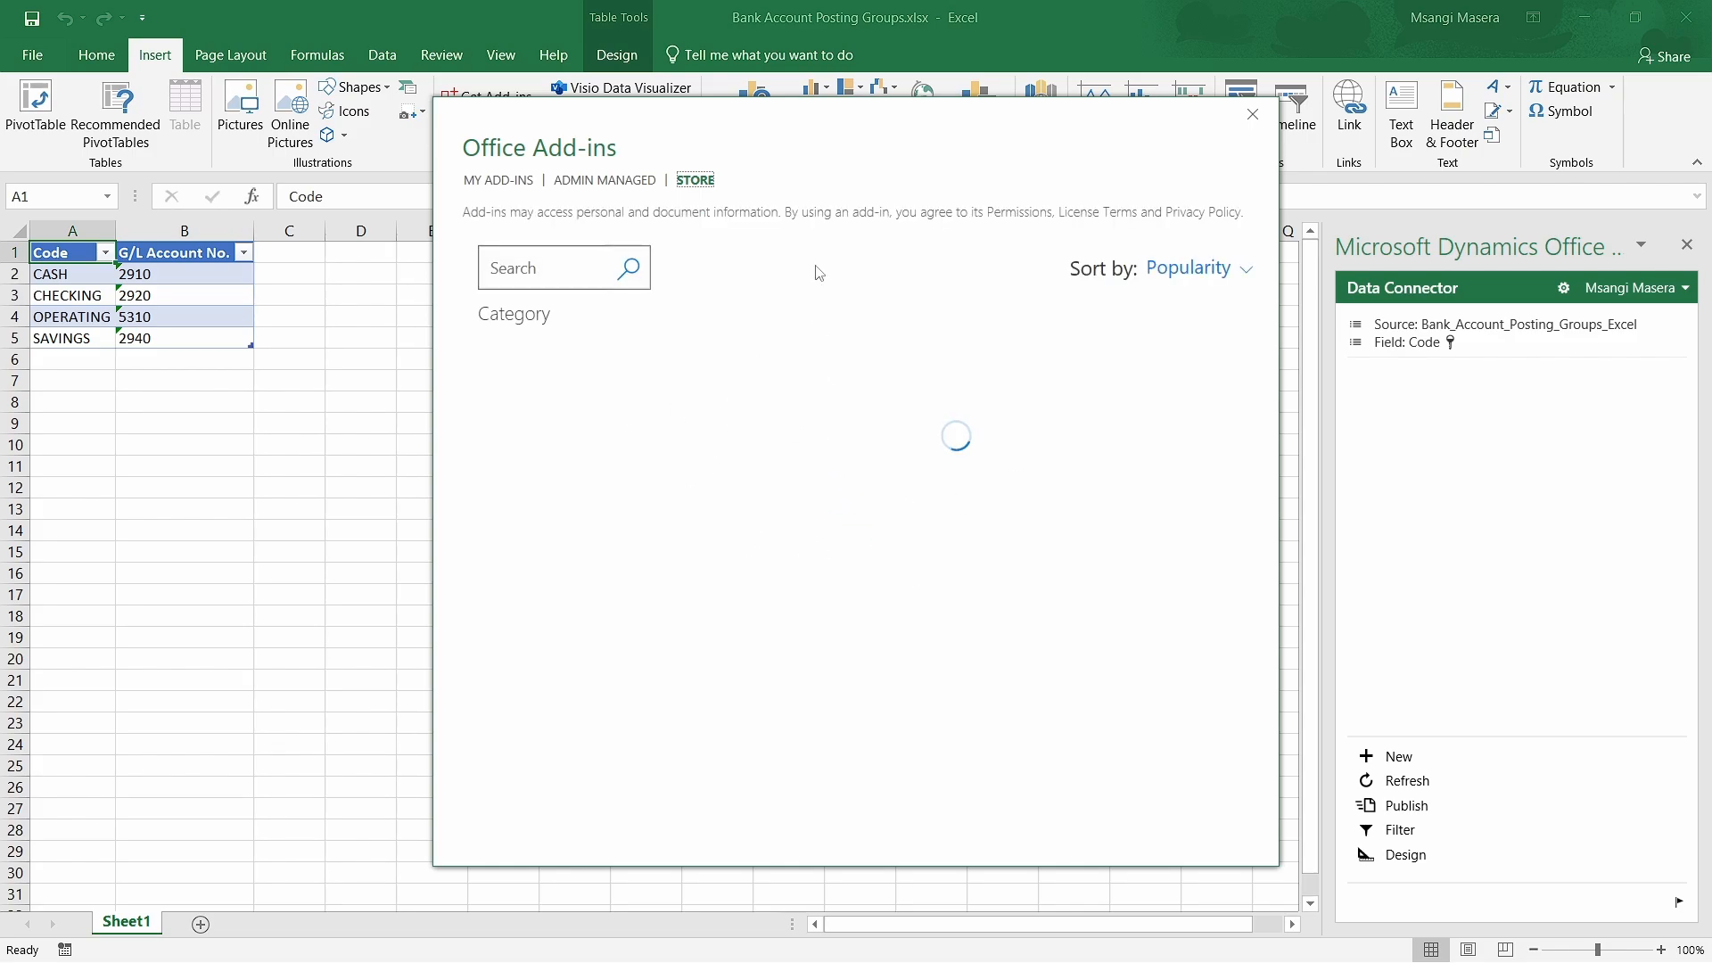
{"action": "left_click", "coordinate": [598, 268]}
{"action": "type", "text": "Mi"}
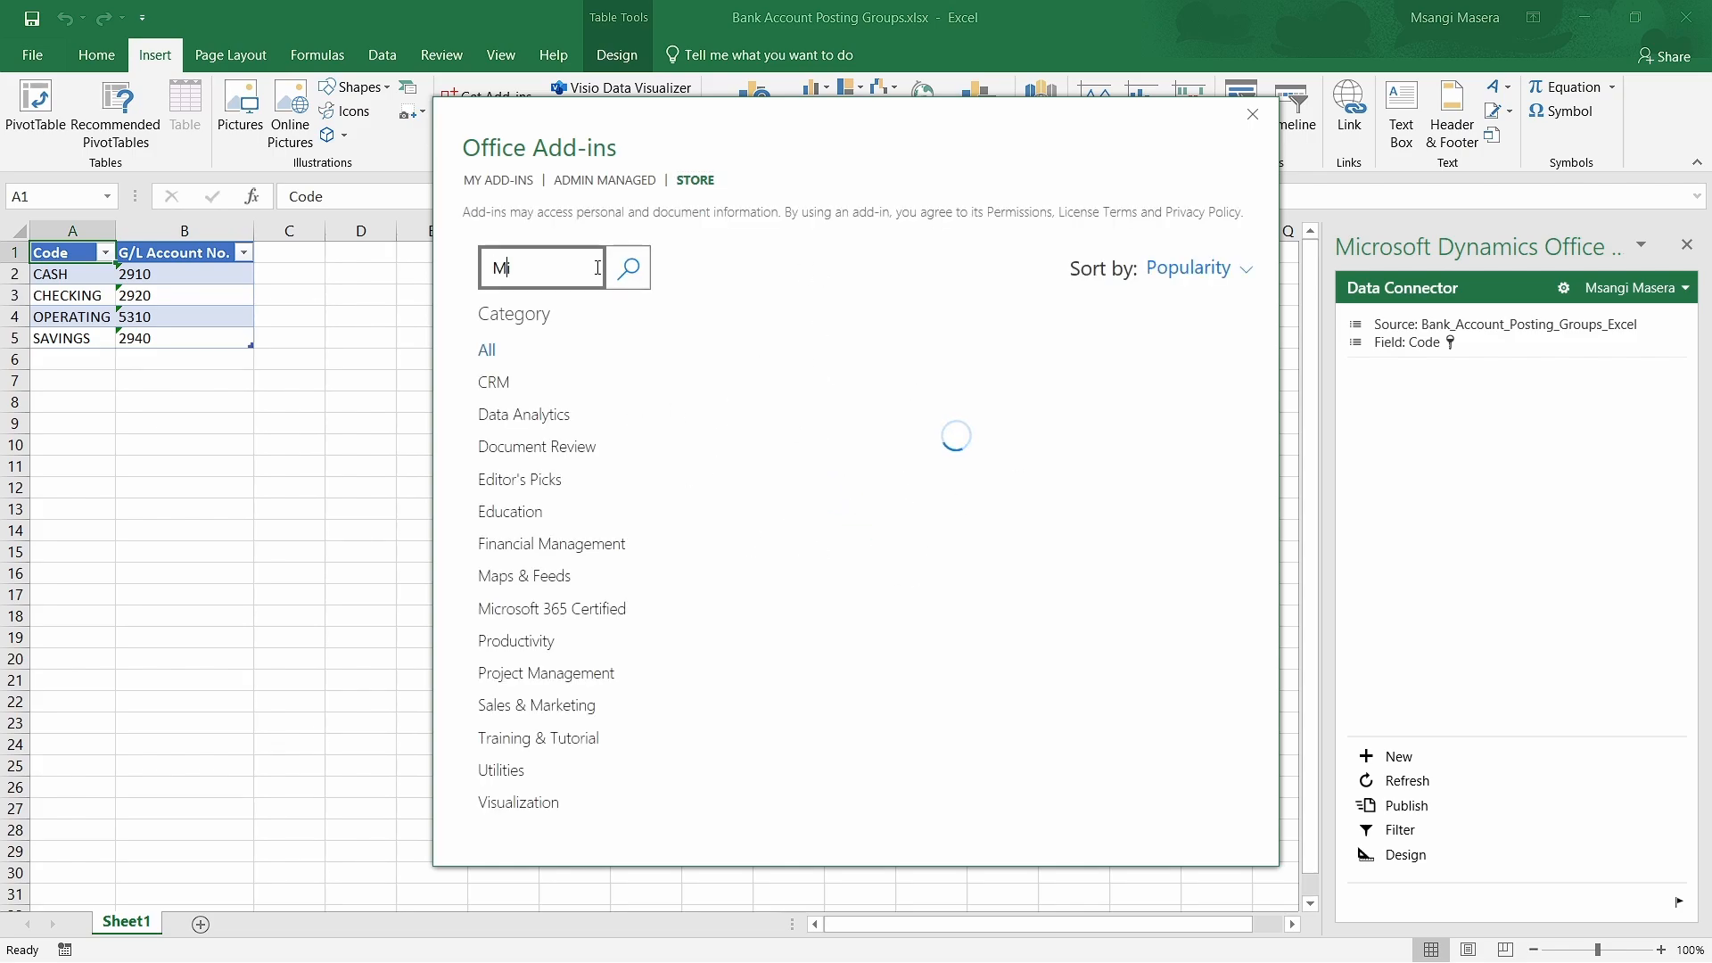
{"action": "type", "text": "c"}
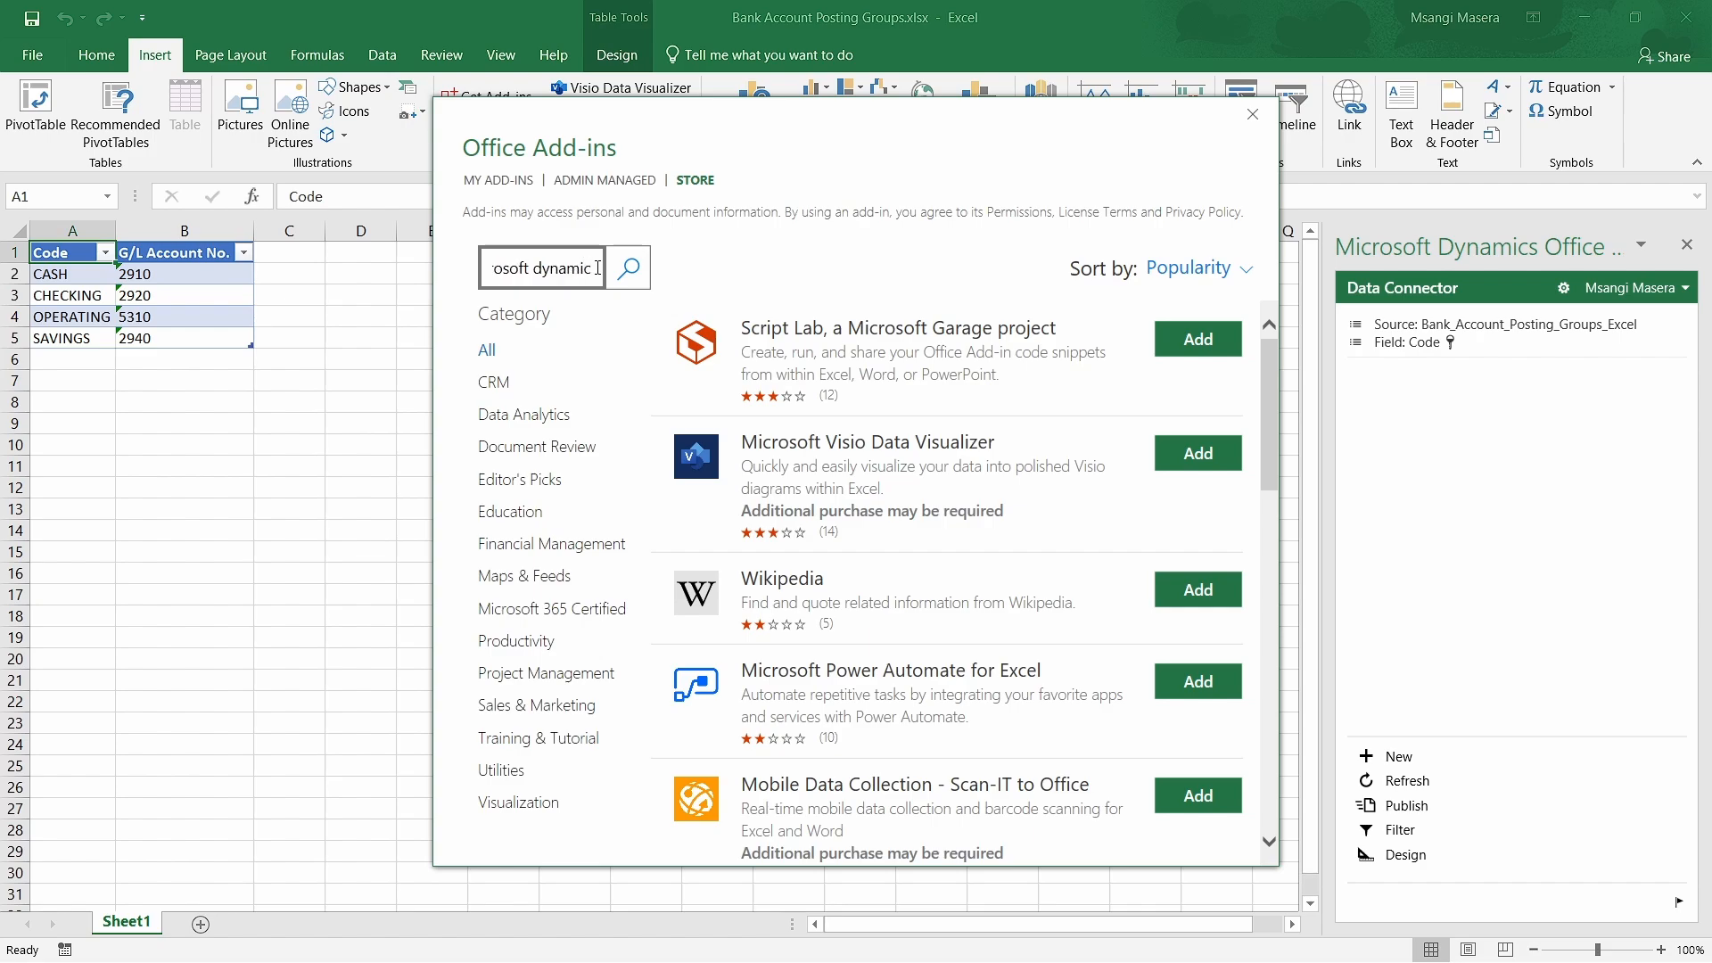
{"action": "type", "text": "rosoft dynamics"}
{"action": "left_click", "coordinate": [629, 267]}
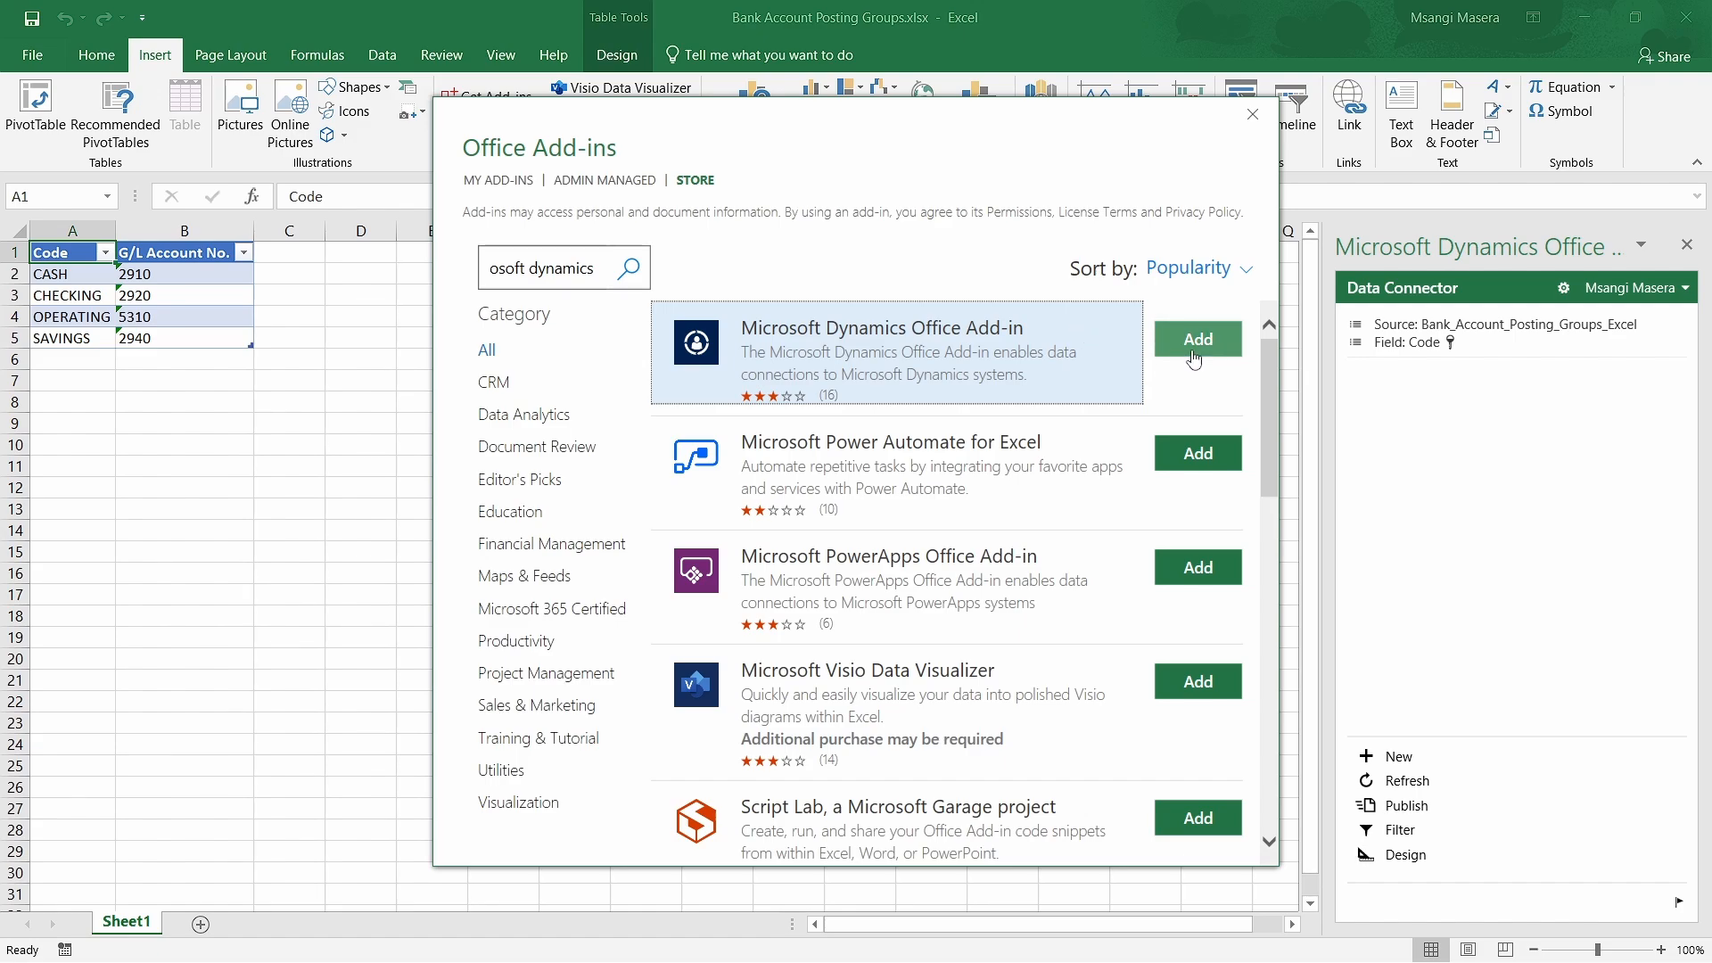
{"action": "left_click", "coordinate": [1253, 114]}
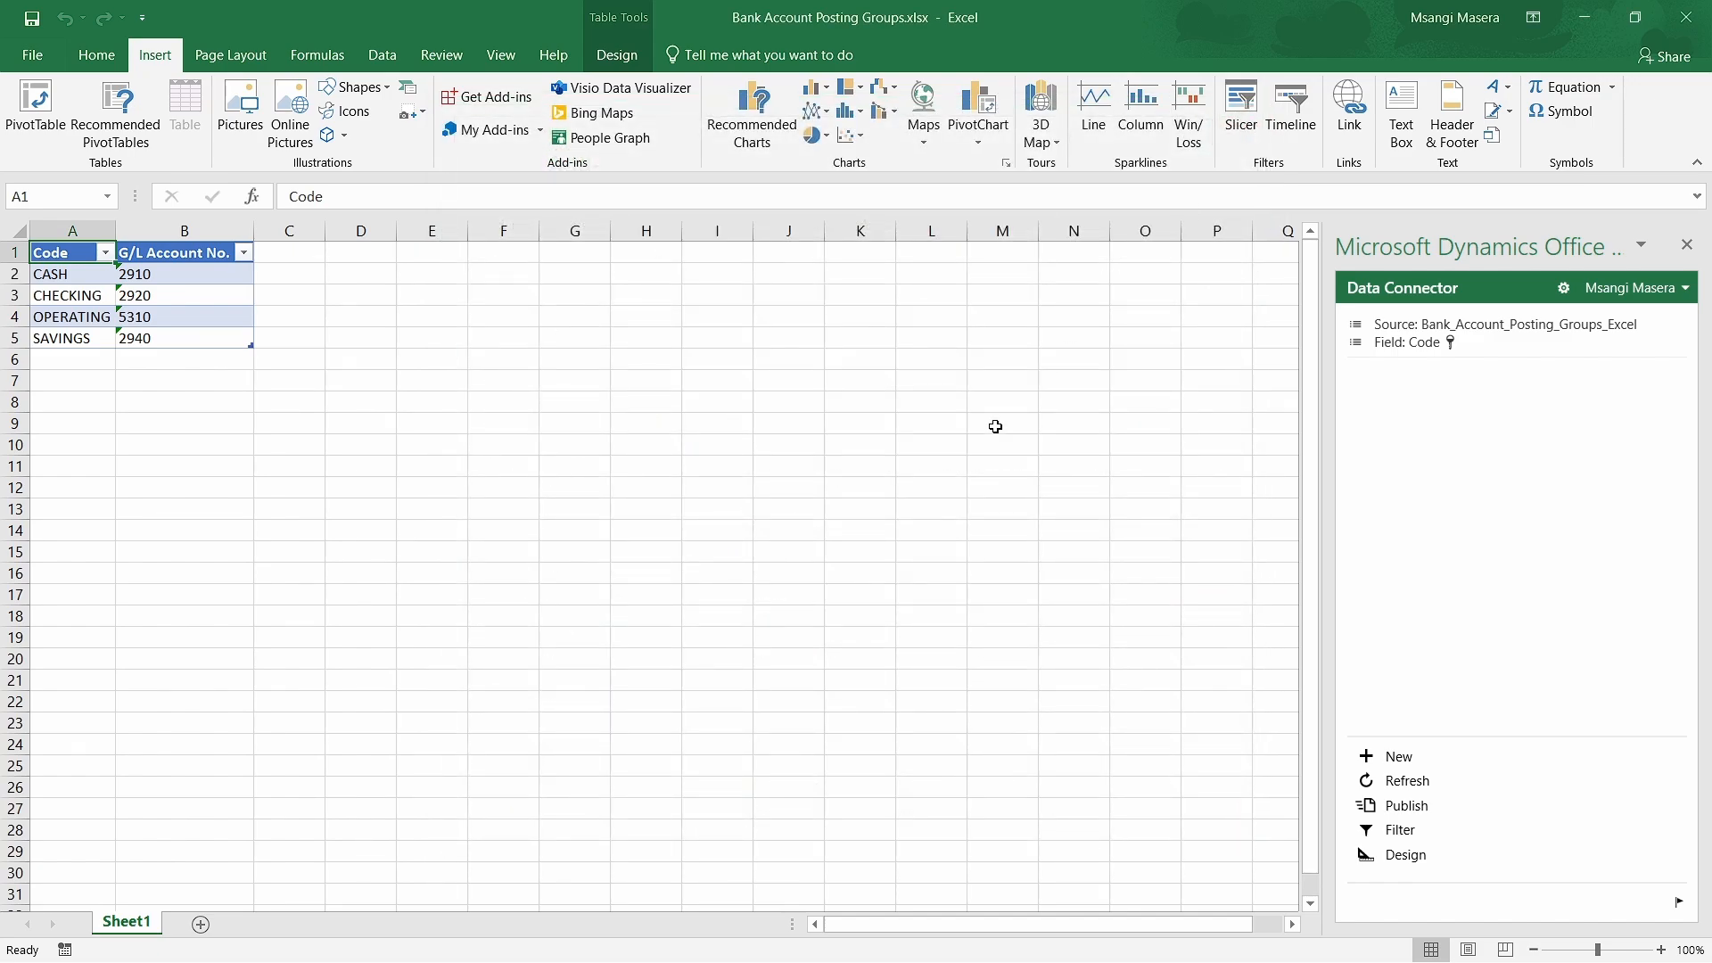
{"action": "left_click", "coordinate": [1628, 298]}
{"action": "left_click", "coordinate": [1488, 577]}
Add a posting group row with code FOREIGN and G/L account 38493 below SAVINGS, and try to publish it.
{"action": "left_click", "coordinate": [69, 361]}
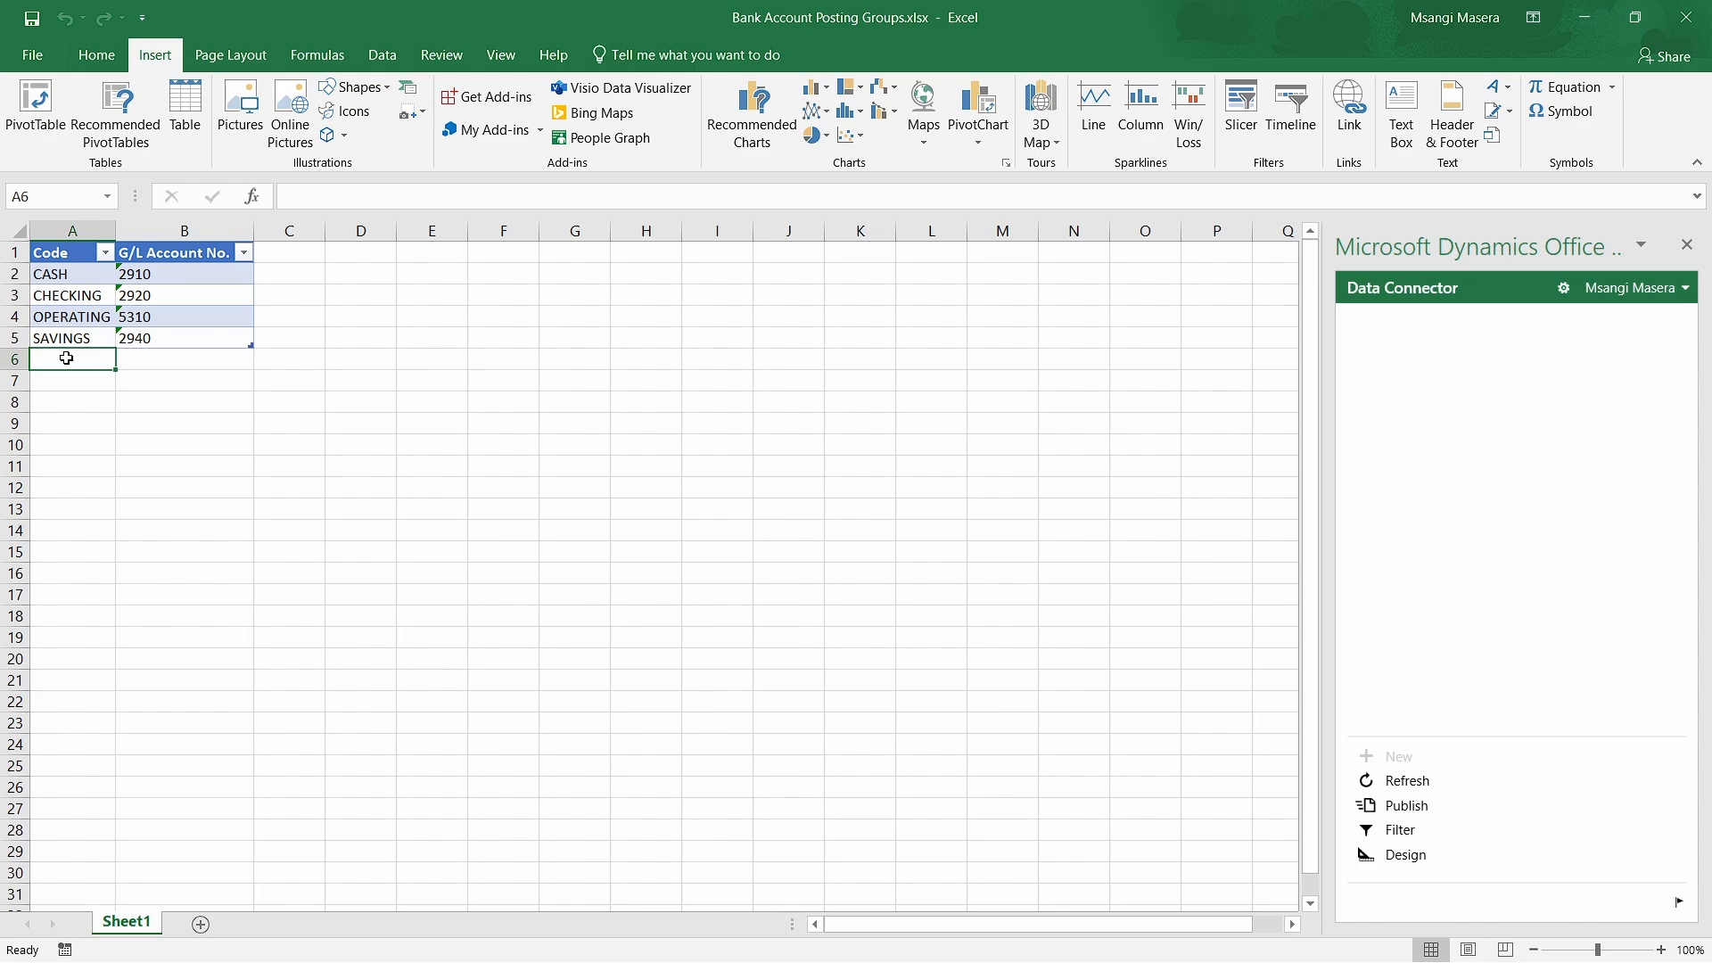
{"action": "type", "text": "FORE"}
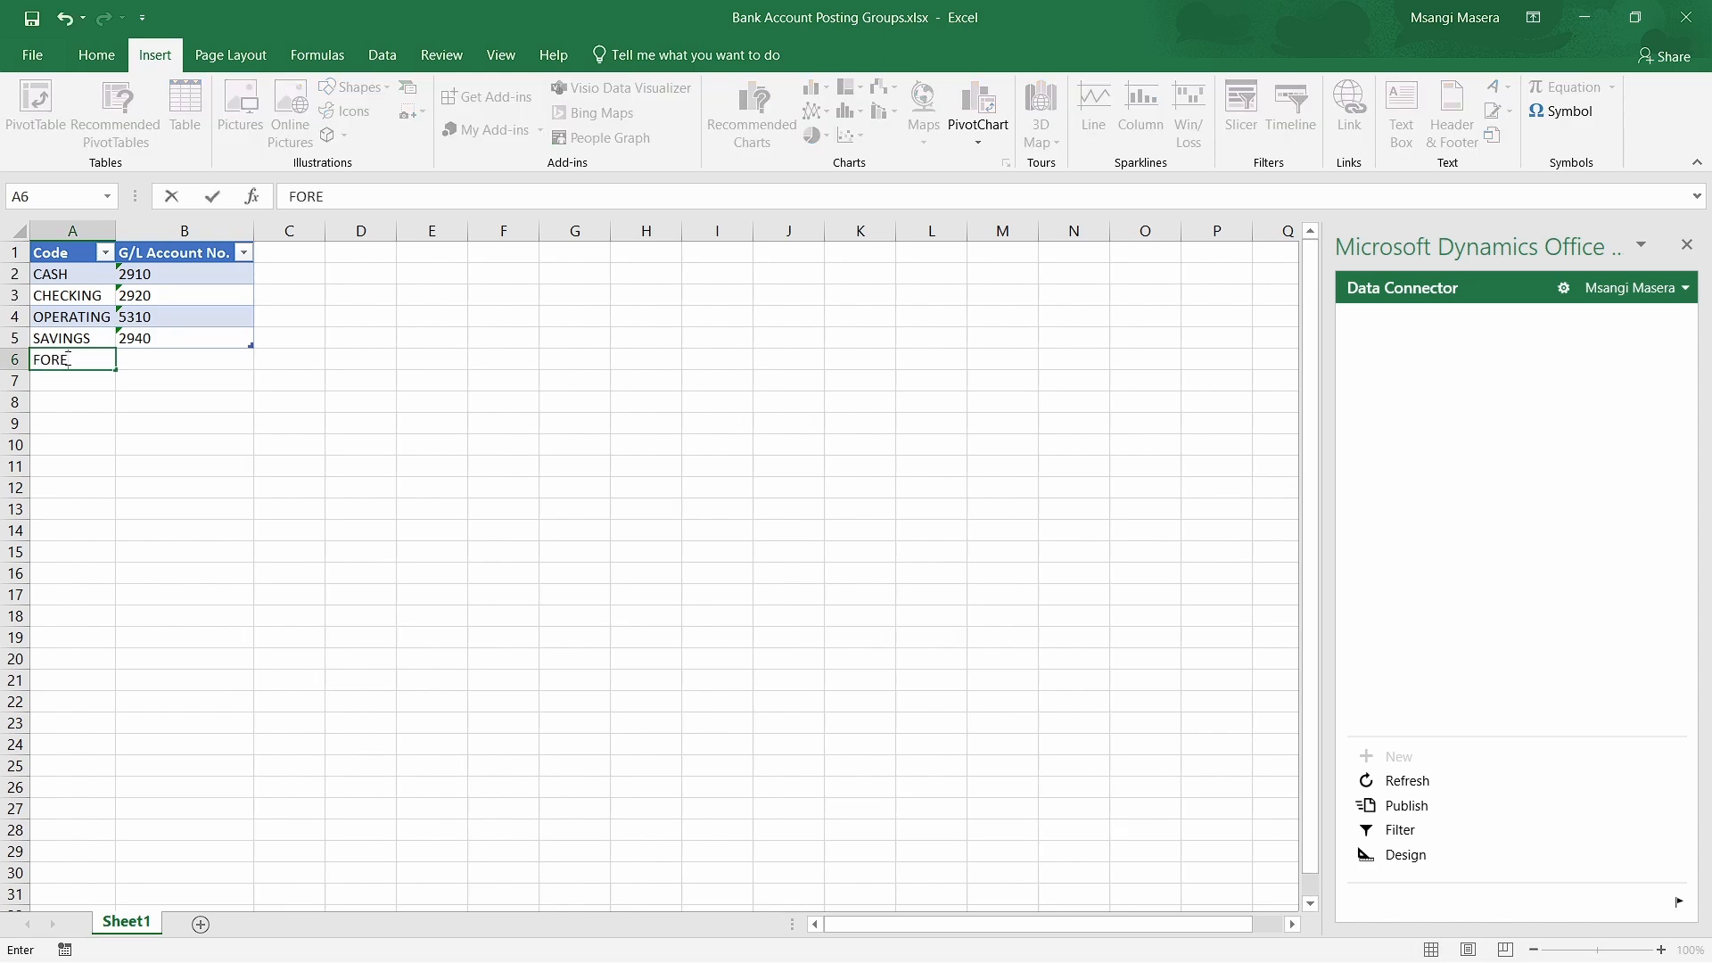
{"action": "type", "text": "IGN"}
{"action": "key", "text": "Tab"}
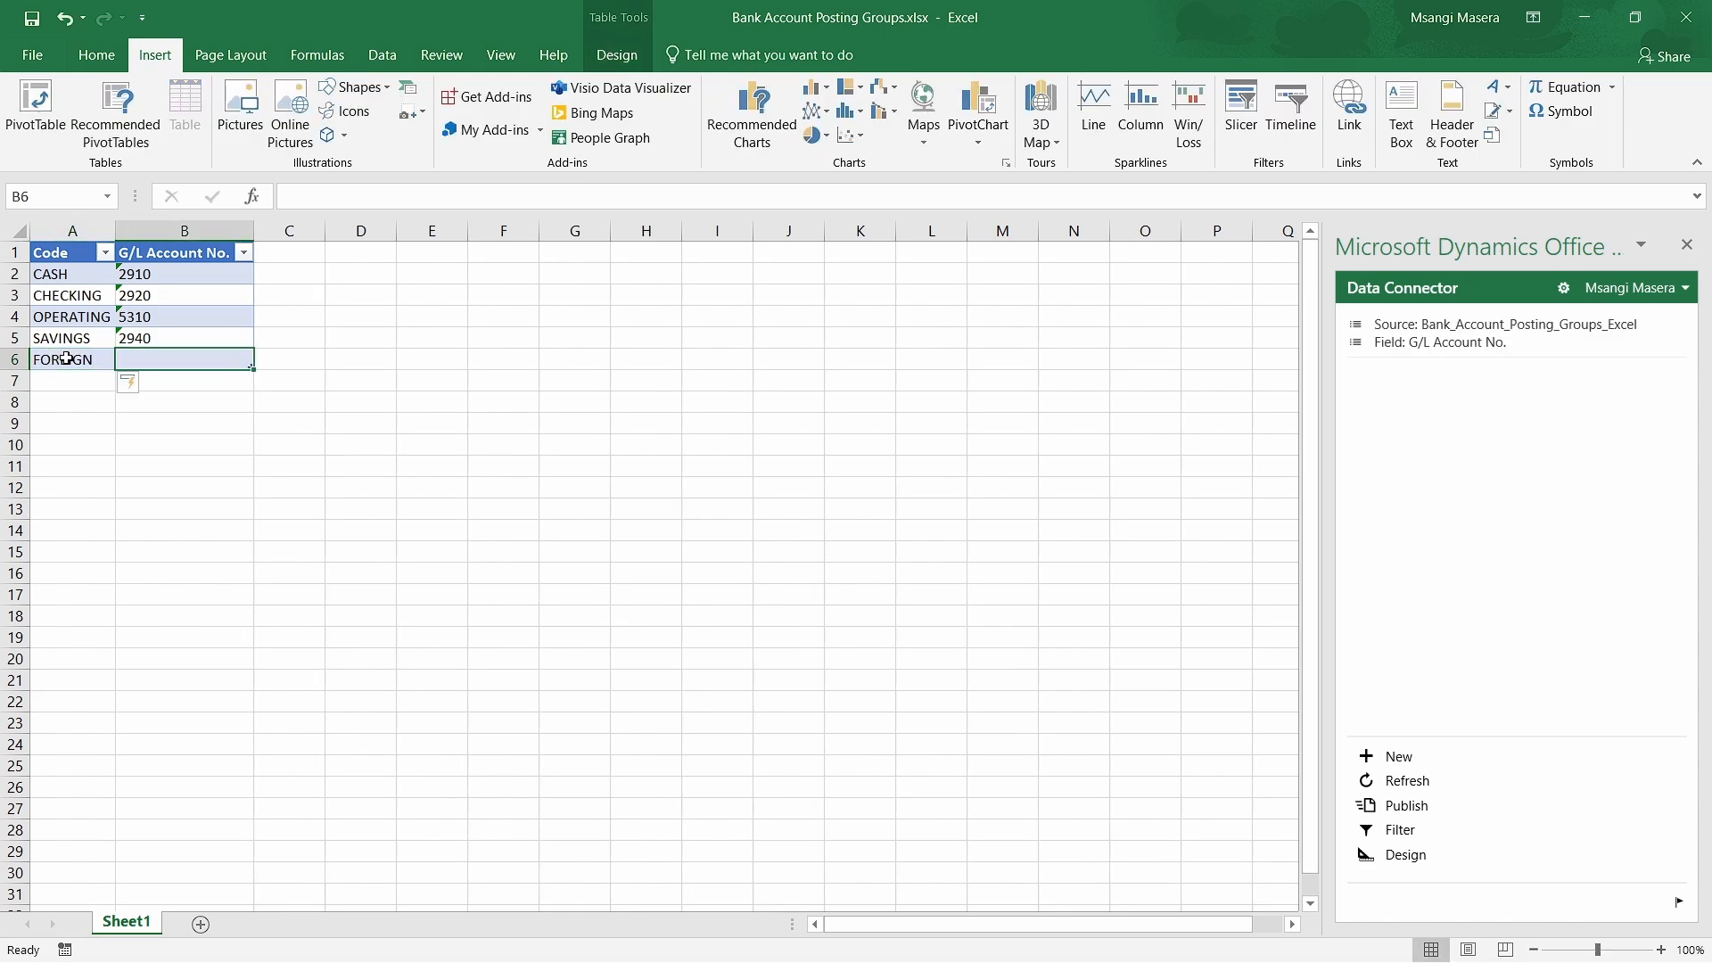
{"action": "type", "text": "3849"}
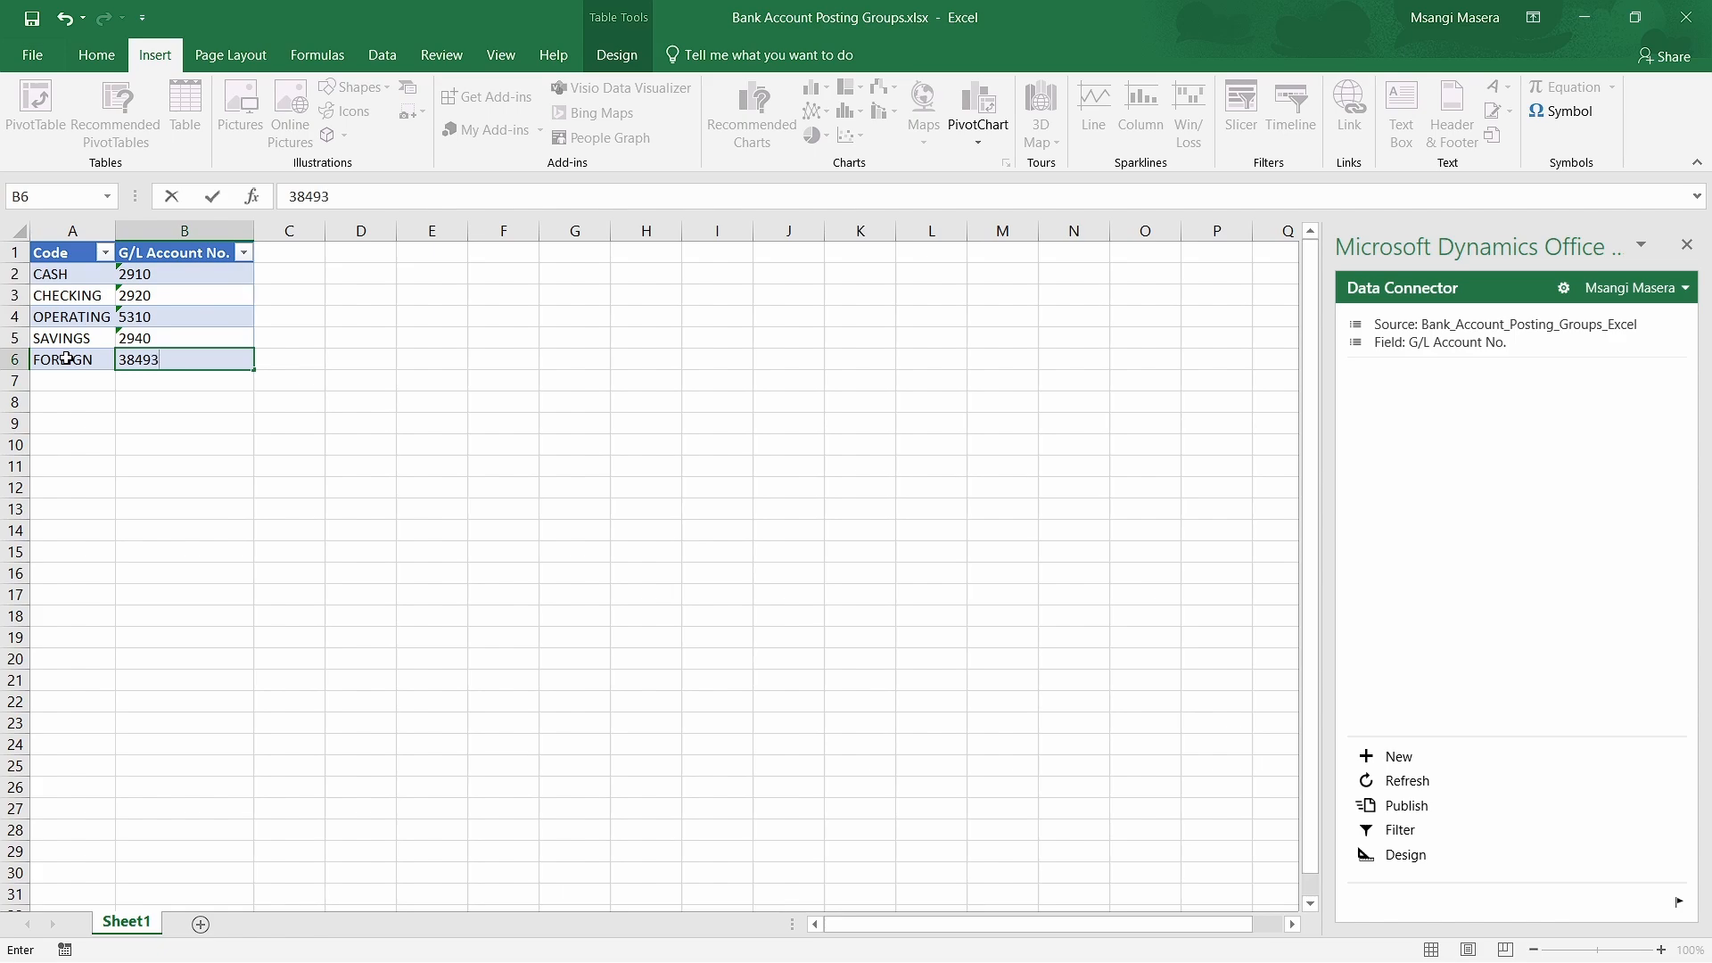
{"action": "type", "text": "3"}
{"action": "left_click", "coordinate": [366, 336]}
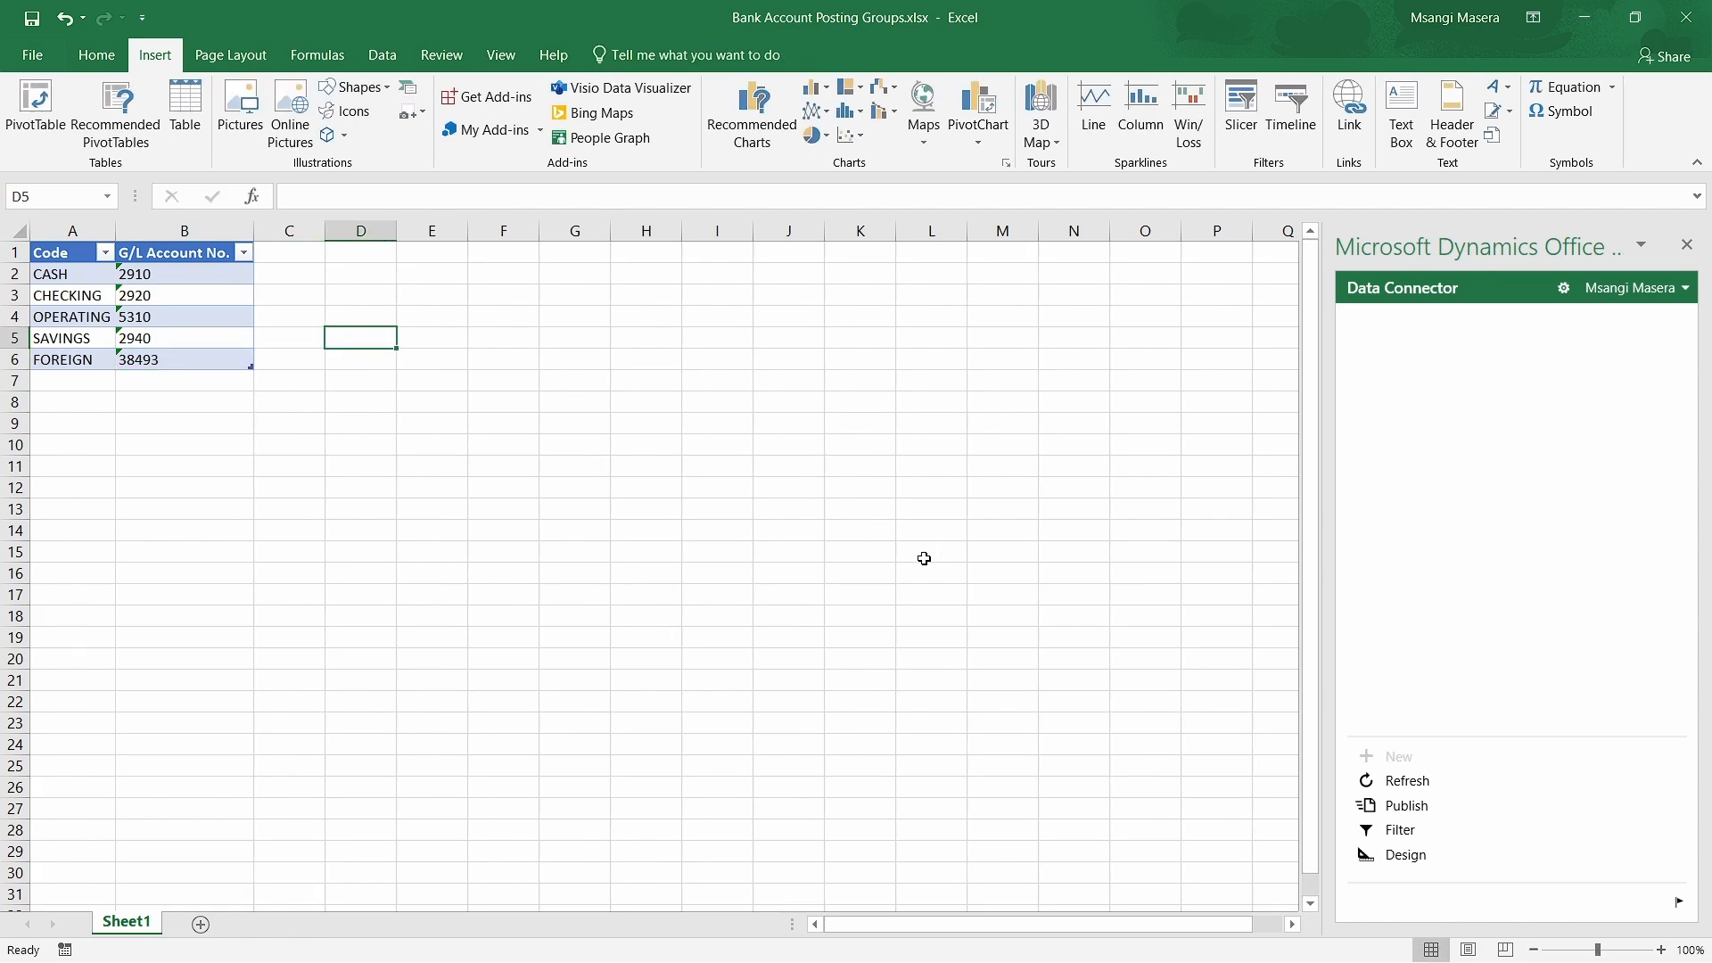
{"action": "left_click", "coordinate": [1402, 806]}
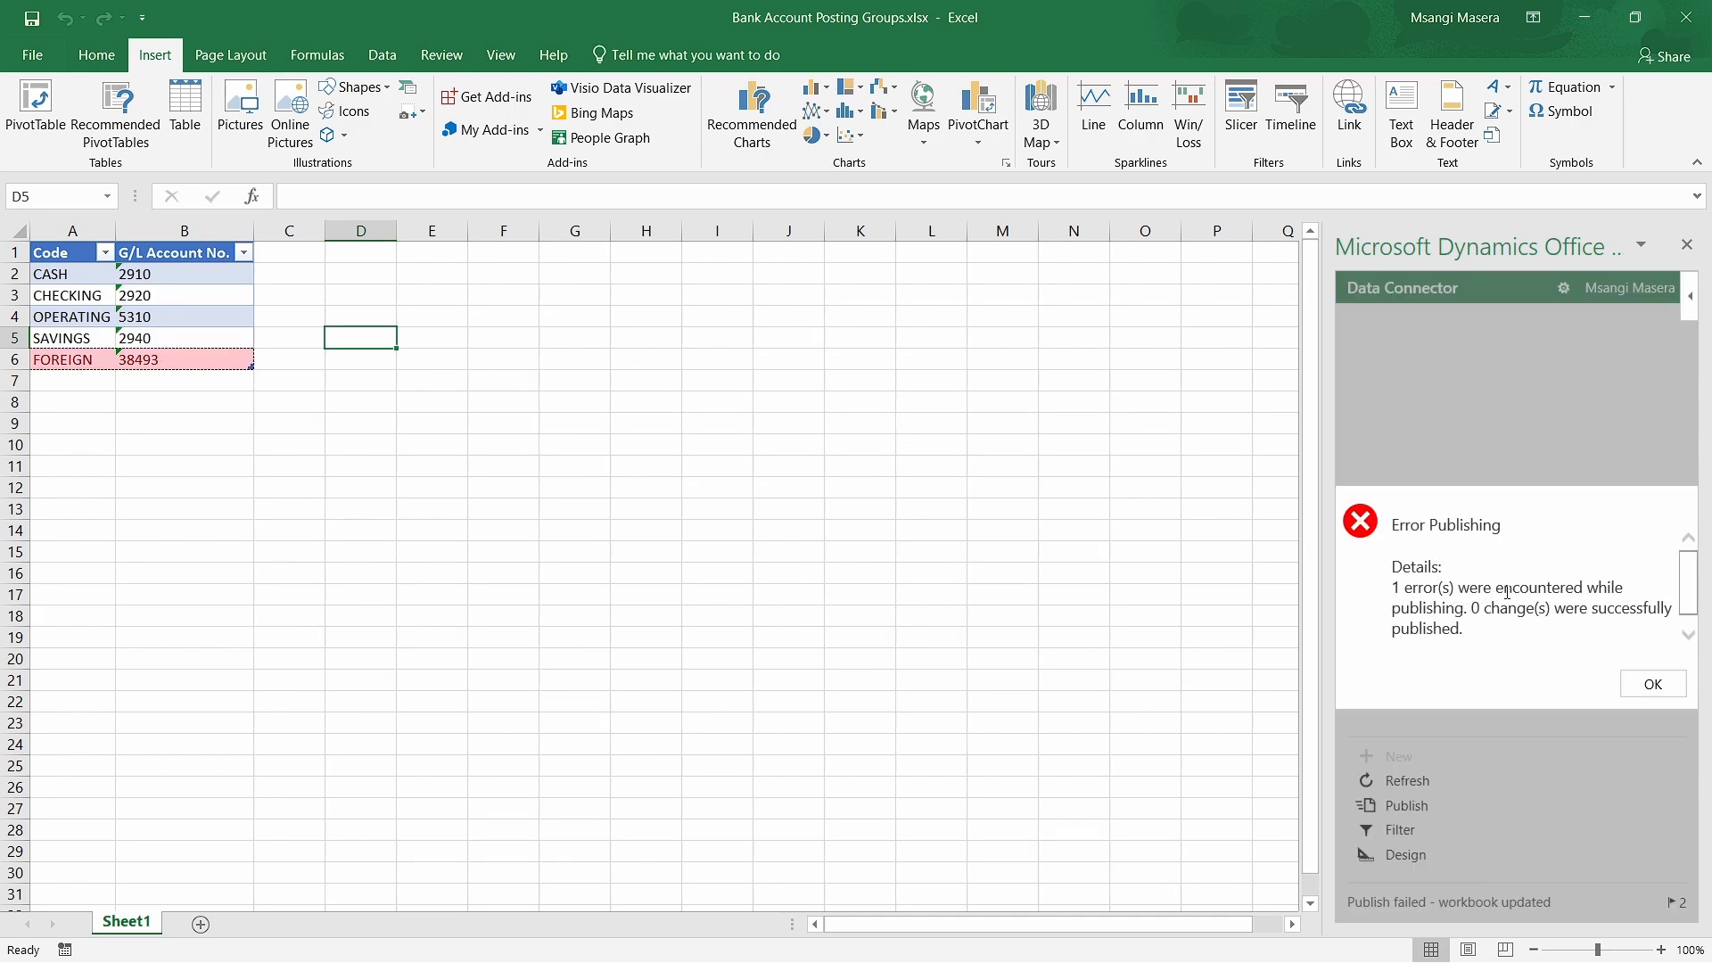
{"action": "left_click", "coordinate": [1655, 687]}
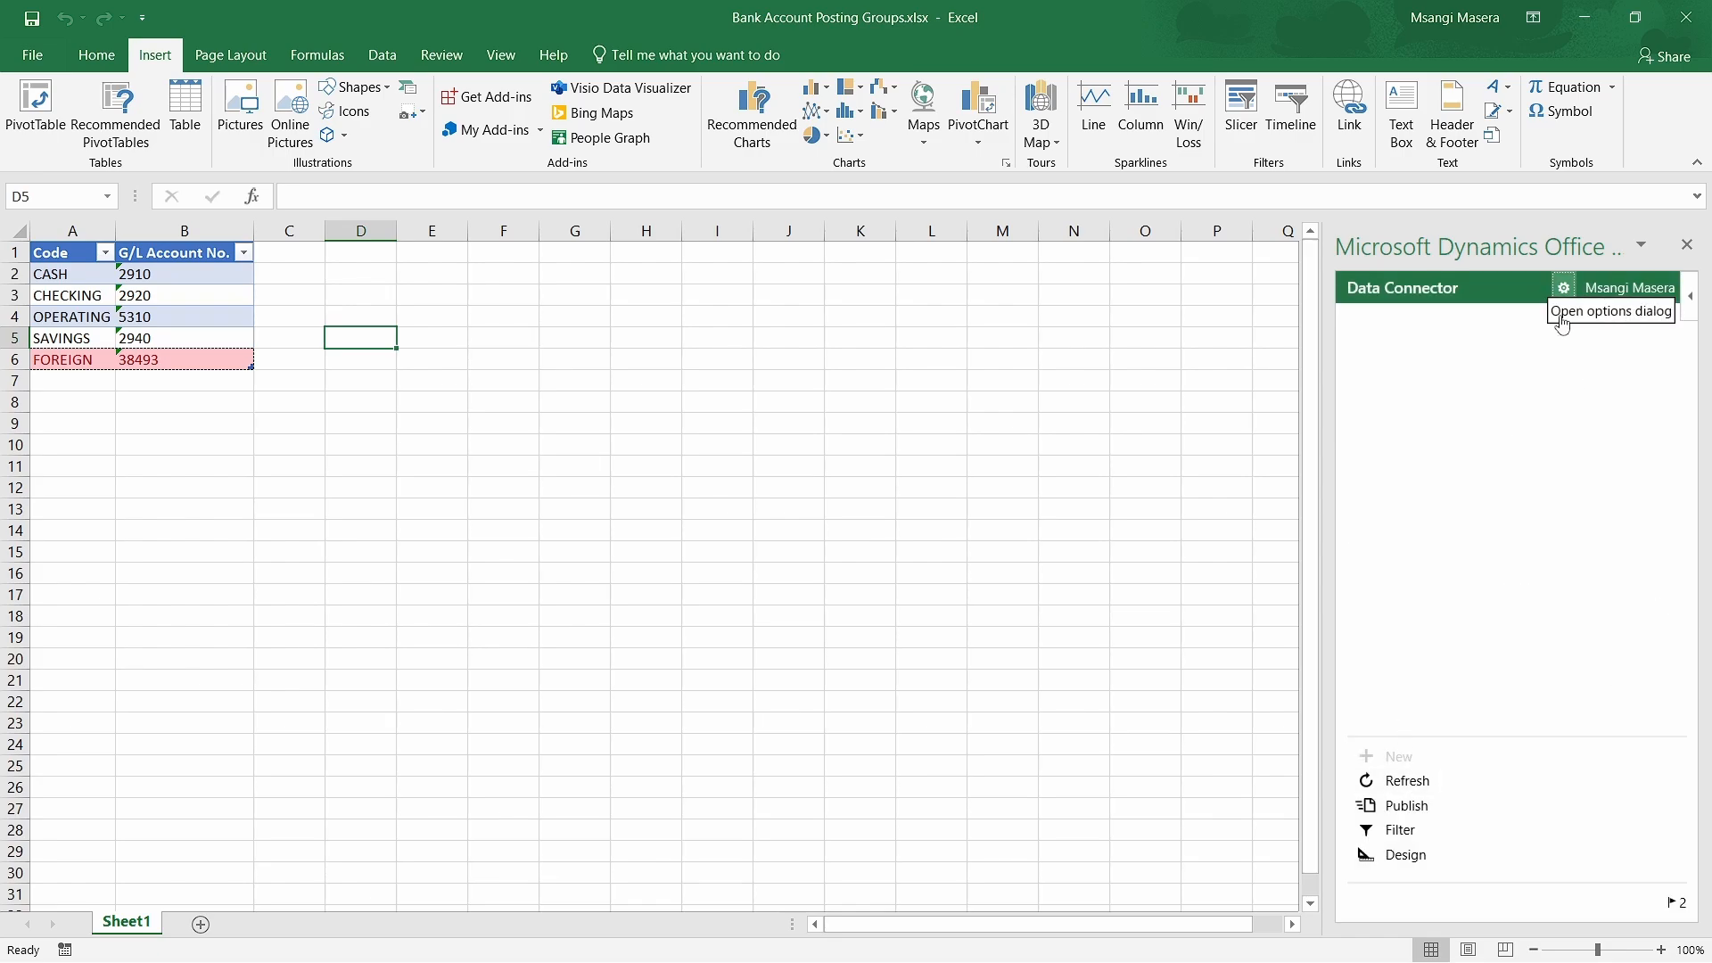
Look through the add-in's options, covering the App and Data Connector sections.
{"action": "left_click", "coordinate": [1563, 287]}
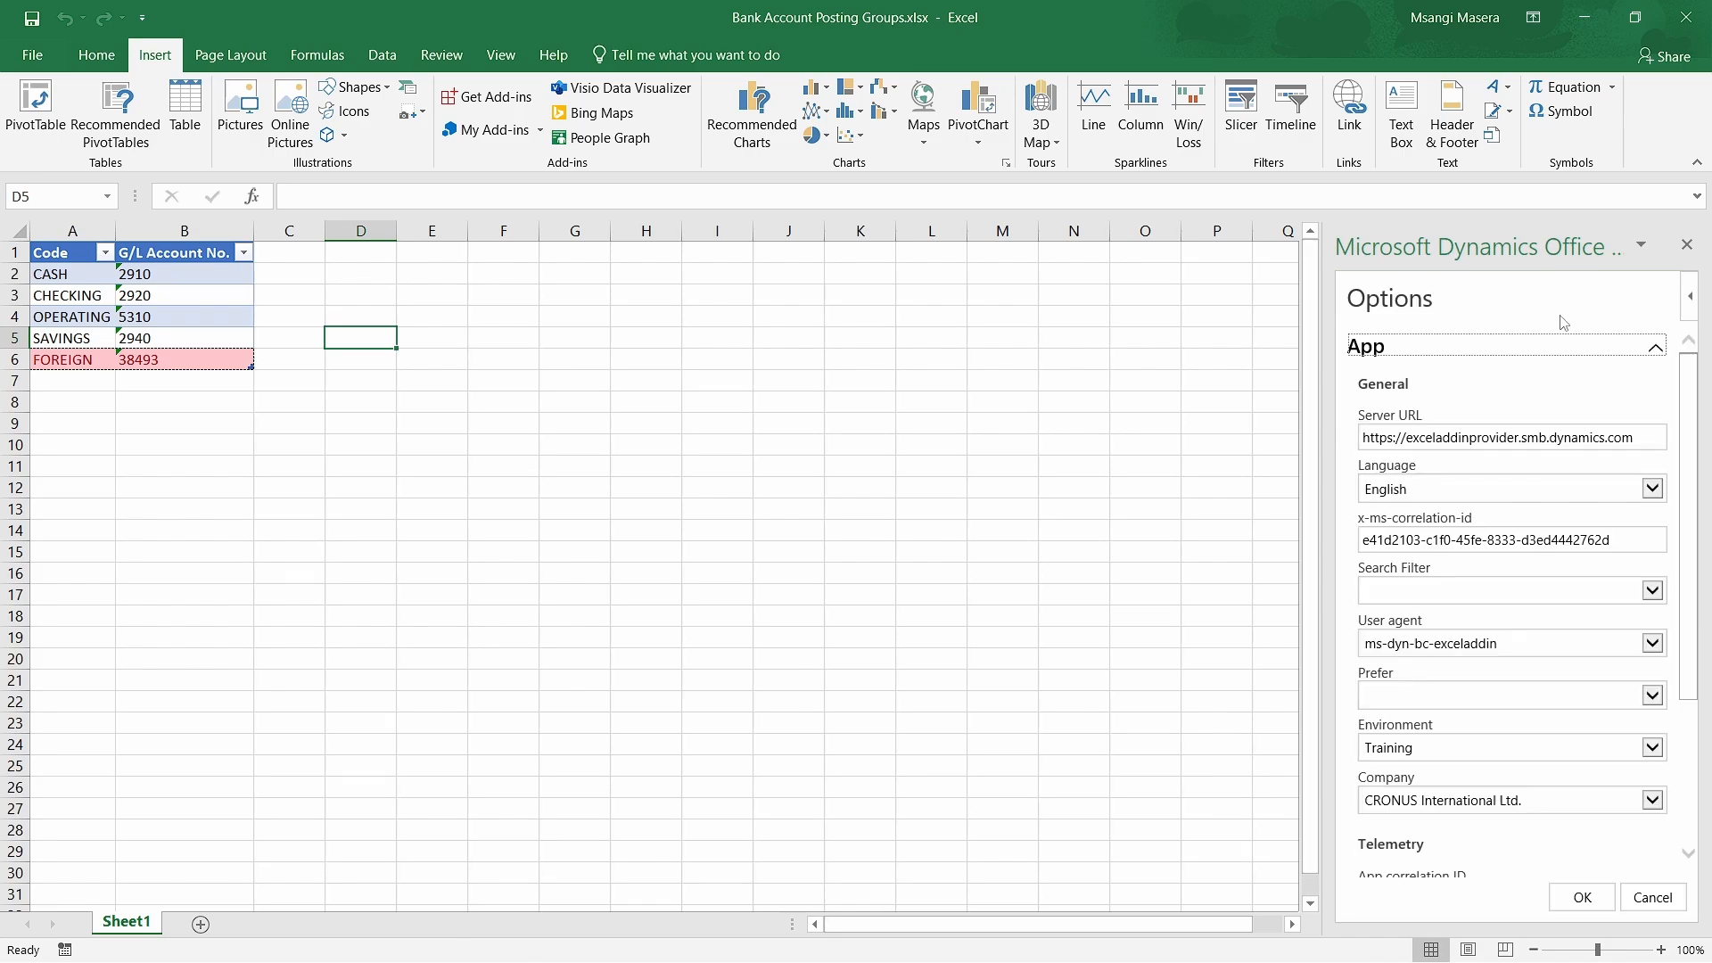
{"action": "right_click", "coordinate": [1696, 464]}
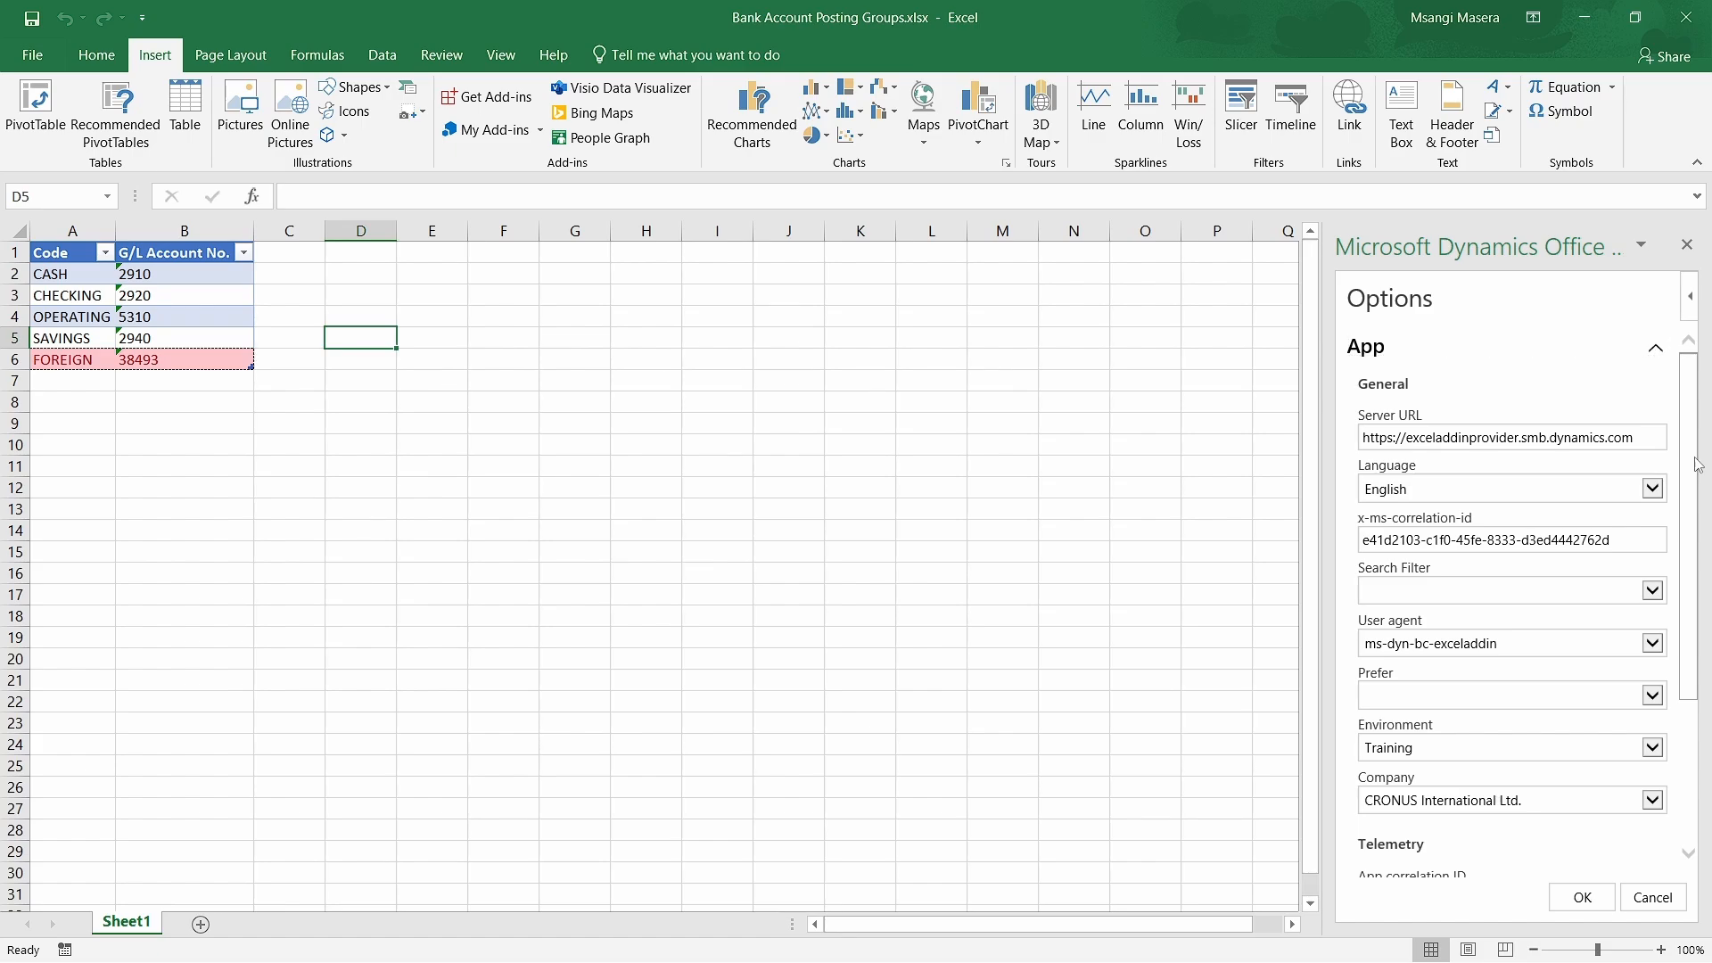
{"action": "left_click", "coordinate": [1654, 348]}
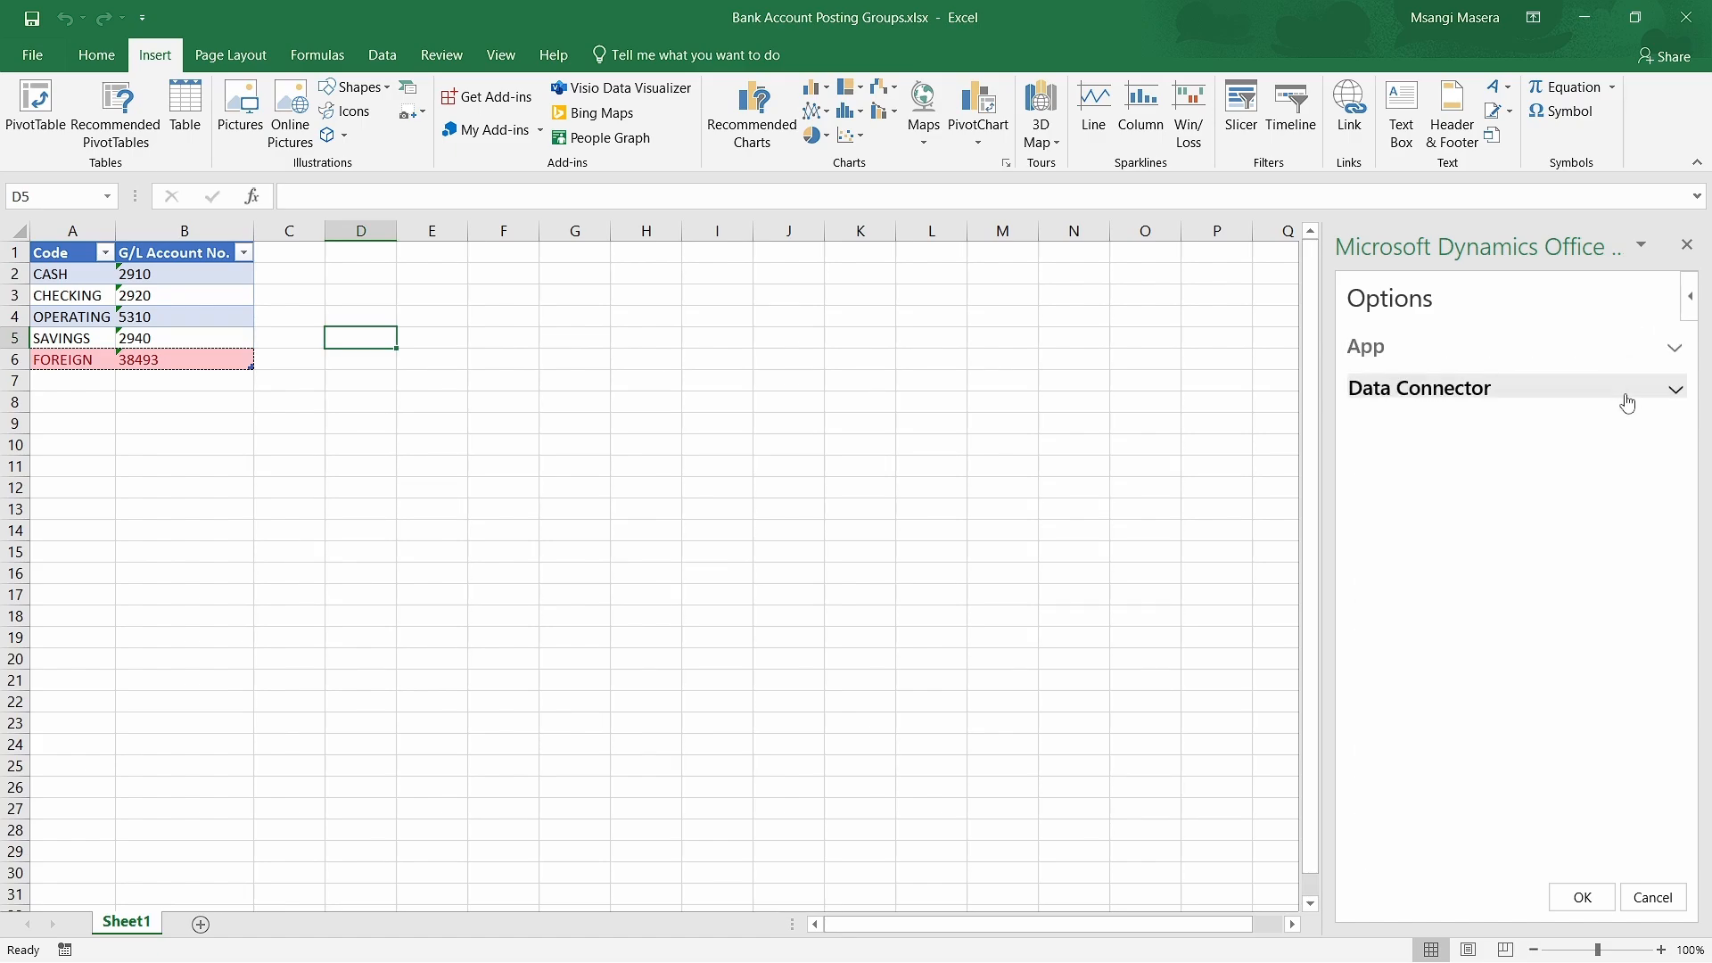
{"action": "left_click", "coordinate": [1670, 390]}
{"action": "left_click", "coordinate": [1630, 398]}
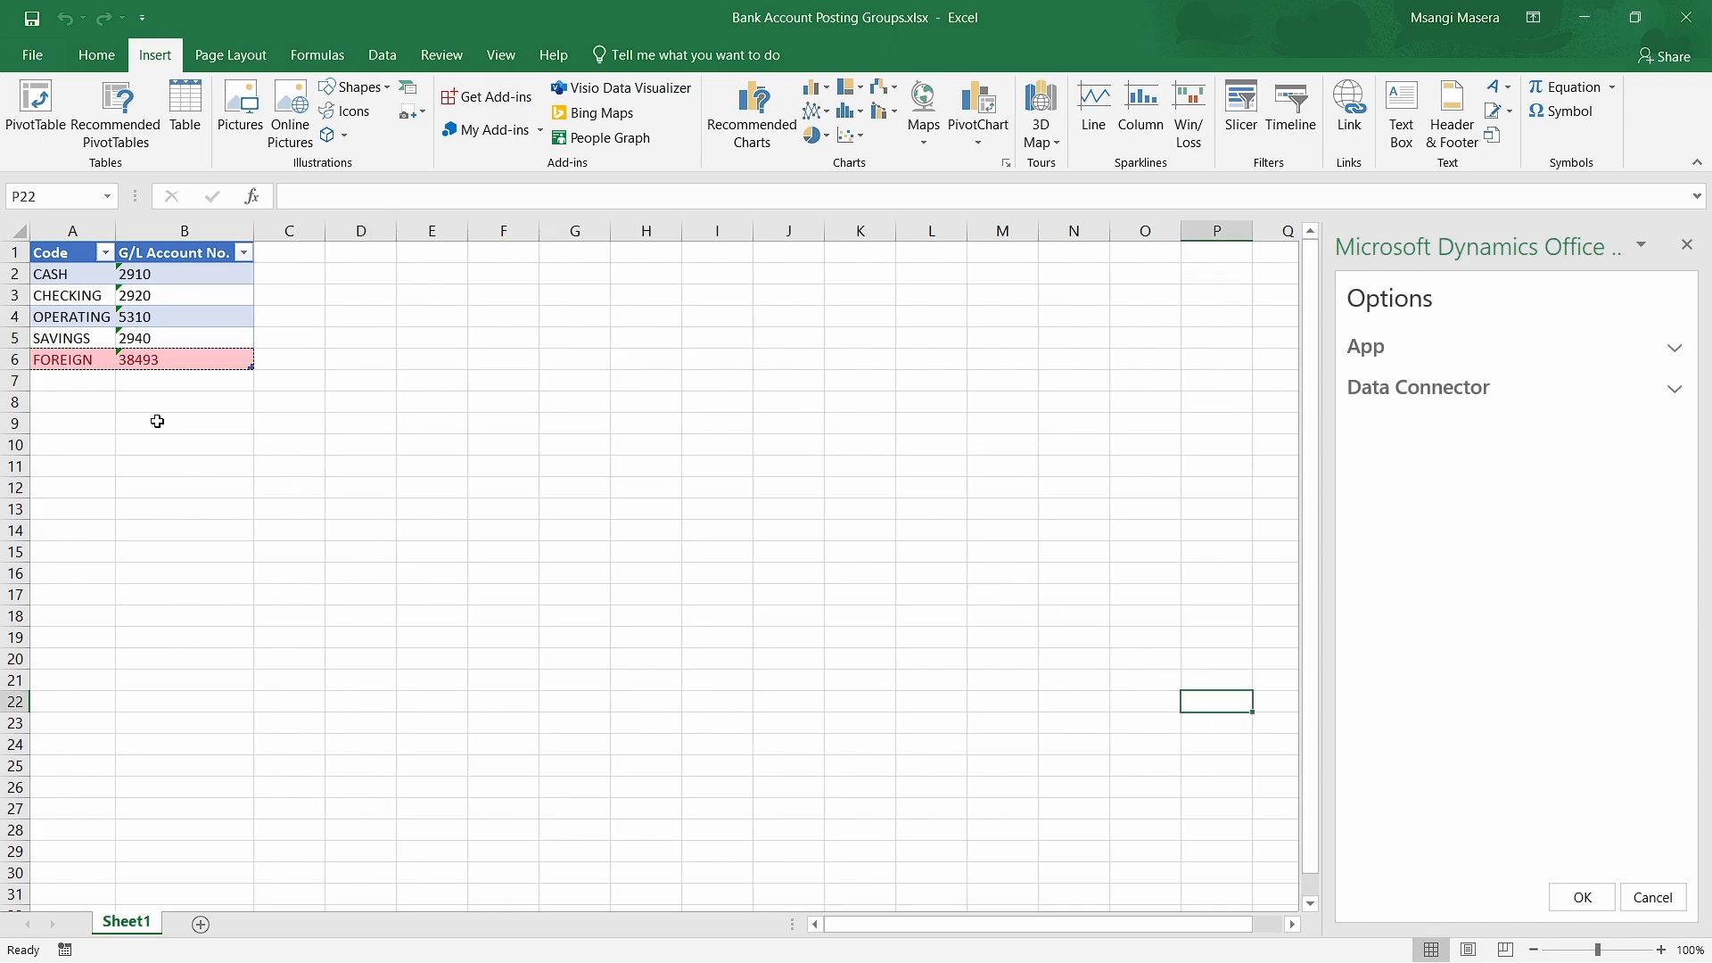
Examine the FOREIGN row and the error-checking choices for its G/L account cell.
{"action": "left_click", "coordinate": [156, 356]}
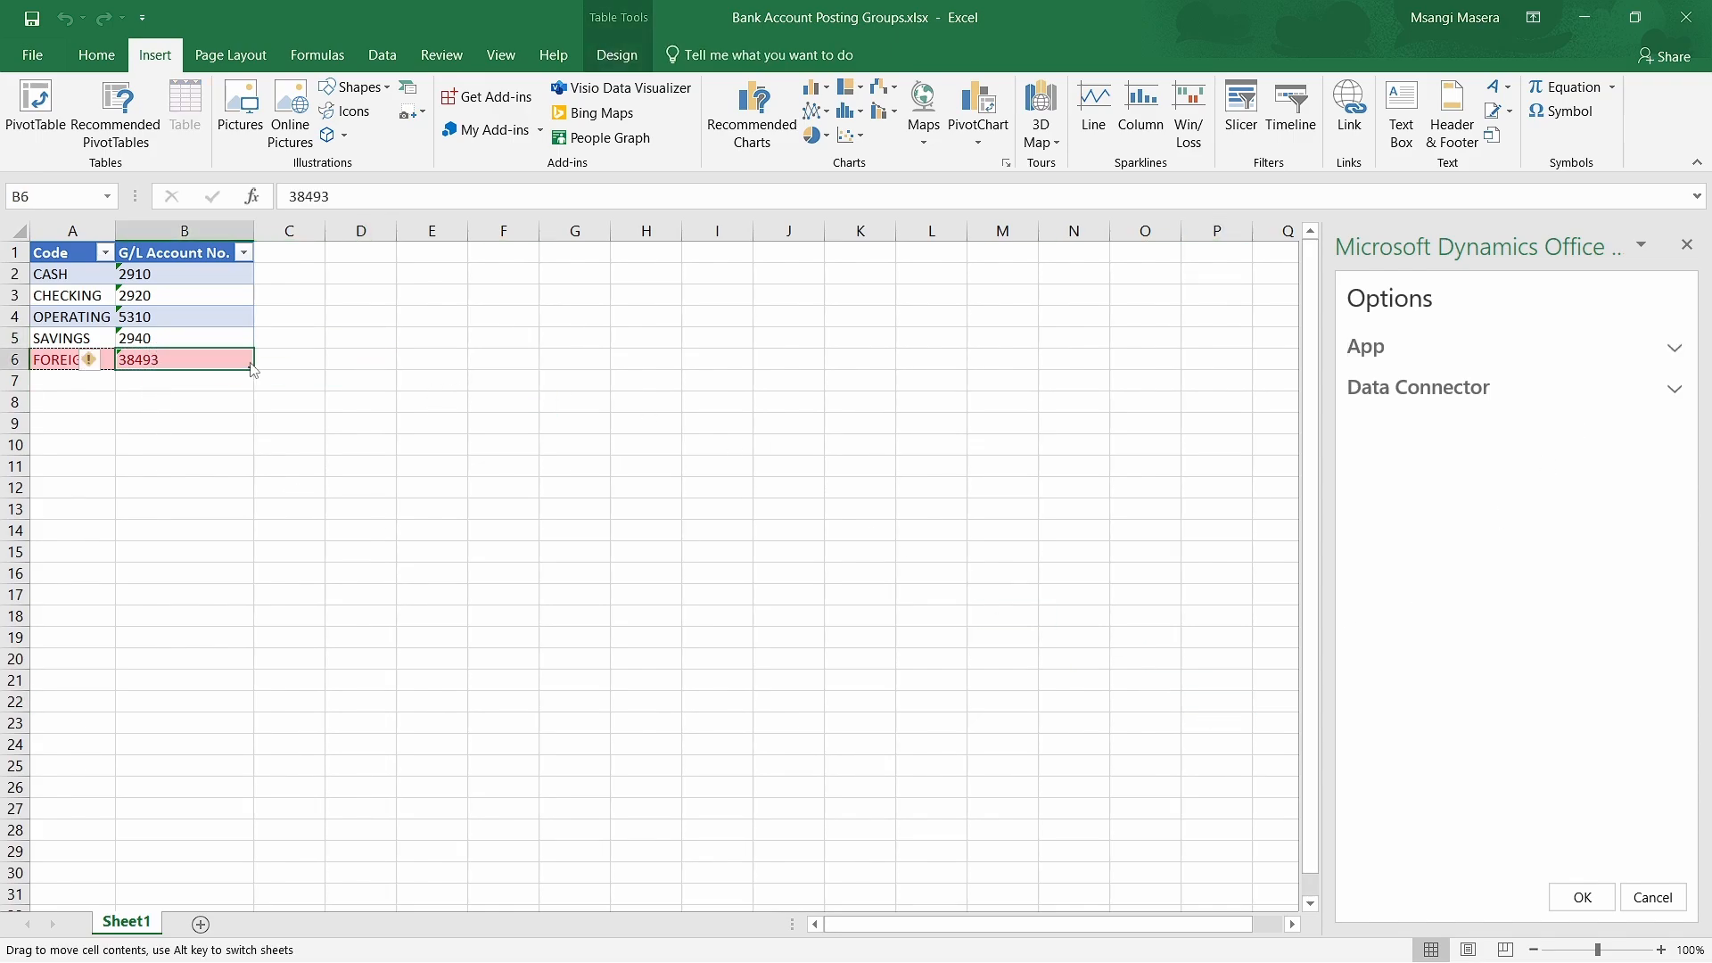
{"action": "left_click", "coordinate": [90, 361]}
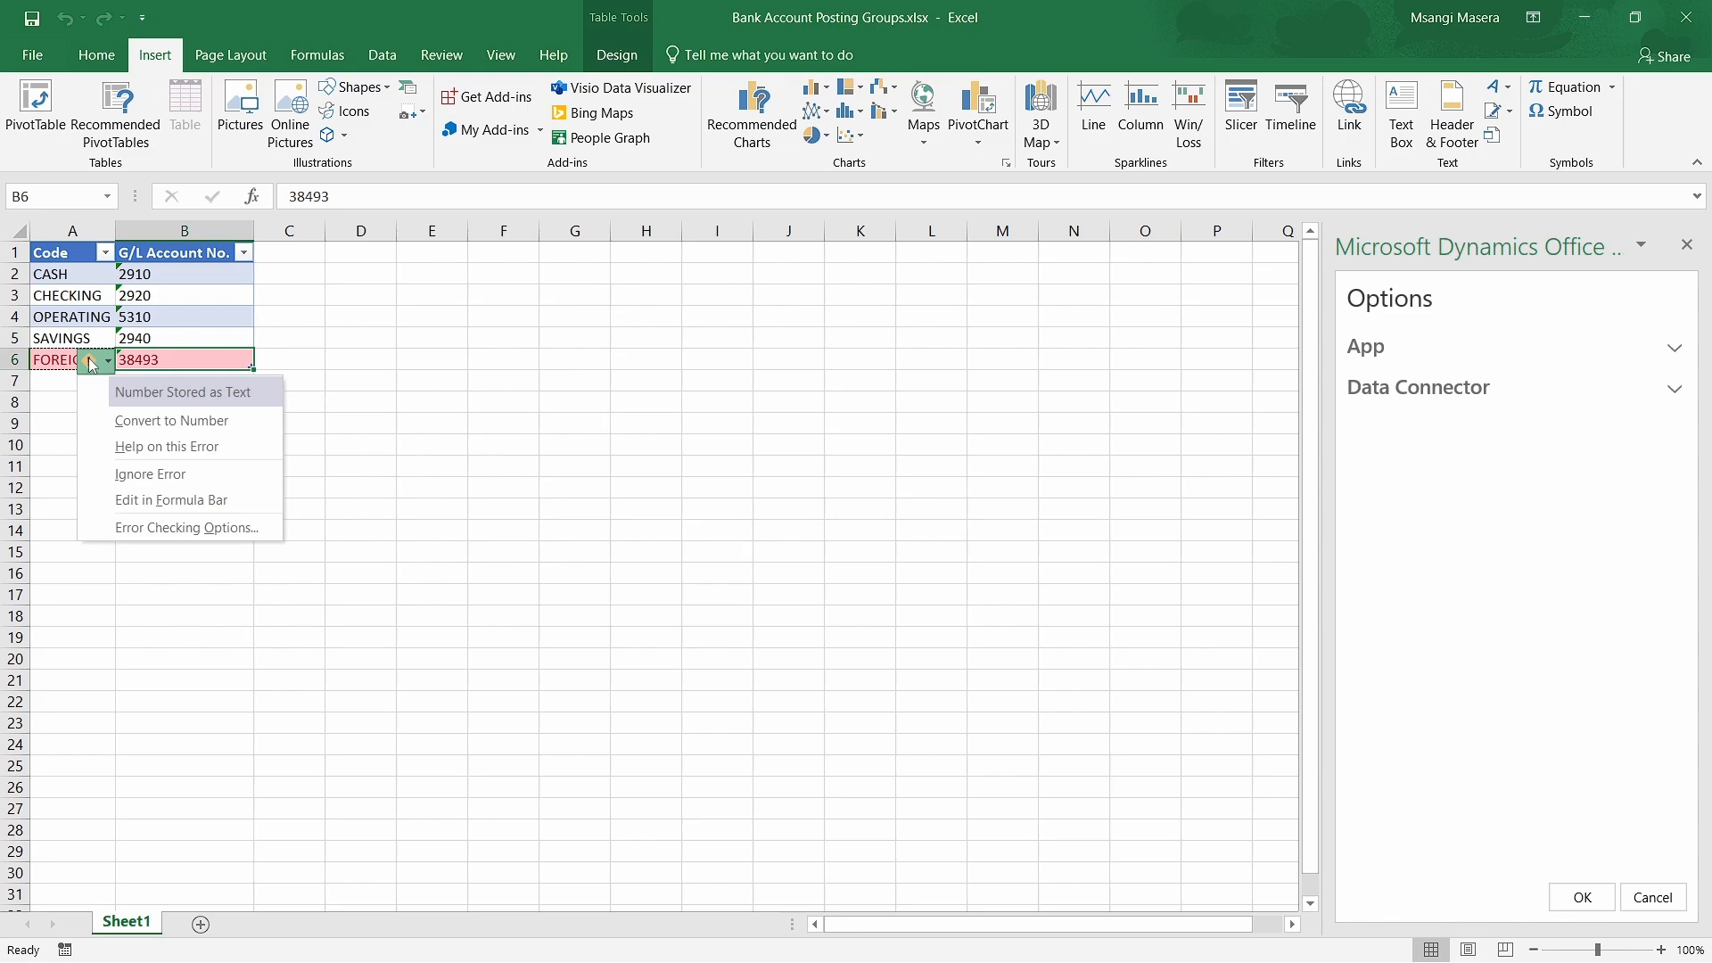
{"action": "left_click", "coordinate": [589, 494]}
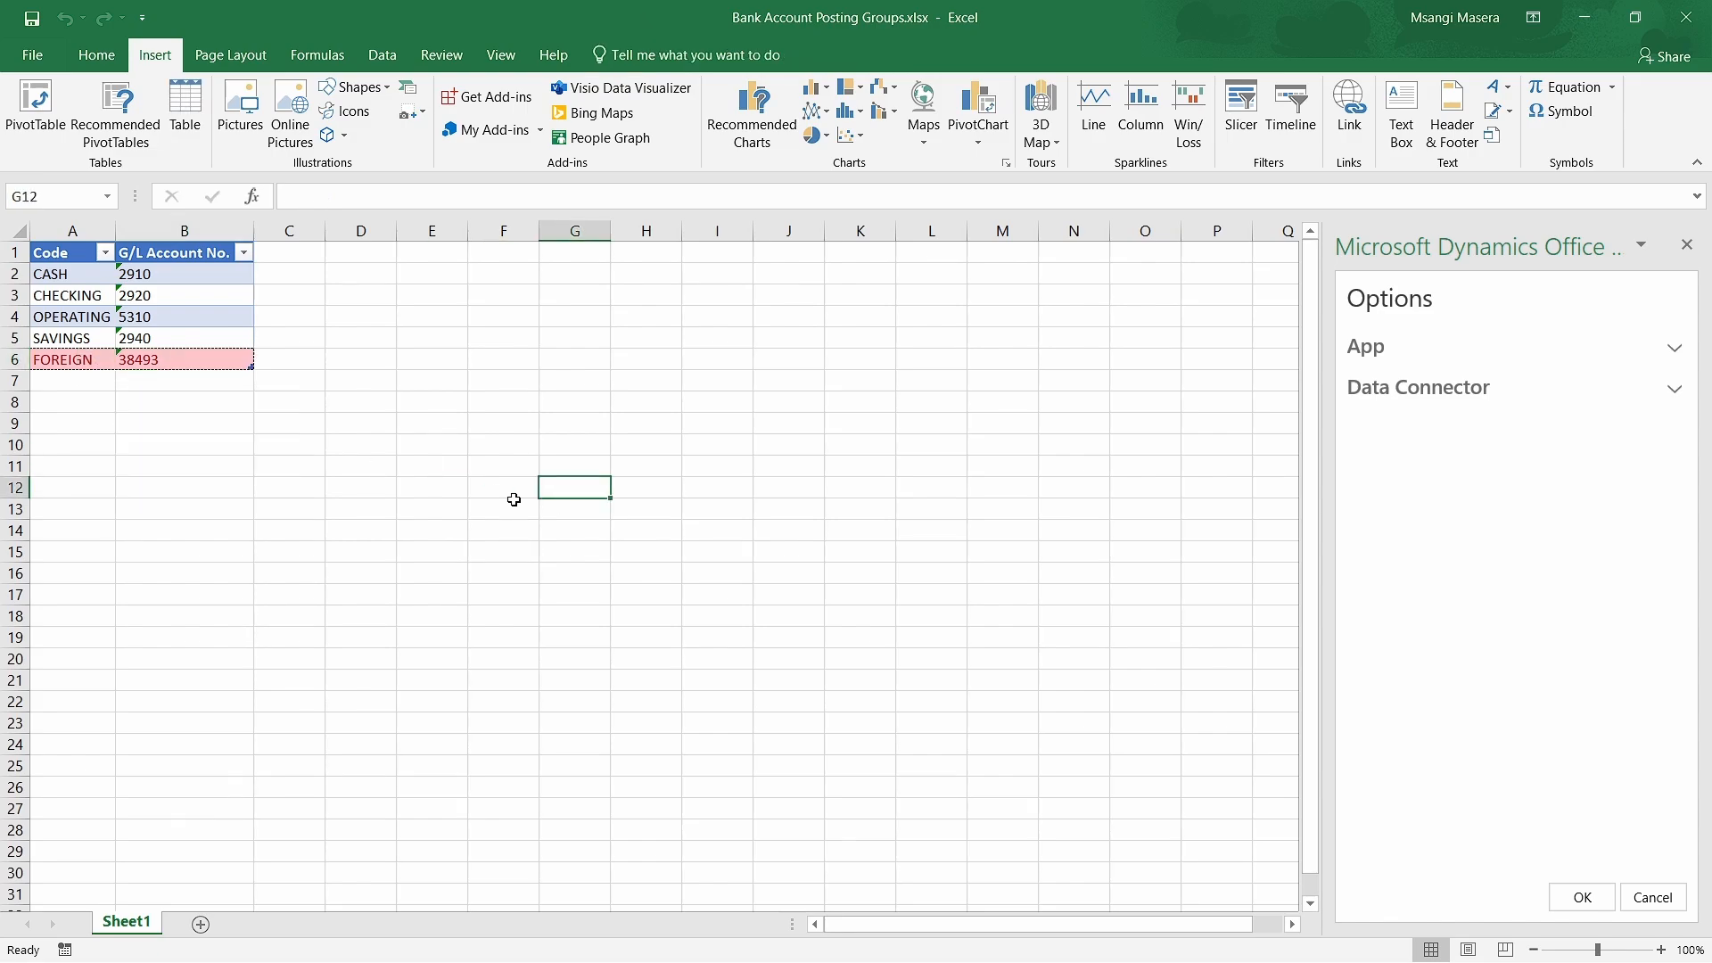
{"action": "left_click", "coordinate": [93, 361]}
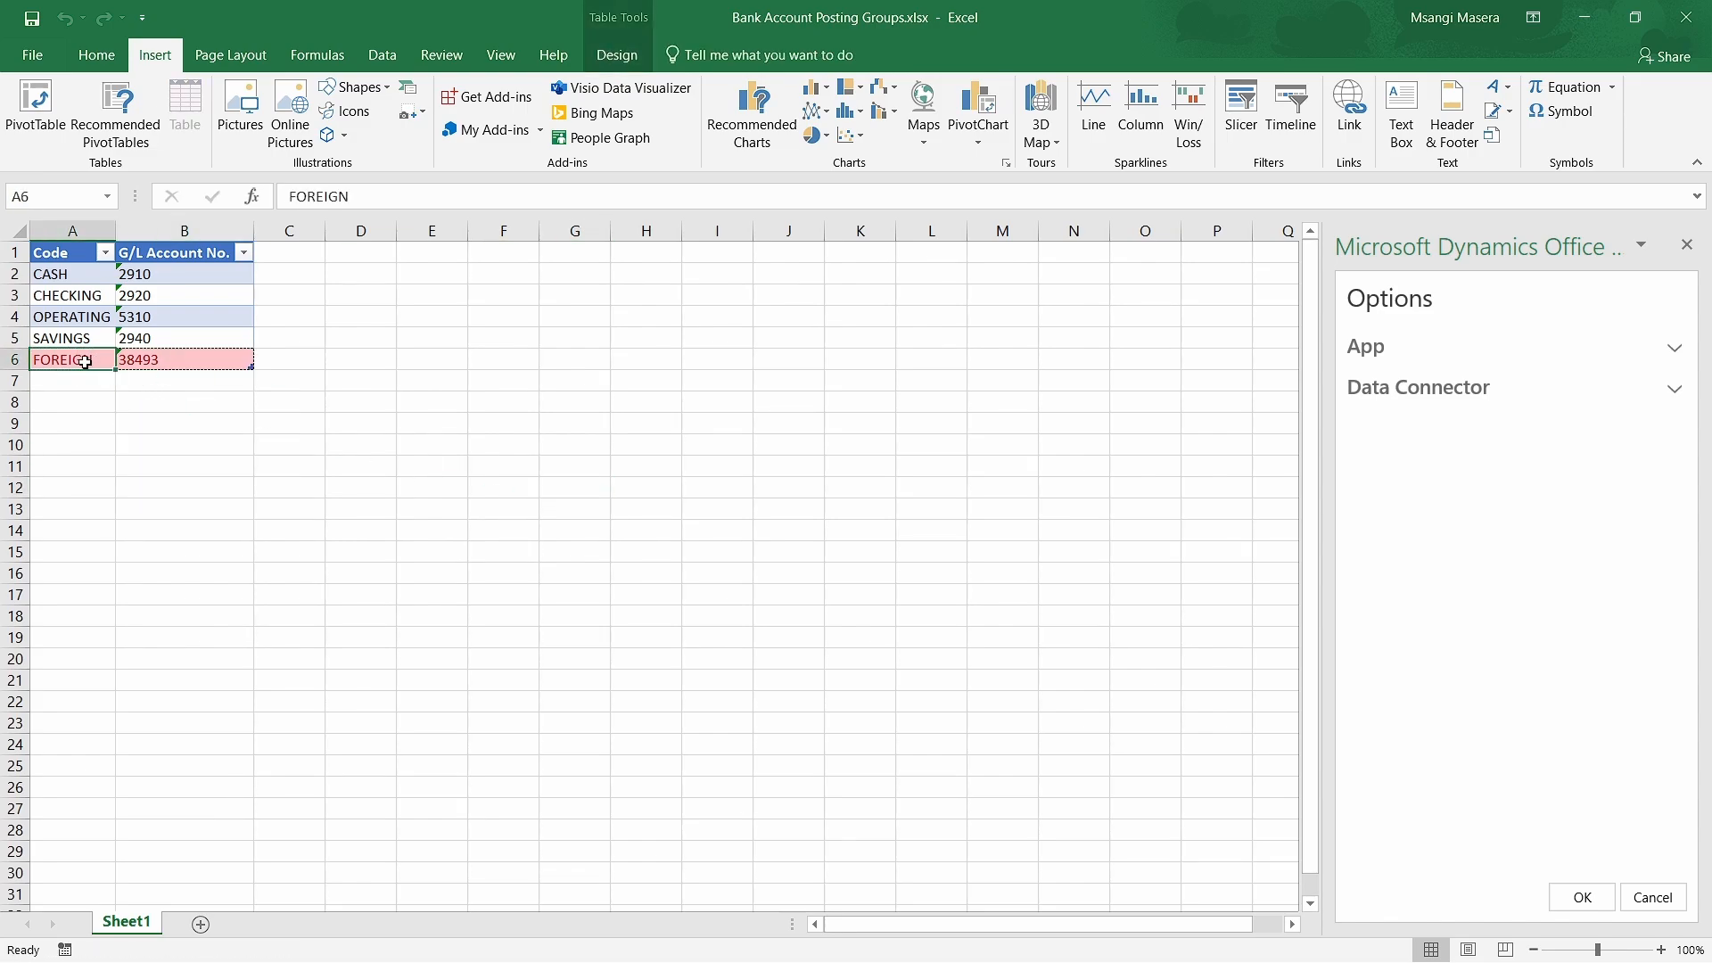
{"action": "left_click", "coordinate": [124, 359]}
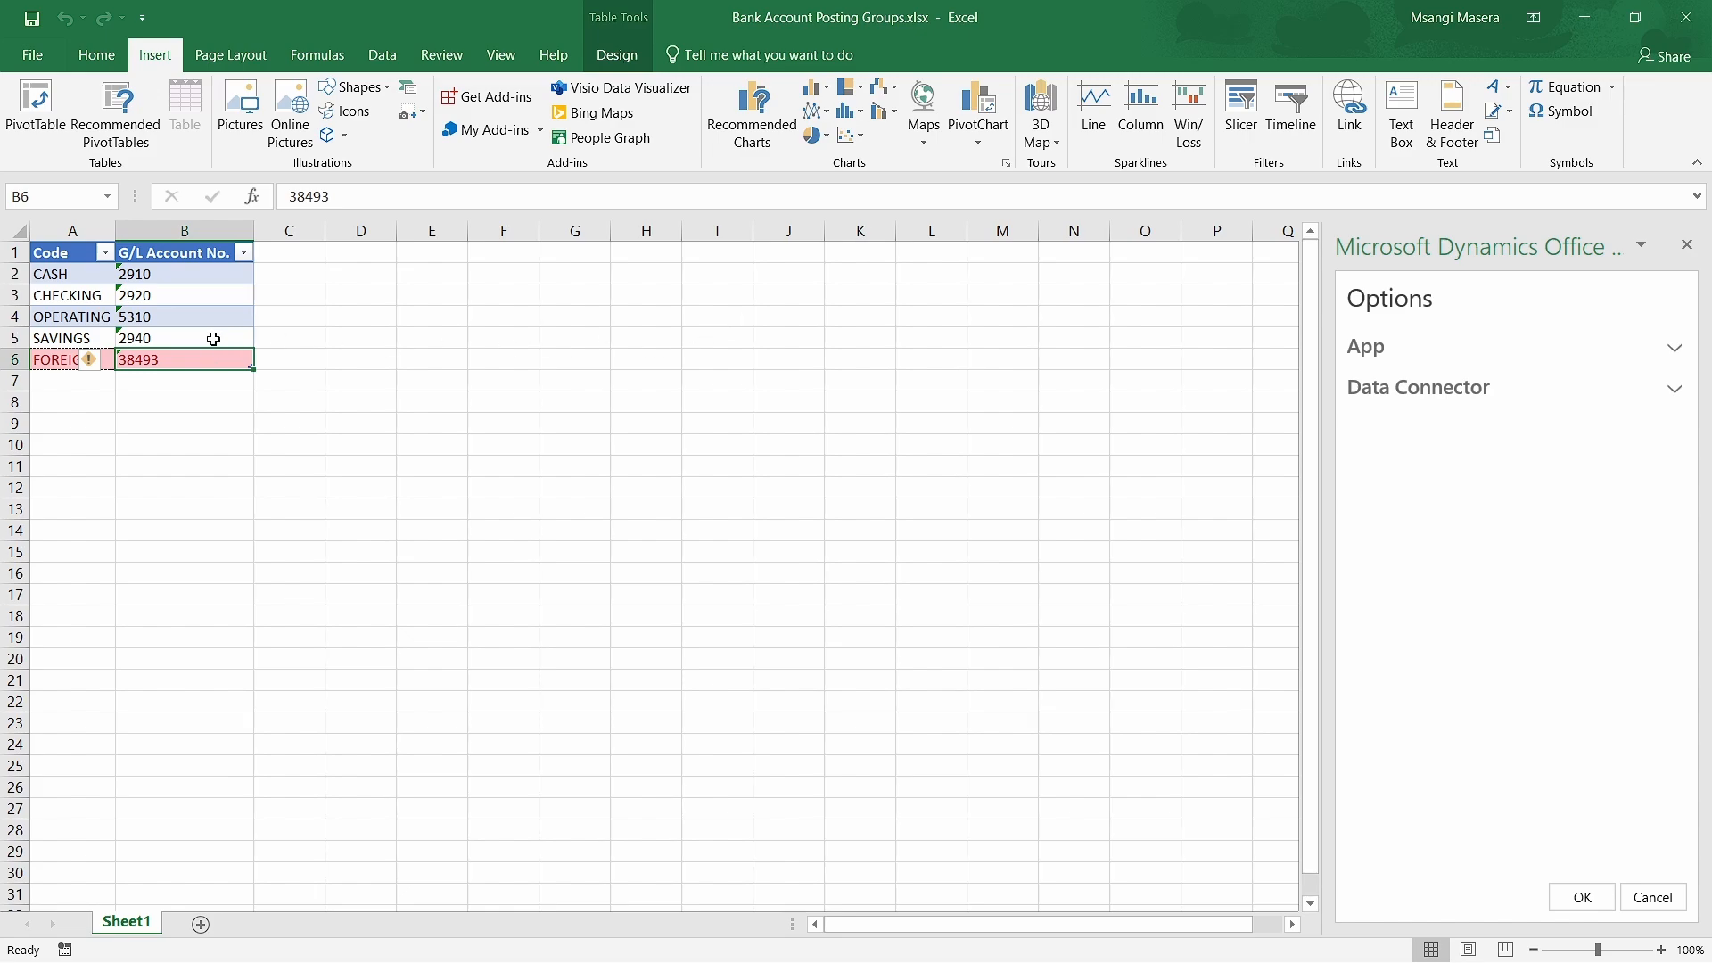
{"action": "left_click", "coordinate": [94, 364]}
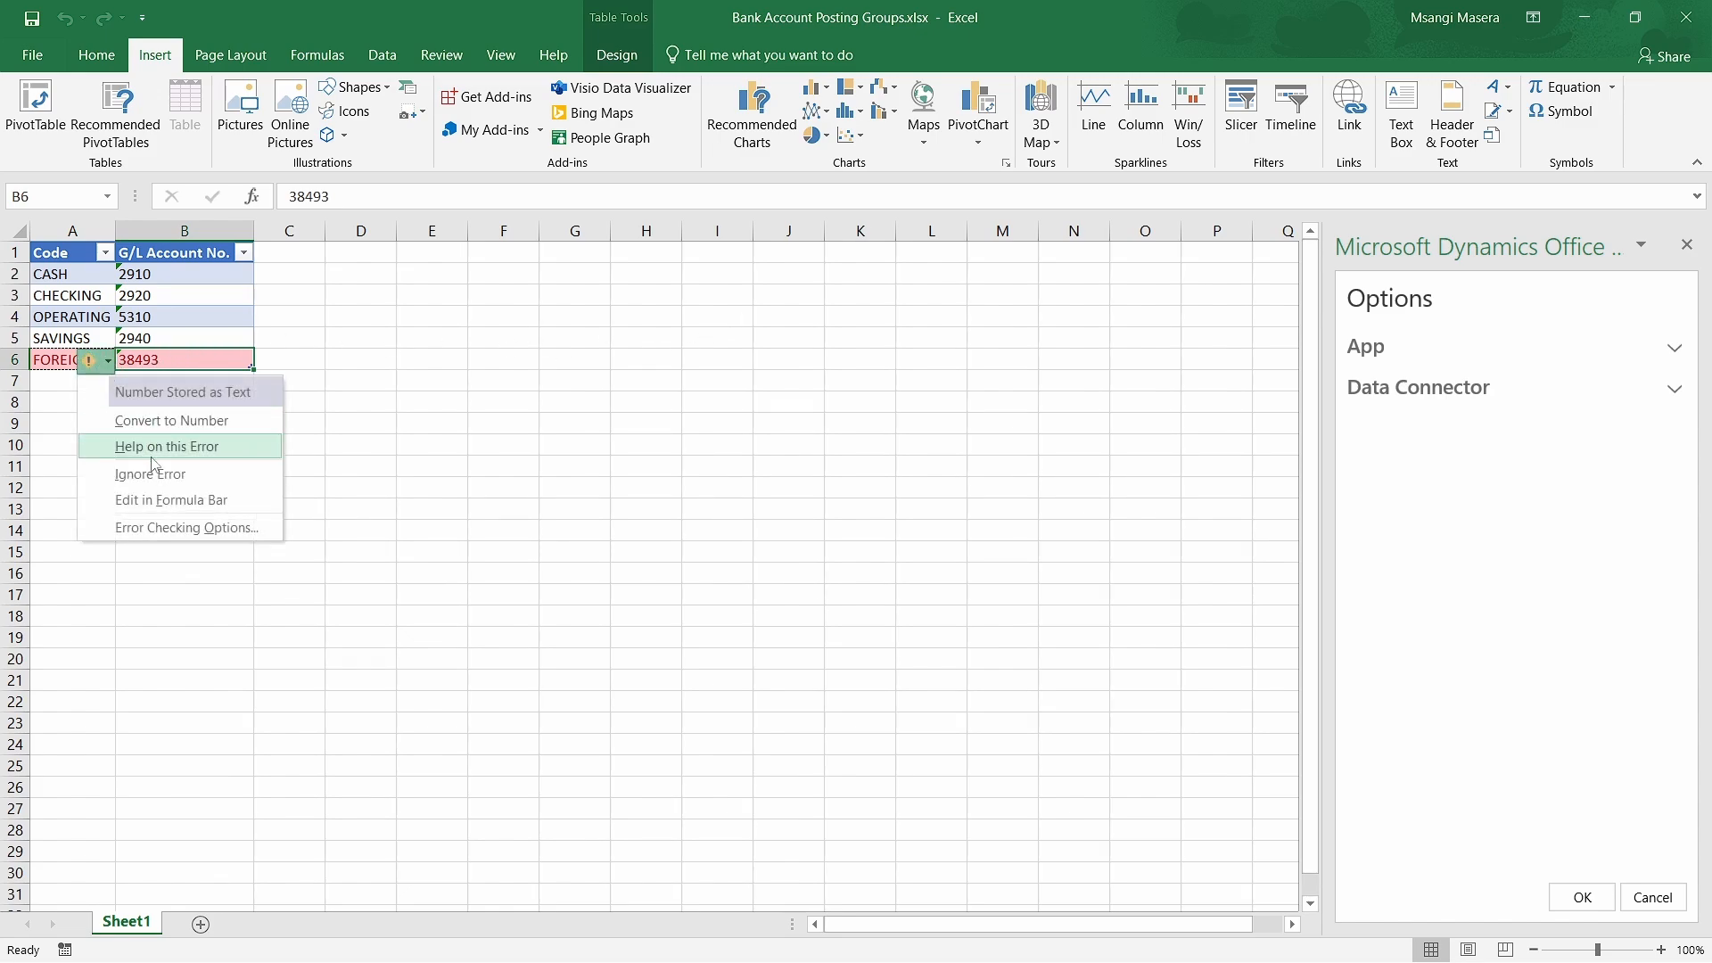
Reload the Microsoft Dynamics Office Add-in and refresh the data, accepting that the workbook changes are overwritten.
{"action": "left_click", "coordinate": [1686, 244]}
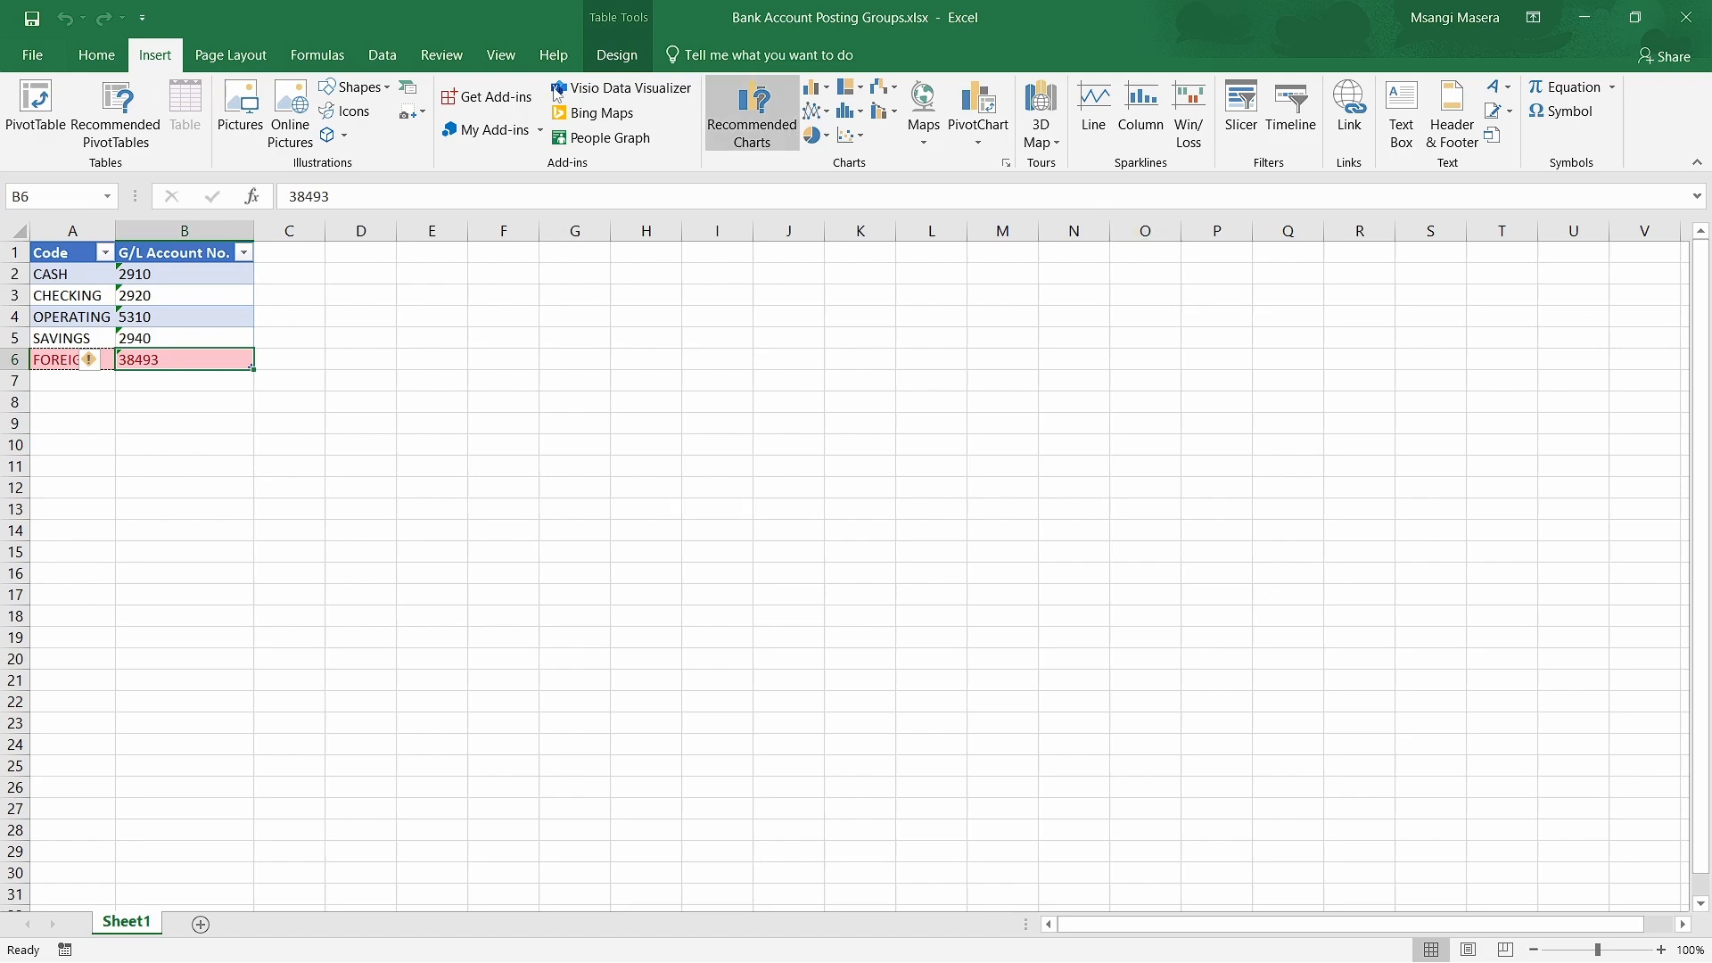
{"action": "left_click", "coordinate": [522, 131]}
{"action": "left_click", "coordinate": [555, 247]}
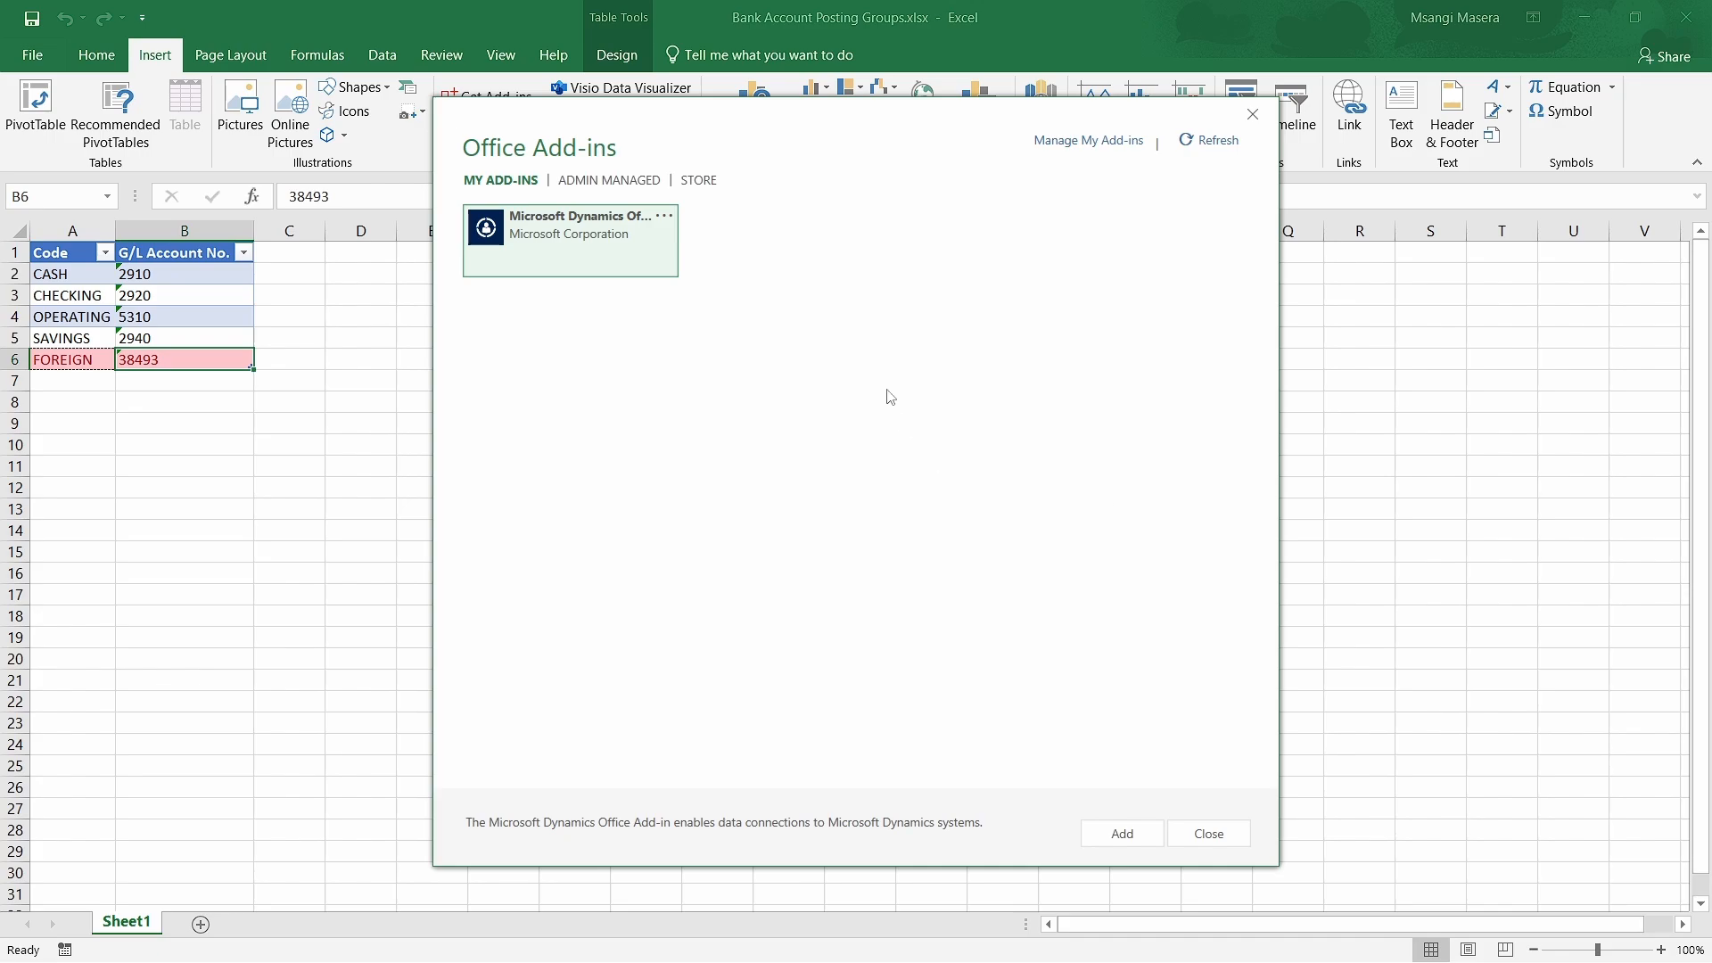
{"action": "double_click", "coordinate": [637, 266]}
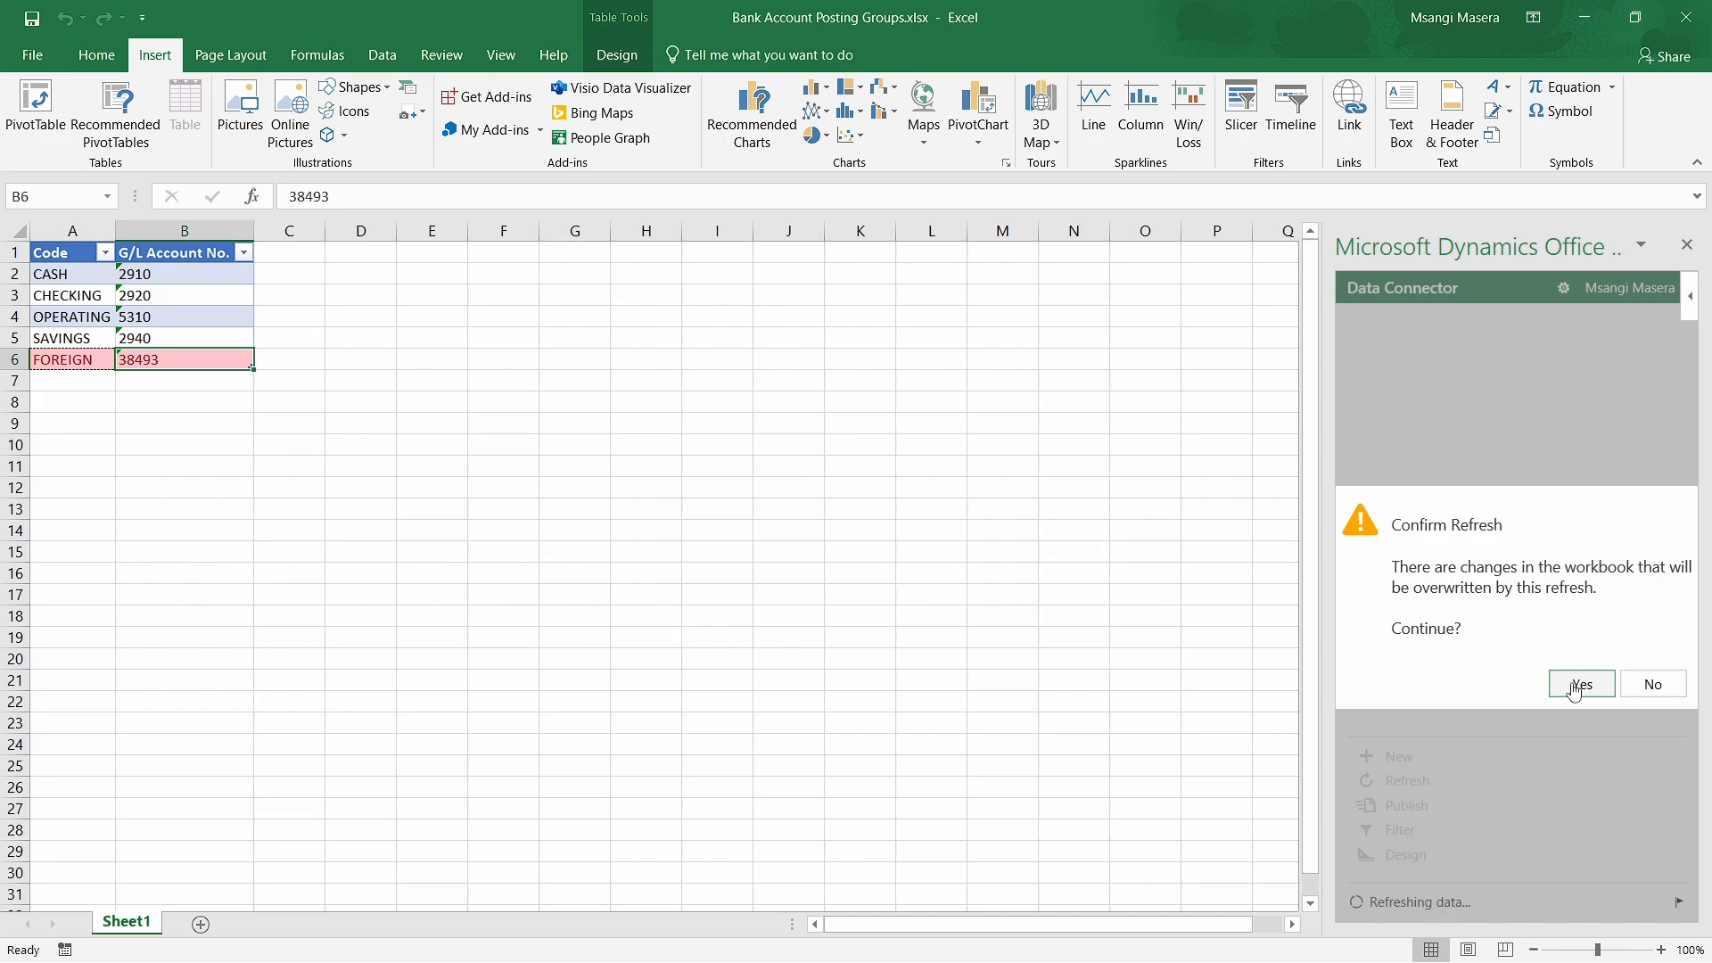
{"action": "left_click", "coordinate": [1650, 685]}
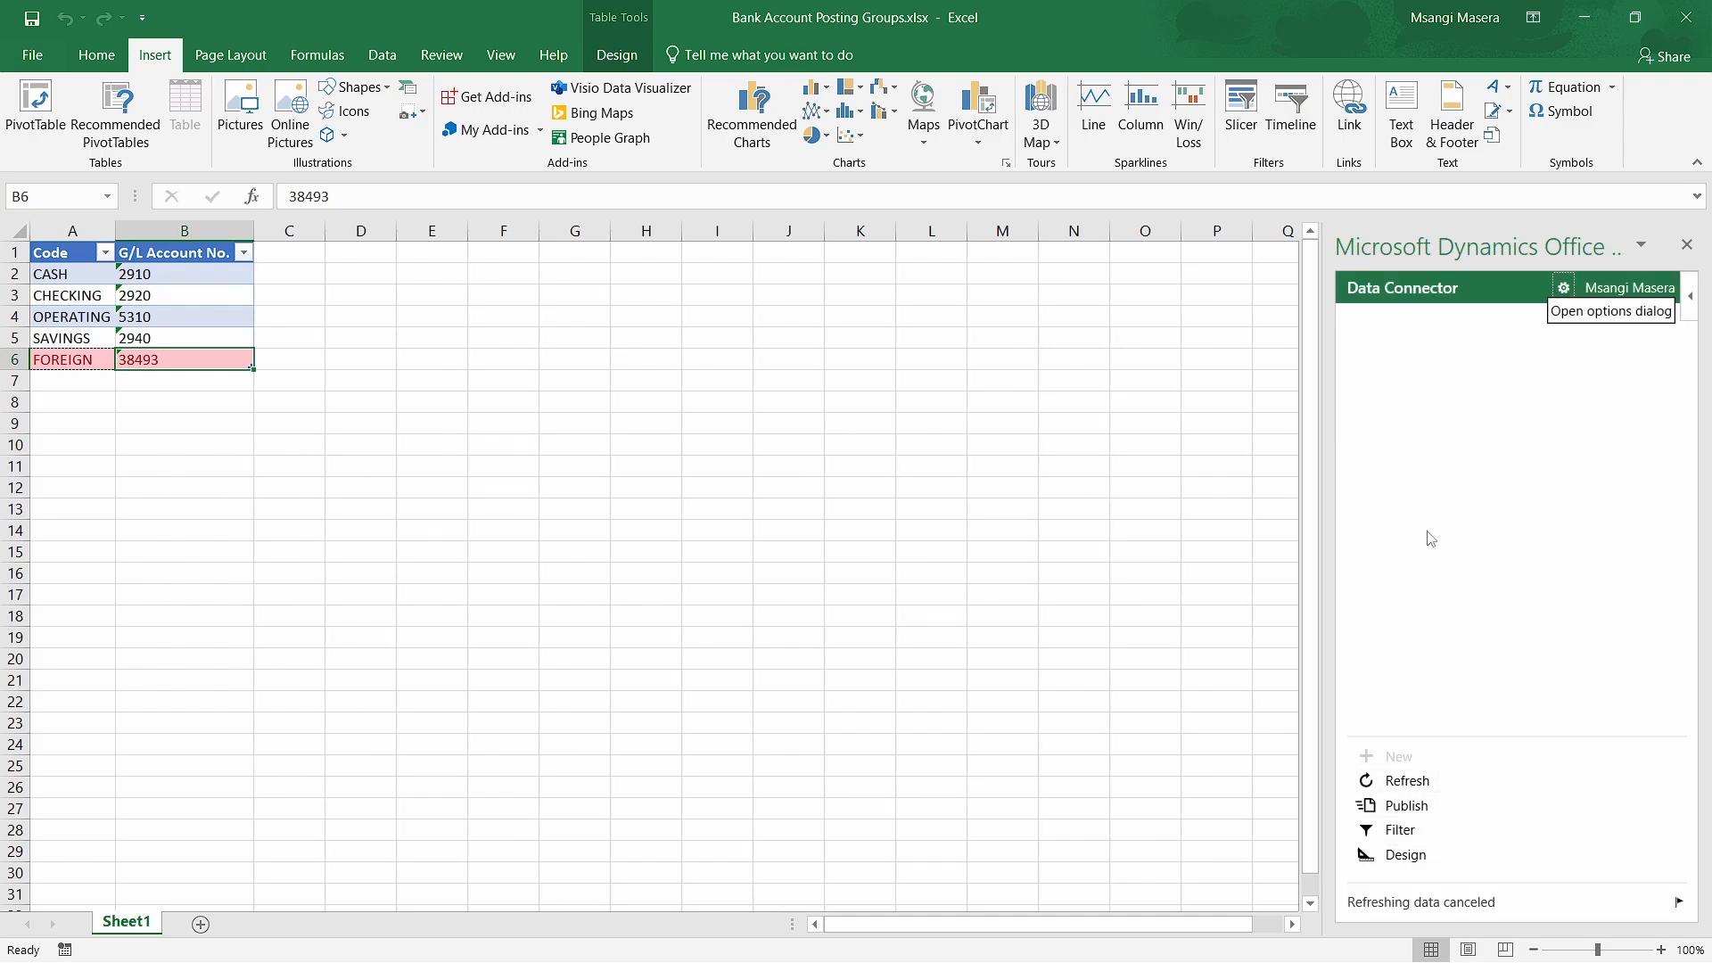
{"action": "left_click", "coordinate": [1406, 781]}
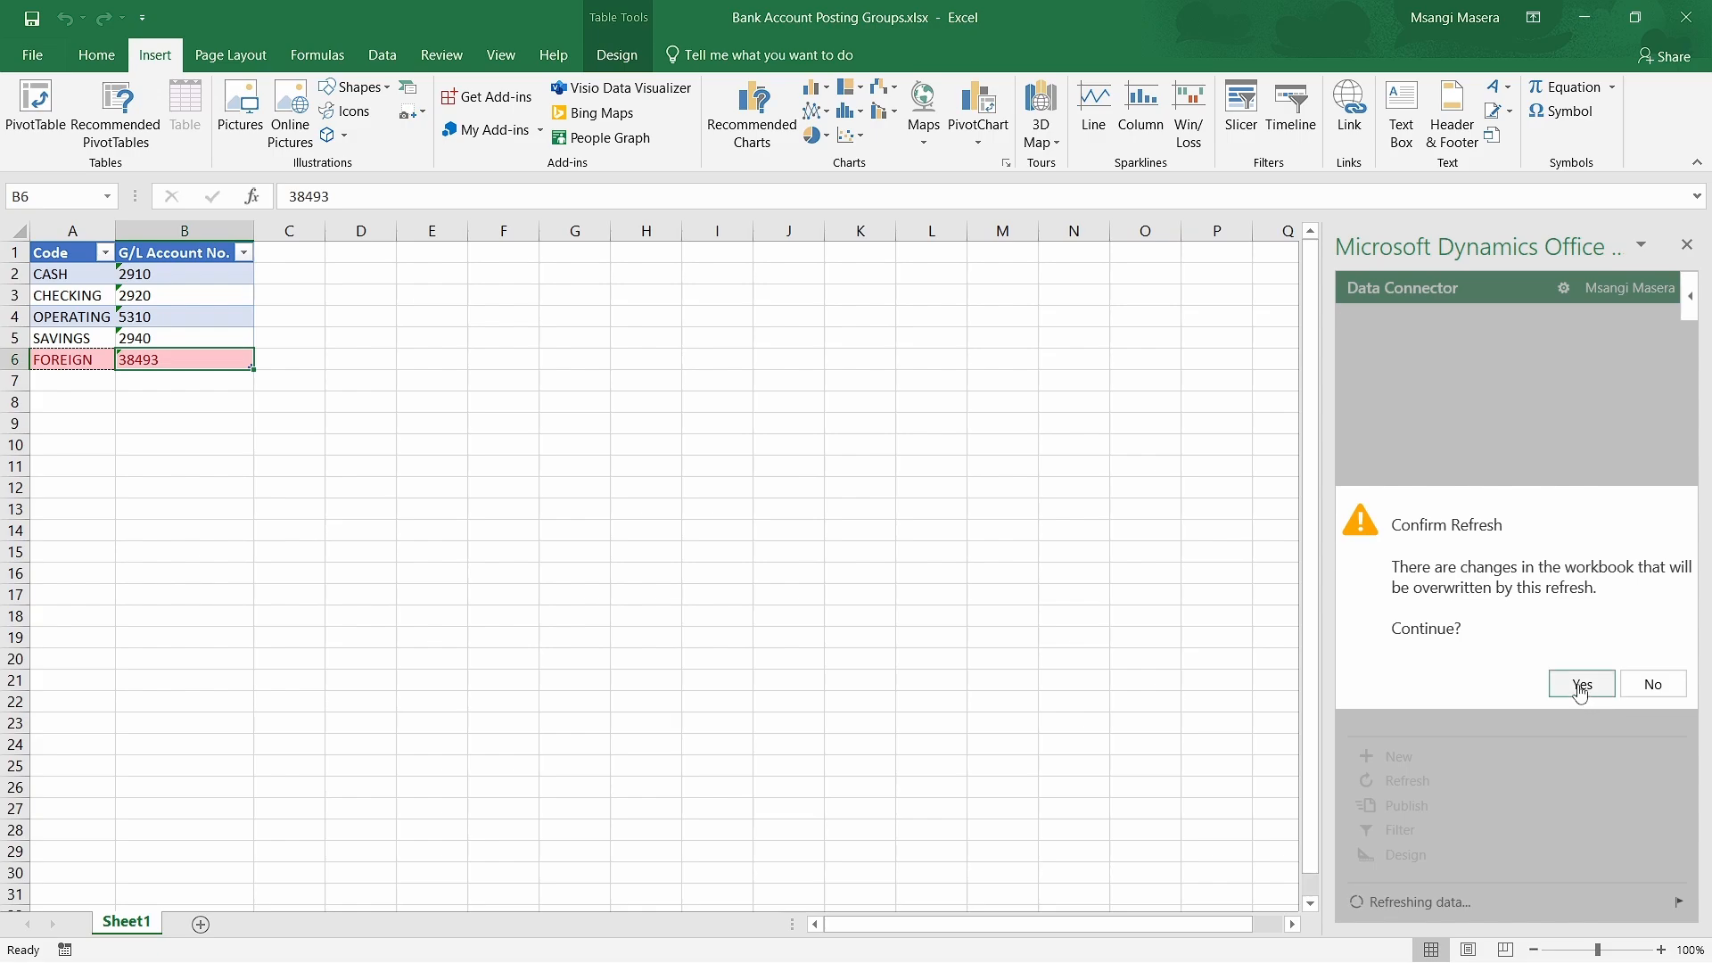
{"action": "left_click", "coordinate": [1578, 686]}
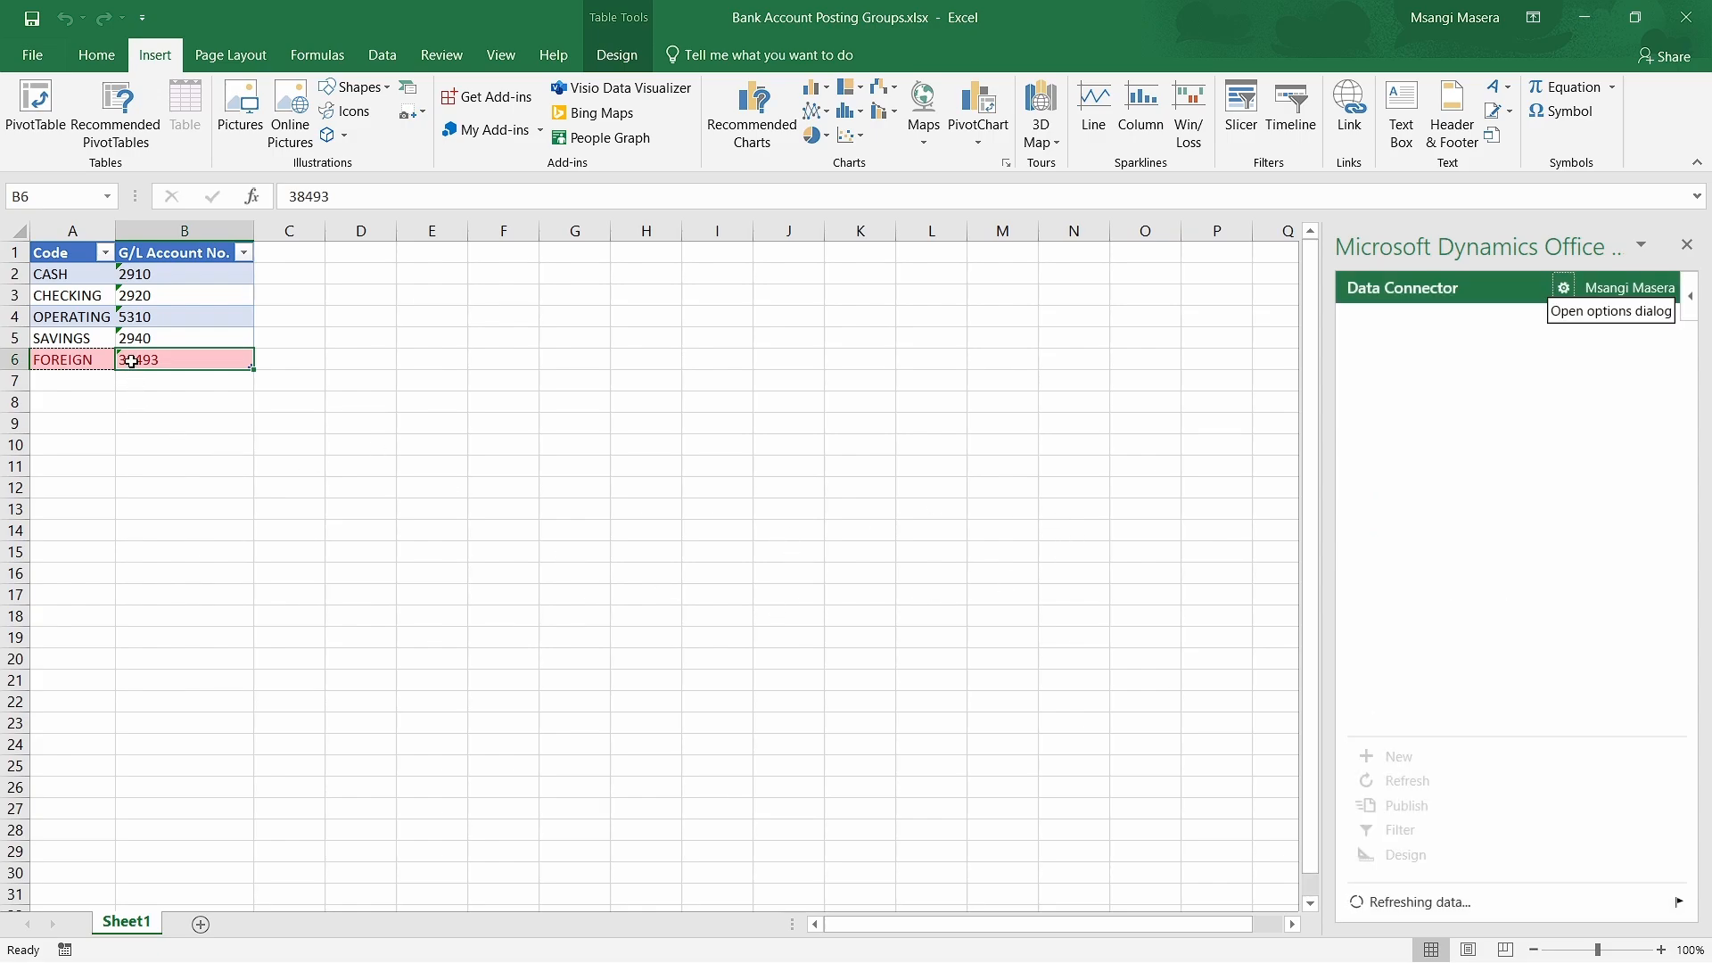
Add a posting group row with code FOREIGN and G/L account 384727 below SAVINGS, and try to publish it.
{"action": "left_click", "coordinate": [68, 359]}
{"action": "type", "text": "FOR"}
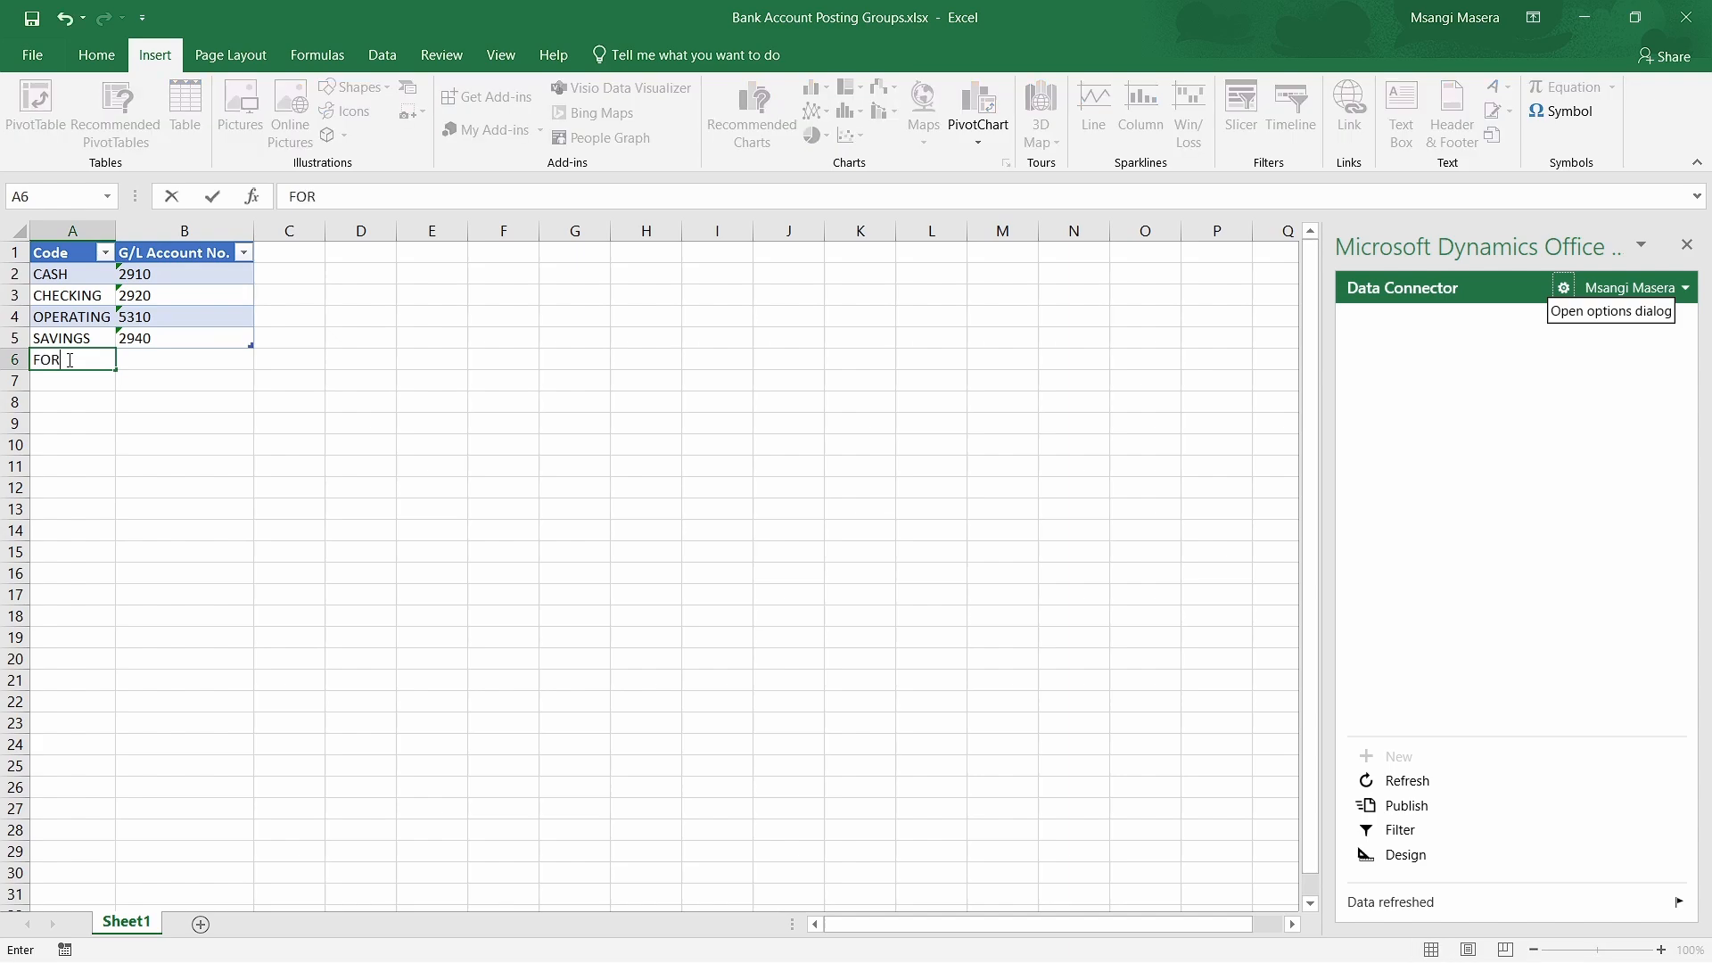
{"action": "type", "text": "EIGN"}
{"action": "key", "text": "Tab"}
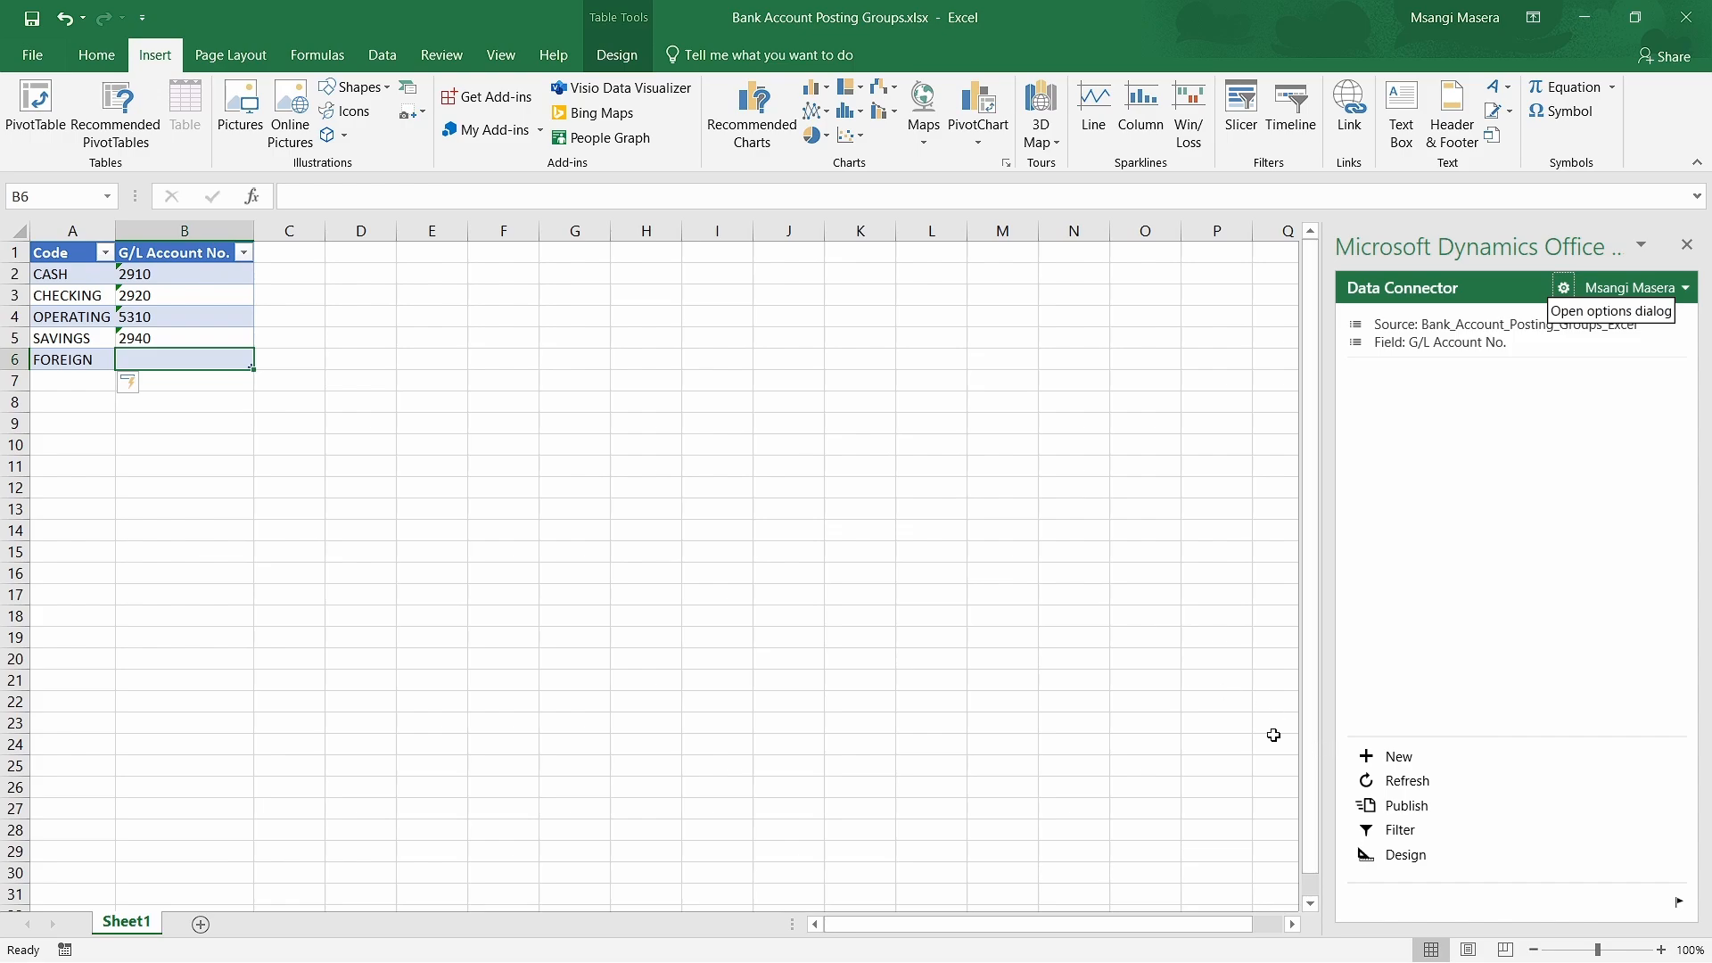
{"action": "type", "text": "384727"}
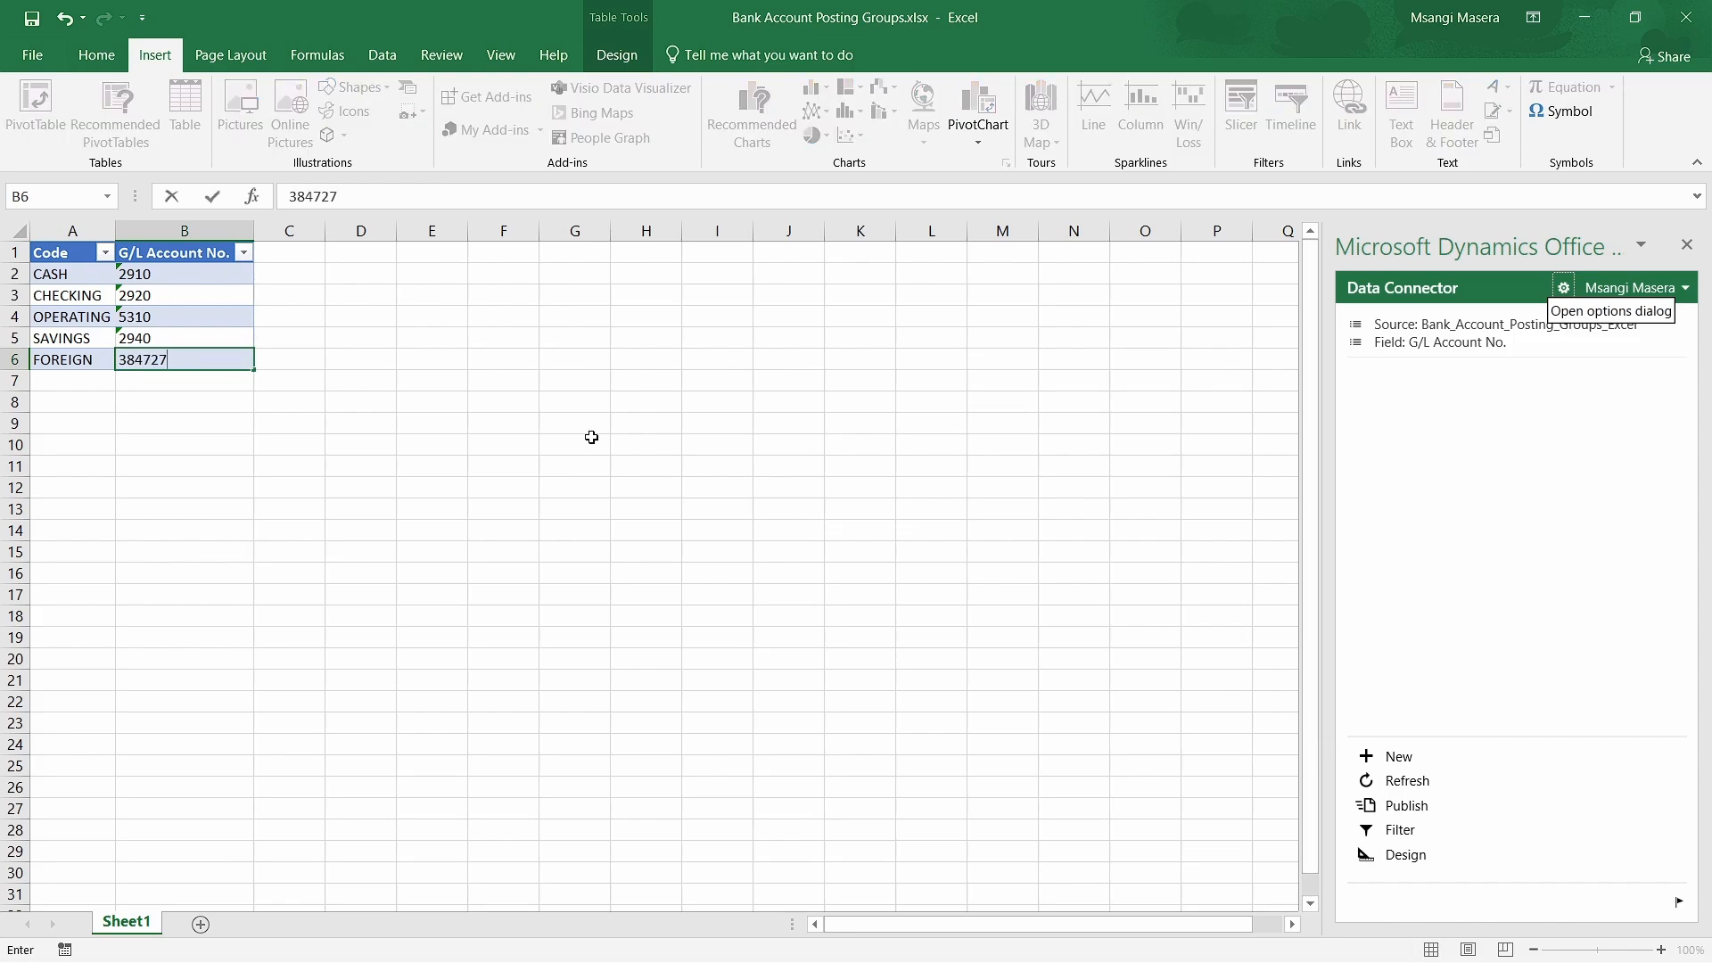
{"action": "left_click", "coordinate": [1397, 808]}
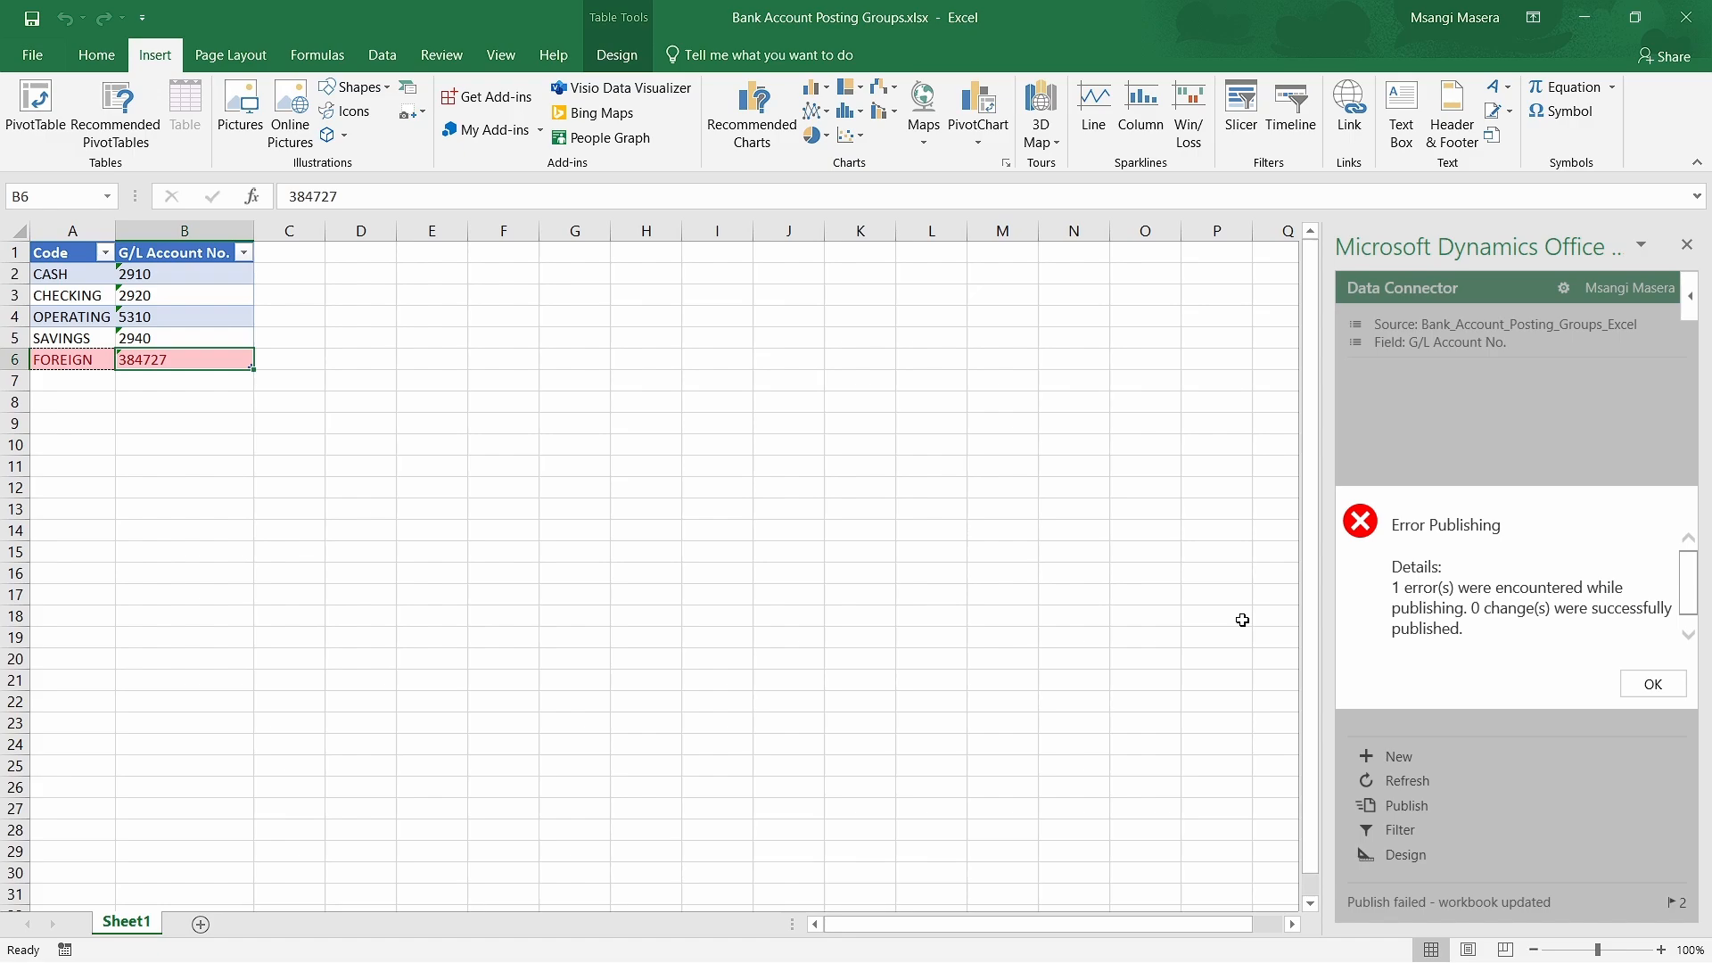
Read the publishing error details in the add-in's message center, and close the add-in.
{"action": "left_click", "coordinate": [1688, 638]}
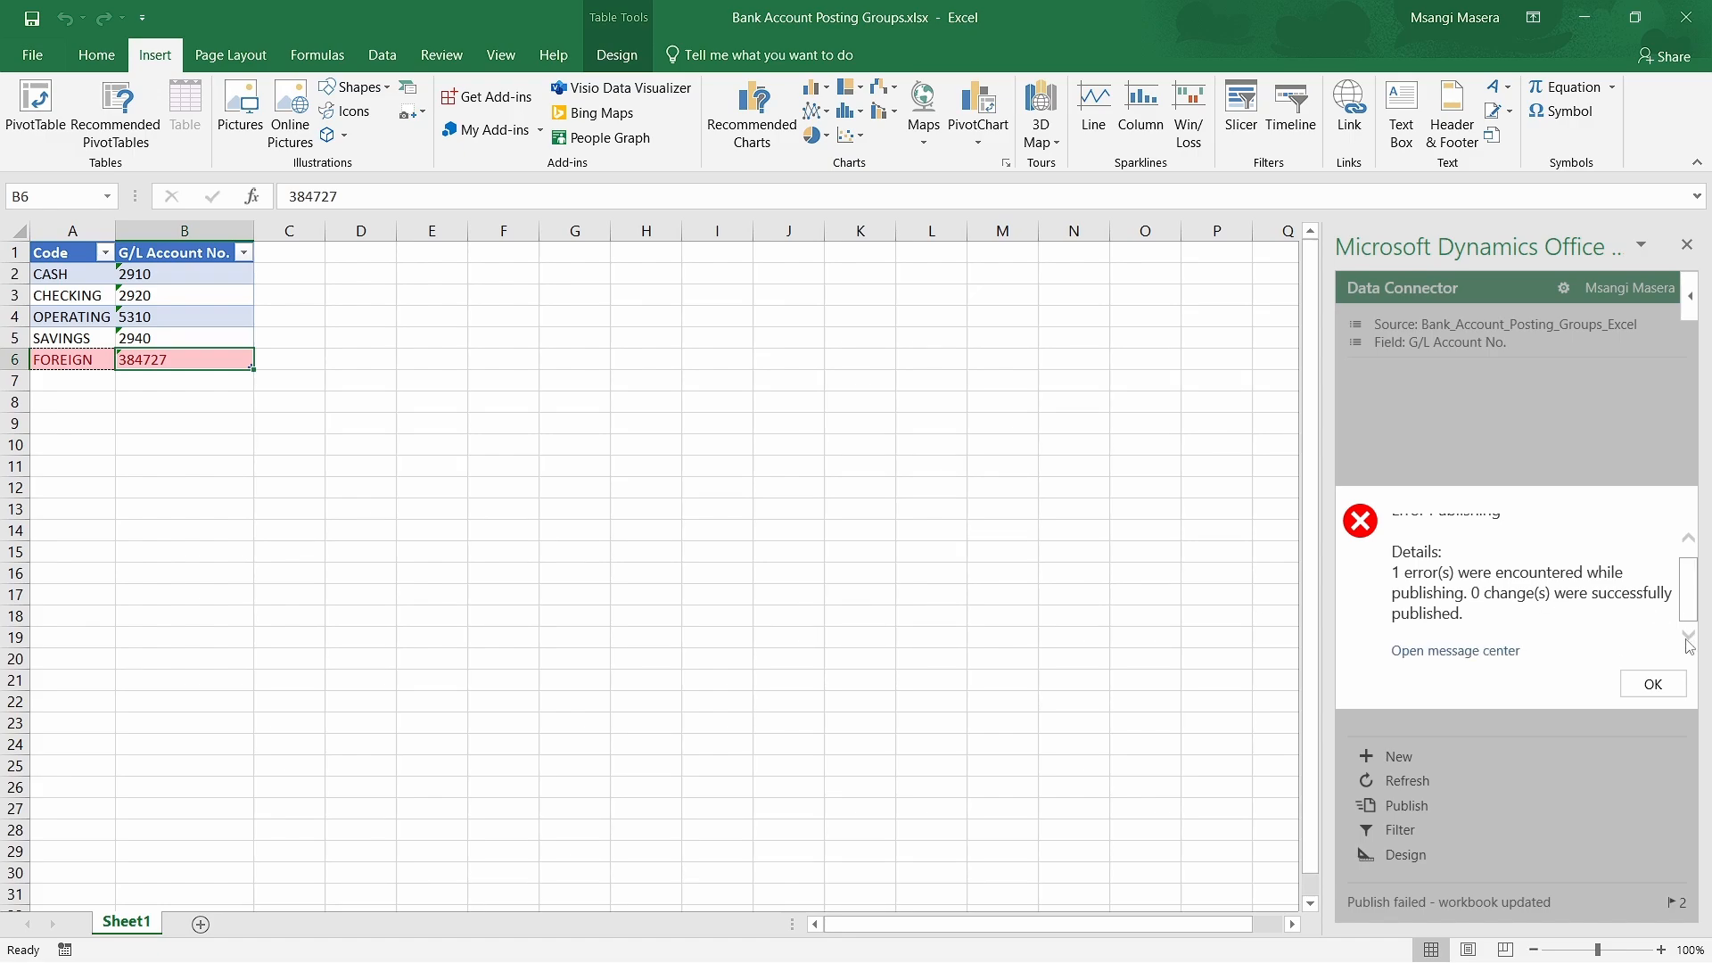
{"action": "left_click", "coordinate": [1468, 650]}
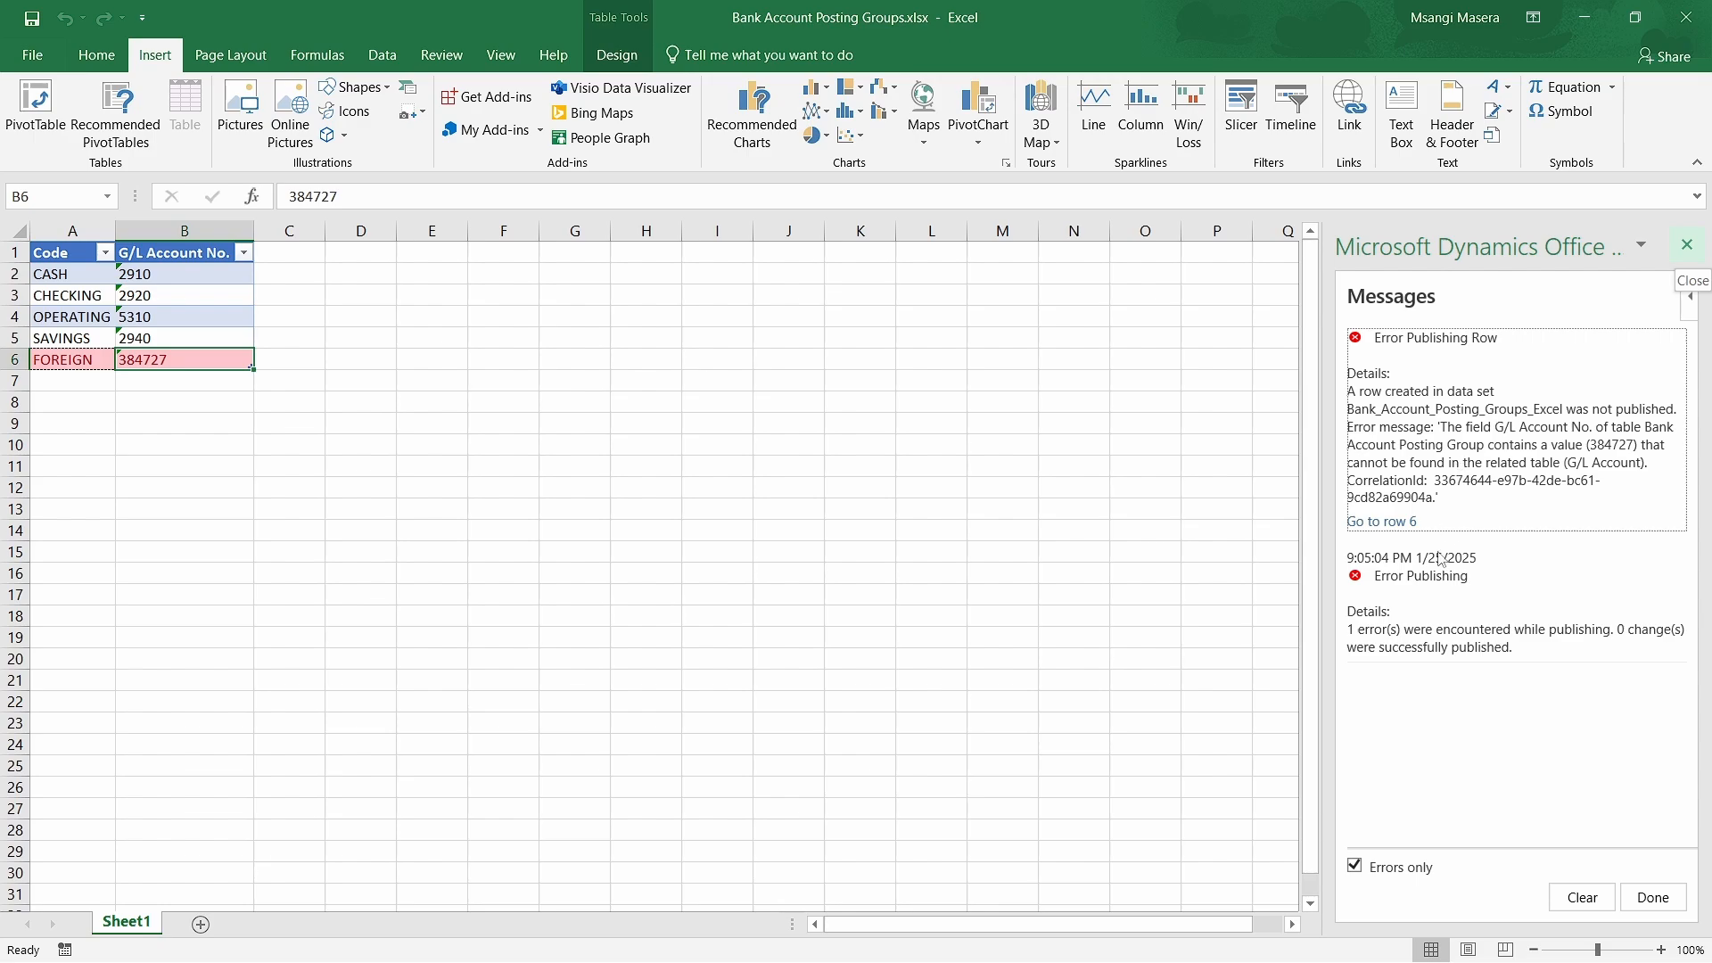
{"action": "left_click", "coordinate": [1686, 244]}
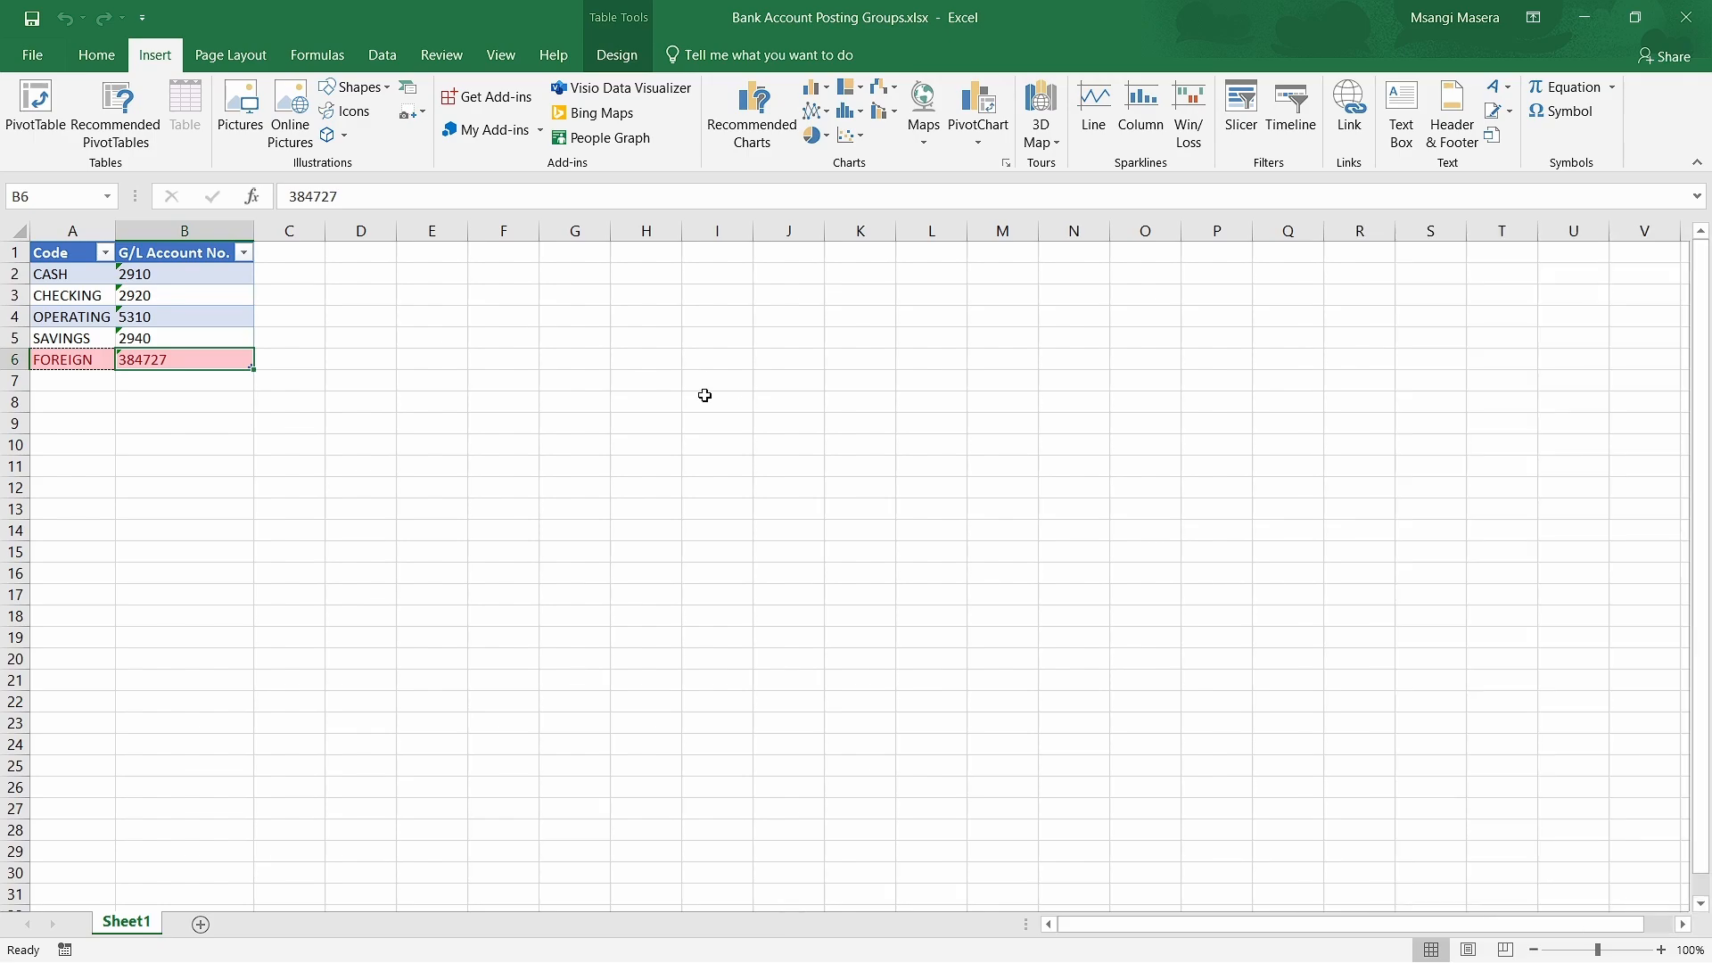
Set the FOREIGN row's G/L account to 2910.
{"action": "left_click_drag", "start_coordinate": [175, 399], "coordinate": [157, 353]}
{"action": "left_click", "coordinate": [156, 353]}
{"action": "type", "text": "29109"}
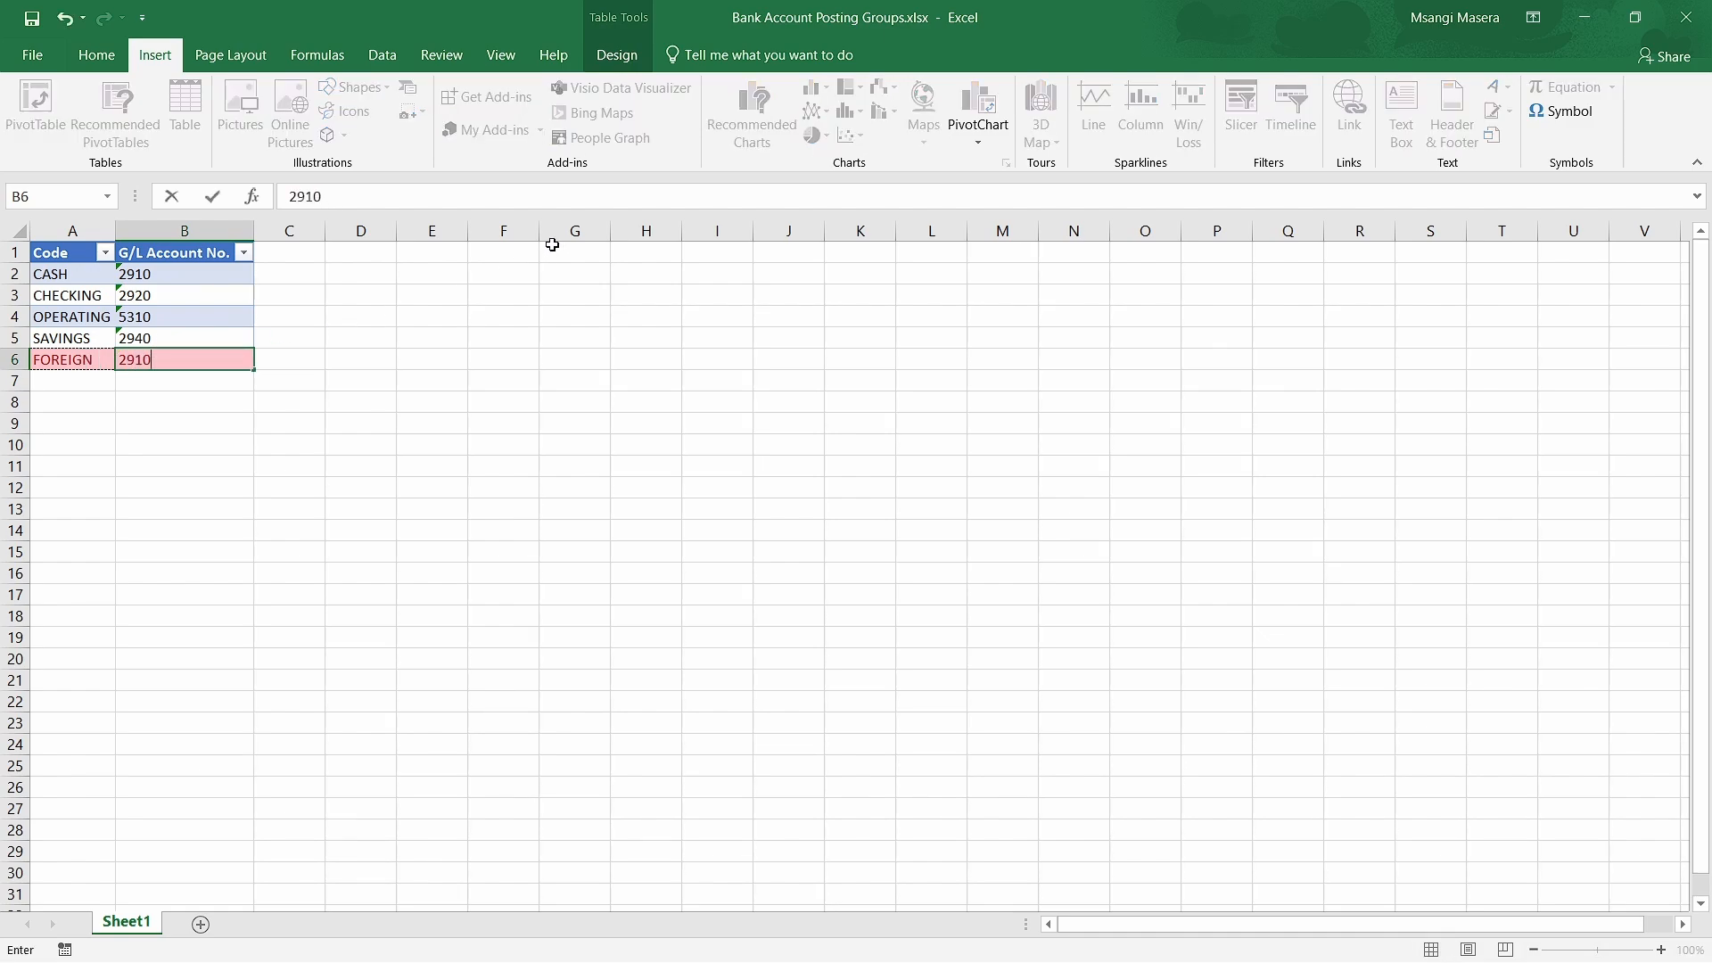
{"action": "left_click", "coordinate": [374, 70]}
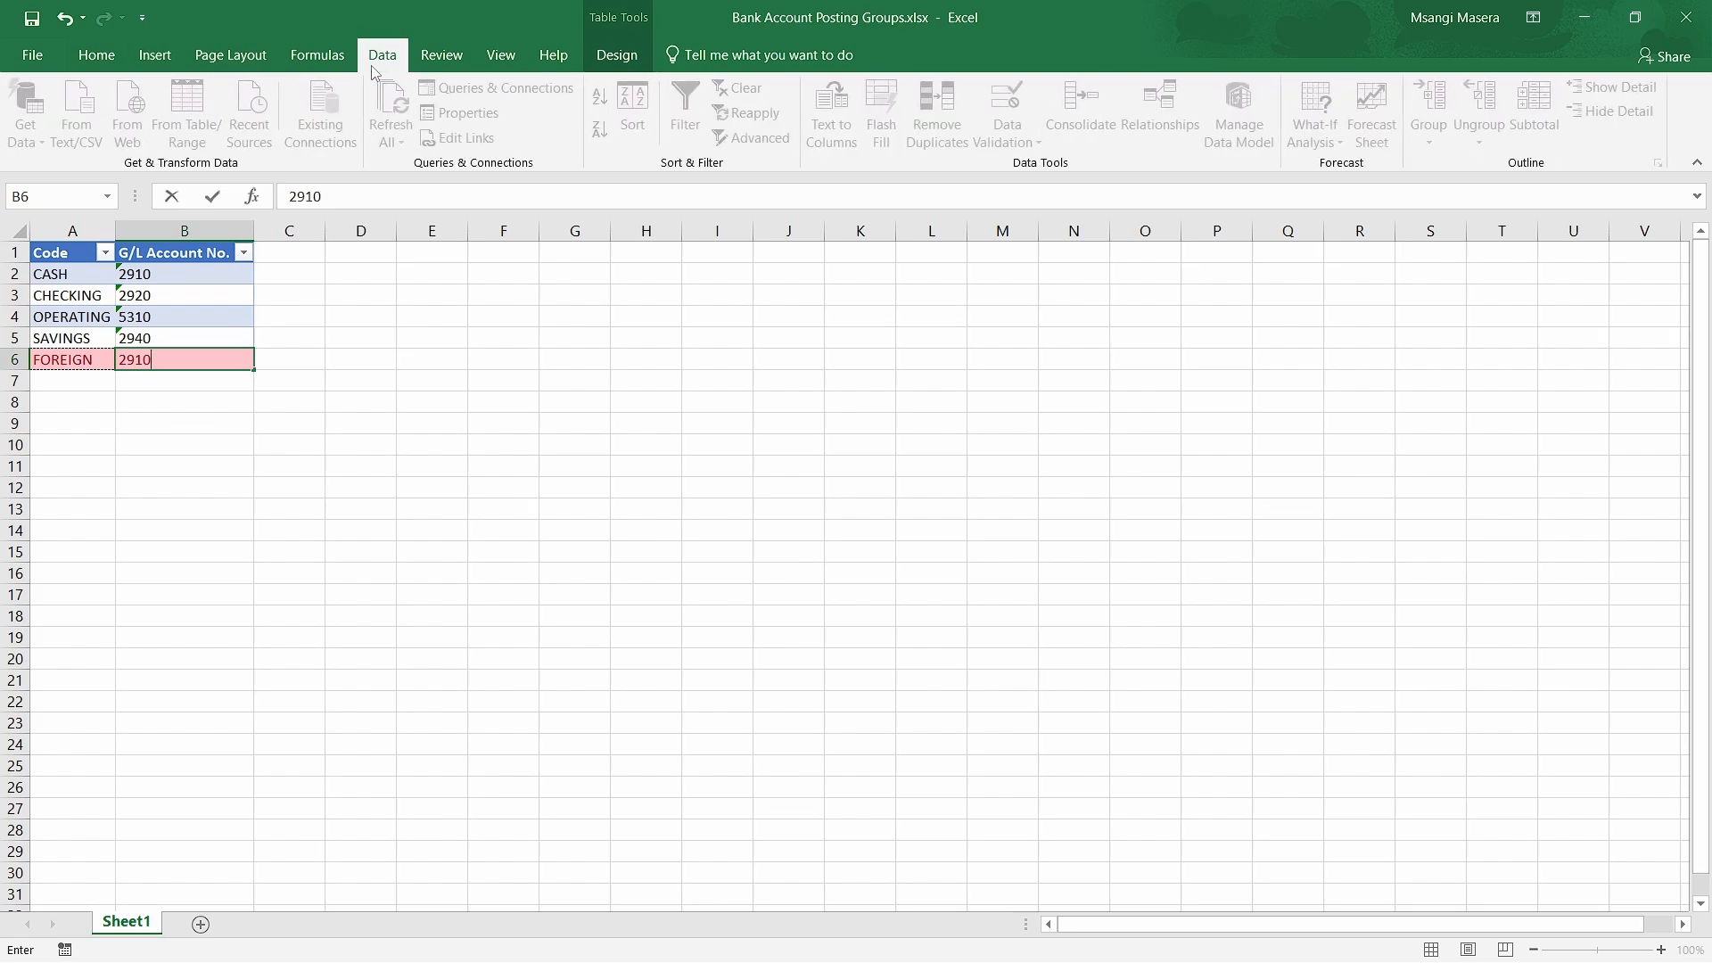
{"action": "left_click", "coordinate": [141, 59]}
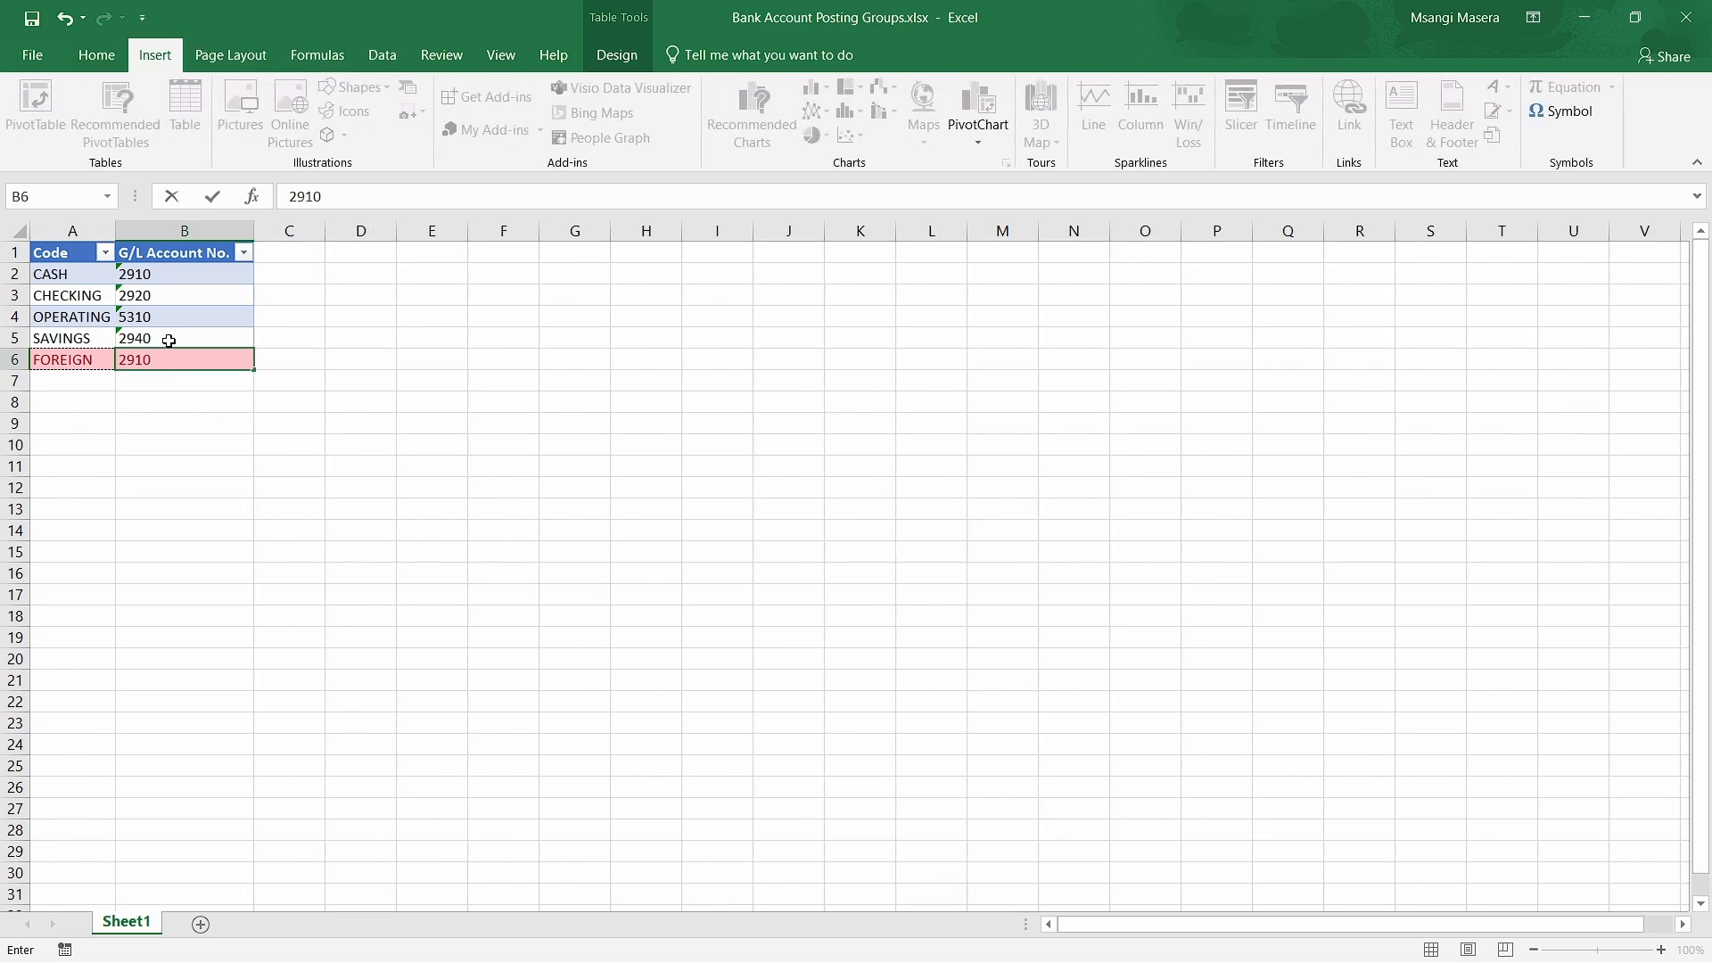
{"action": "left_click", "coordinate": [369, 359]}
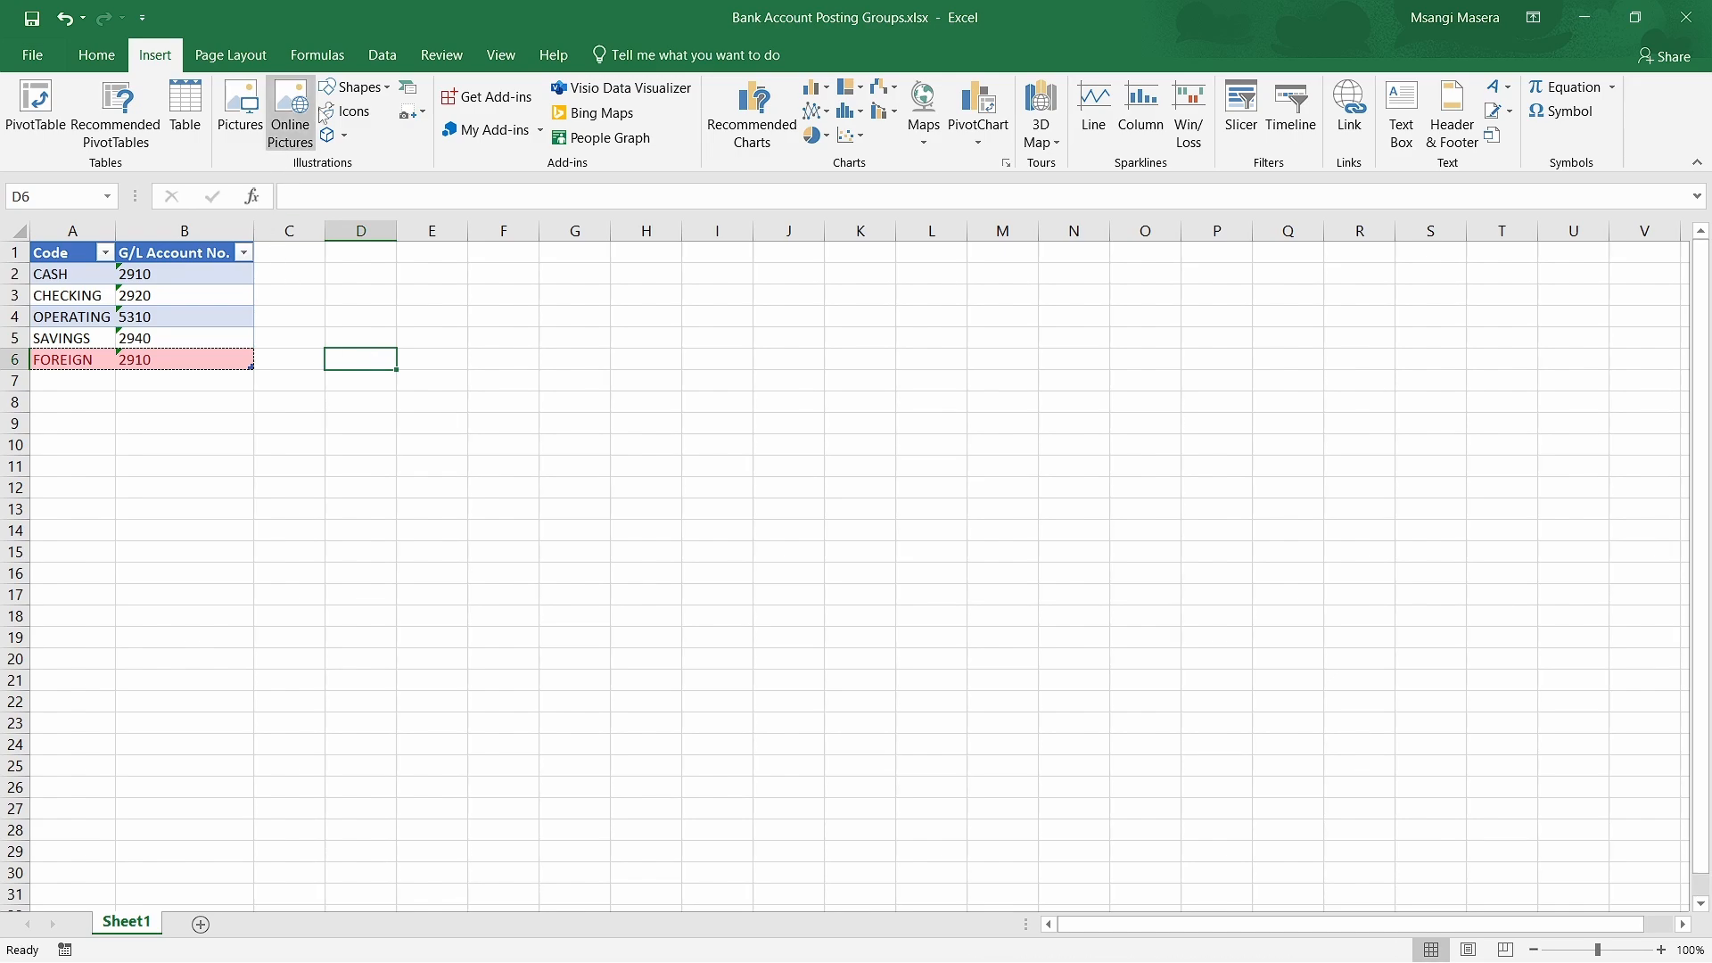
Reload the Microsoft Dynamics Office Add-in, decline the data refresh, and publish the FOREIGN row.
{"action": "left_click", "coordinate": [497, 131]}
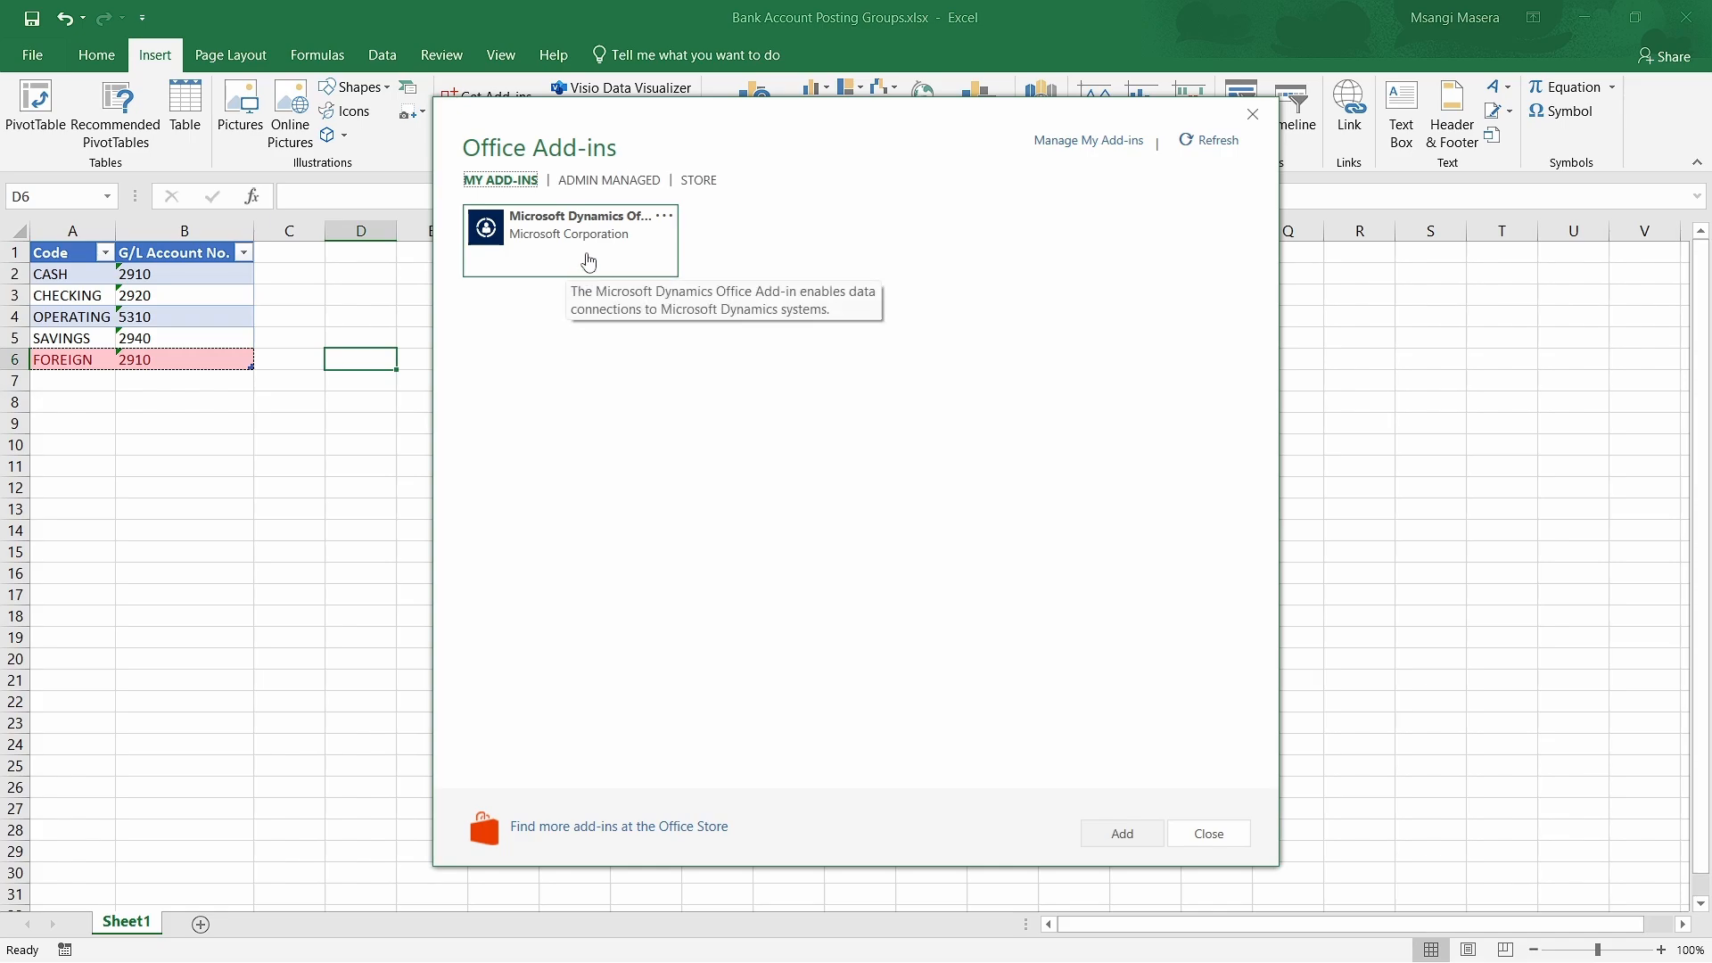
{"action": "left_click", "coordinate": [582, 260]}
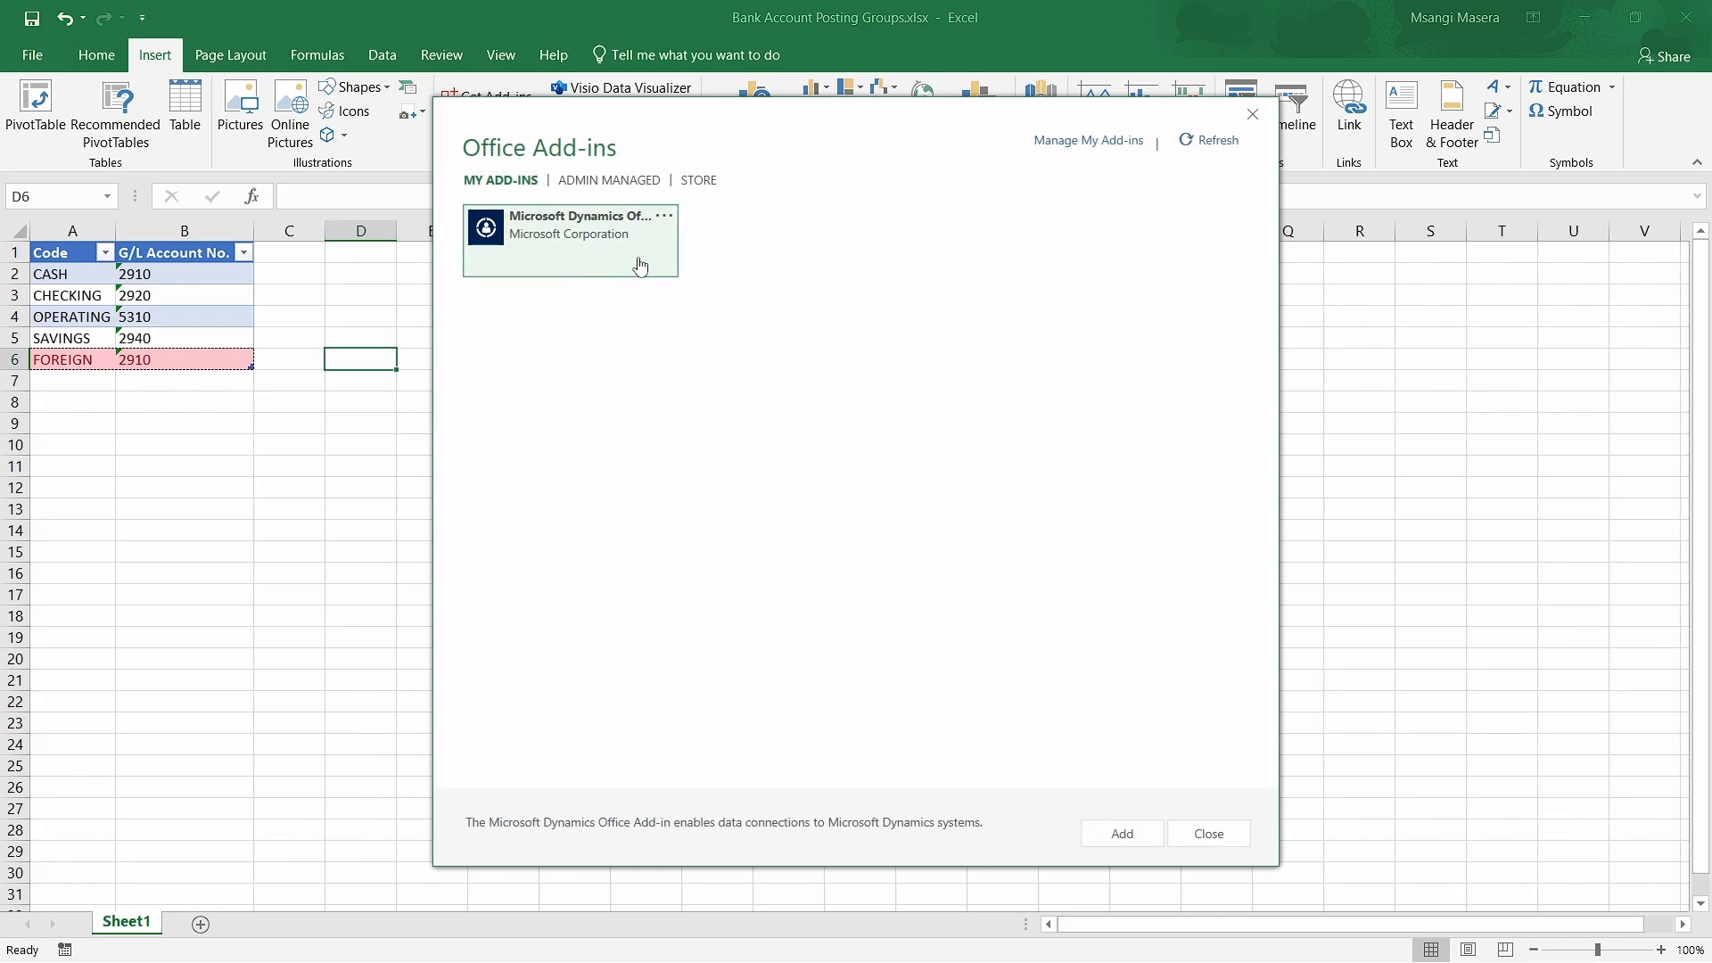
{"action": "double_click", "coordinate": [611, 249]}
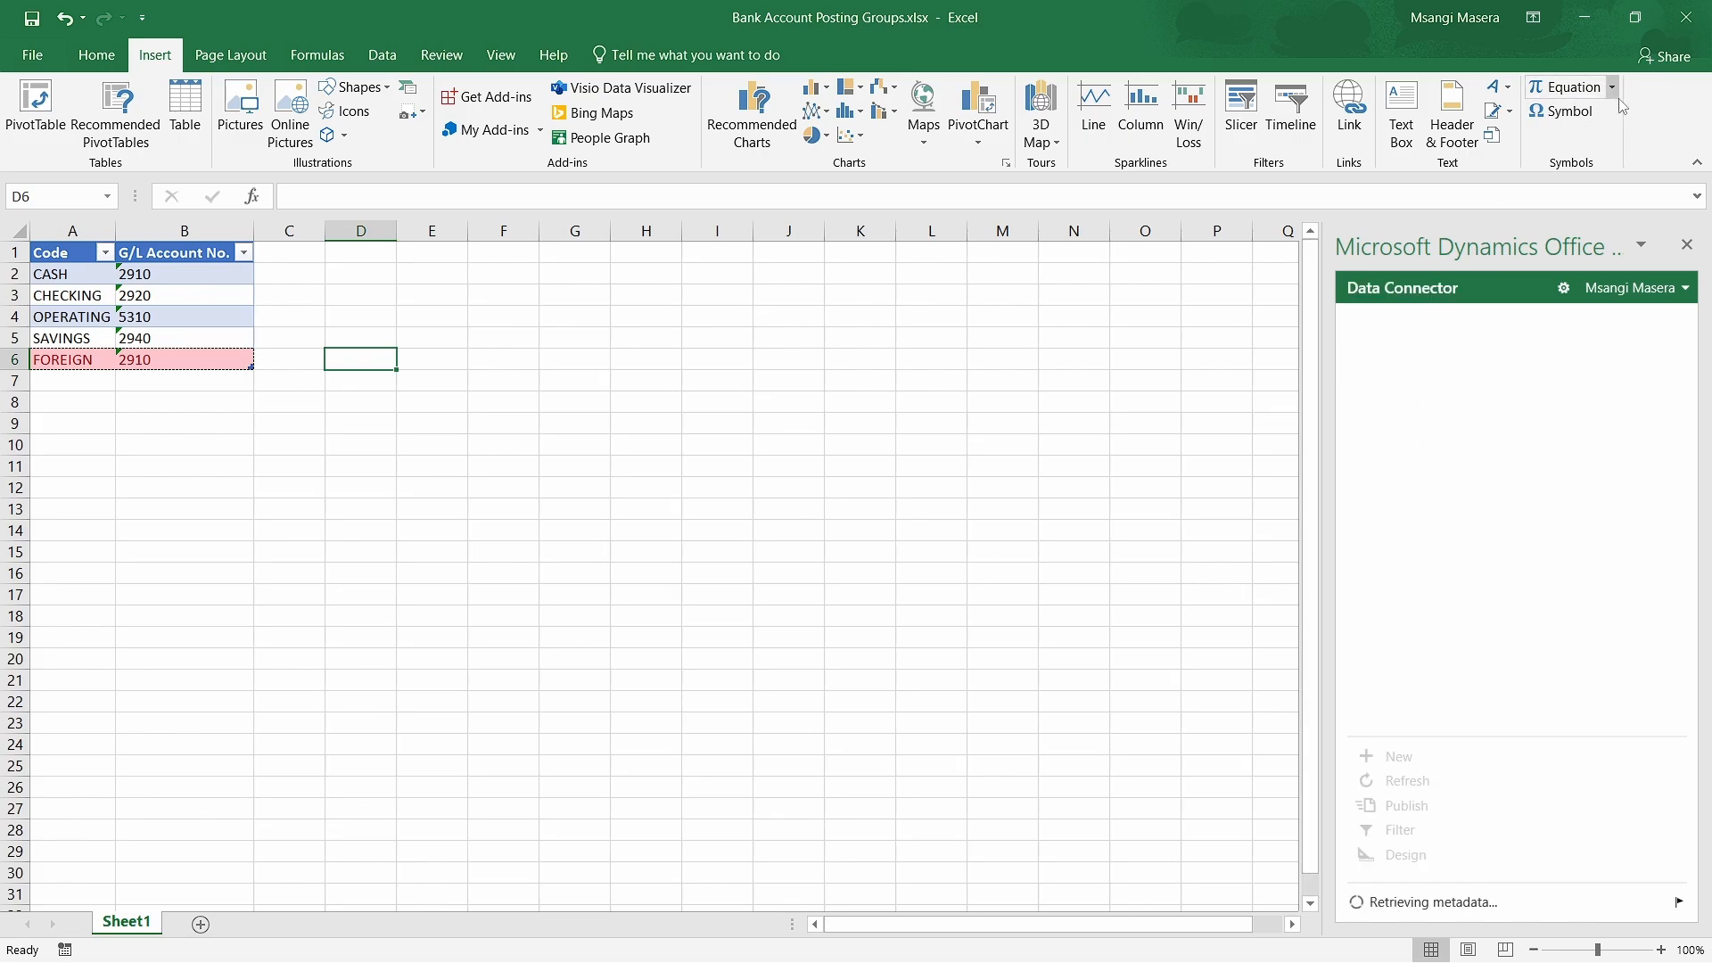
{"action": "left_click", "coordinate": [1696, 162]}
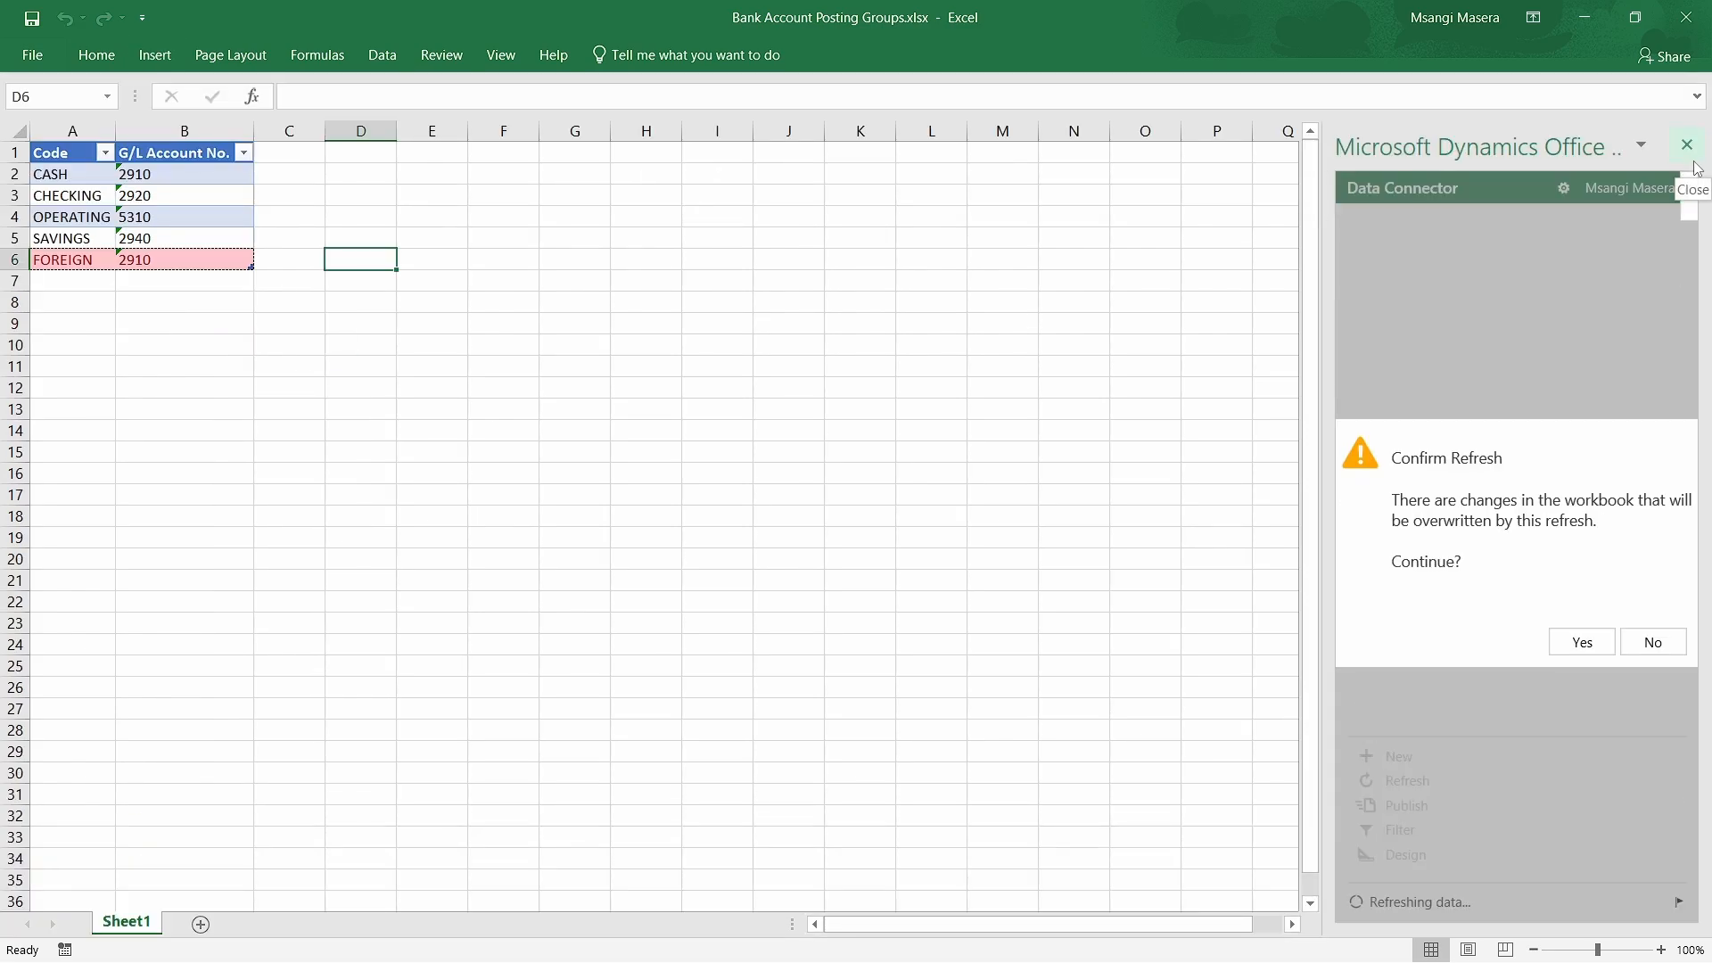
{"action": "left_click", "coordinate": [1652, 642]}
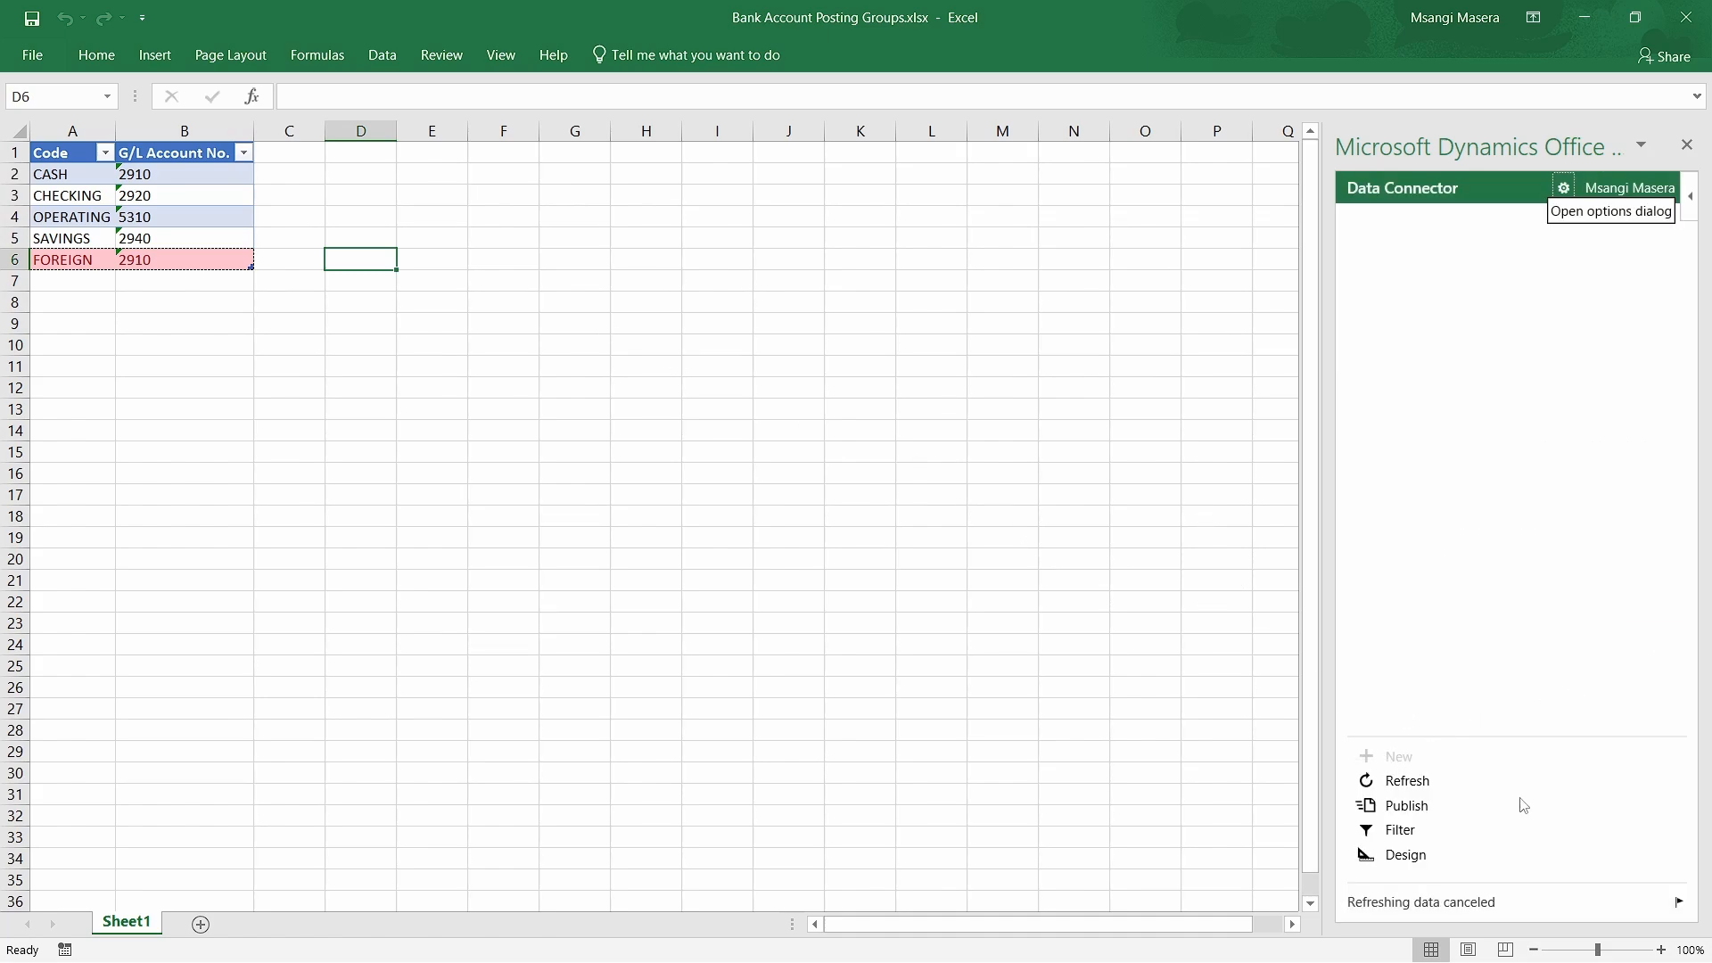
{"action": "left_click", "coordinate": [1390, 807]}
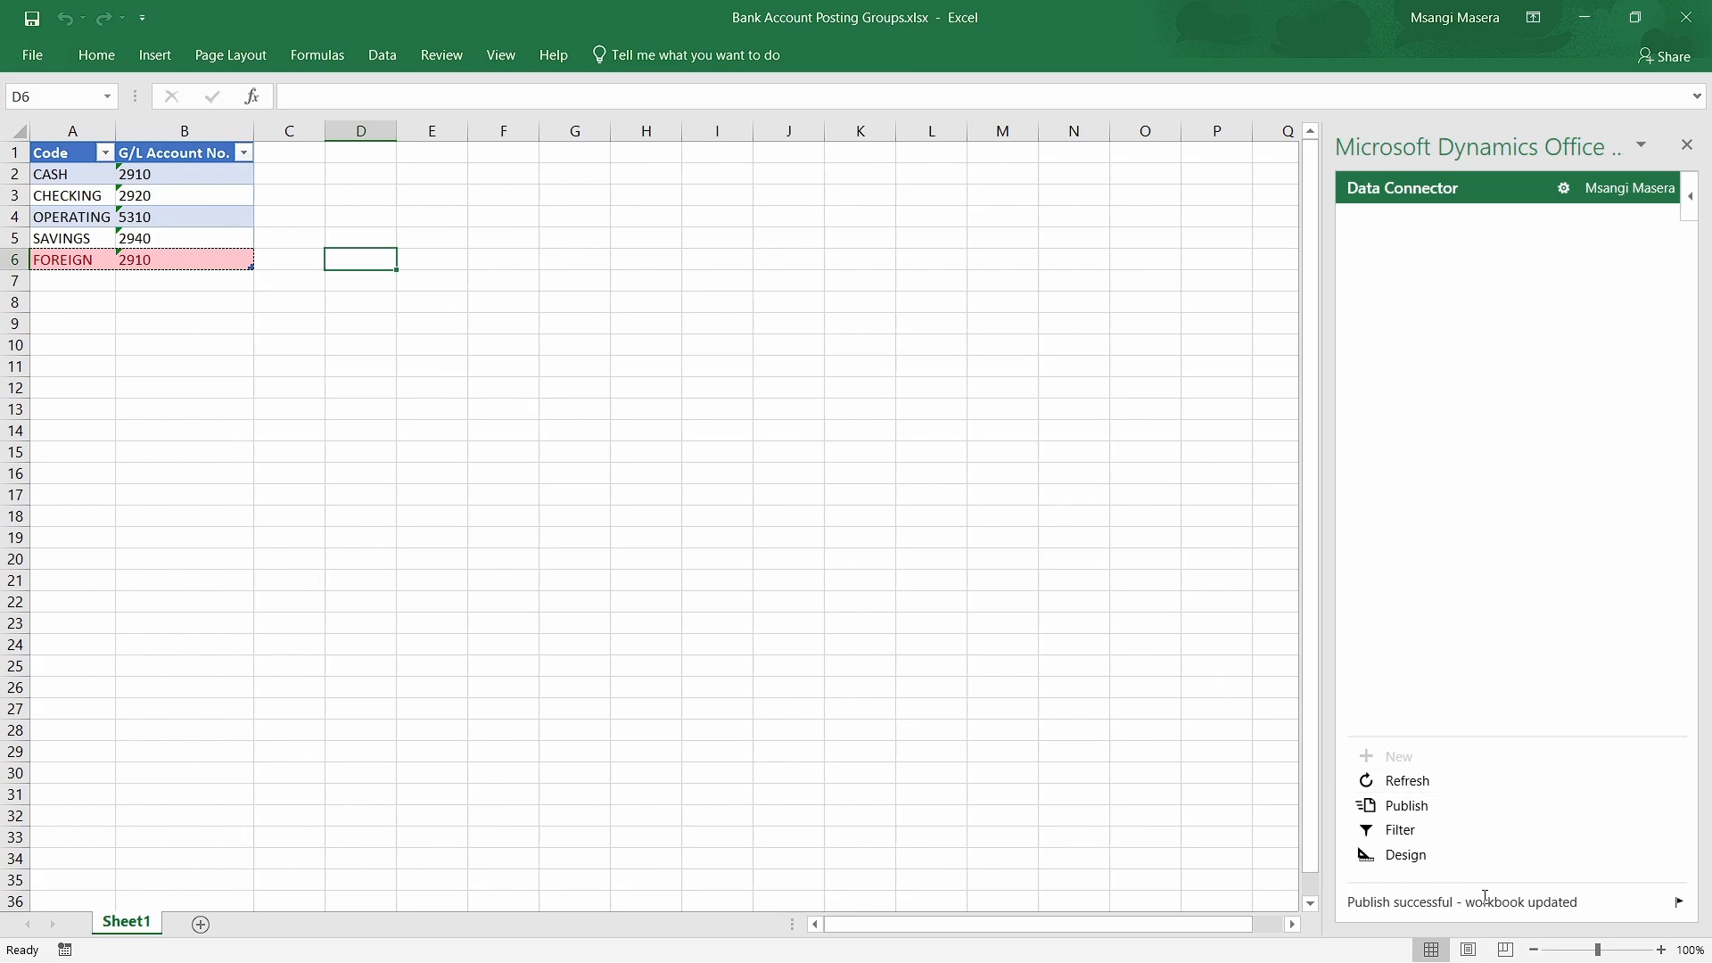
{"action": "left_click", "coordinate": [741, 451]}
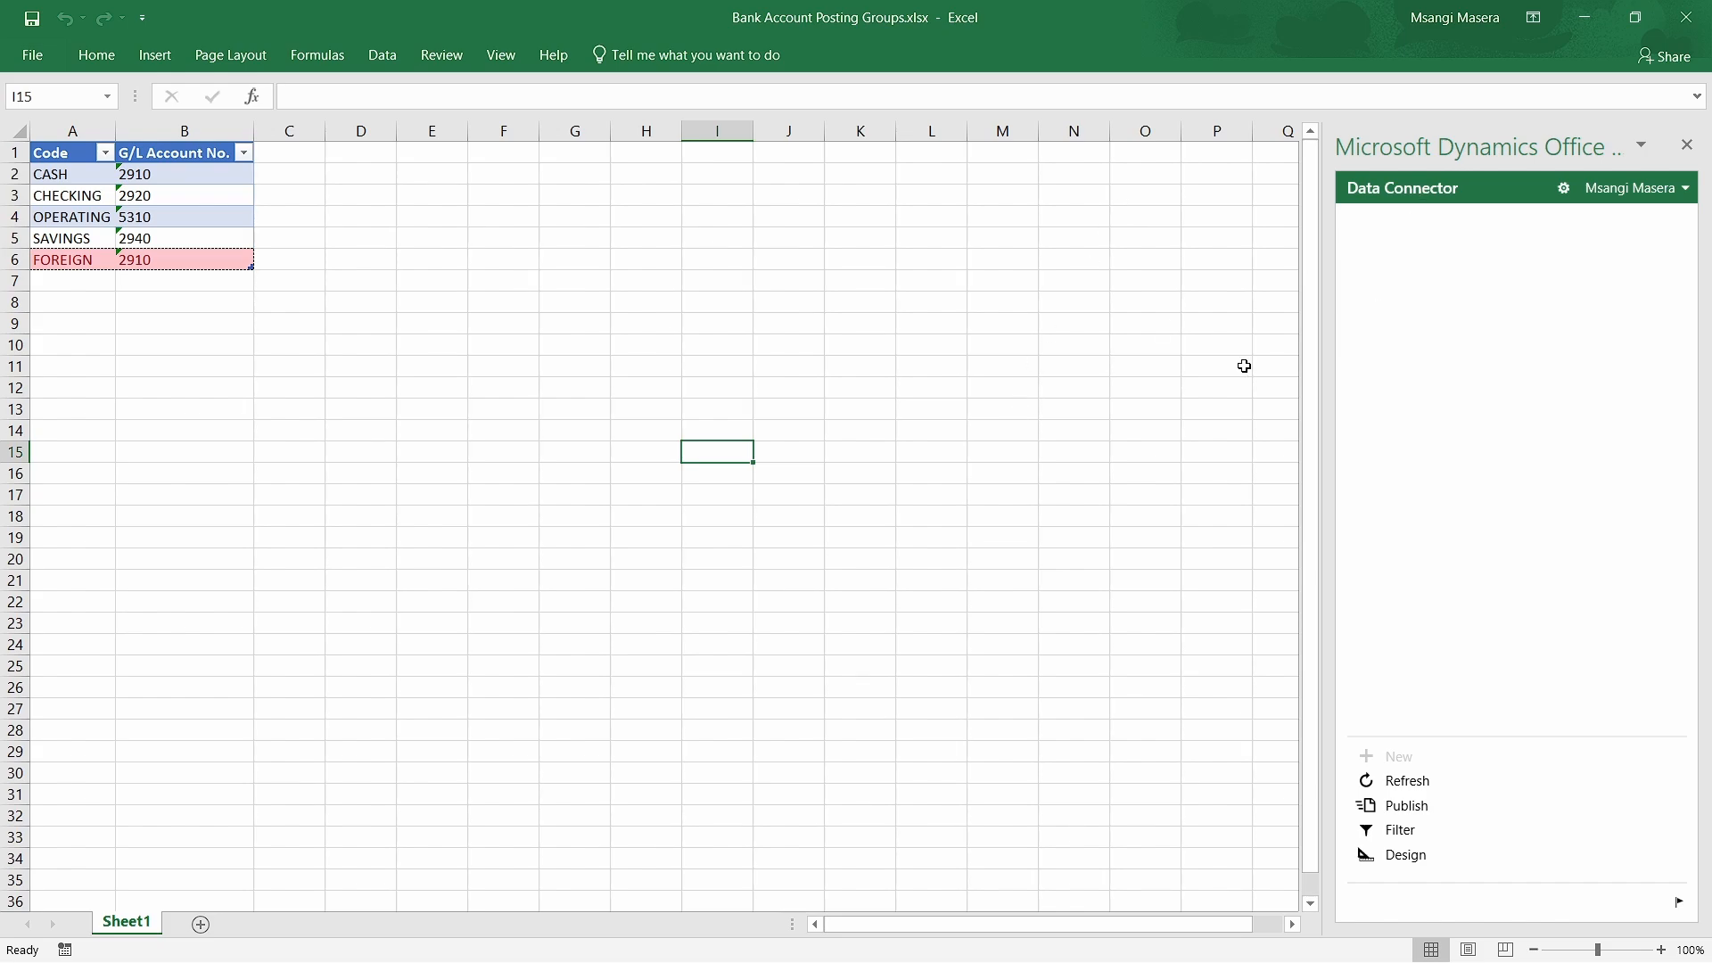
{"action": "left_click", "coordinate": [458, 307]}
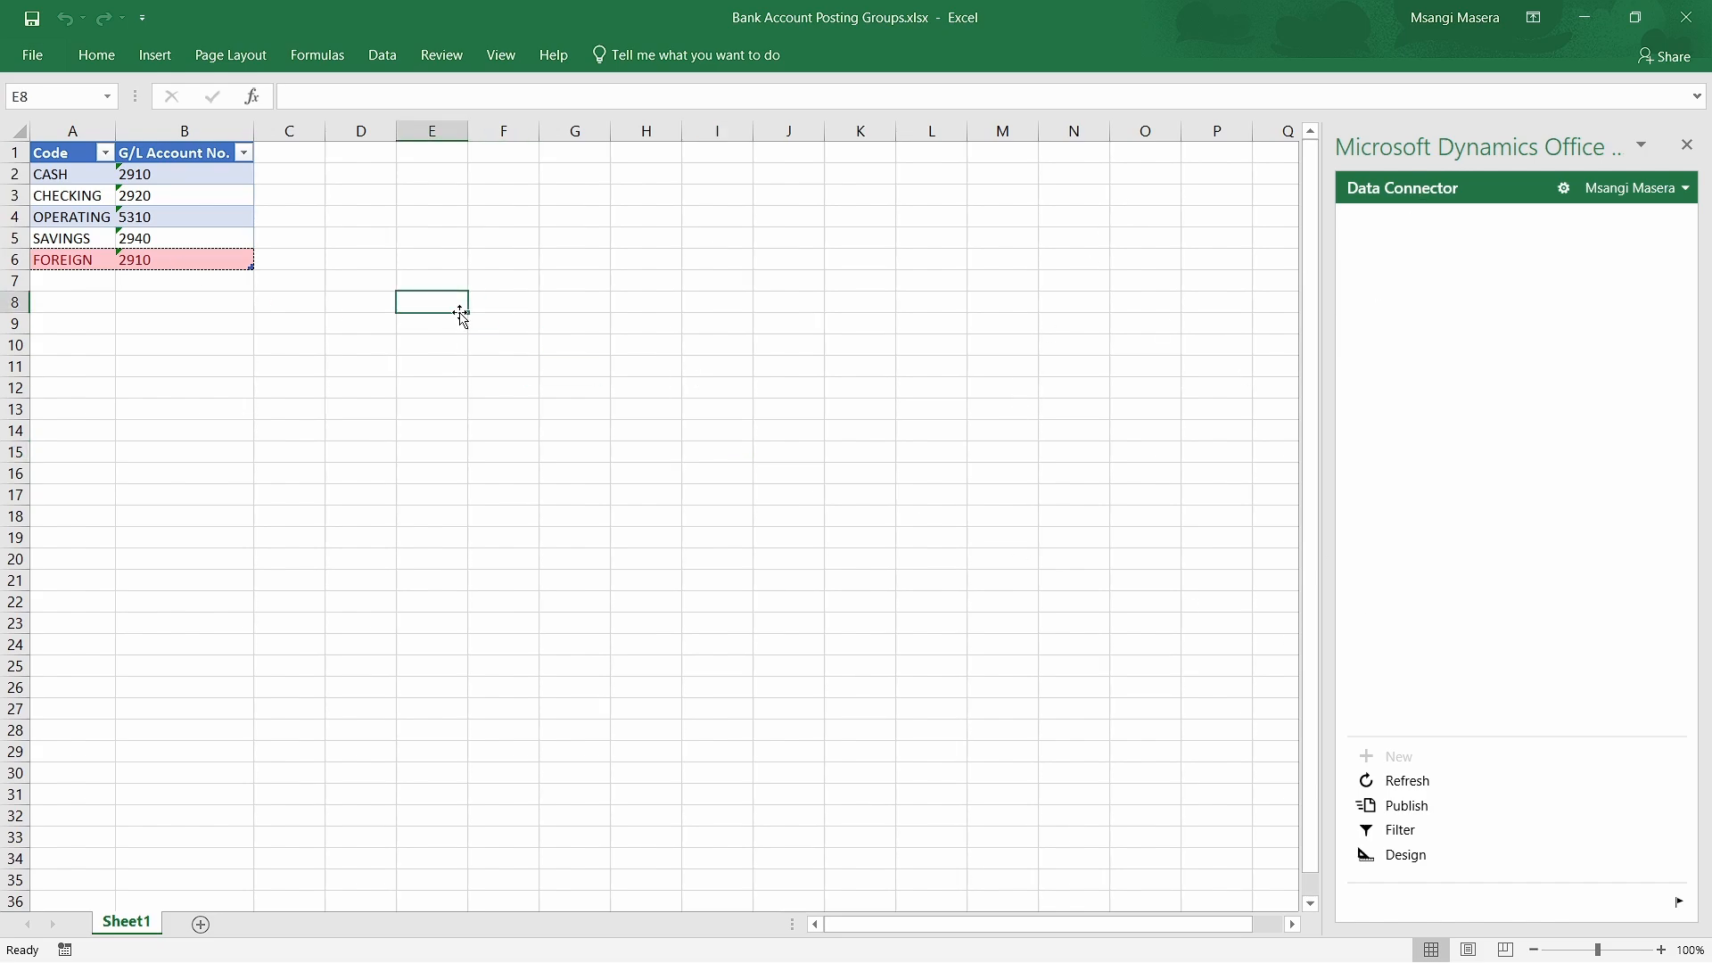
{"action": "left_click", "coordinate": [89, 259]}
{"action": "left_click", "coordinate": [578, 344]}
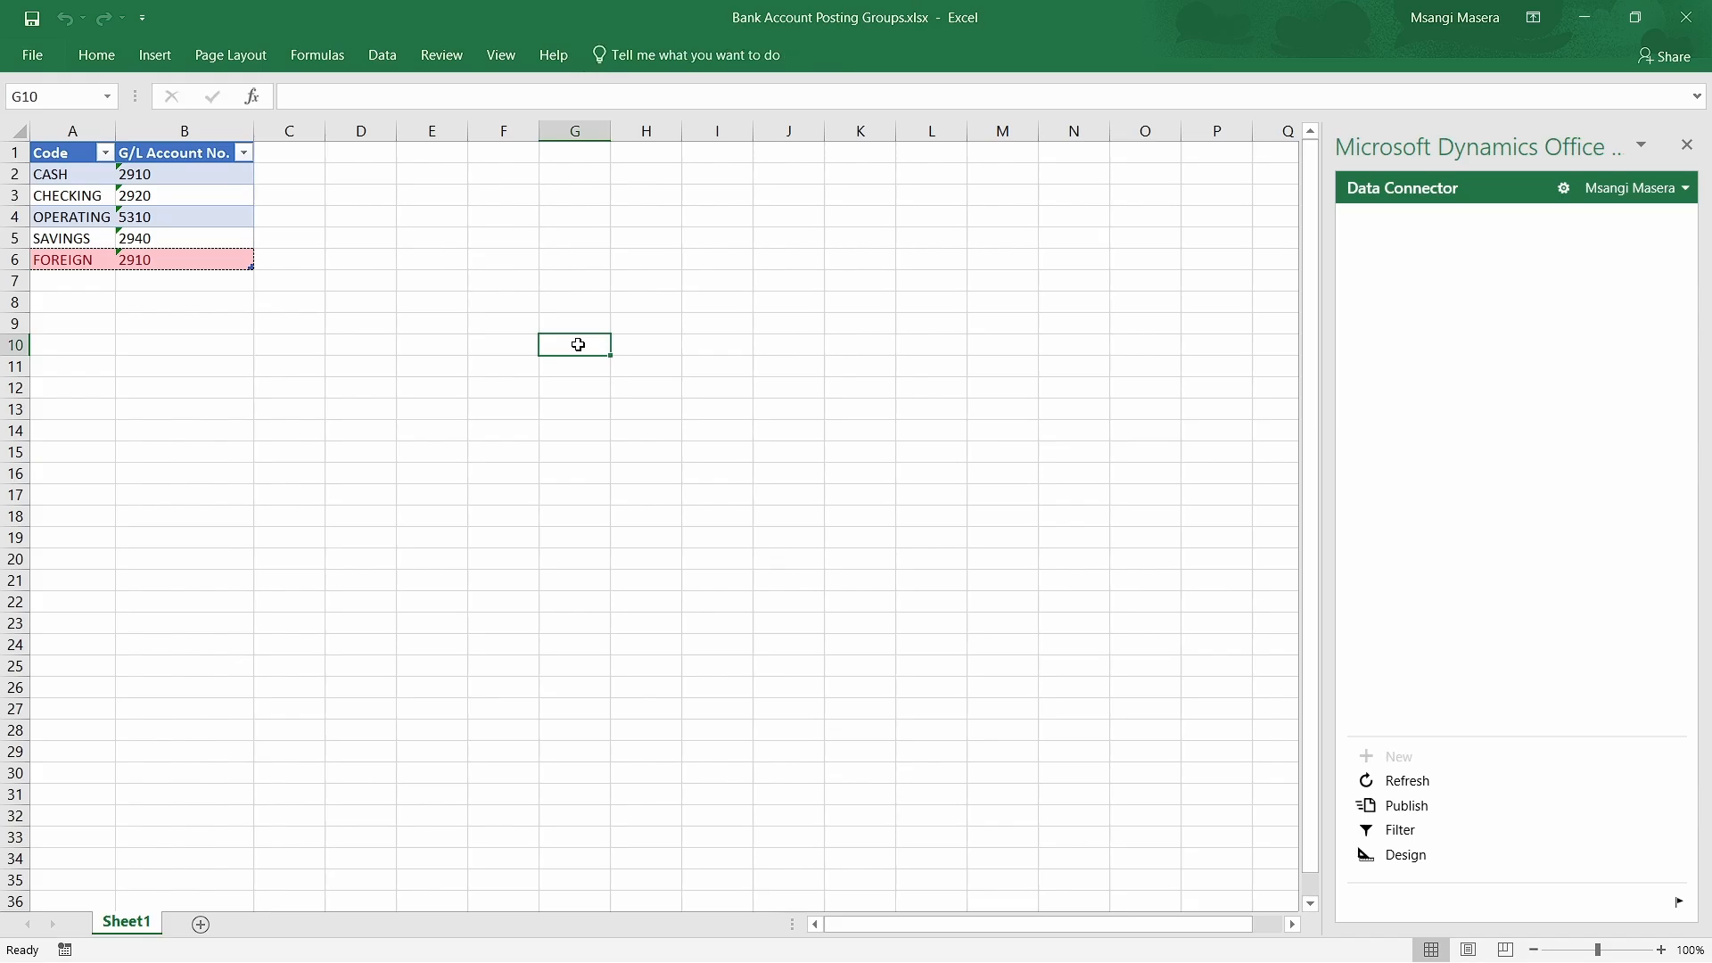
Switch to Business Central, leave the open posting groups list, and search for "bank account pos".
{"action": "key", "text": "alt+Tab"}
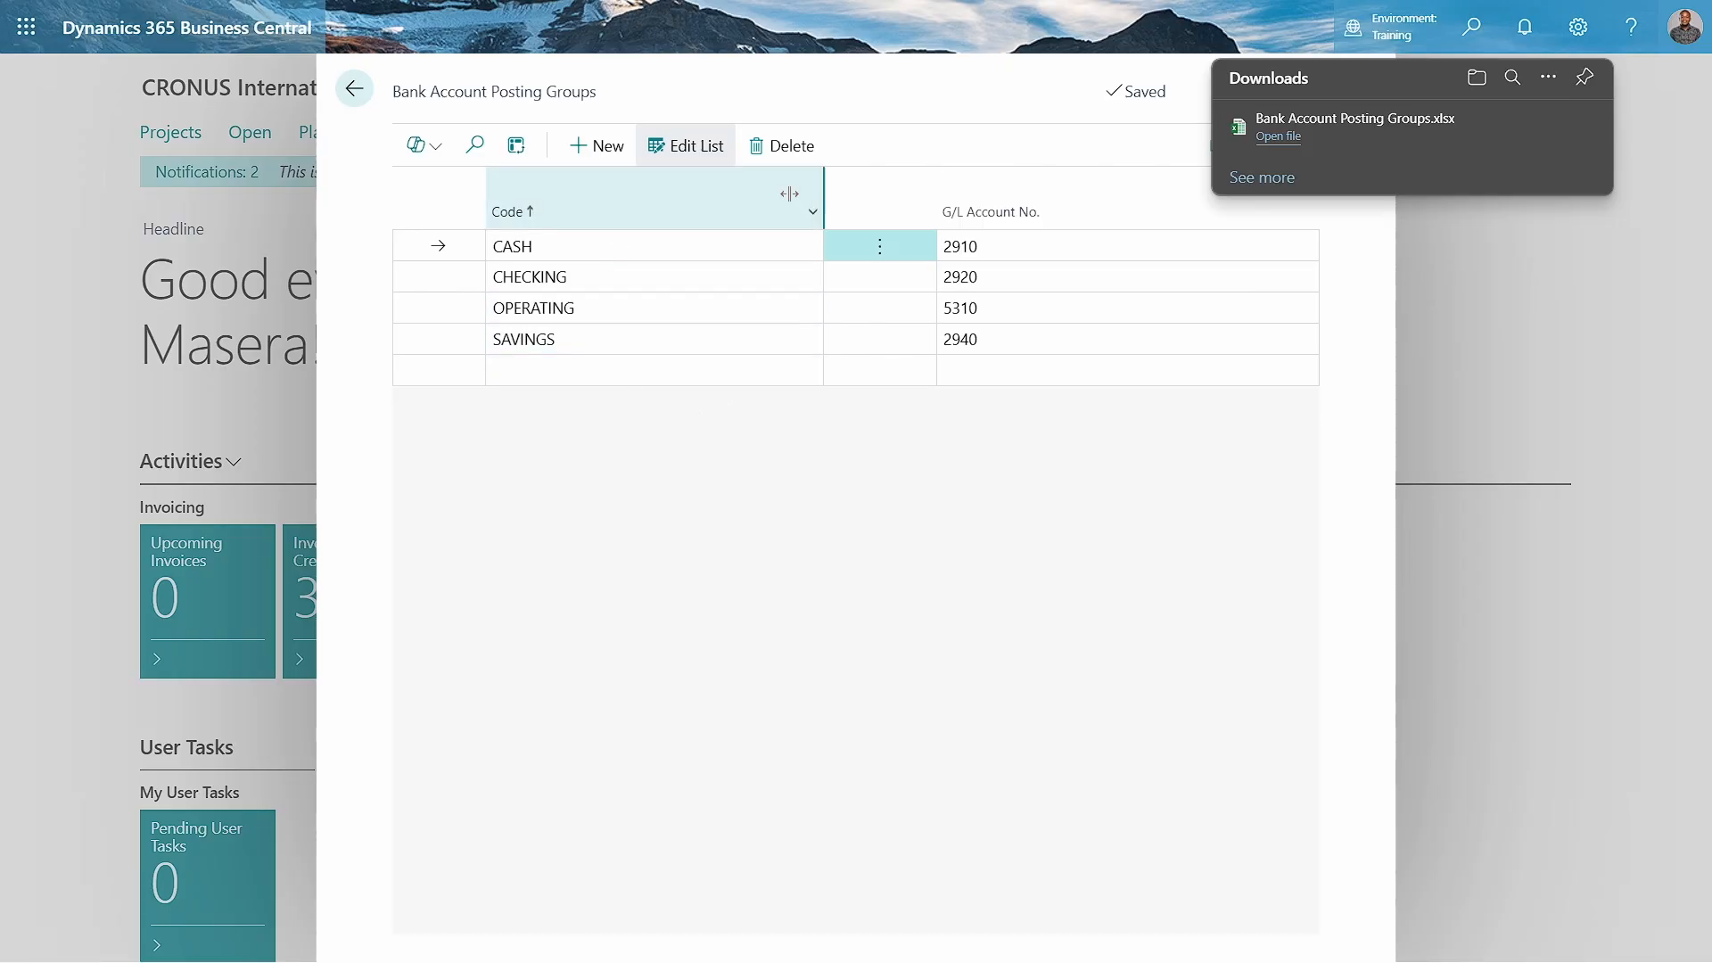
{"action": "left_click", "coordinate": [355, 90]}
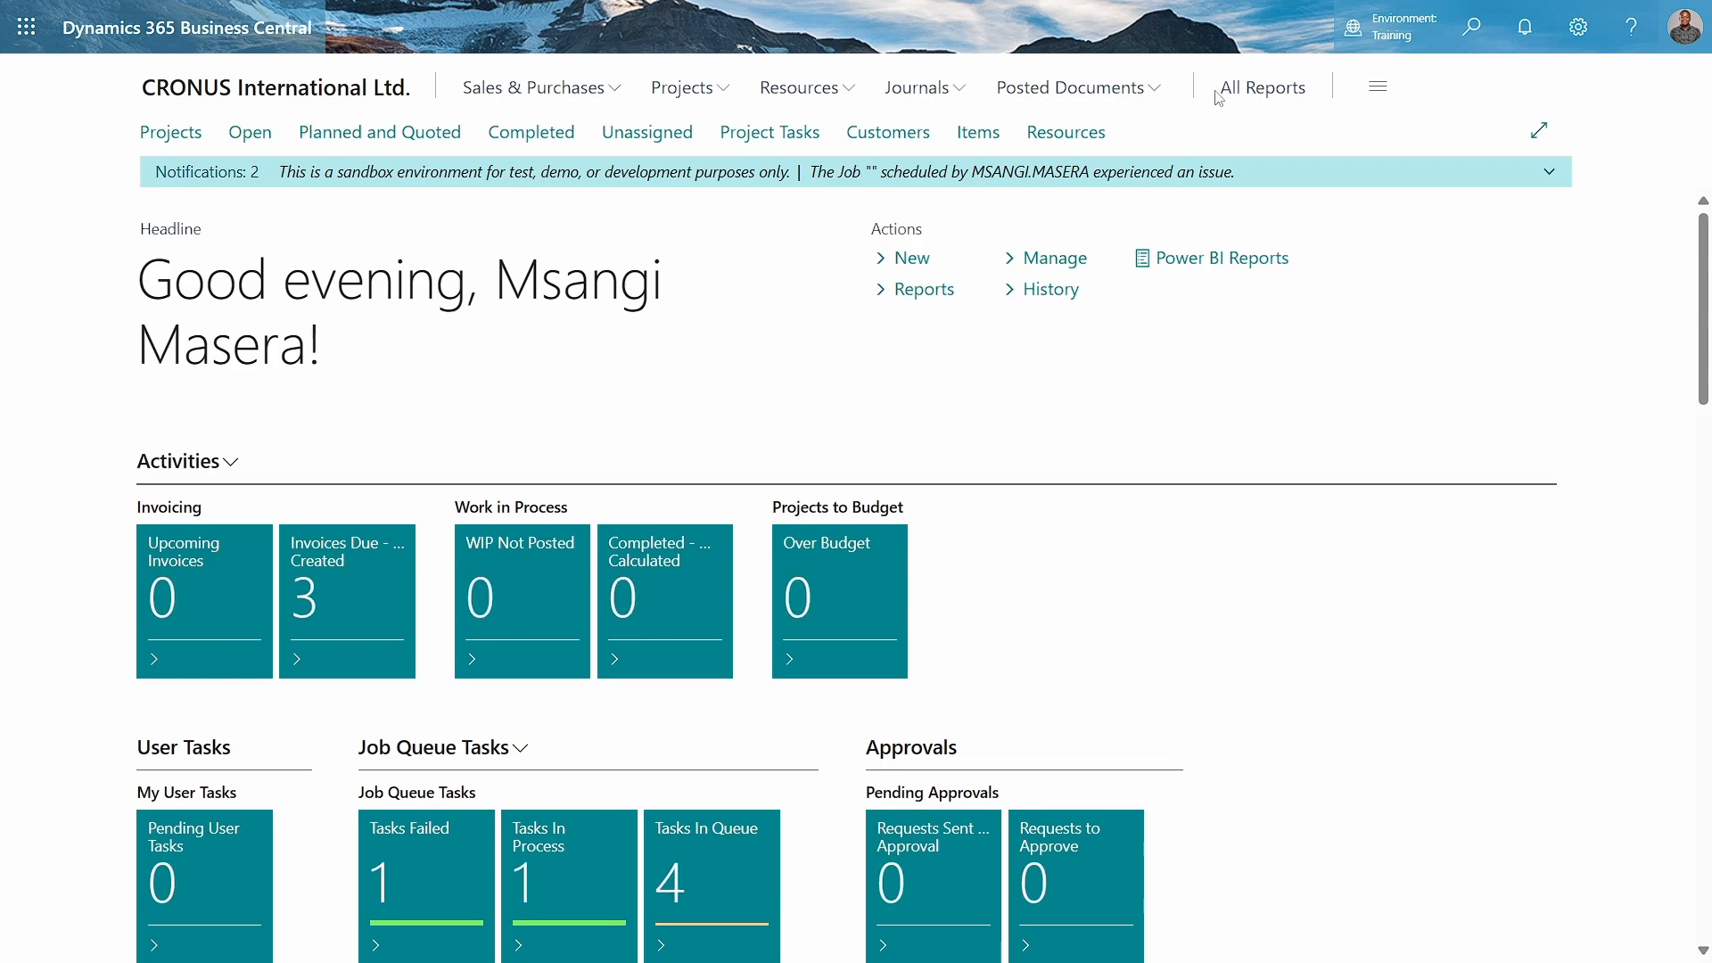
{"action": "left_click", "coordinate": [1473, 32]}
{"action": "type", "text": "nk"}
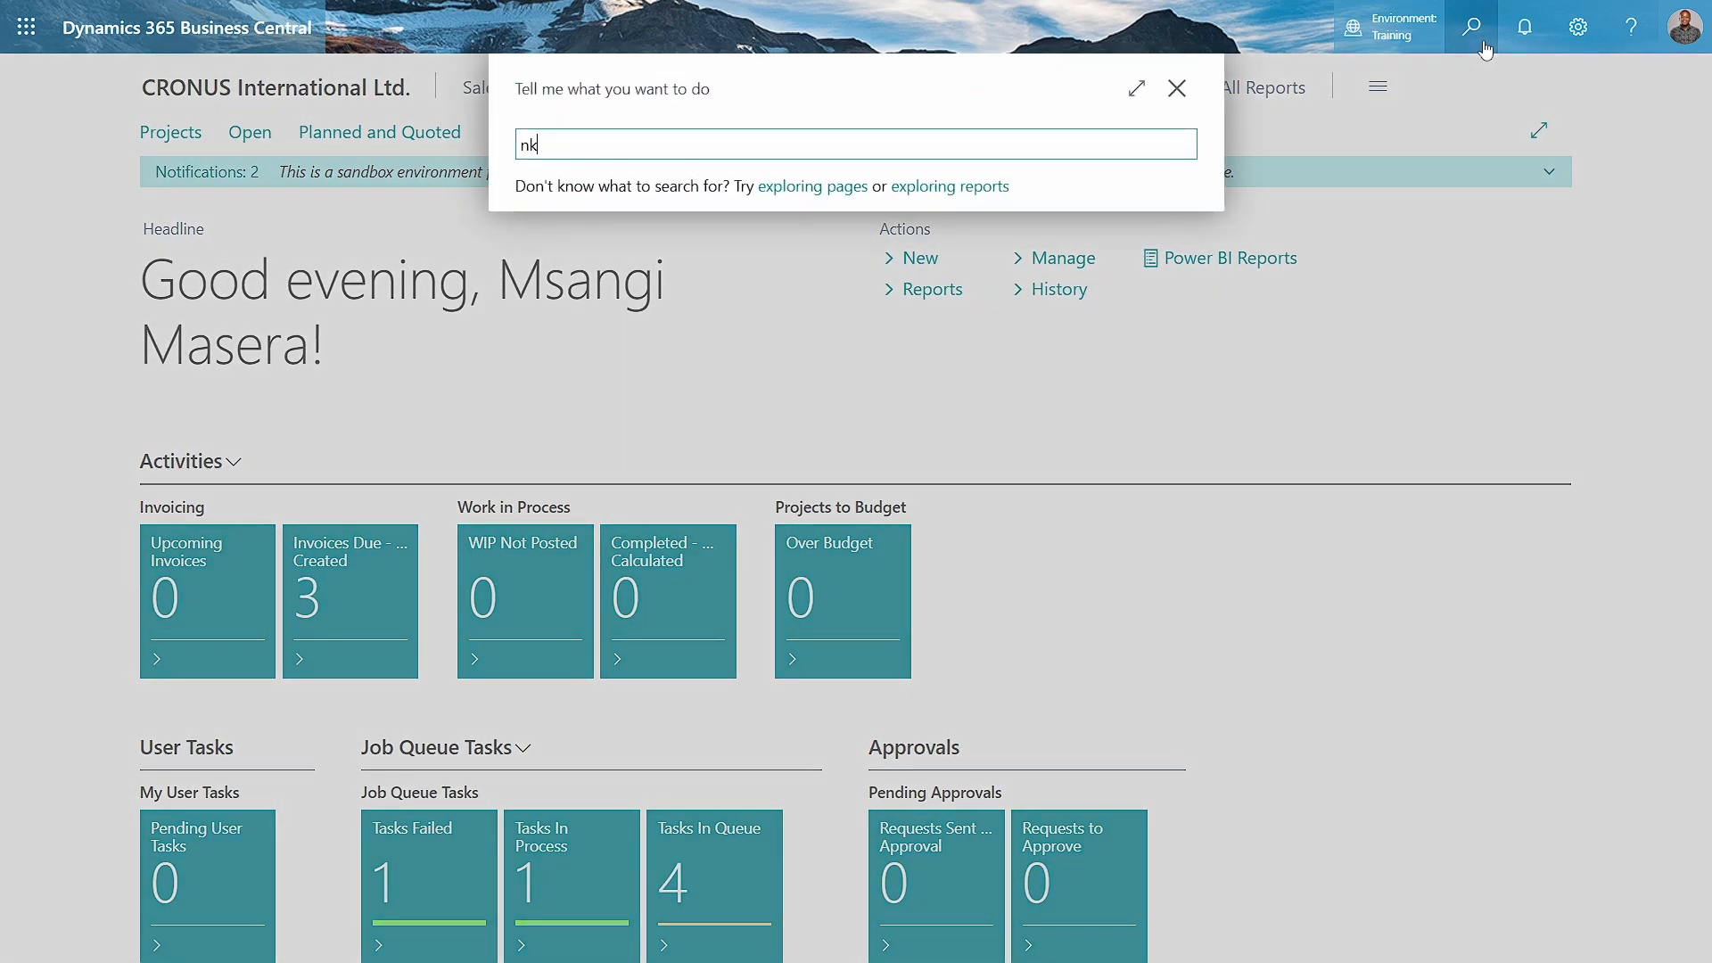
{"action": "key", "text": "BackSpace"}
{"action": "key", "text": "BackSpace"}
{"action": "type", "text": "ban"}
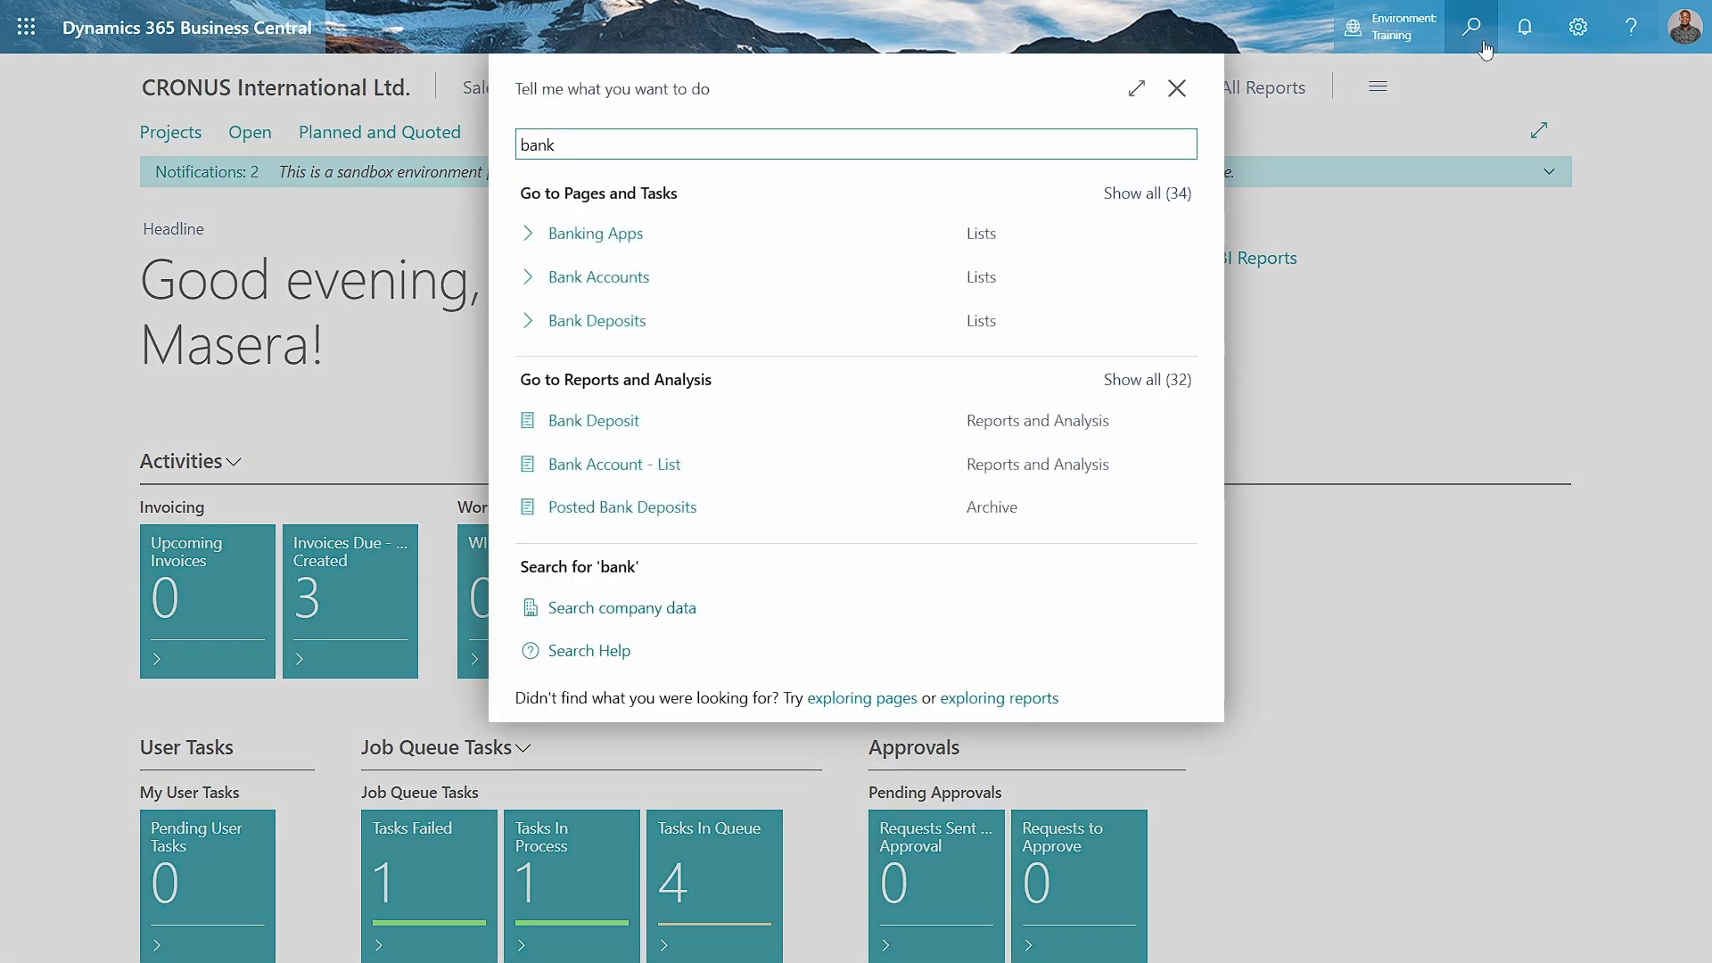
{"action": "type", "text": "k accou"}
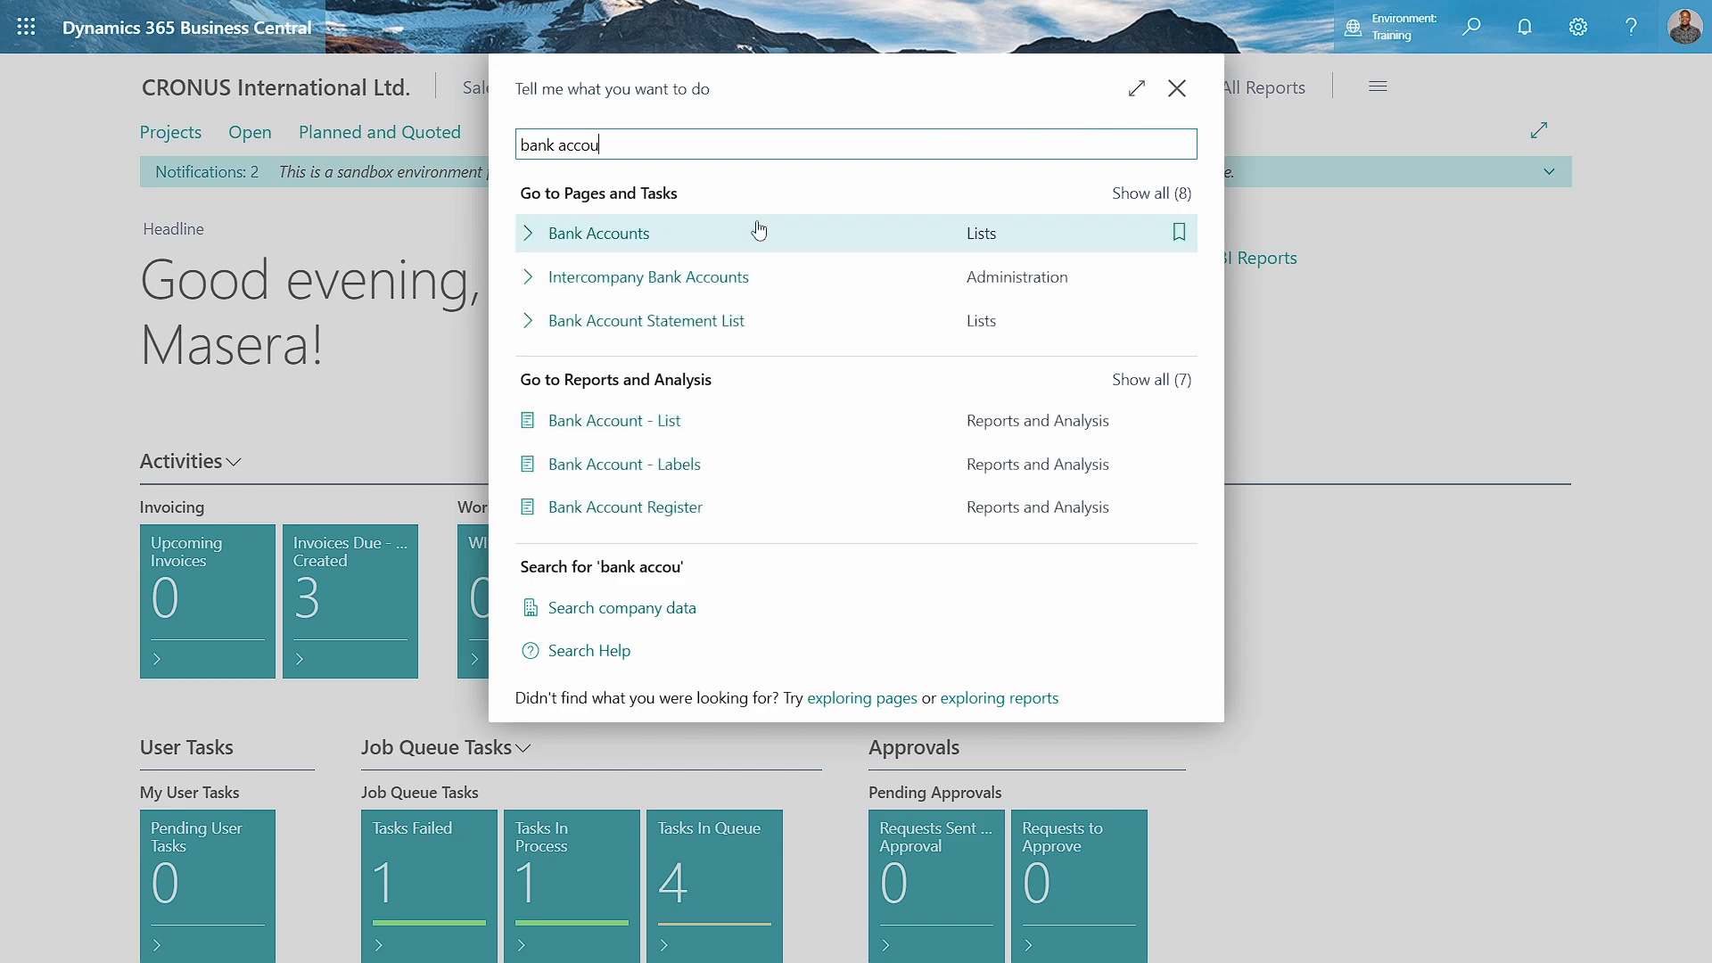
{"action": "type", "text": "t"}
{"action": "key", "text": "BackSpace"}
{"action": "key", "text": "BackSpace"}
{"action": "type", "text": "nt"}
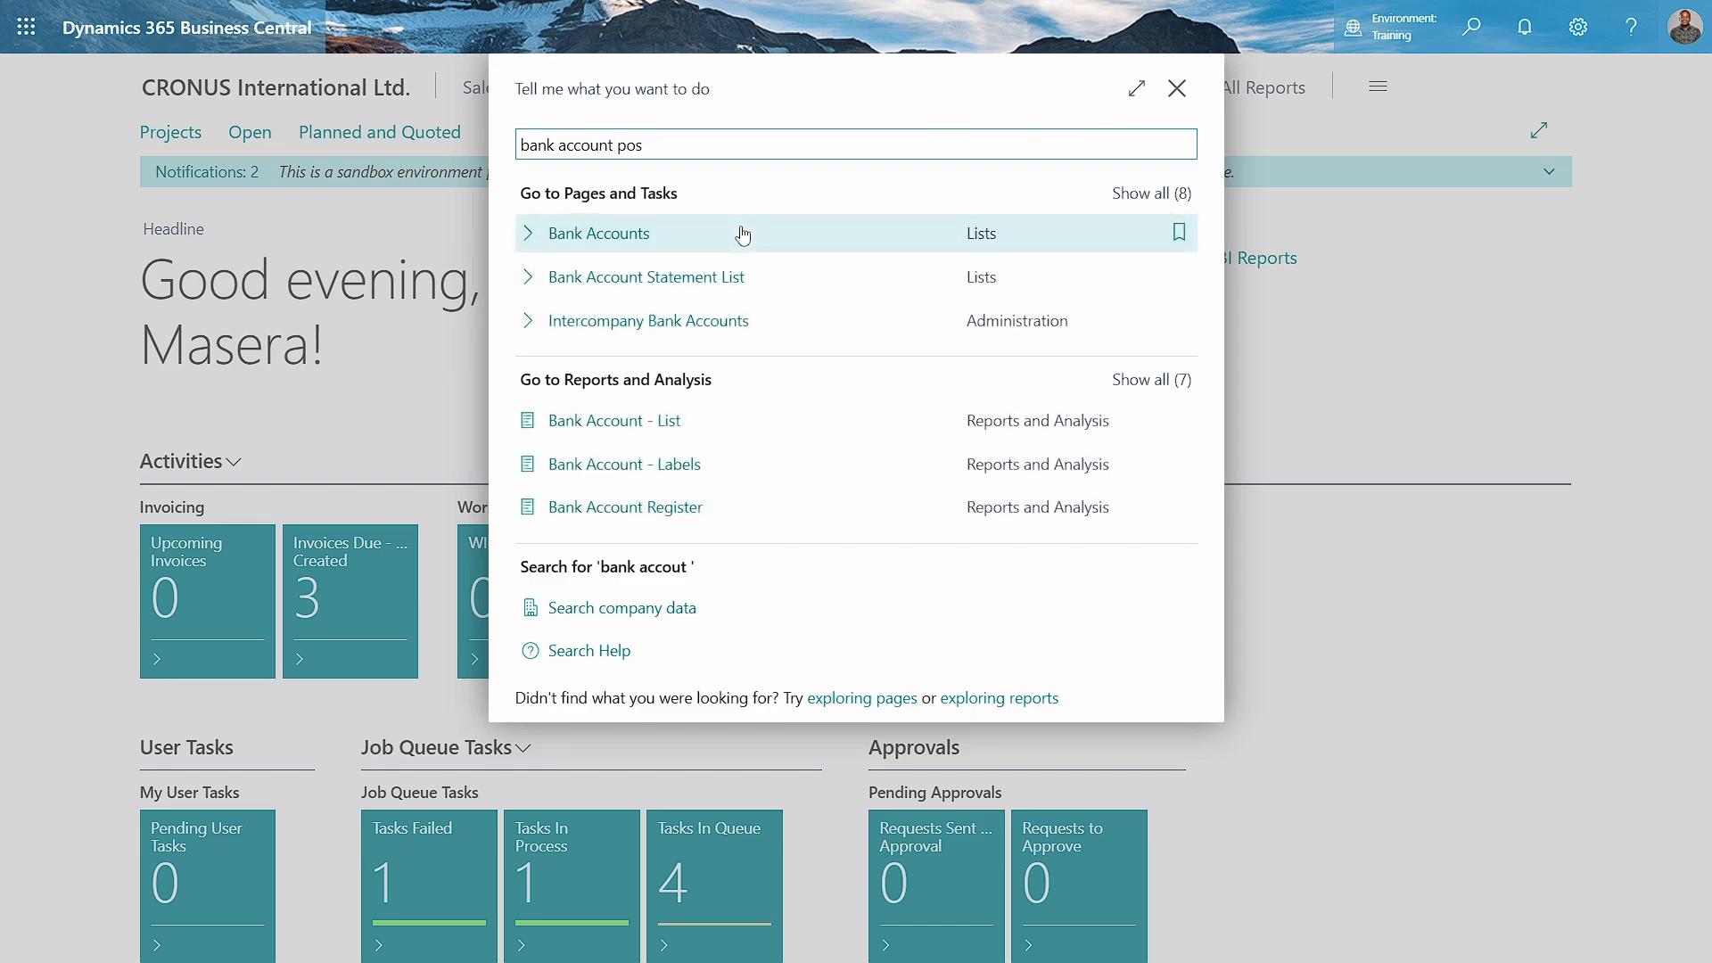
{"action": "type", "text": " pos"}
Open the Bank Account Posting Groups list, check the FOREIGN entry, and return to the home page.
{"action": "left_click", "coordinate": [676, 252]}
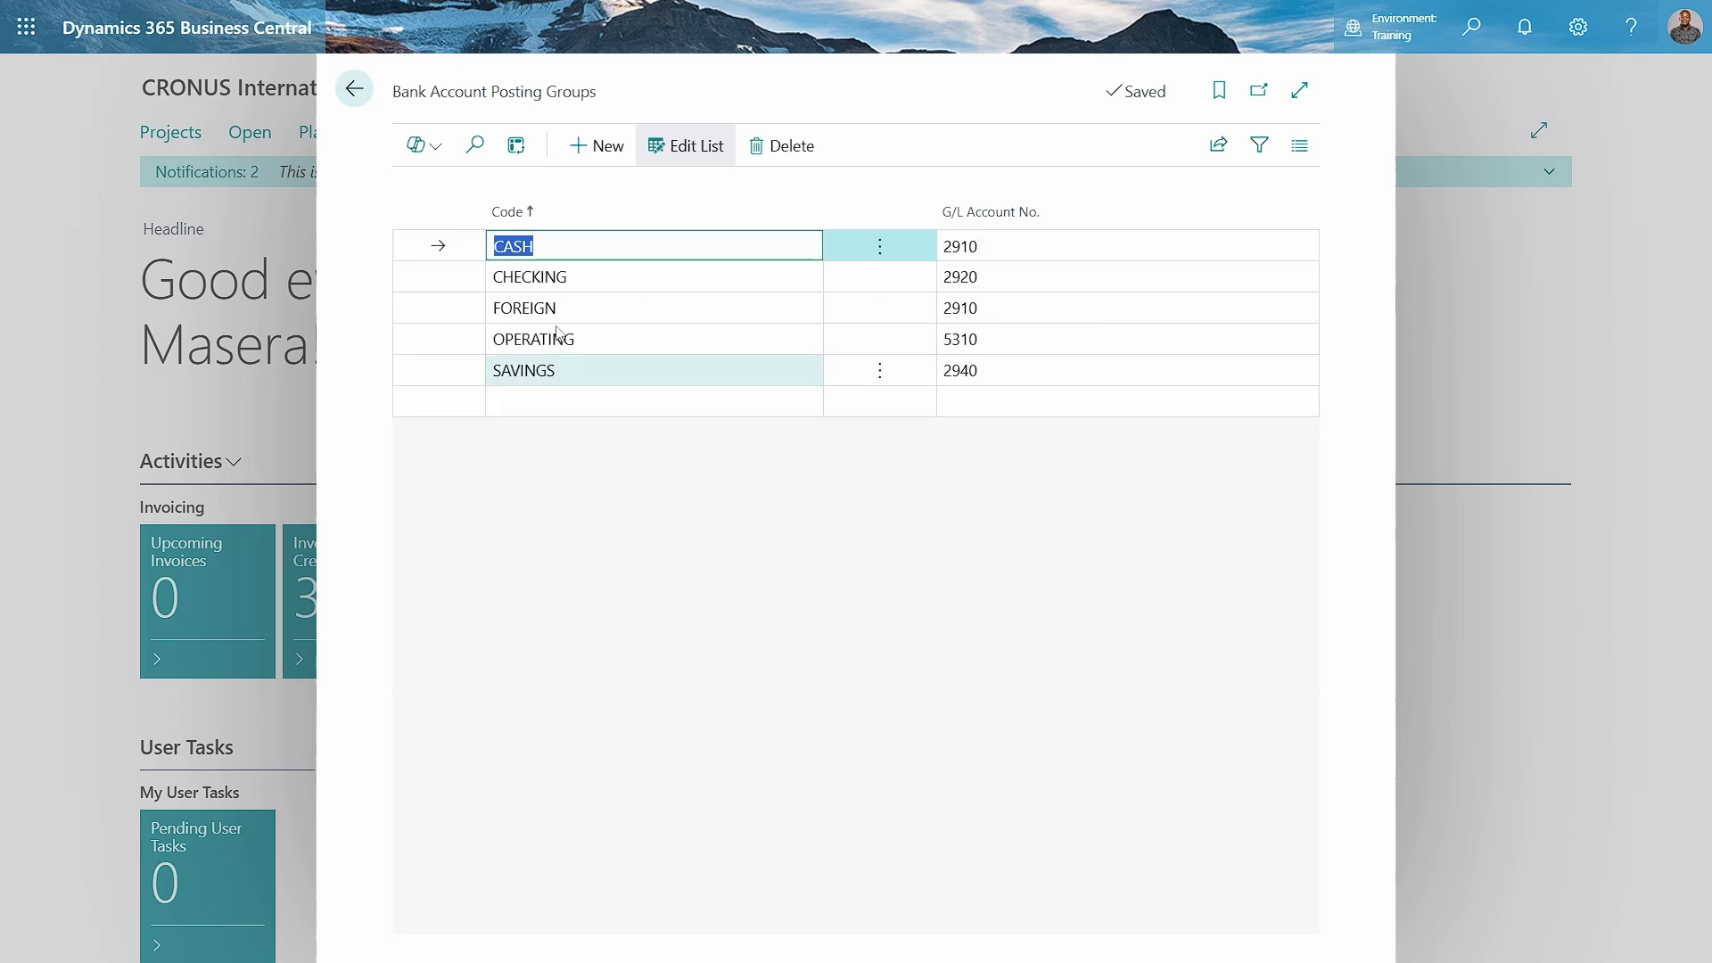
{"action": "left_click", "coordinate": [597, 312]}
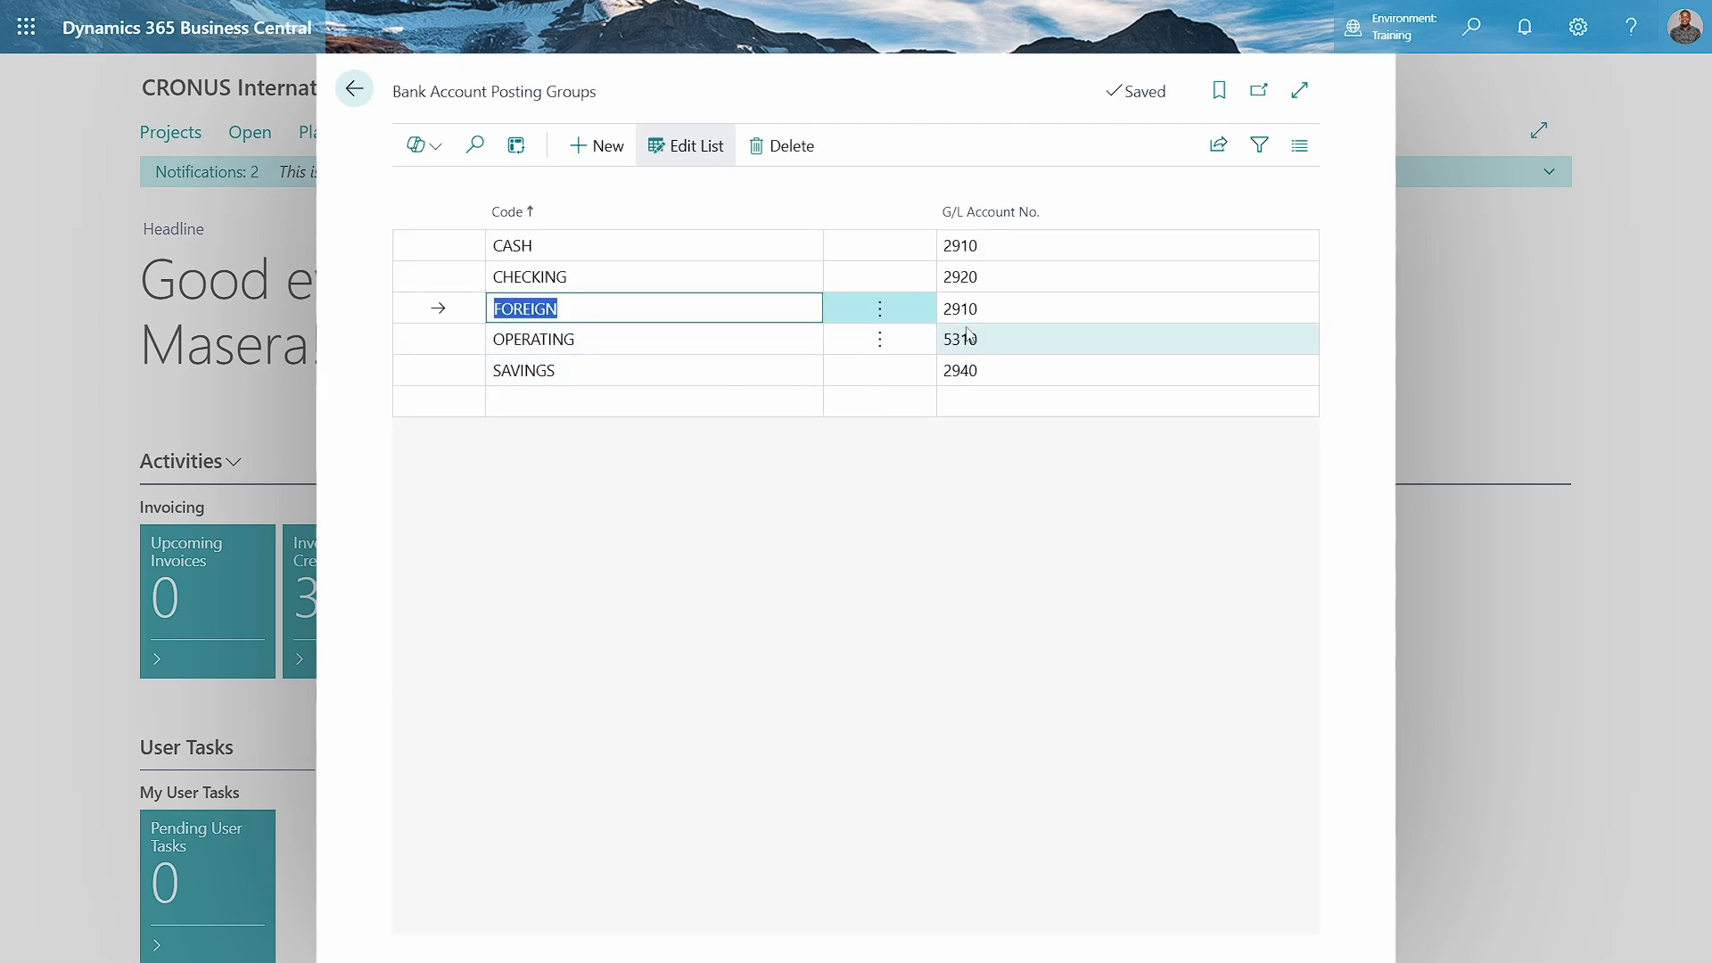
{"action": "left_click", "coordinate": [353, 92]}
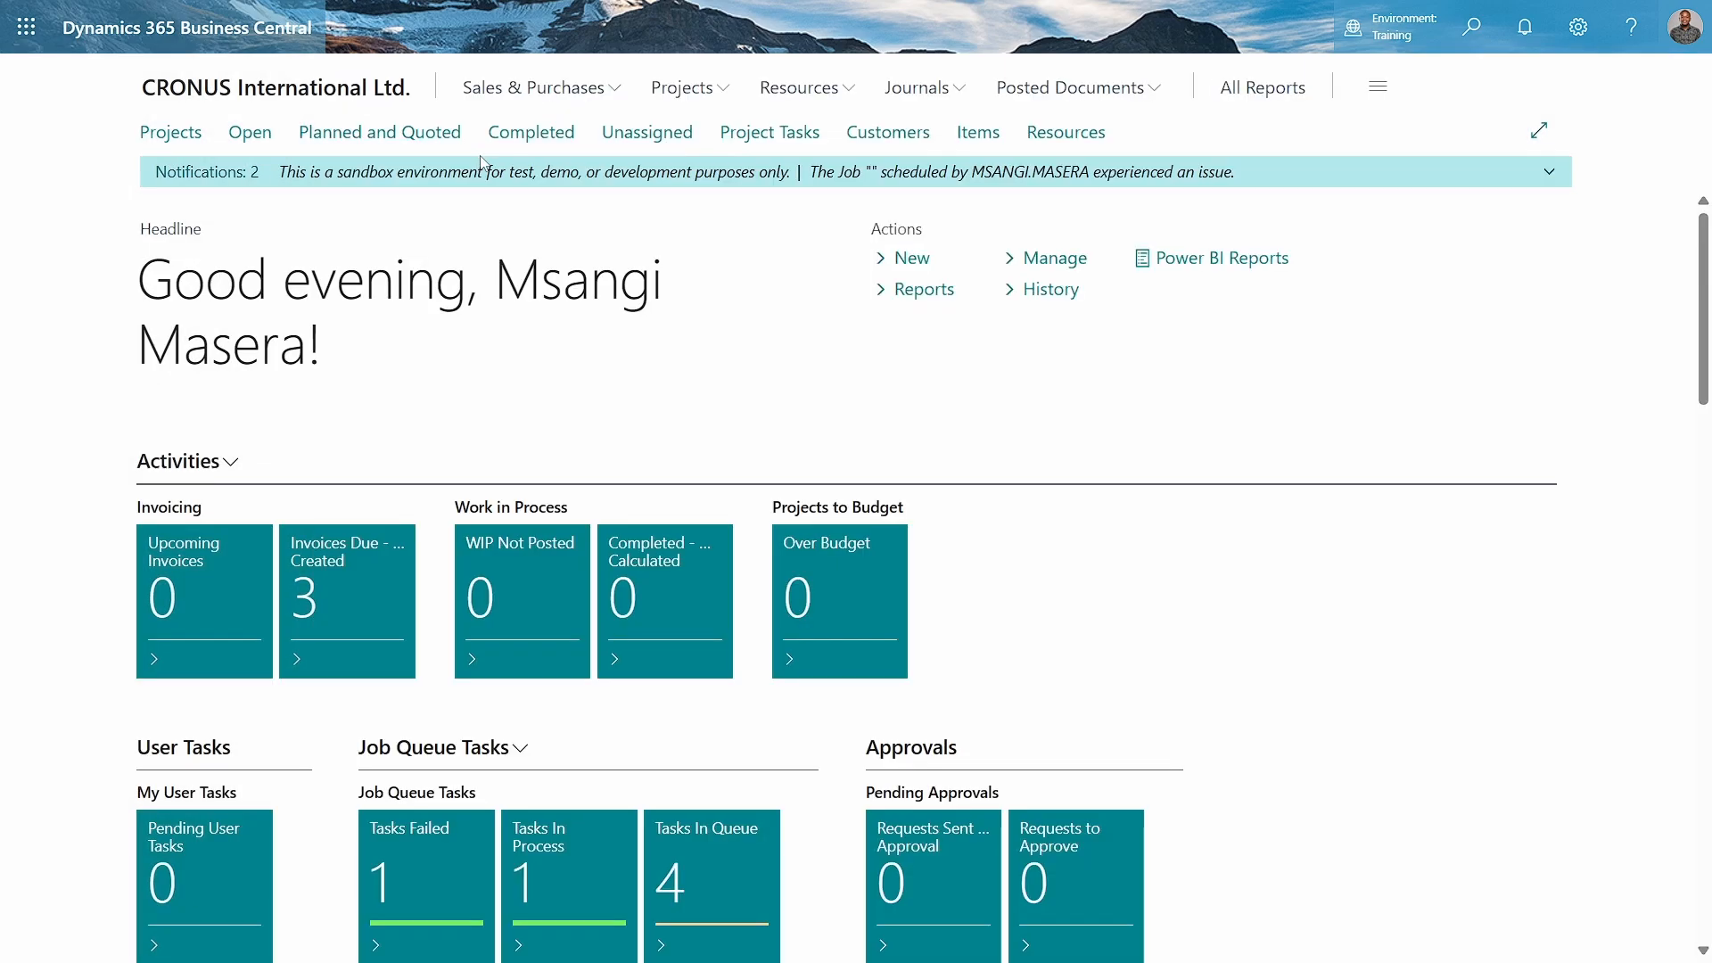
{"action": "left_click", "coordinate": [534, 88]}
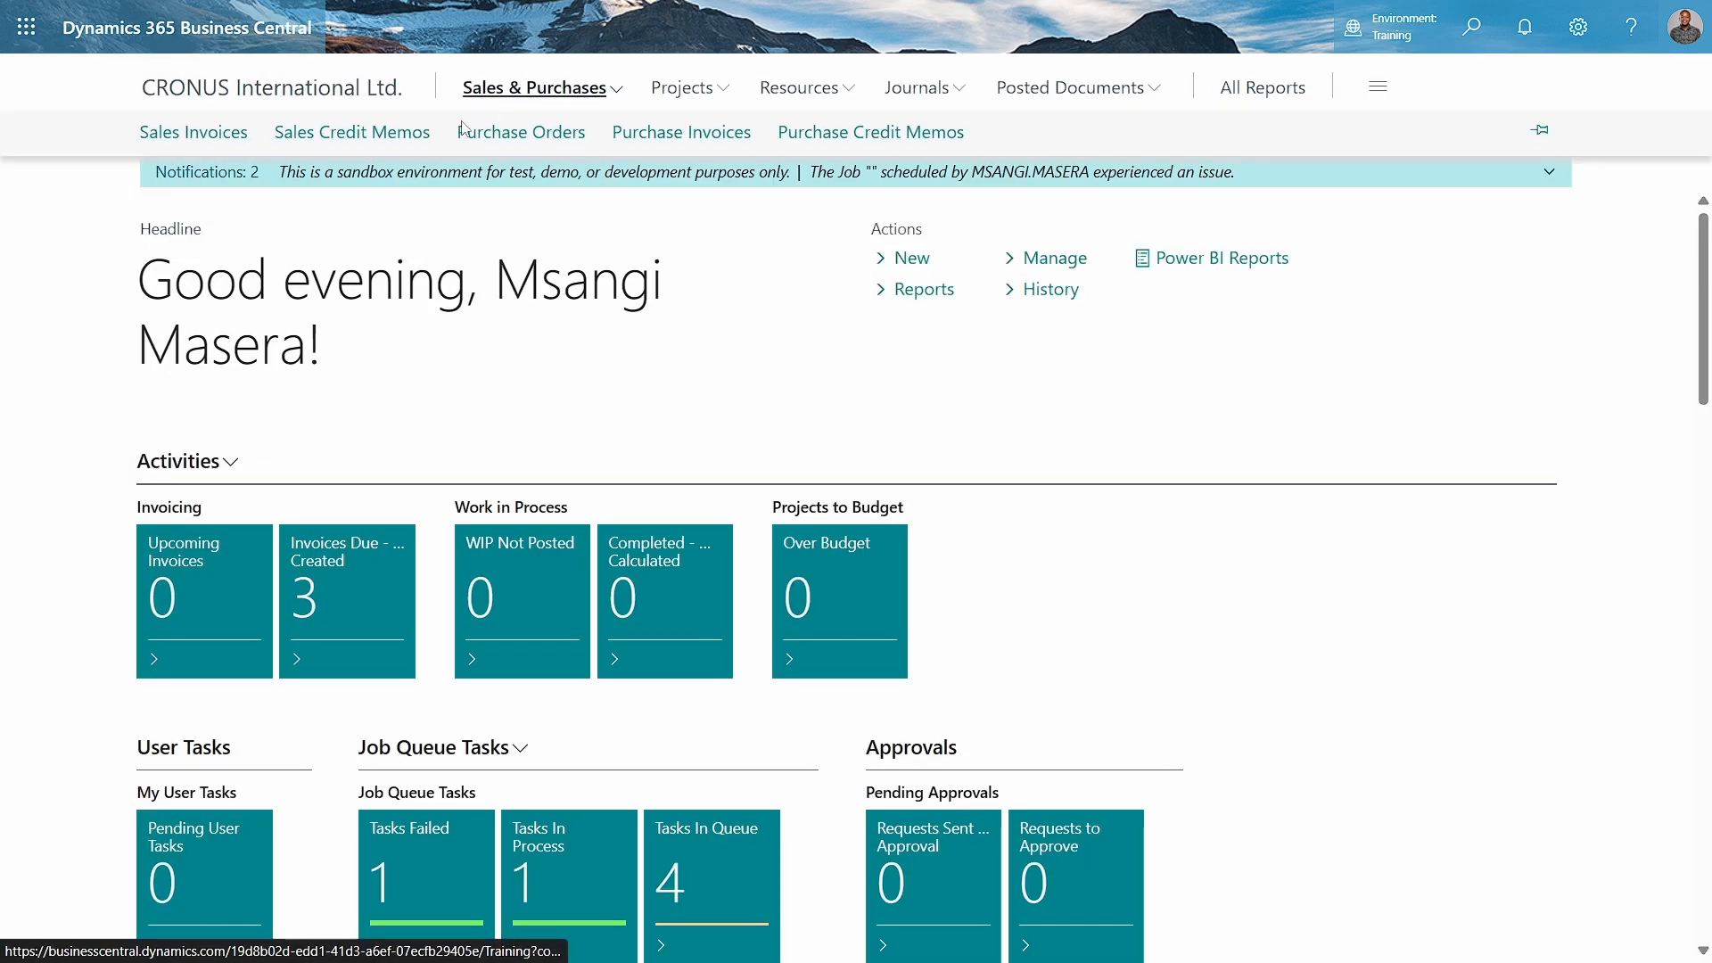
{"action": "left_click", "coordinate": [312, 93]}
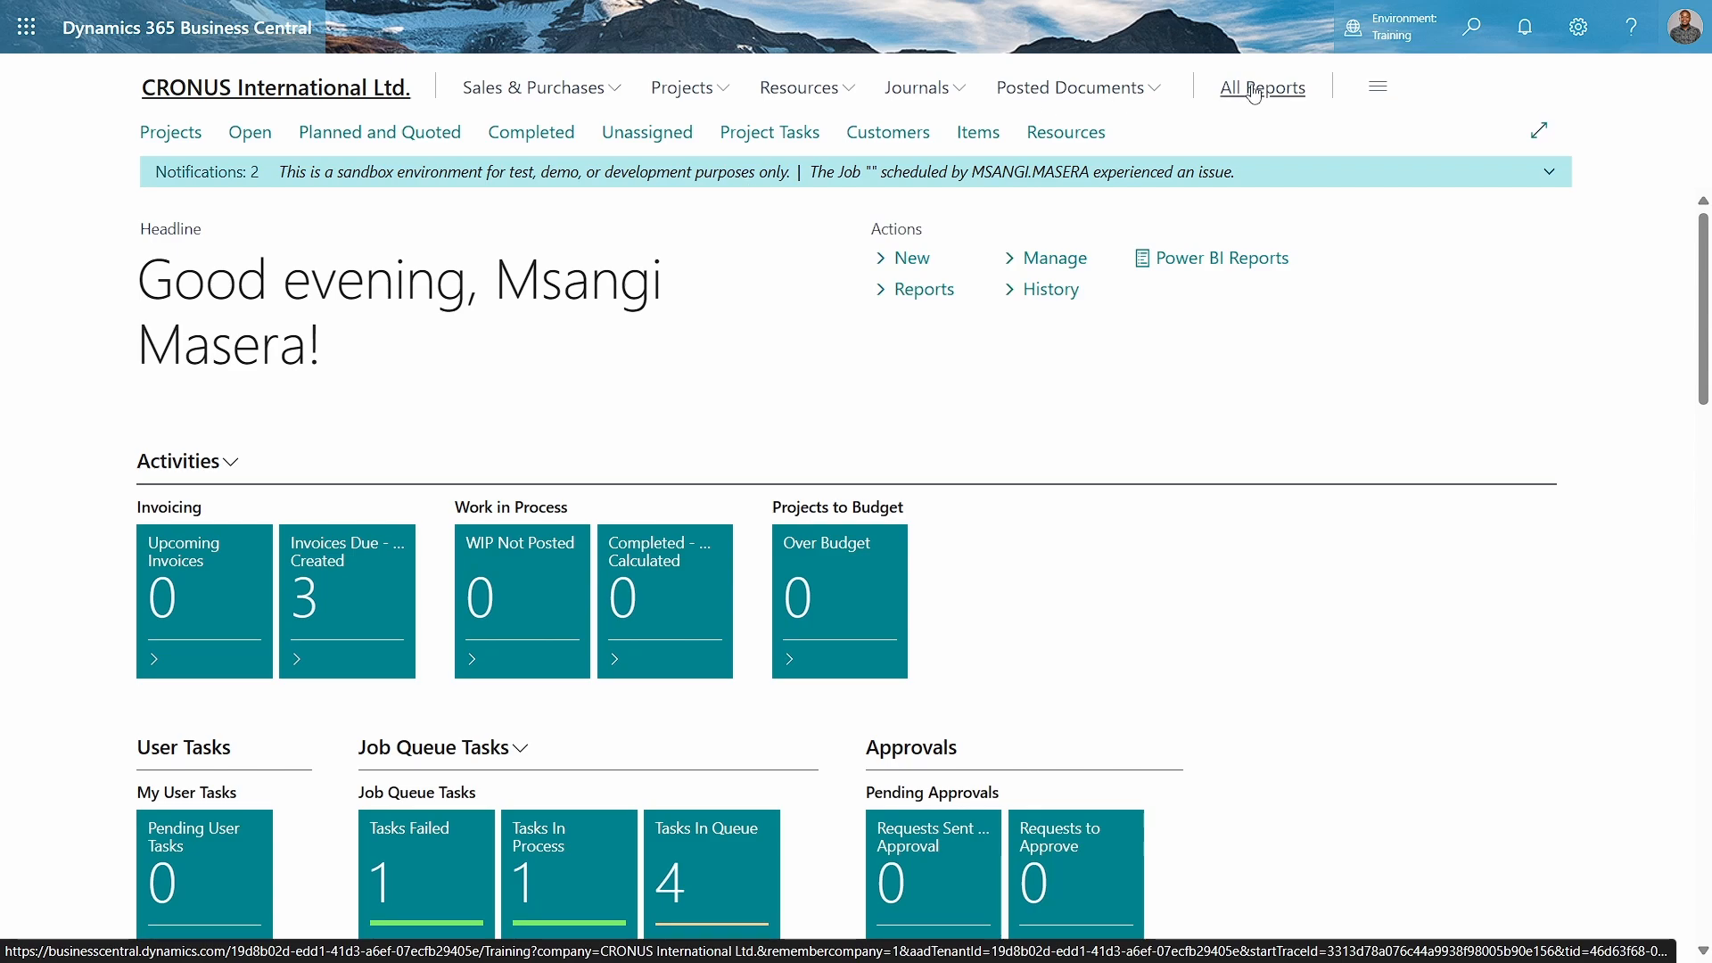
Search Business Central for "items" and open the Items list.
{"action": "left_click", "coordinate": [1447, 42]}
{"action": "type", "text": "items"}
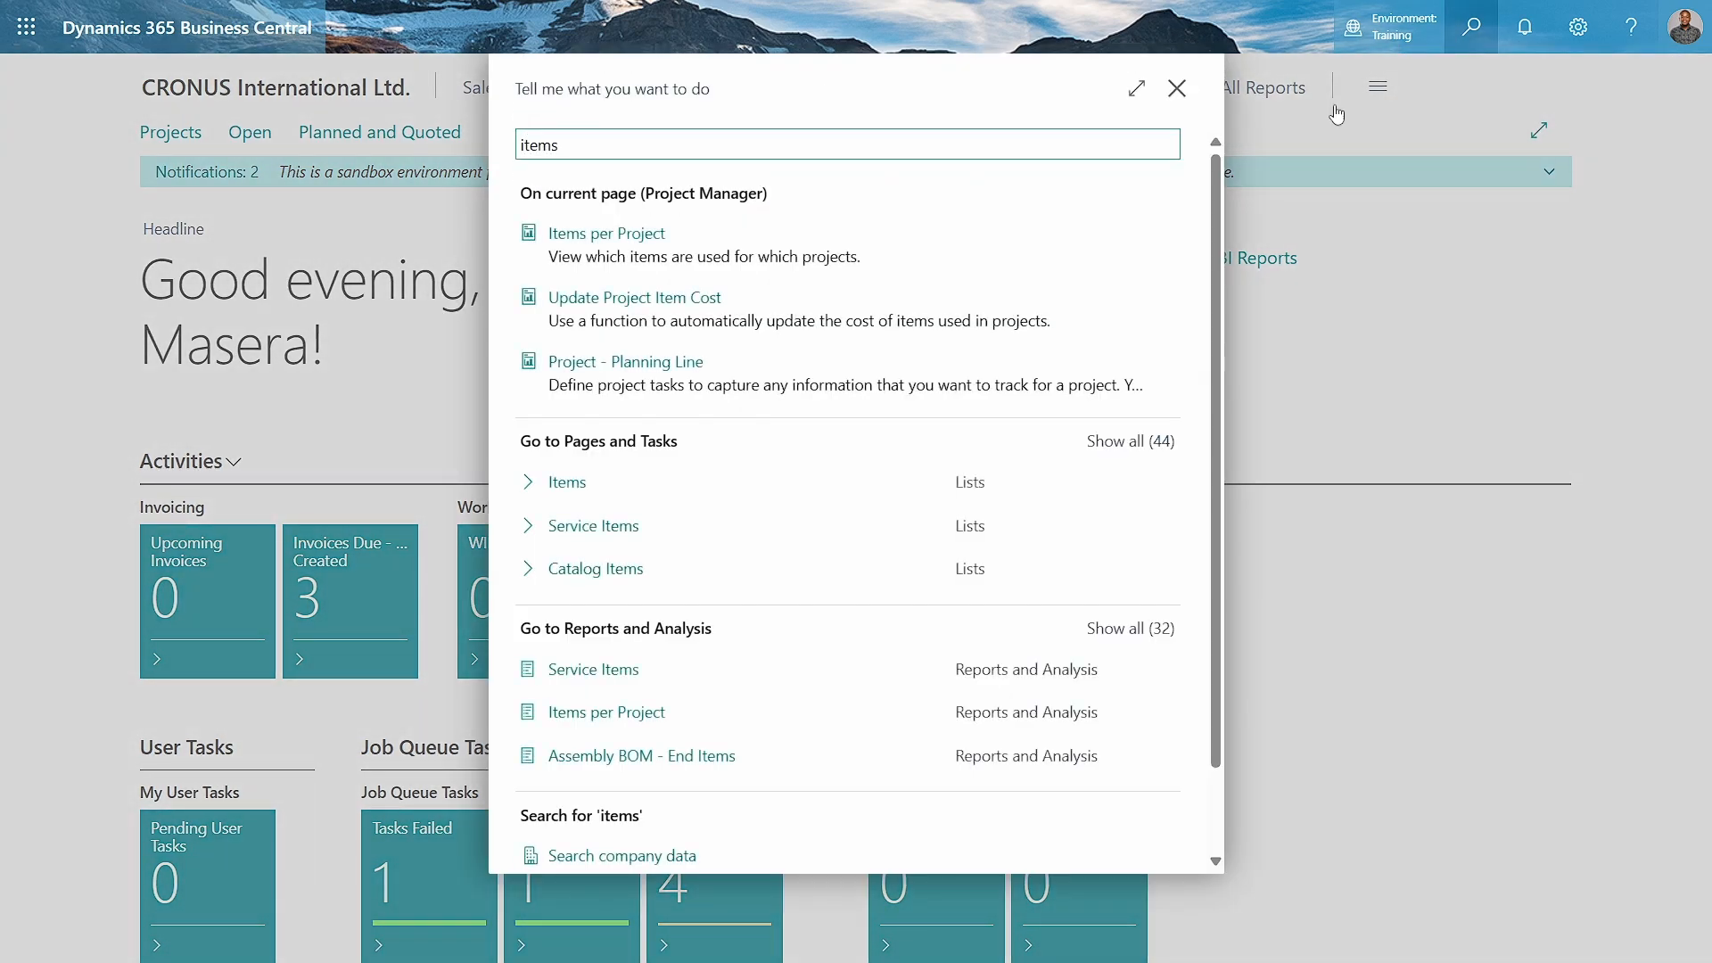
{"action": "left_click", "coordinate": [725, 486]}
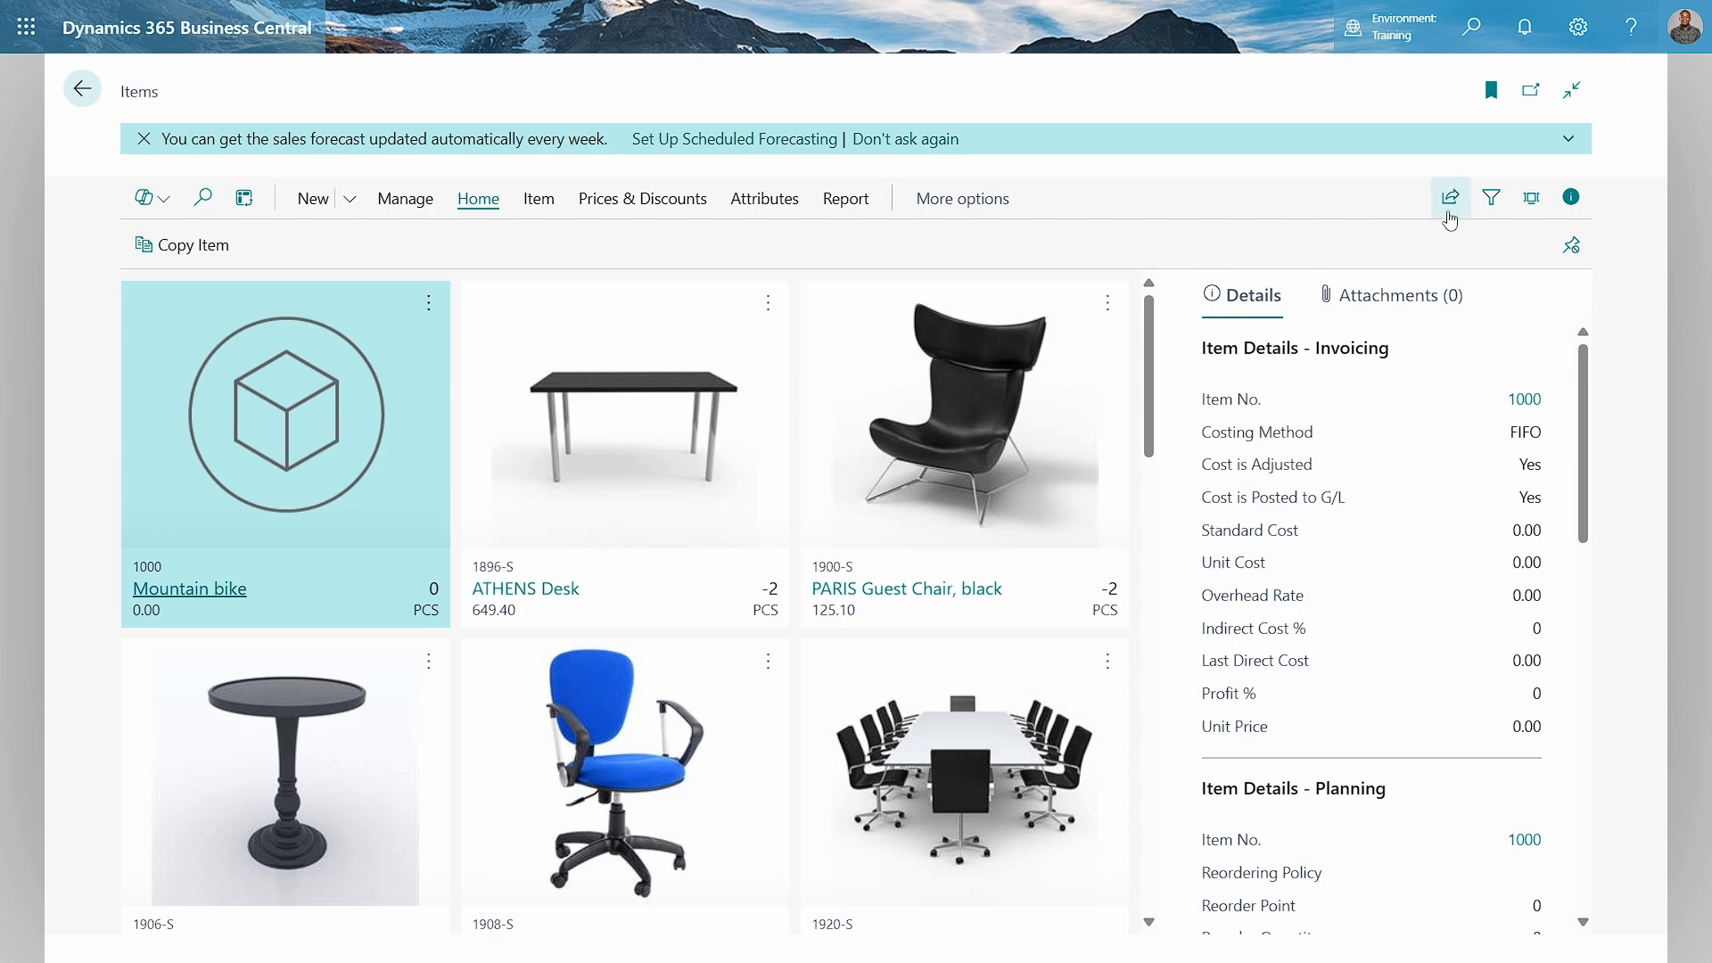
Open the Items list in Excel and enable editing of the Item Card workbook.
{"action": "left_click", "coordinate": [1450, 198]}
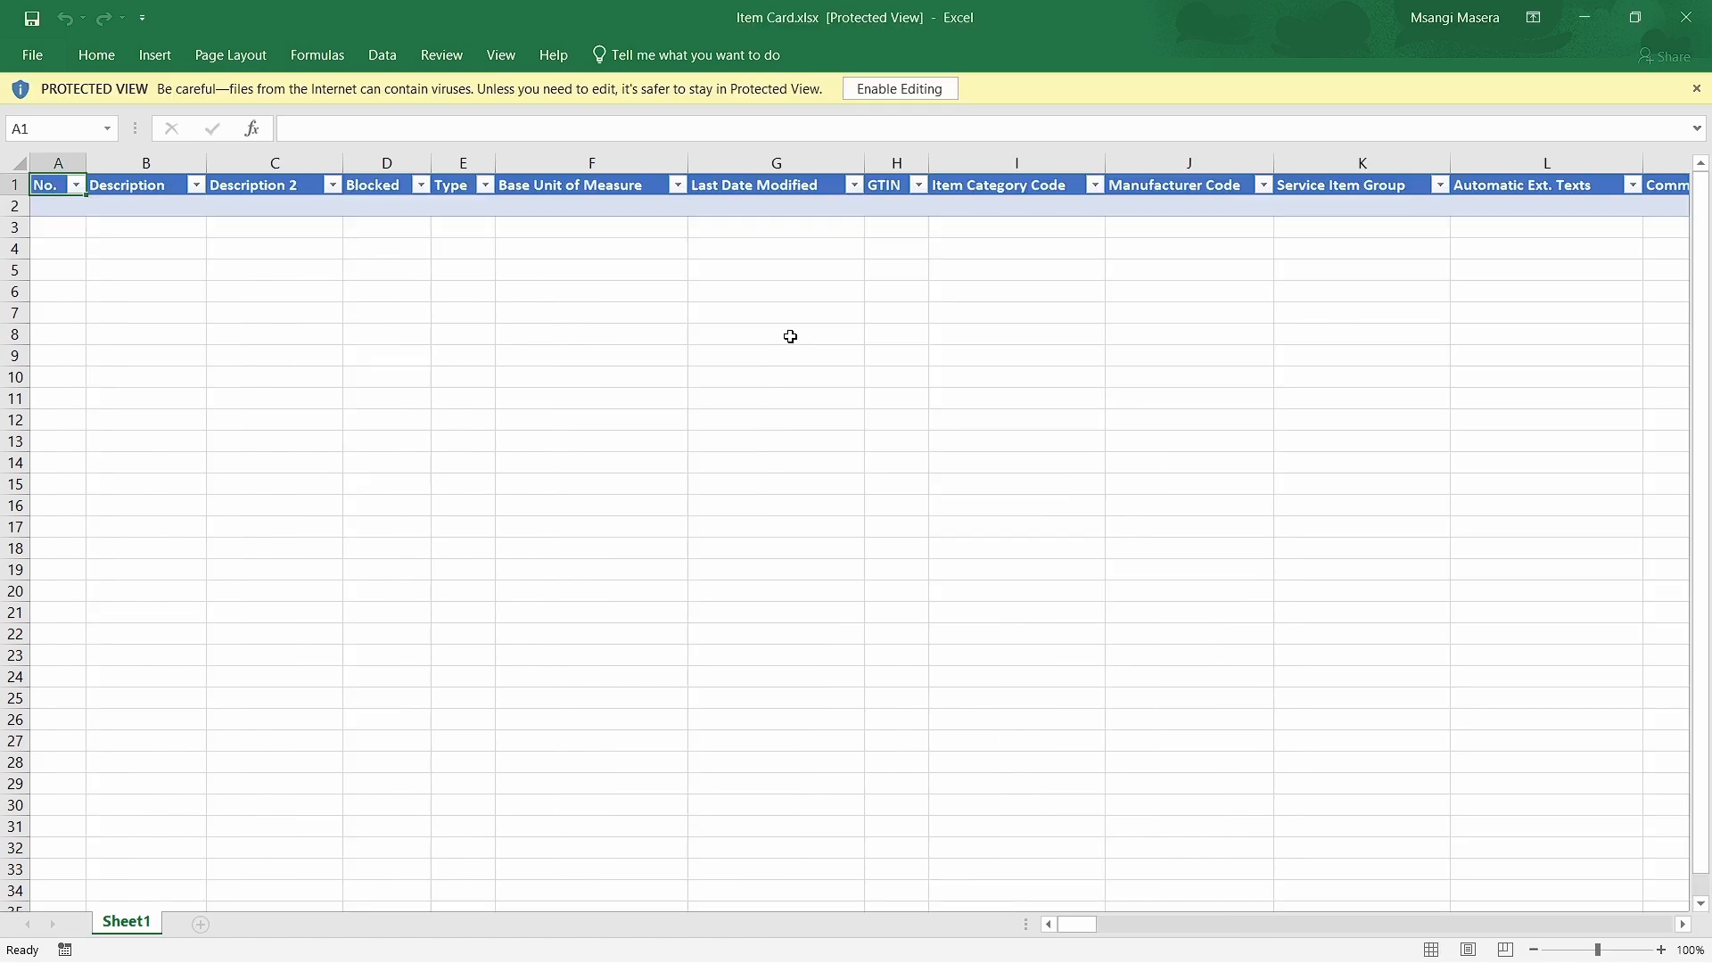
{"action": "left_click", "coordinate": [897, 96]}
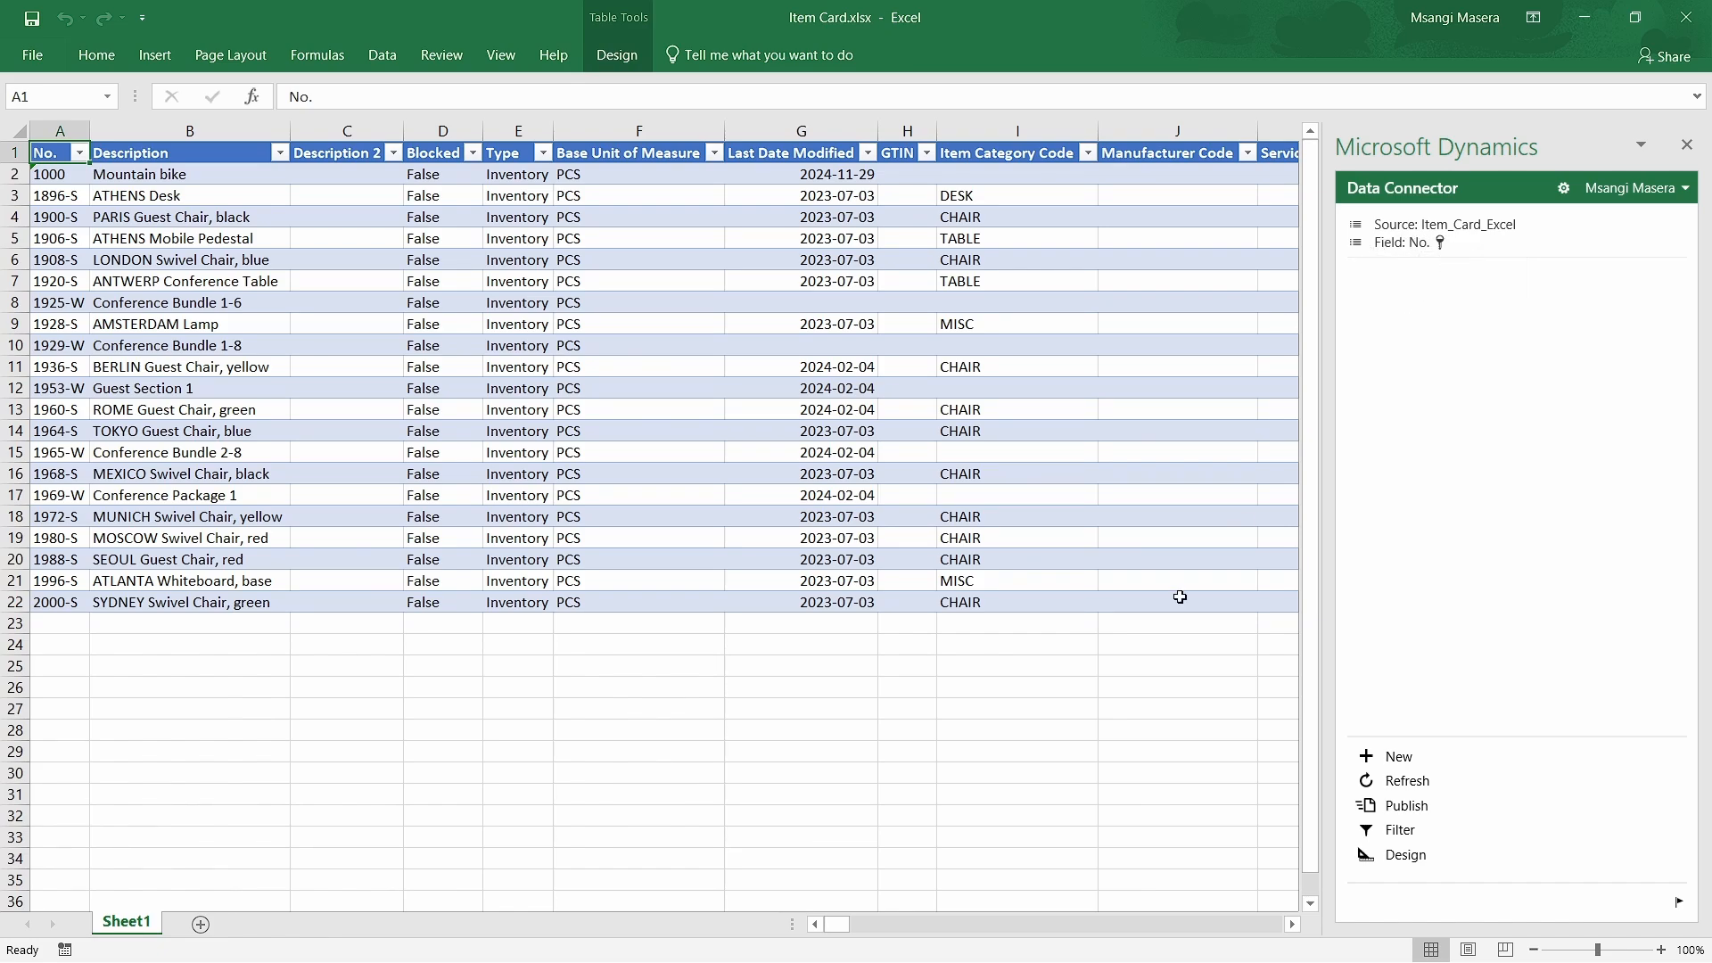
Examine the item table's columns from No. through the counting, cross-docking and sustainability fields, and return to the first column.
{"action": "scroll", "coordinate": [932, 926], "scroll_direction": "right", "scroll_amount": 15}
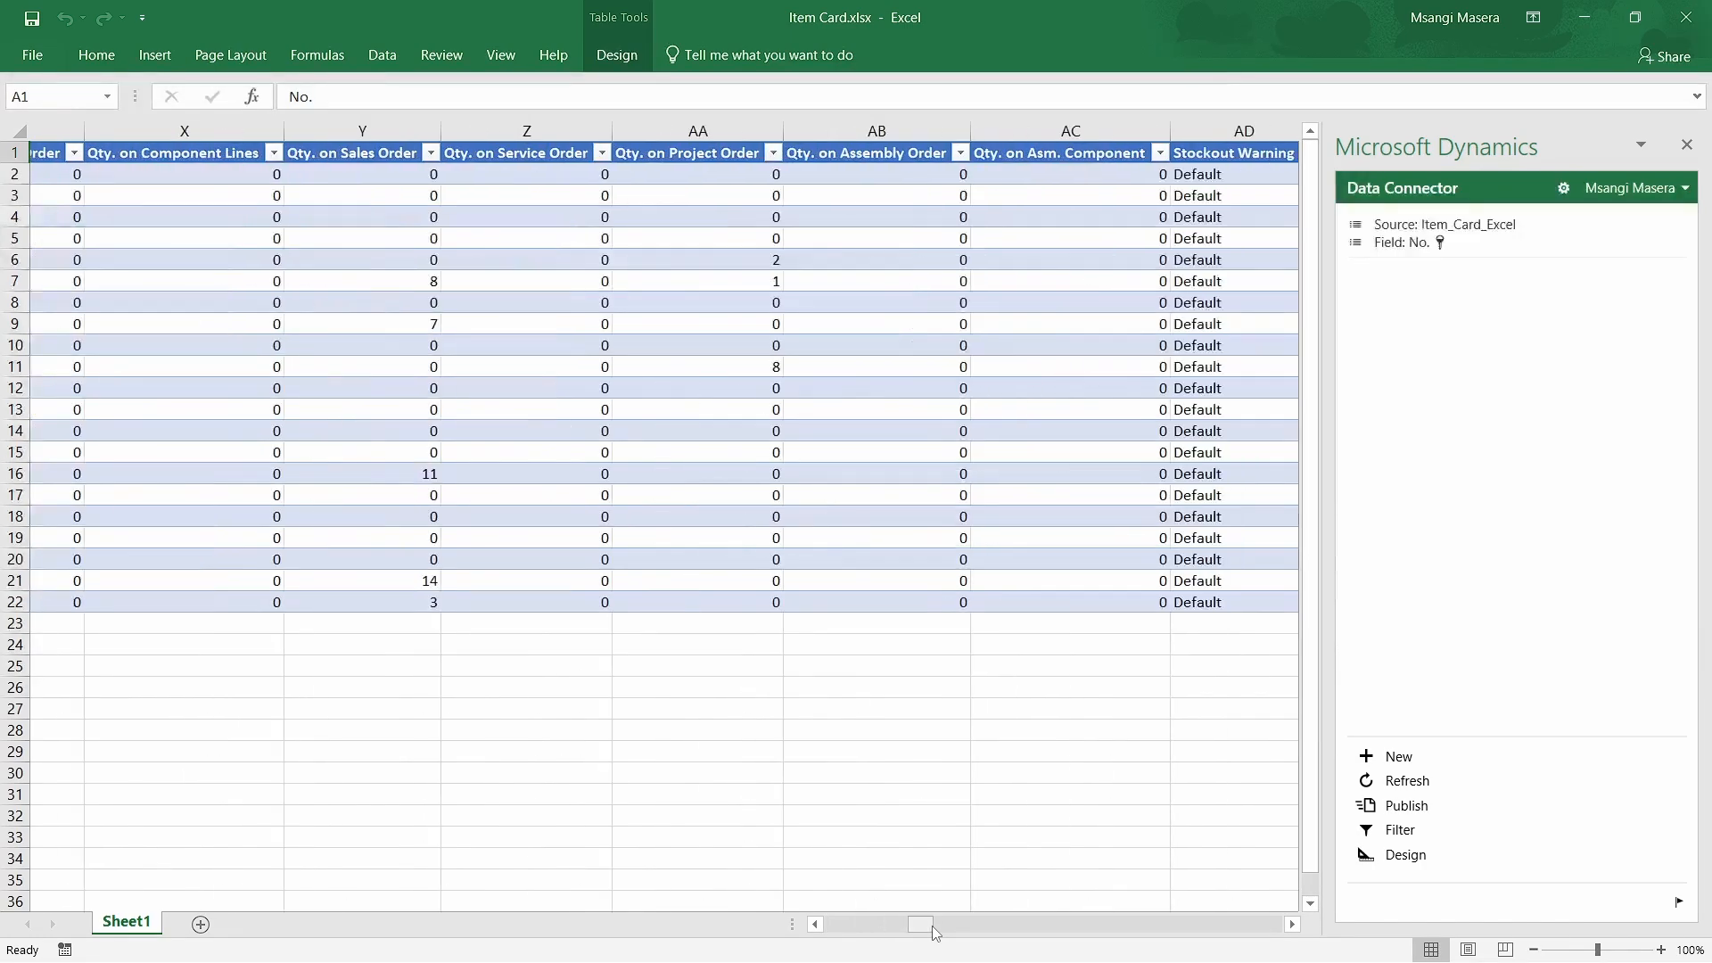
{"action": "scroll", "coordinate": [1057, 925], "scroll_direction": "right", "scroll_amount": 20}
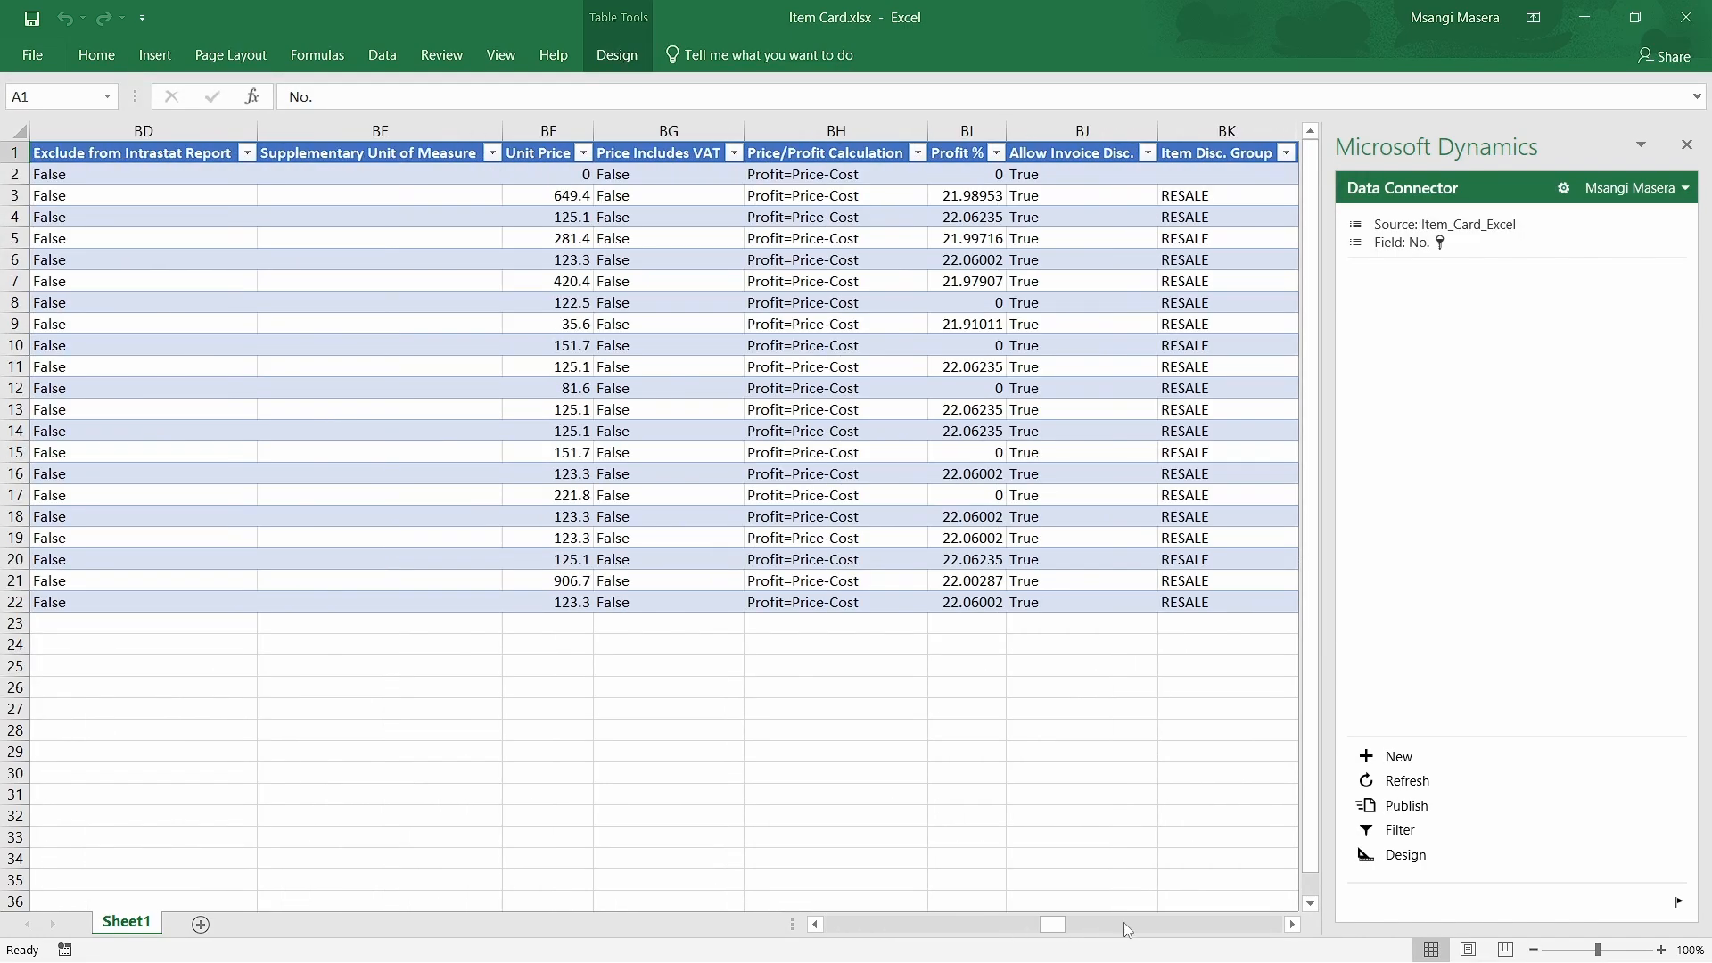
{"action": "scroll", "coordinate": [1204, 924], "scroll_direction": "right", "scroll_amount": 10}
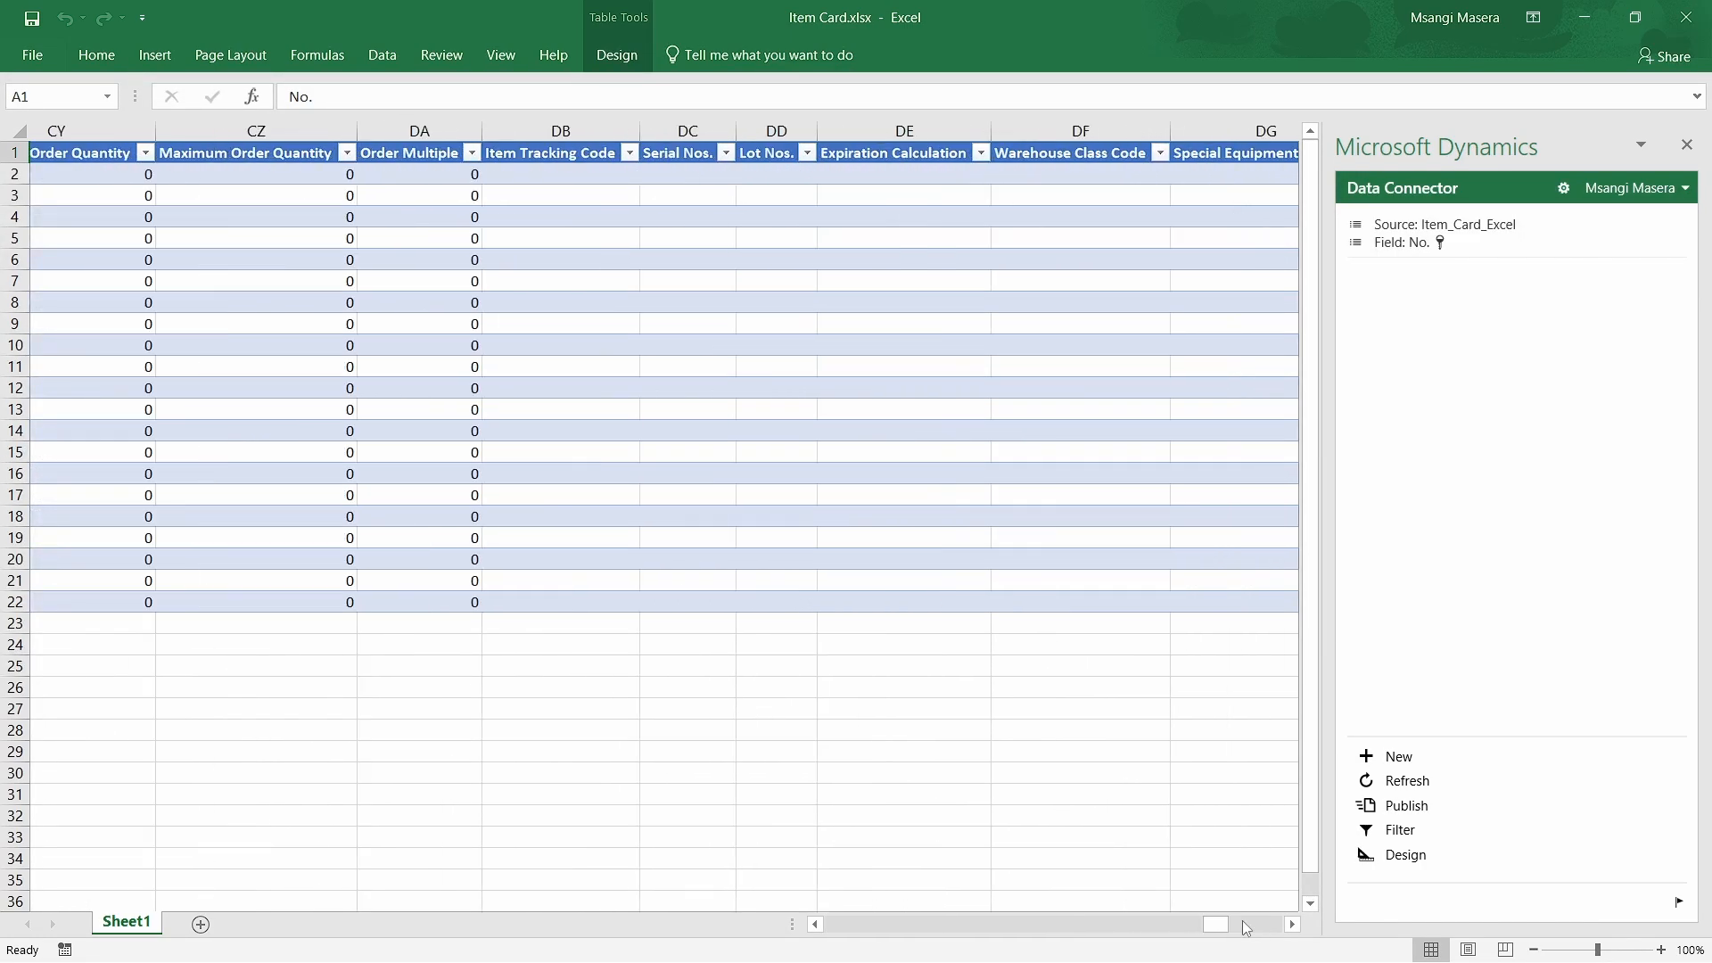
{"action": "scroll", "coordinate": [1292, 926], "scroll_direction": "right", "scroll_amount": 10}
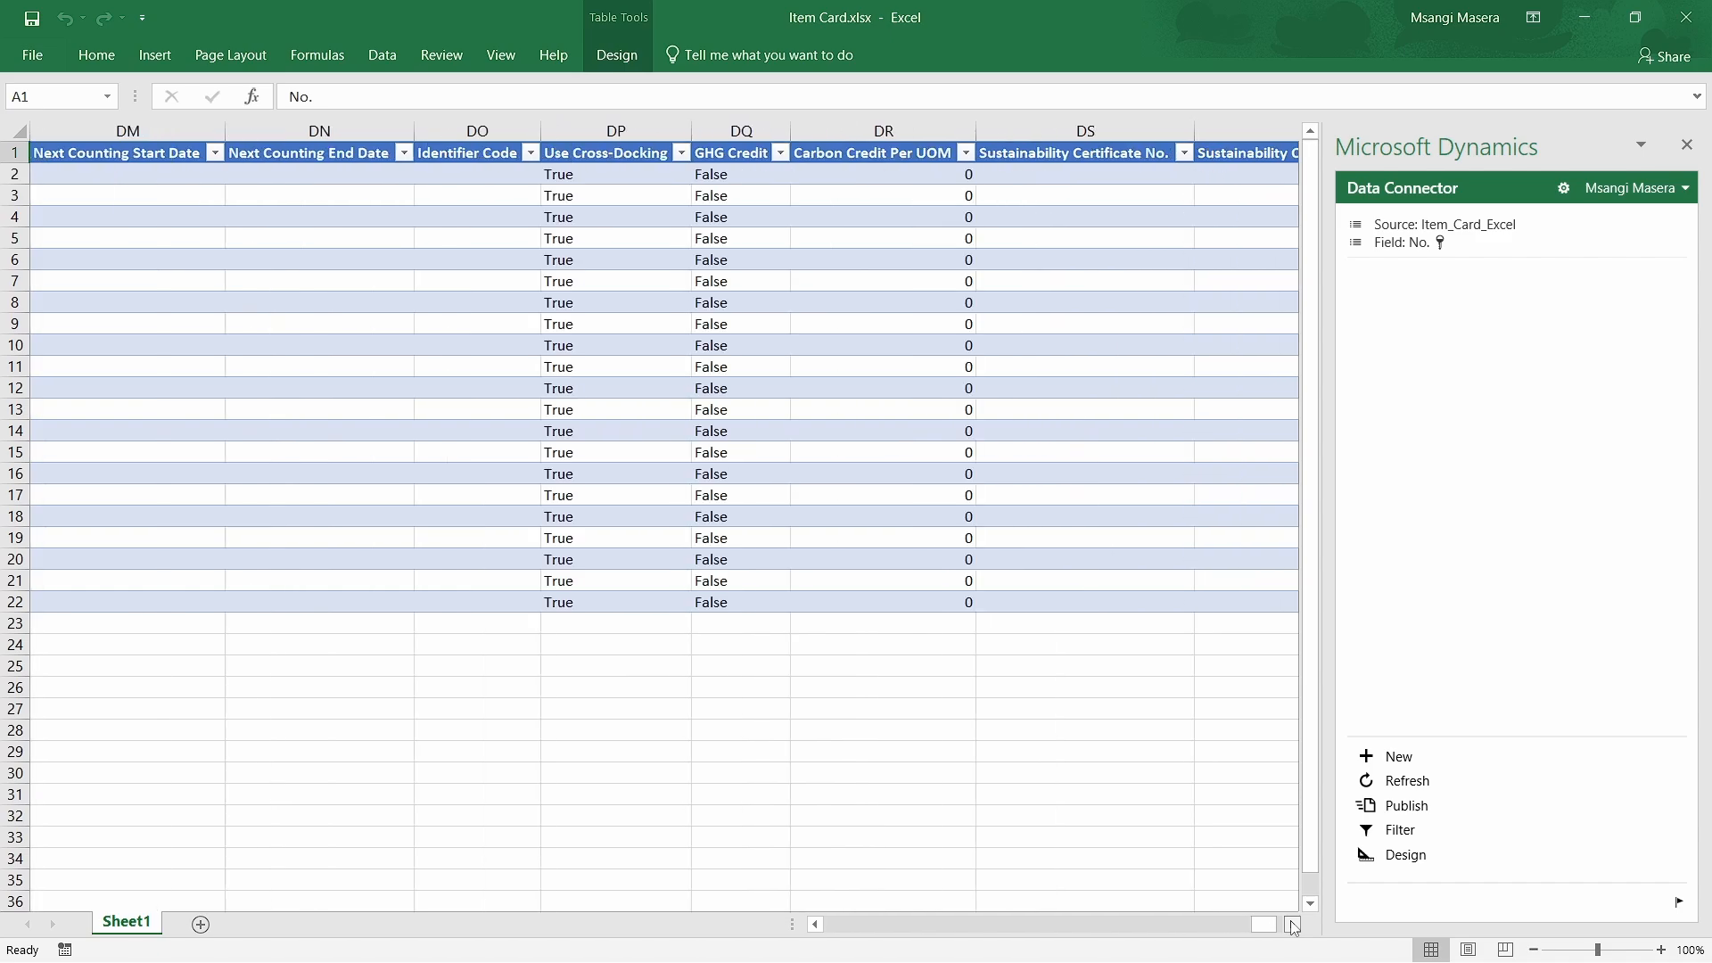
{"action": "left_click", "coordinate": [978, 923]}
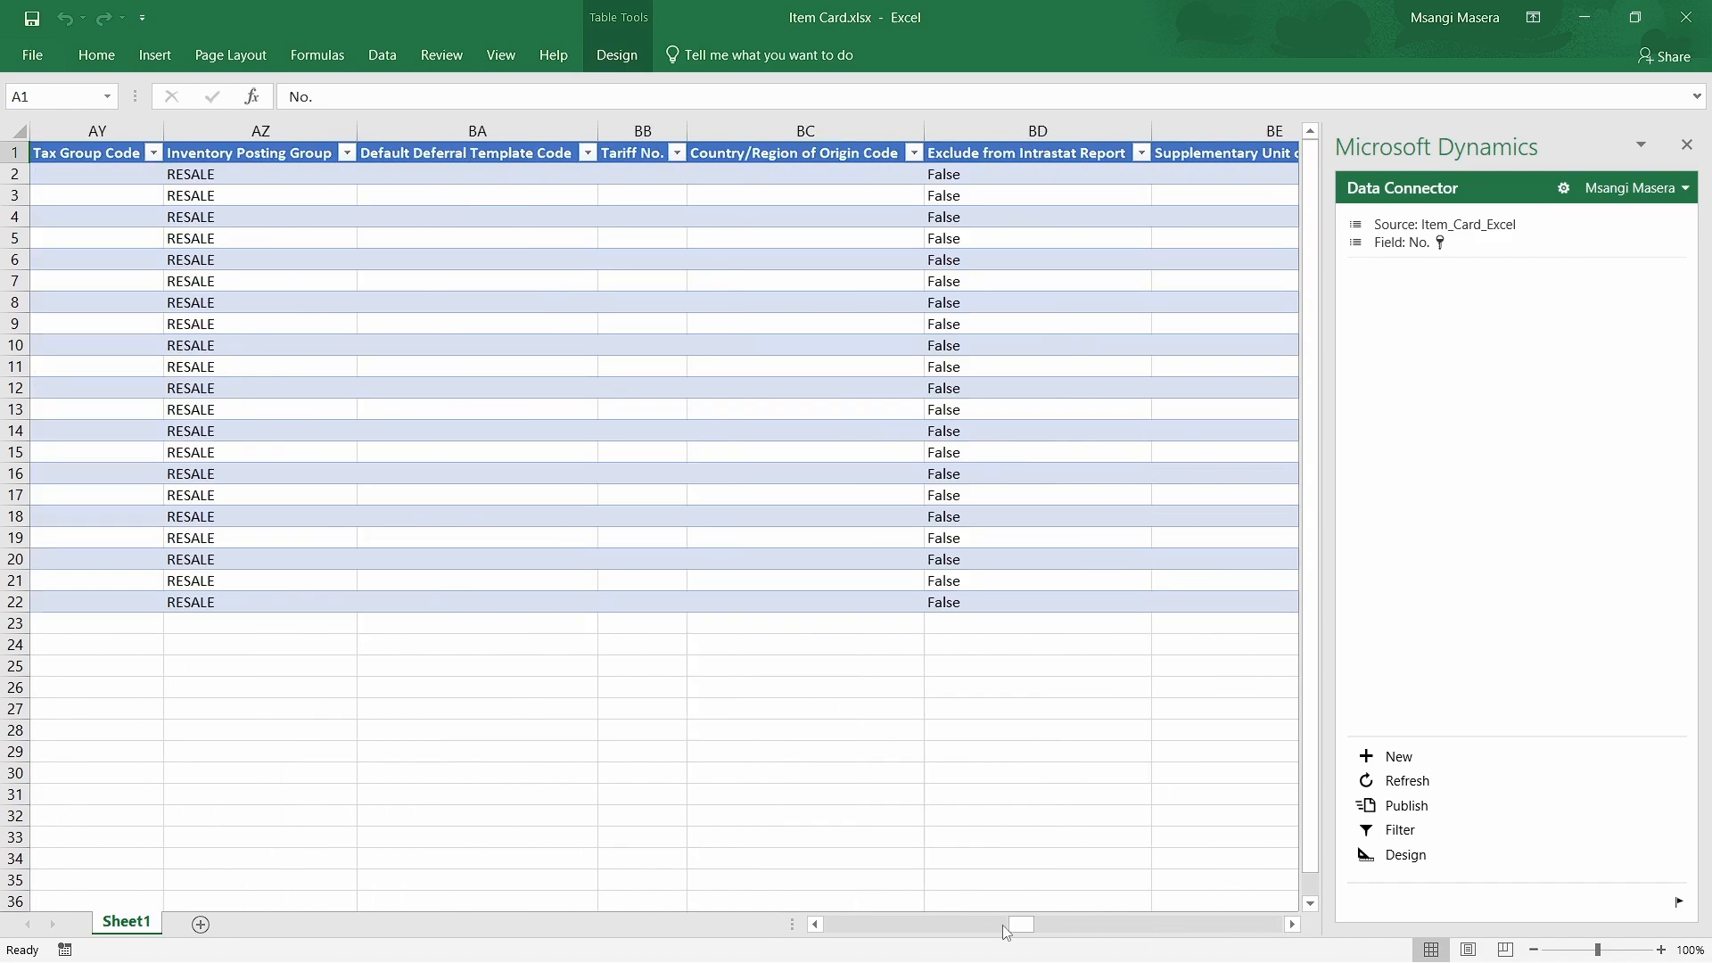
{"action": "scroll", "coordinate": [1017, 929], "scroll_direction": "left", "scroll_amount": 5}
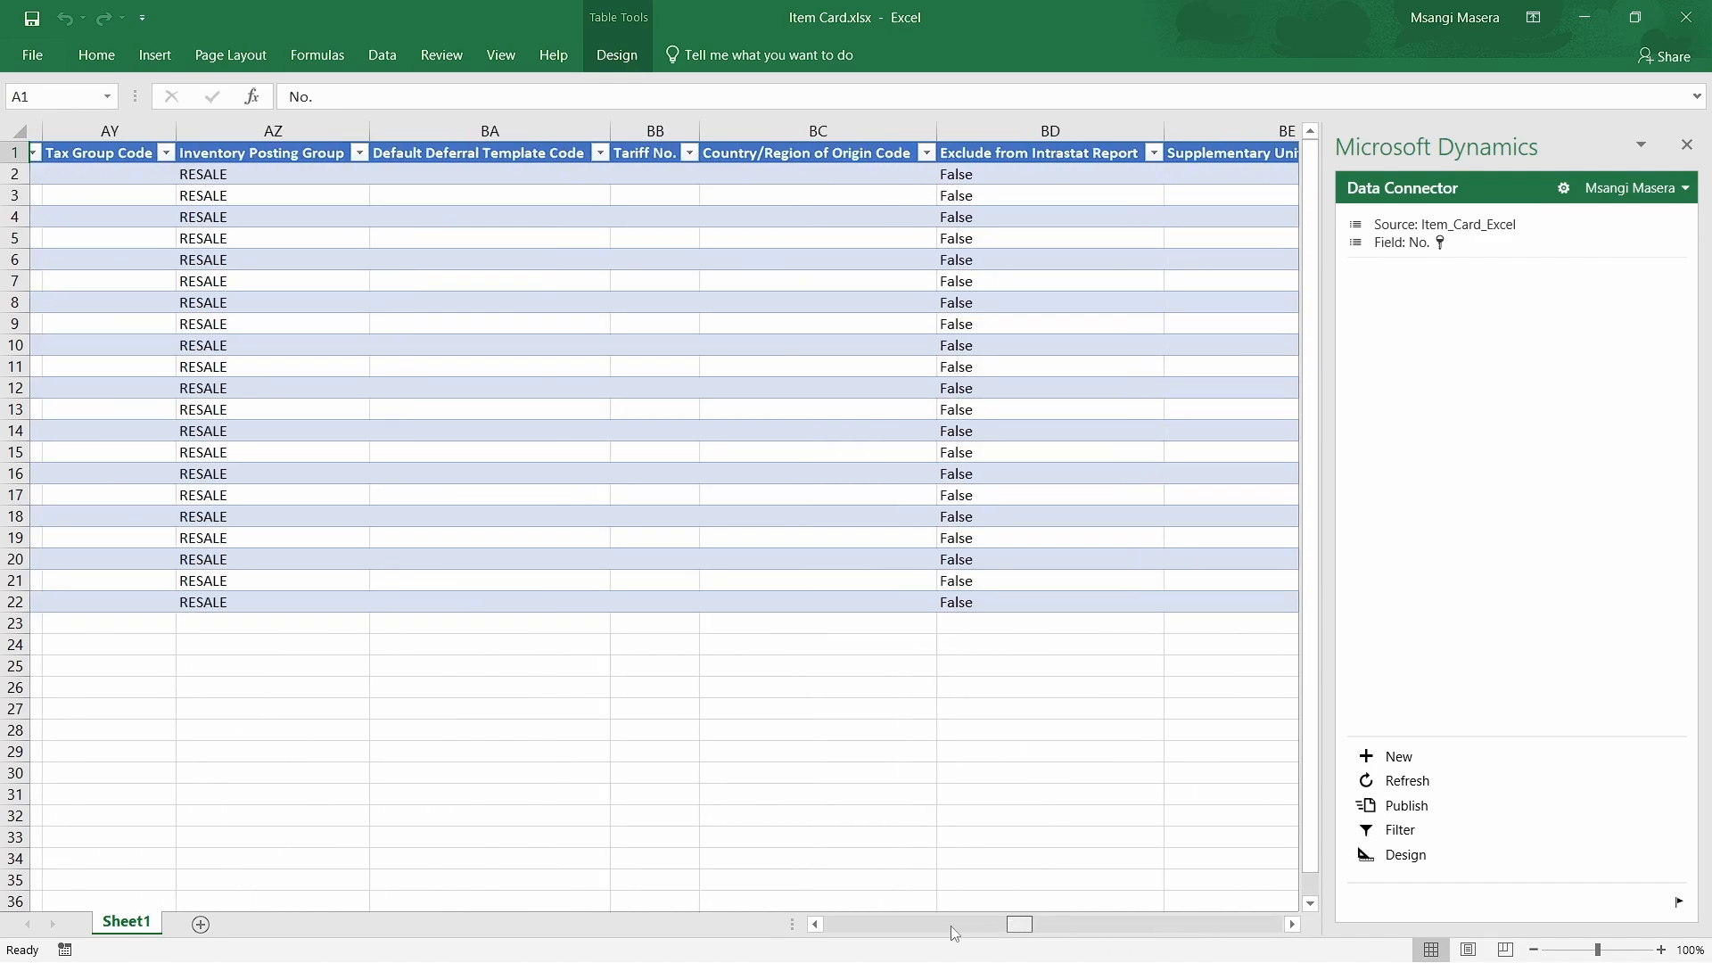
{"action": "left_click", "coordinate": [838, 928]}
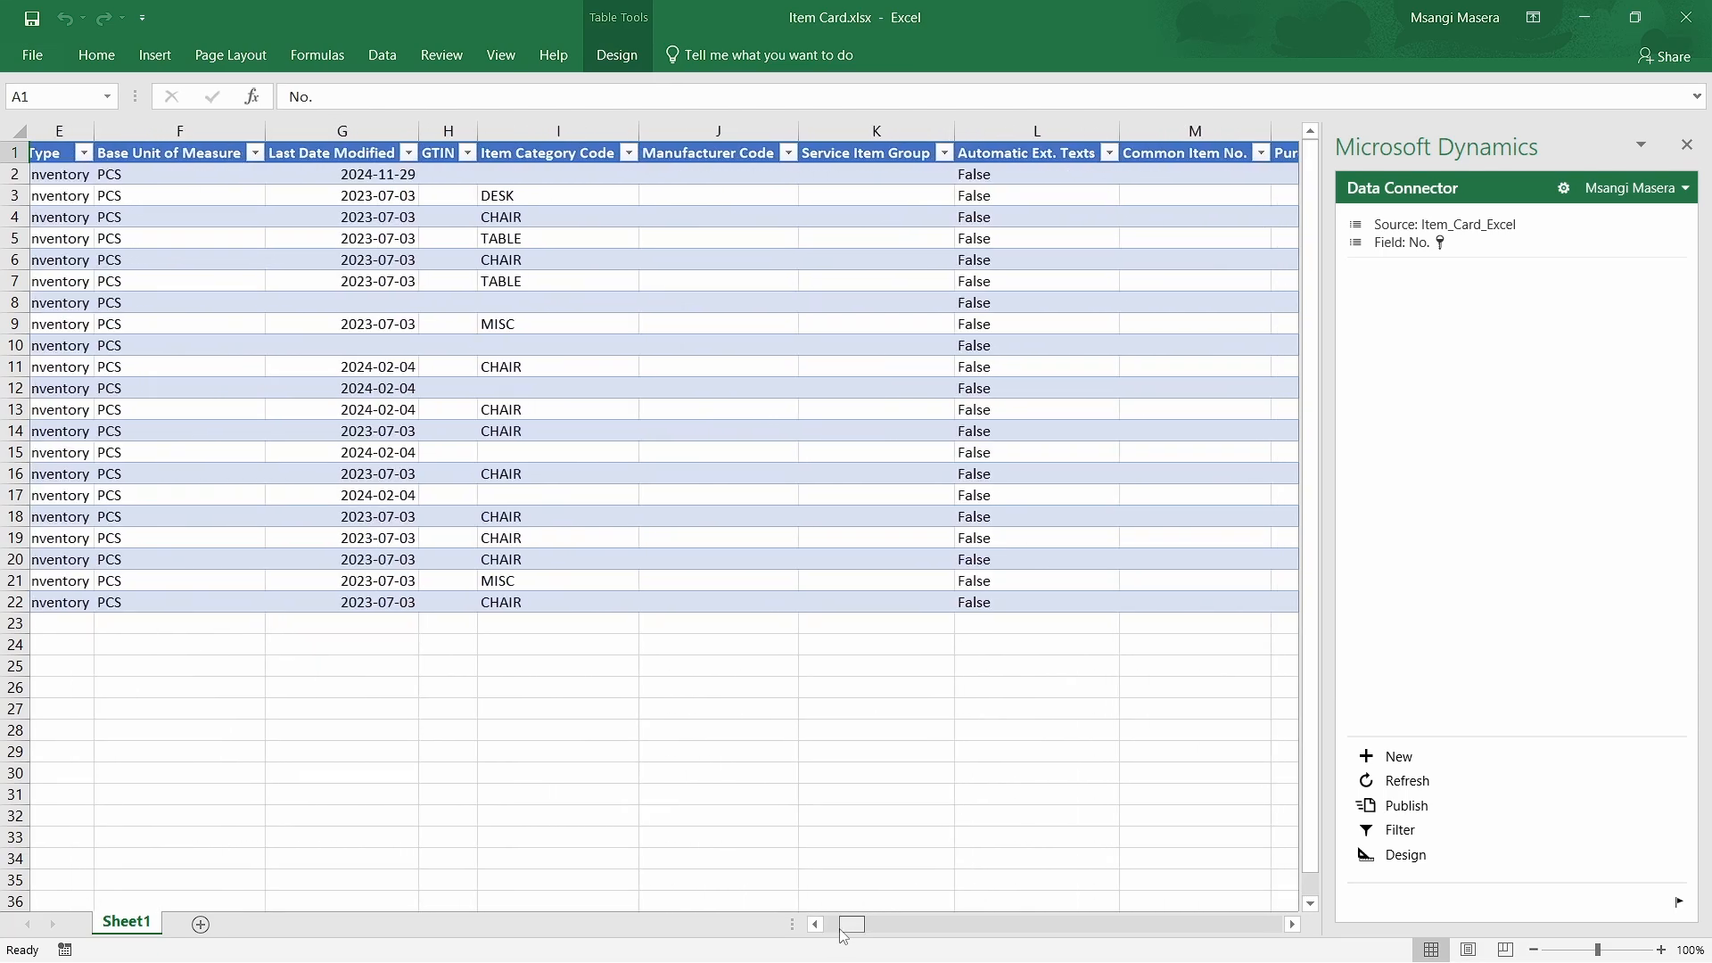
{"action": "left_click", "coordinate": [828, 927]}
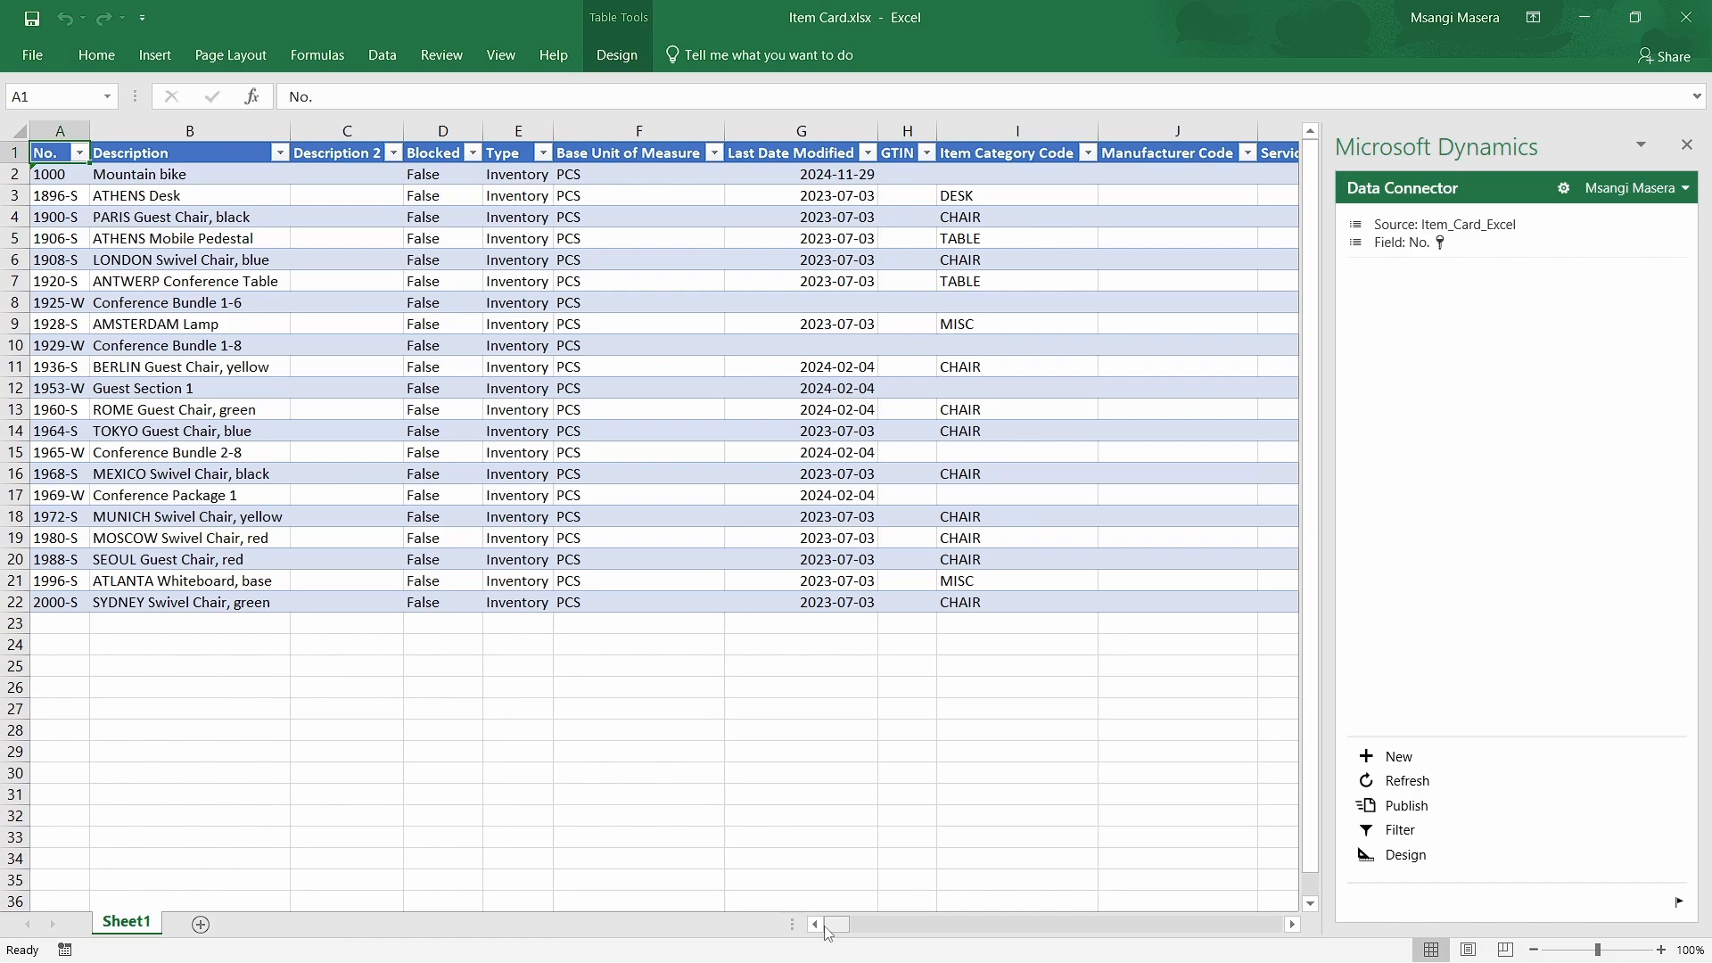
{"action": "left_click", "coordinate": [936, 924]}
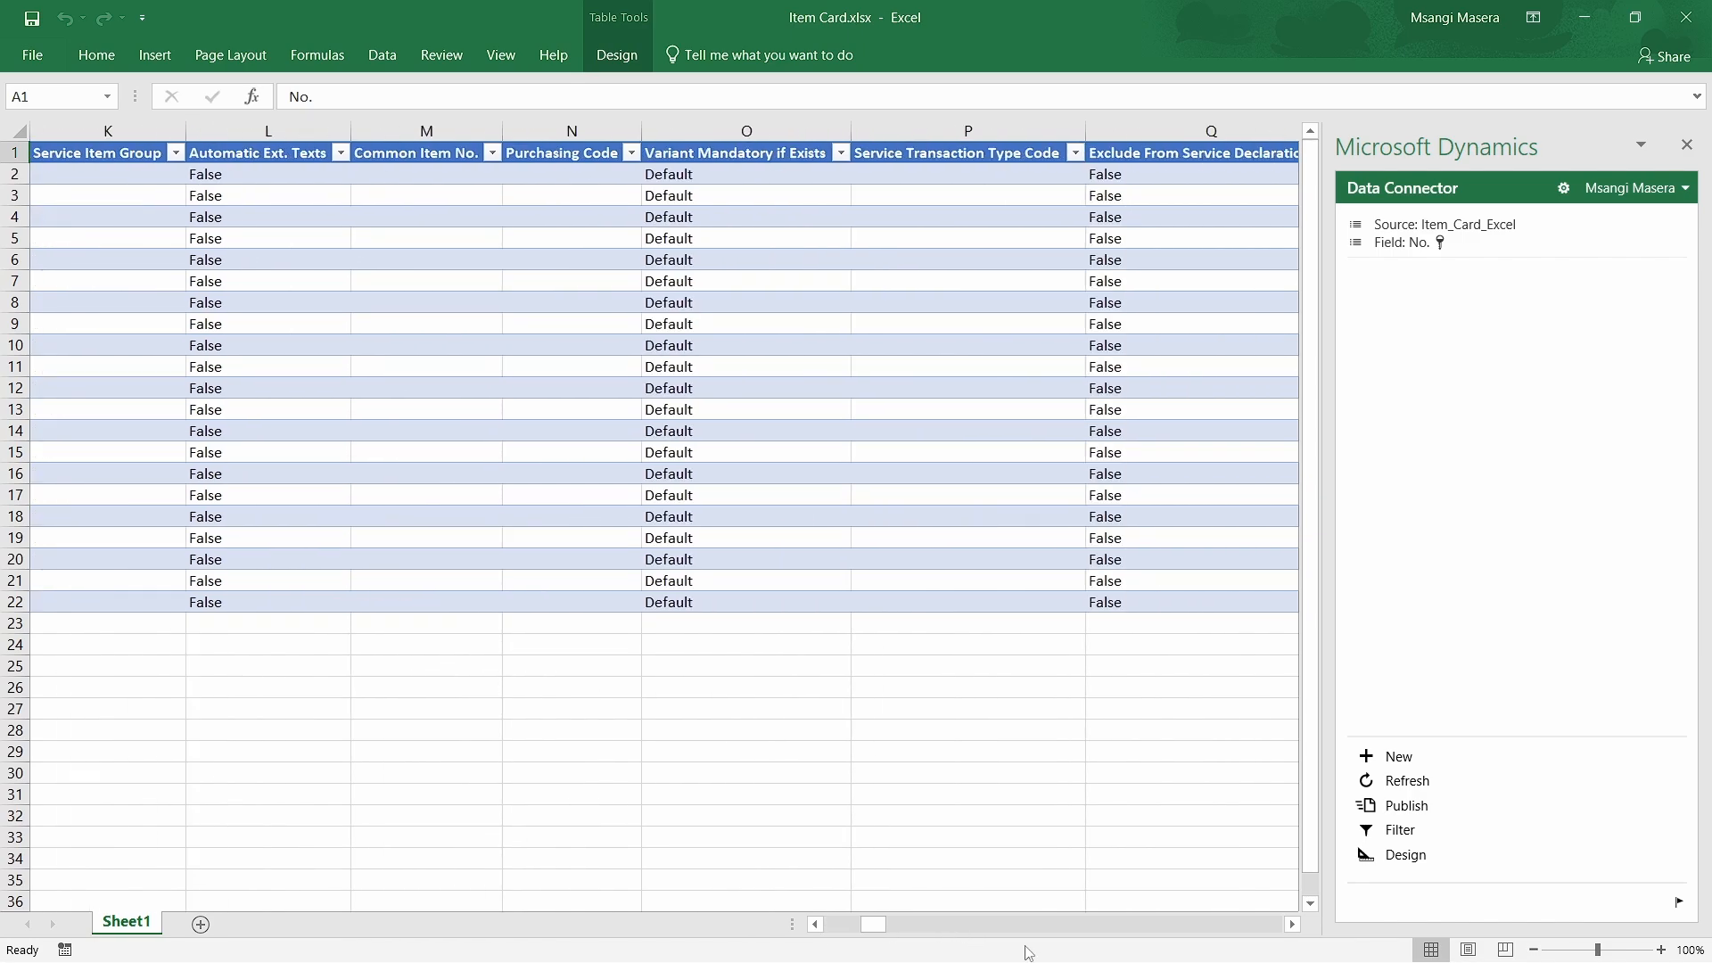
{"action": "left_click", "coordinate": [1104, 931]}
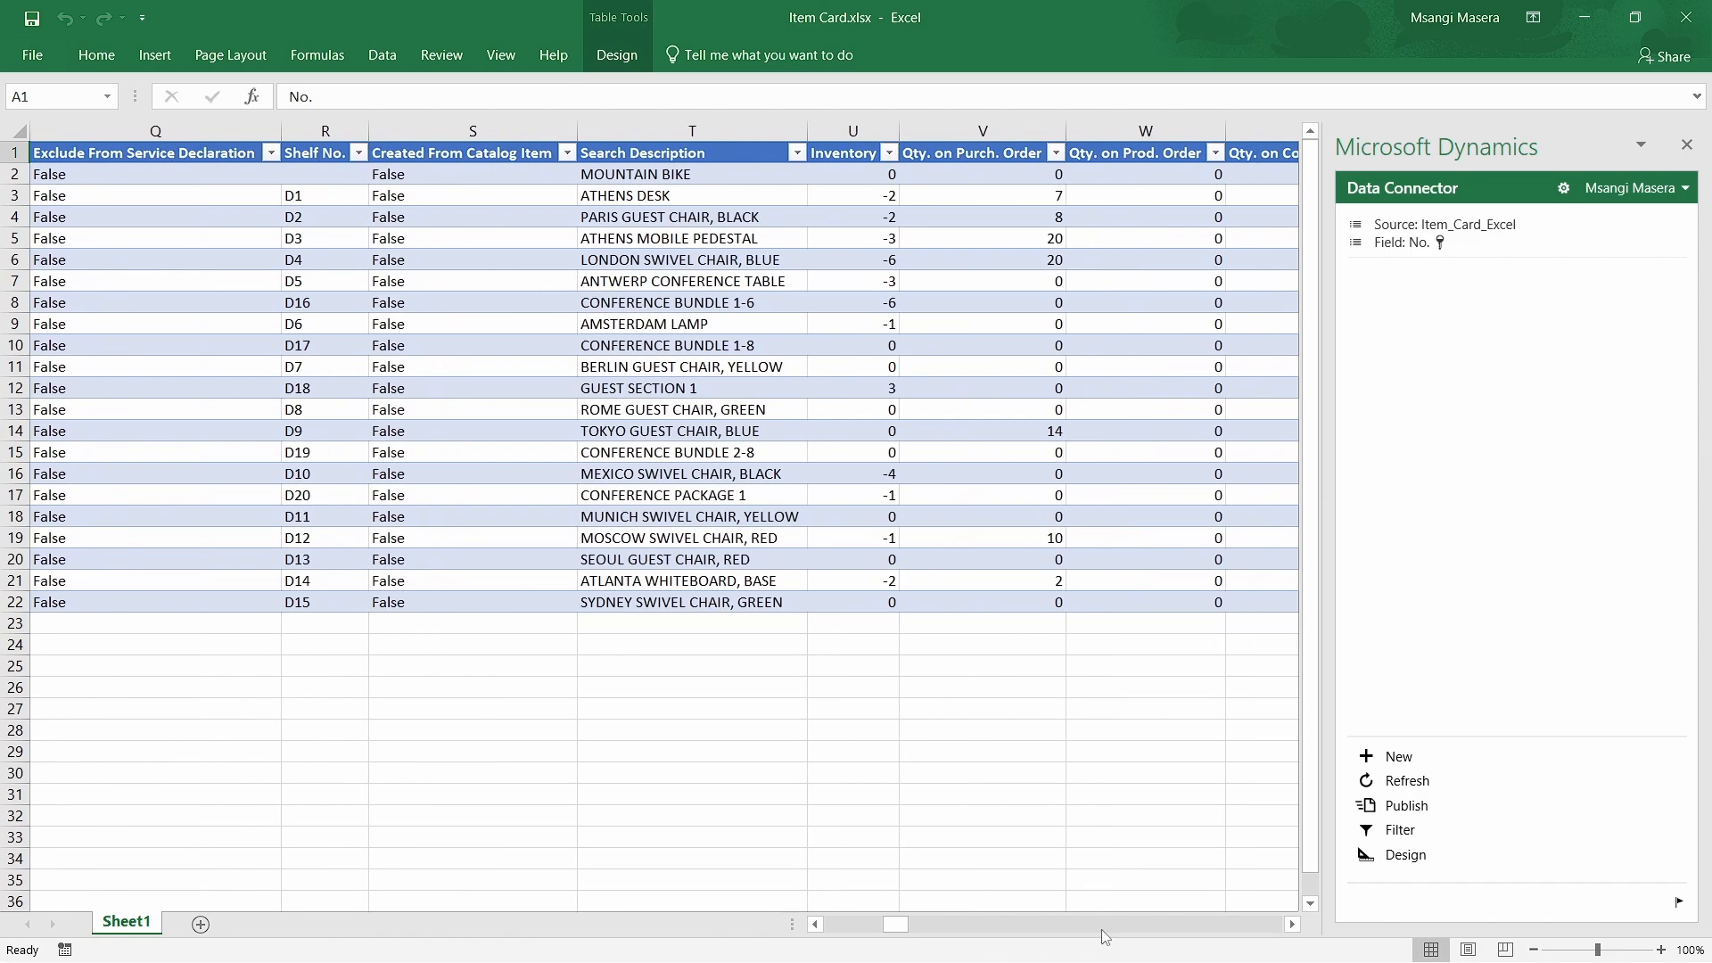
{"action": "left_click", "coordinate": [1104, 931]}
{"action": "left_click", "coordinate": [1104, 931]}
{"action": "left_click", "coordinate": [1158, 925]}
{"action": "left_click", "coordinate": [1159, 925]}
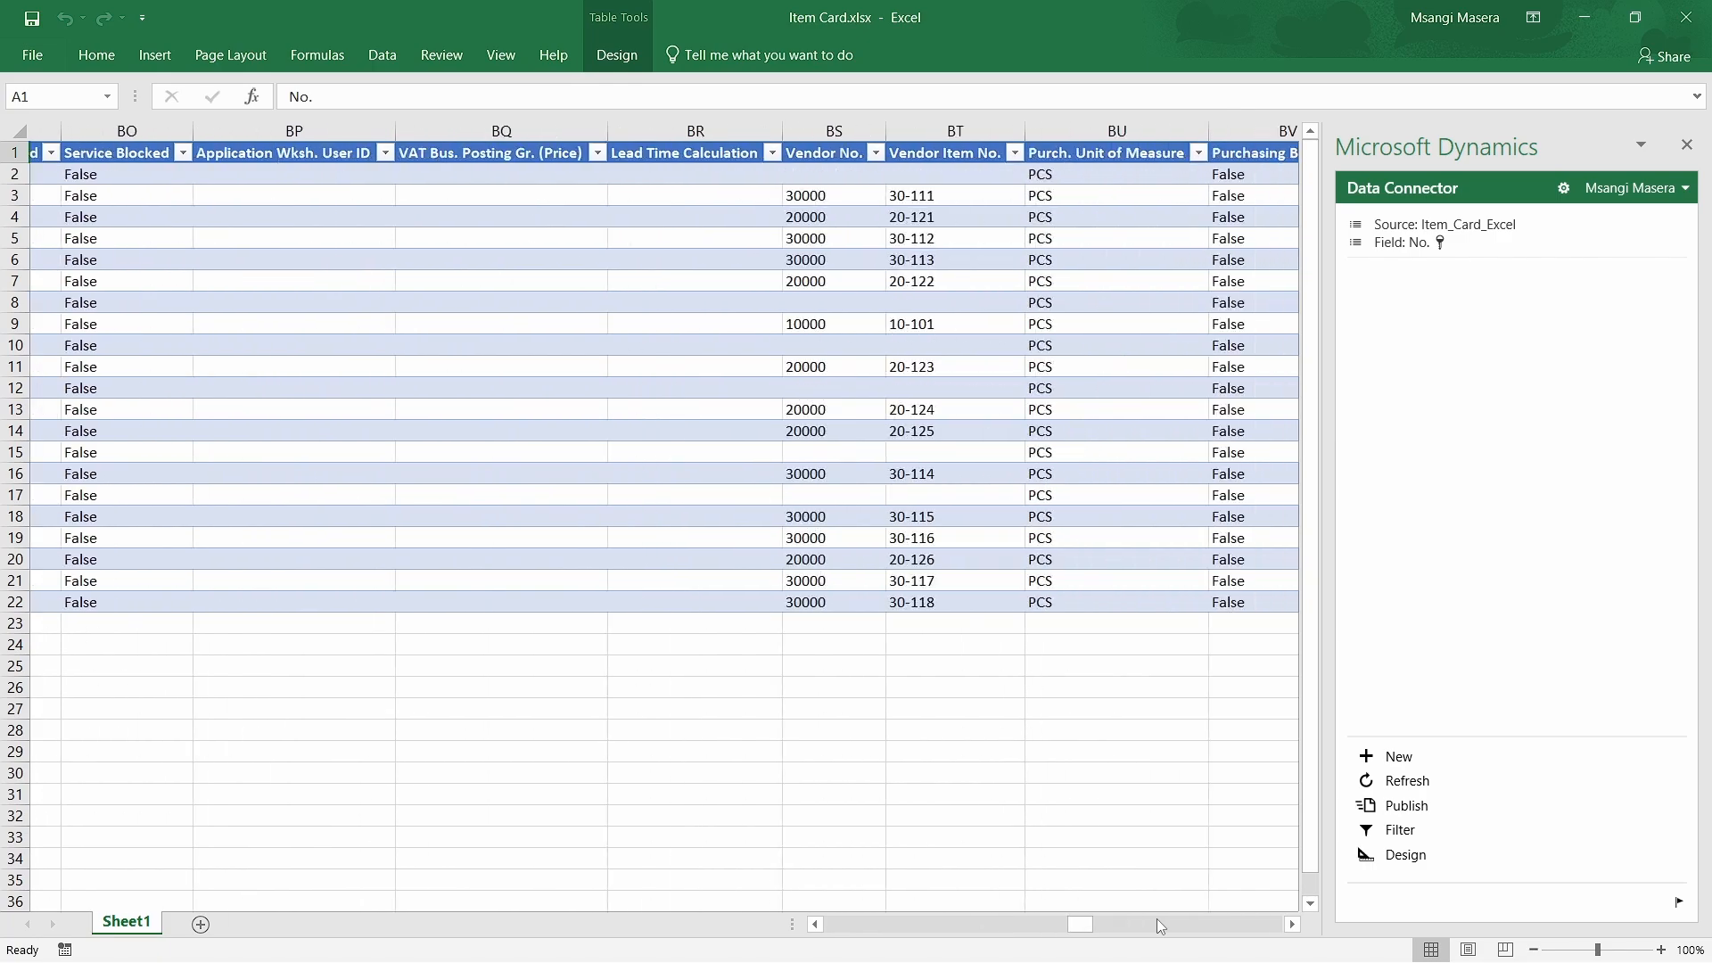
{"action": "left_click", "coordinate": [1241, 931]}
{"action": "left_click", "coordinate": [1242, 930]}
{"action": "left_click", "coordinate": [1242, 928]}
{"action": "left_click", "coordinate": [1241, 927]}
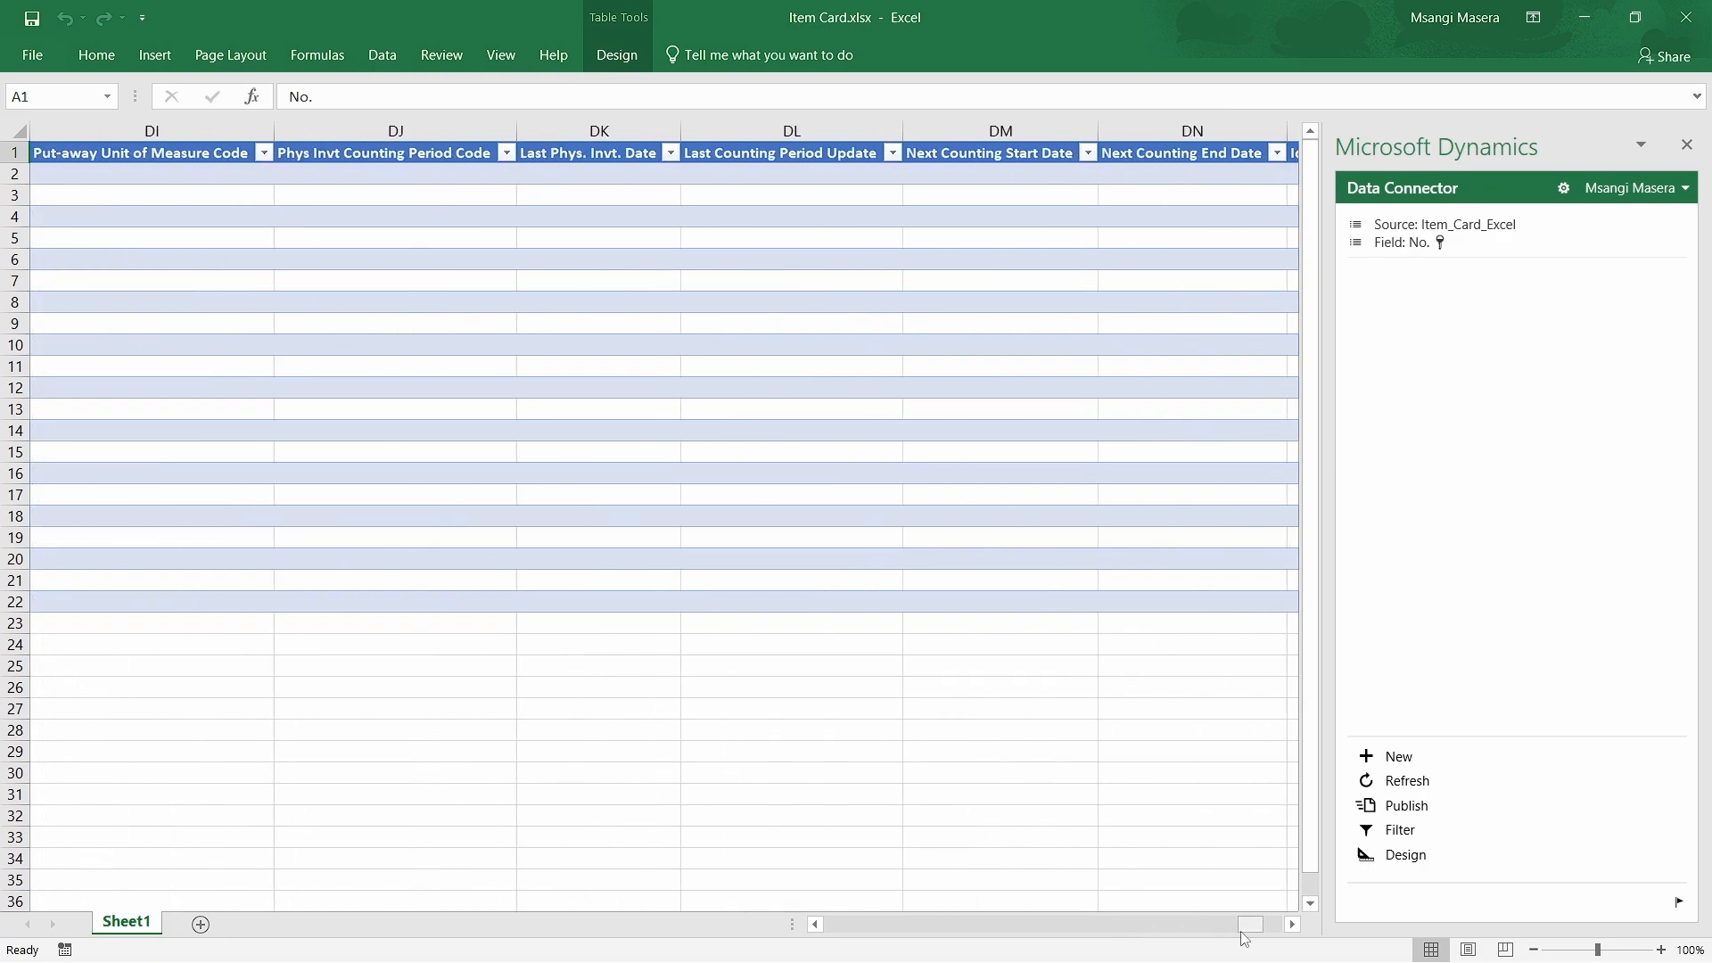
{"action": "left_click", "coordinate": [987, 924]}
{"action": "left_click", "coordinate": [861, 923]}
{"action": "left_click", "coordinate": [862, 923]}
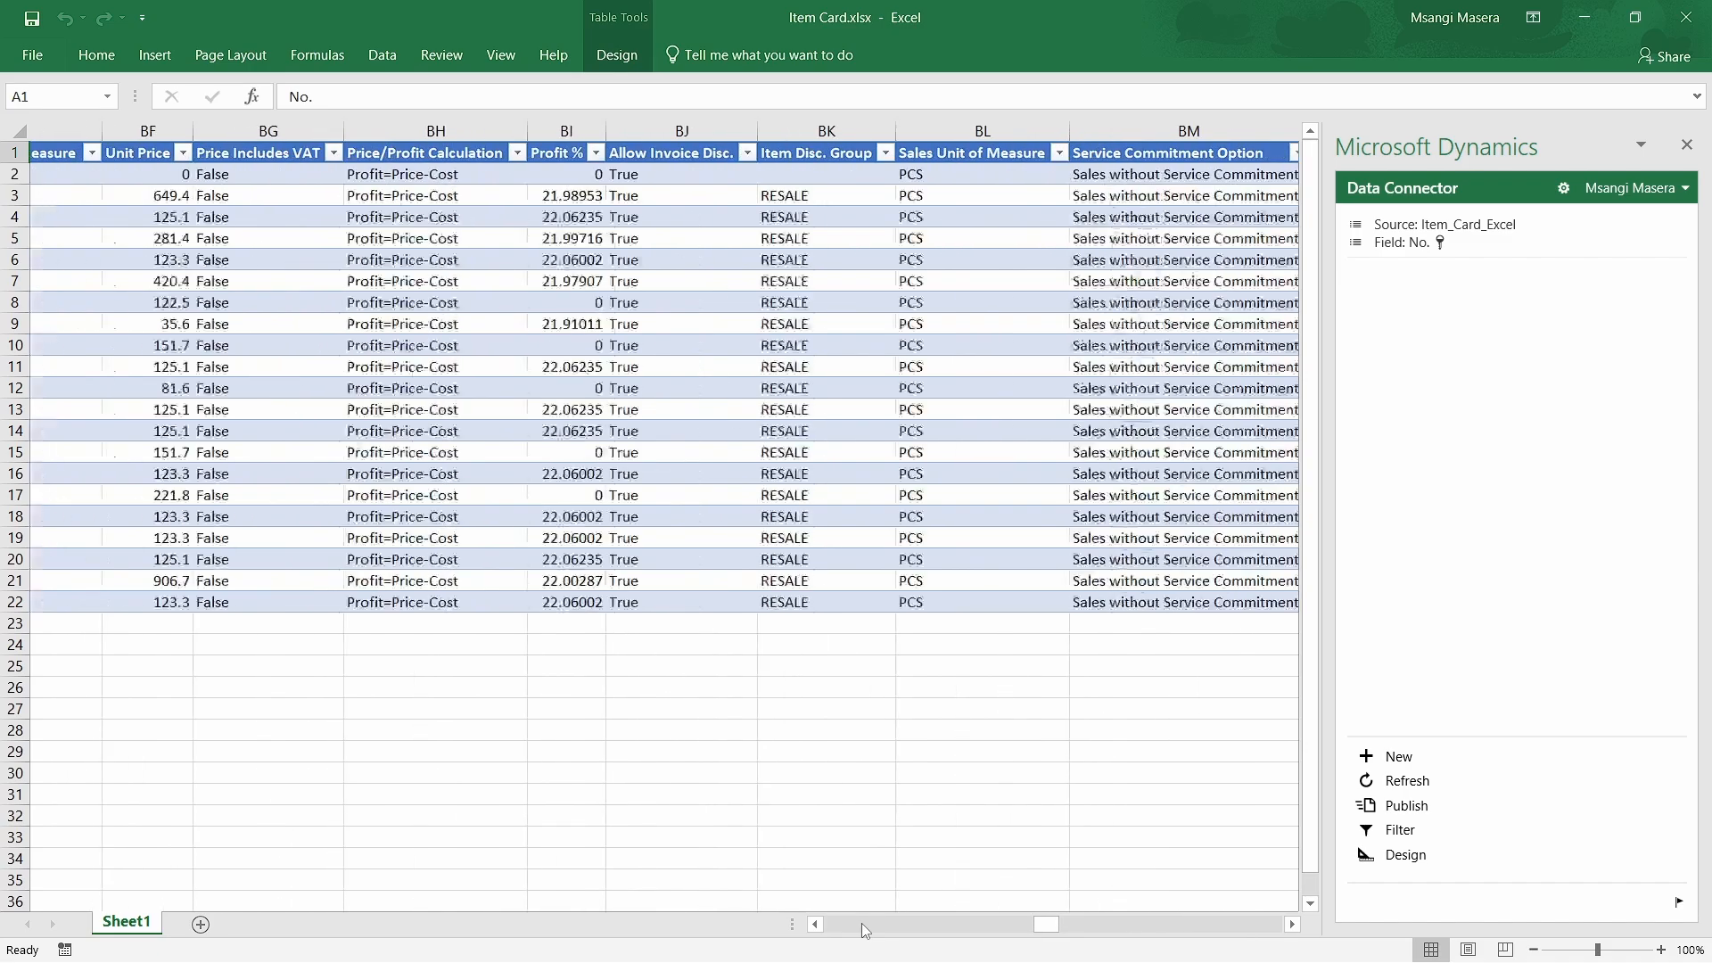
{"action": "left_click", "coordinate": [862, 923]}
{"action": "left_click", "coordinate": [862, 923]}
{"action": "left_click", "coordinate": [862, 923]}
{"action": "left_click", "coordinate": [861, 922]}
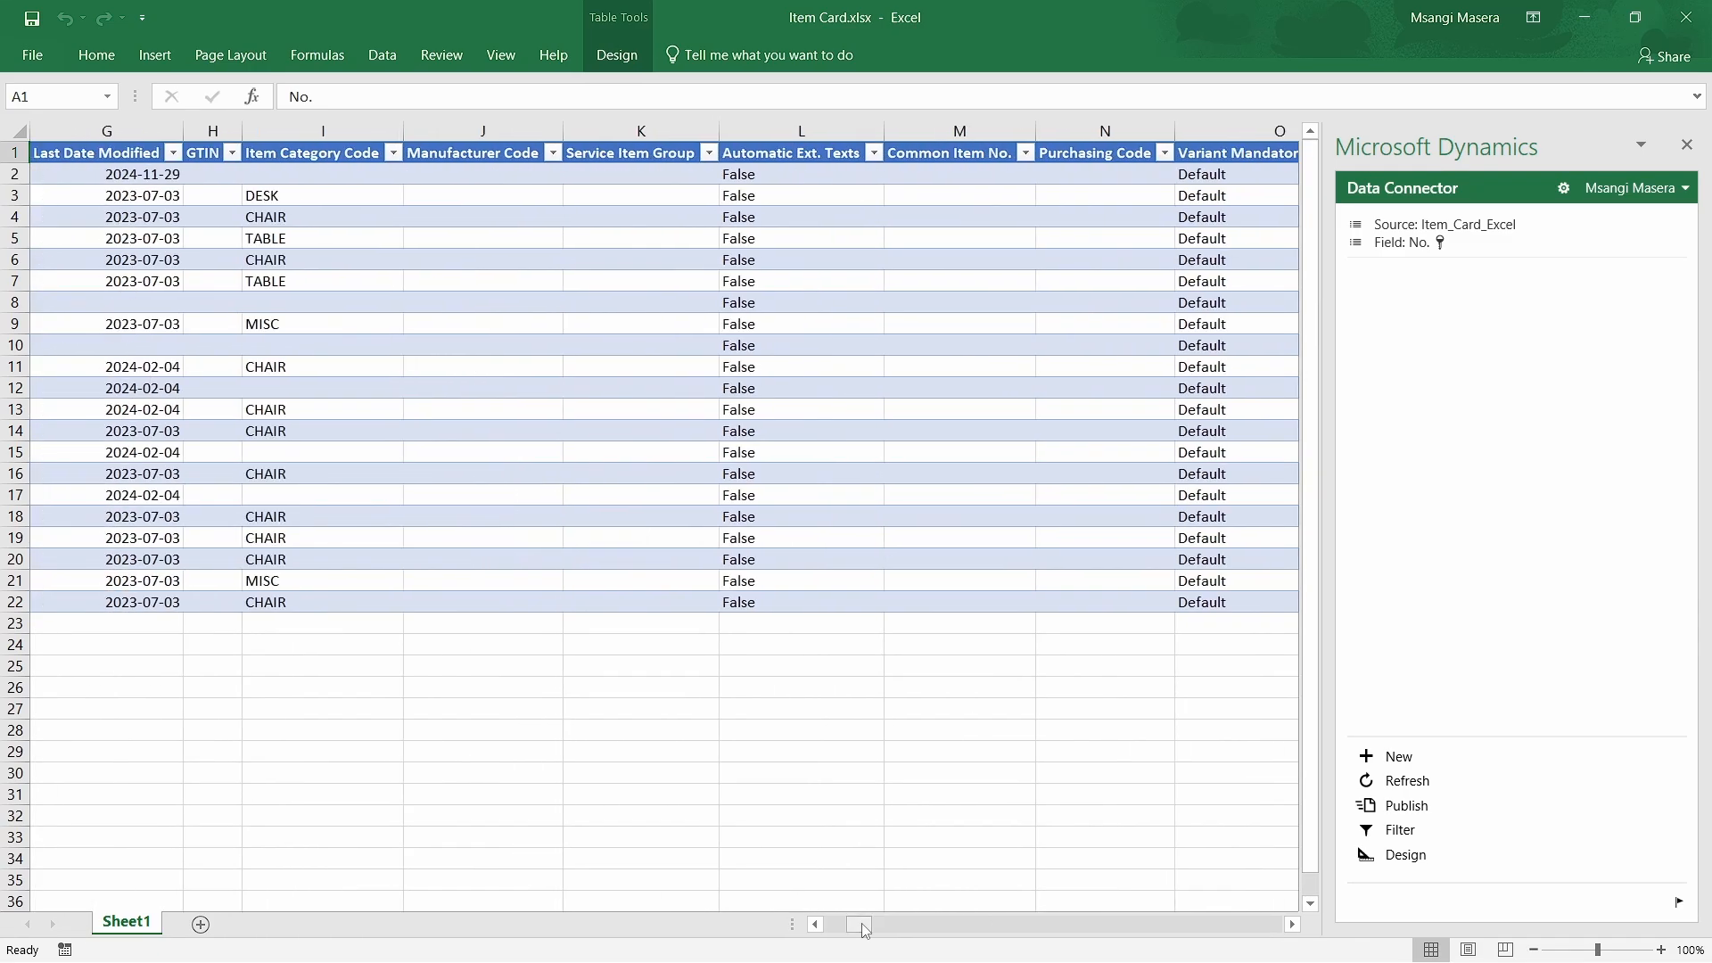
{"action": "left_click", "coordinate": [821, 922]}
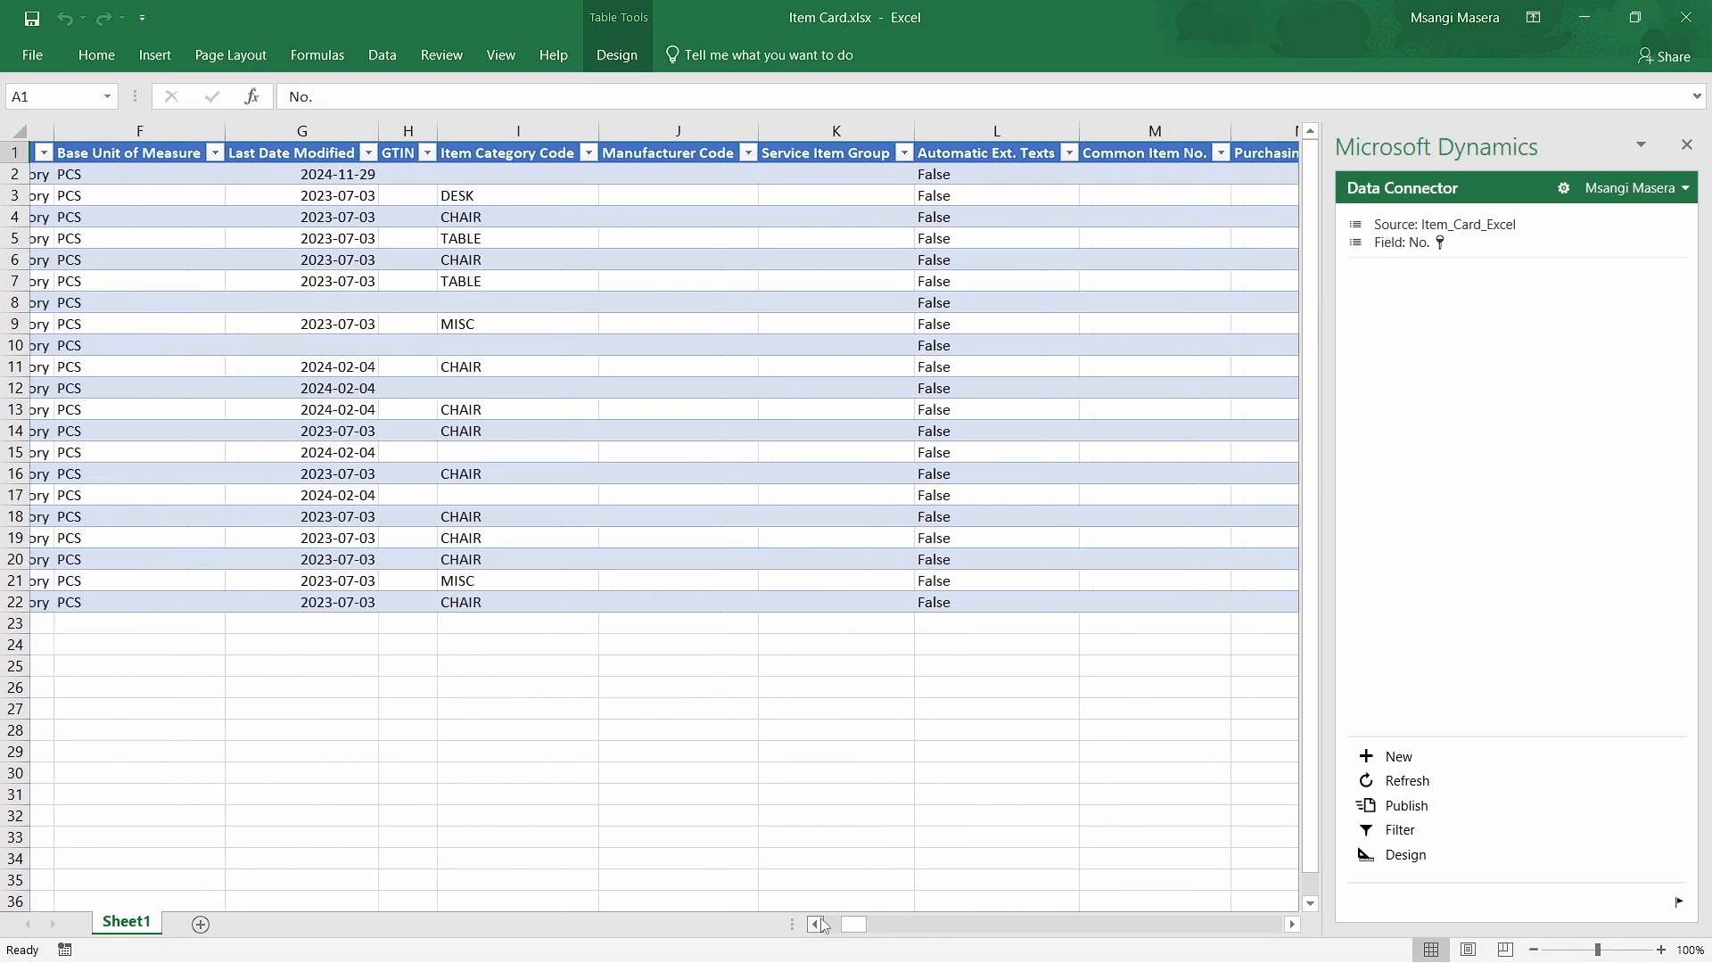
{"action": "left_click", "coordinate": [822, 922]}
{"action": "left_click", "coordinate": [821, 922]}
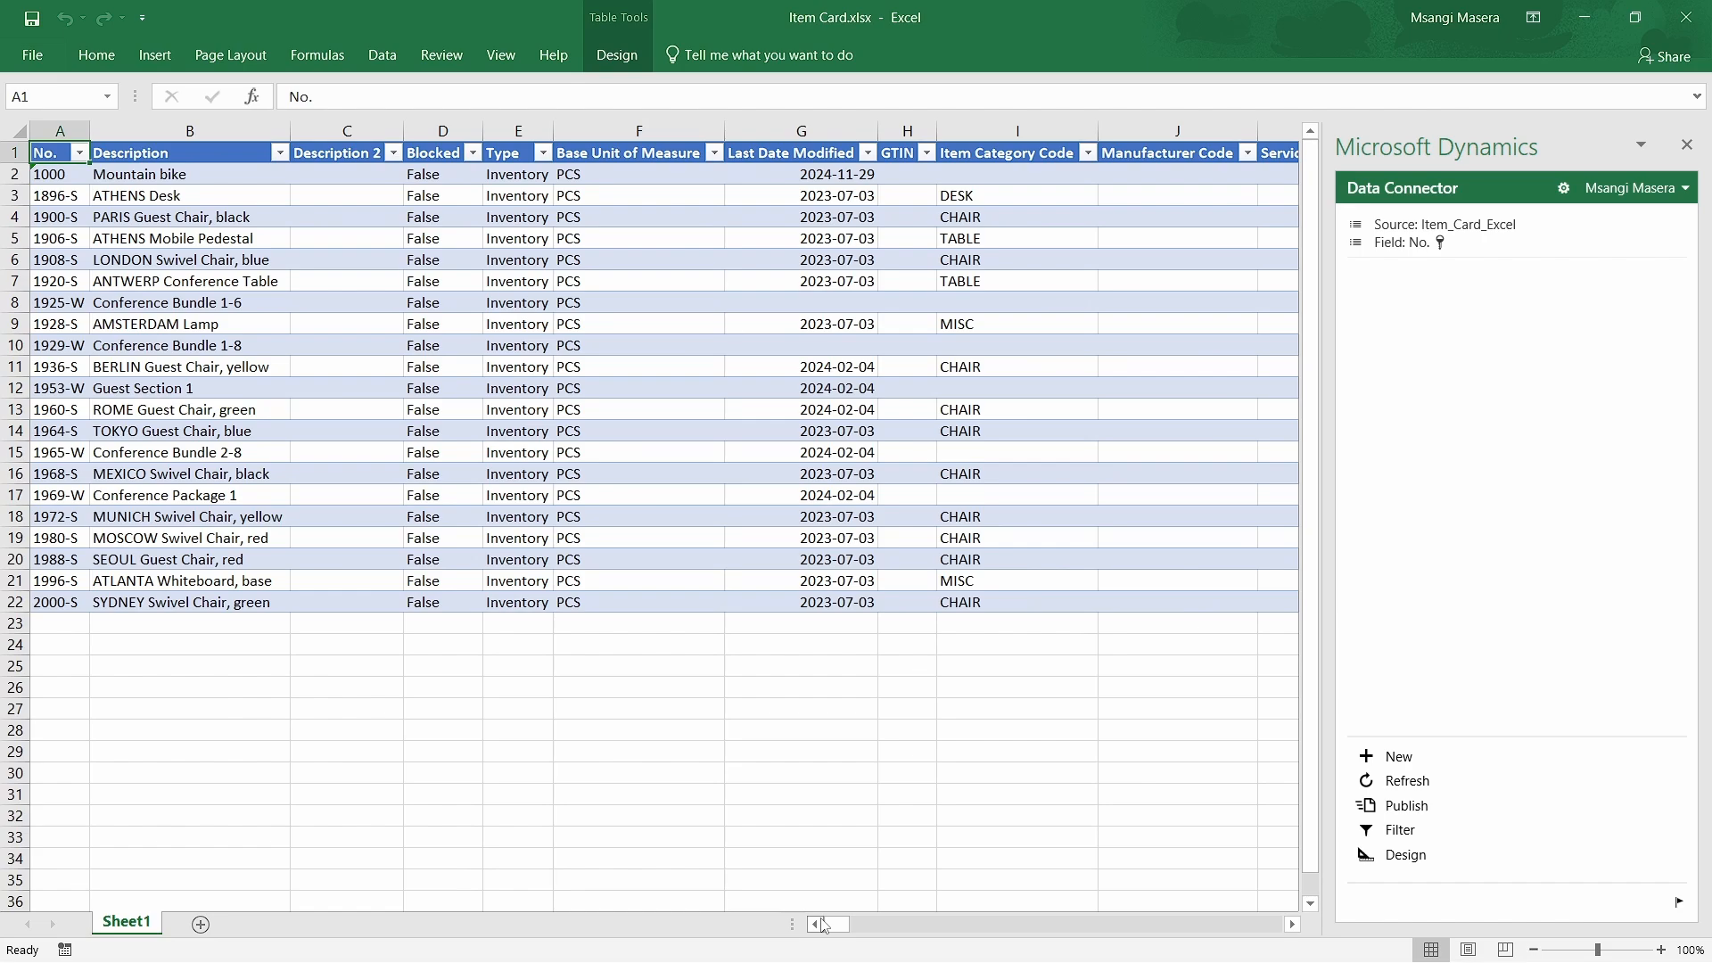
Delete rows 3 through 22 of the item table, from ATHENS Desk to SYDNEY Swivel Chair, keeping only the Mountain bike row.
{"action": "left_click", "coordinate": [14, 602]}
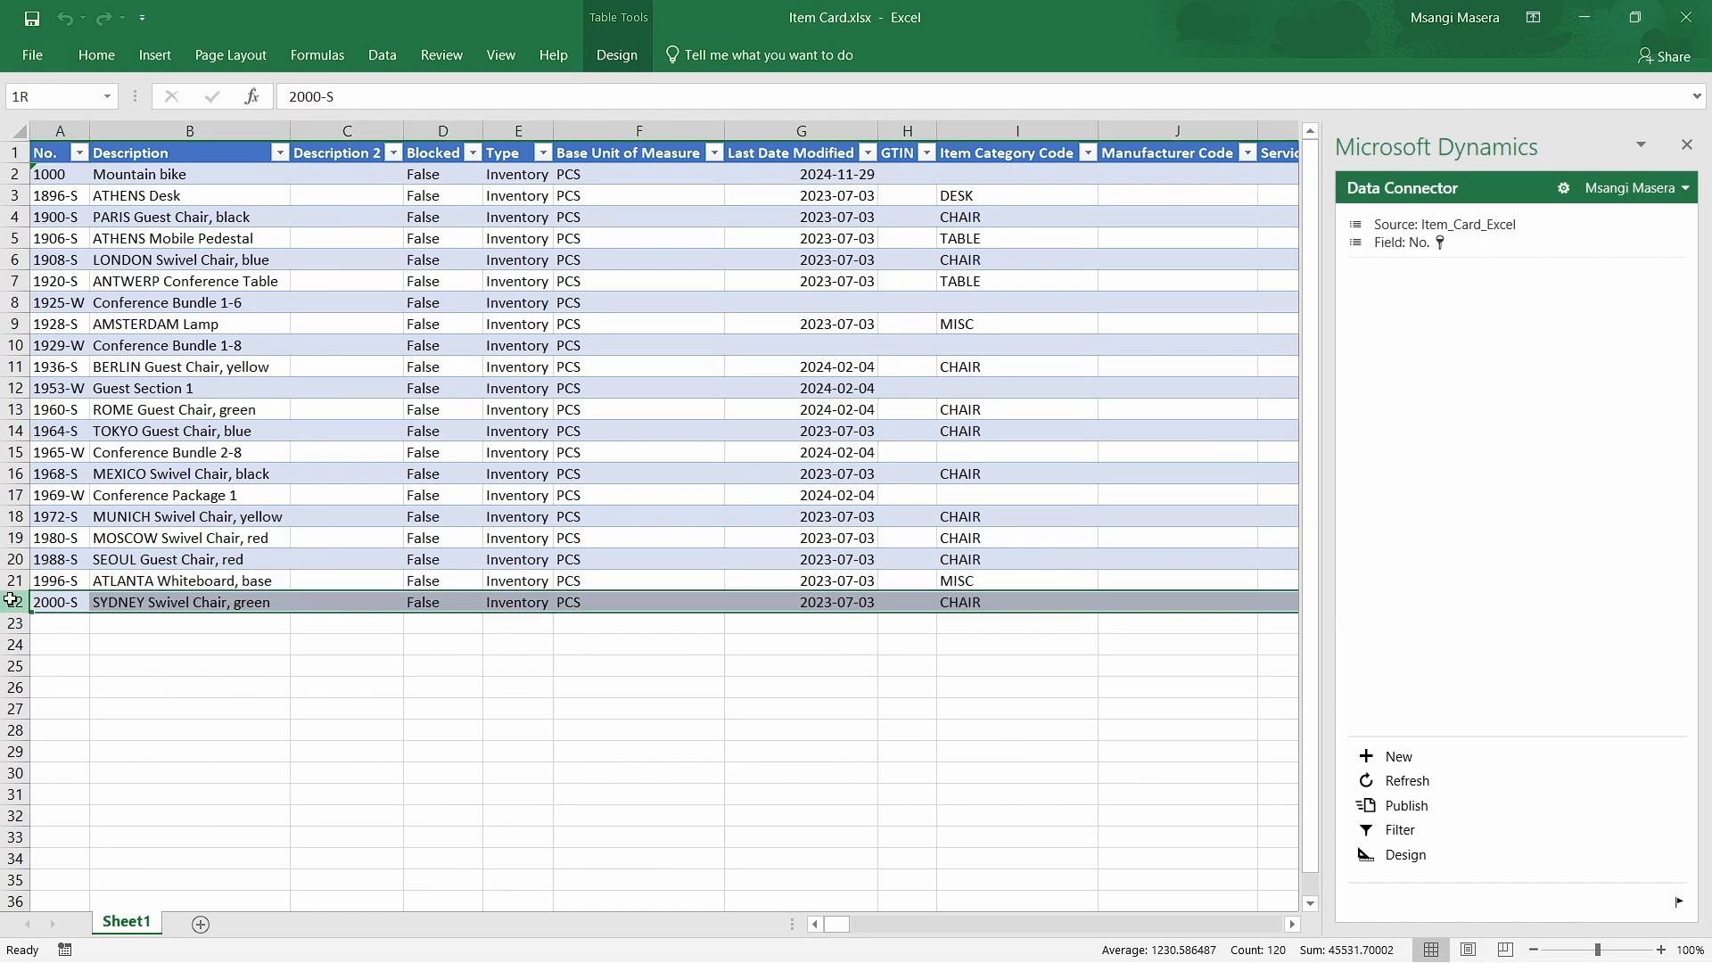
{"action": "left_click_drag", "start_coordinate": [4, 601], "coordinate": [5, 203]}
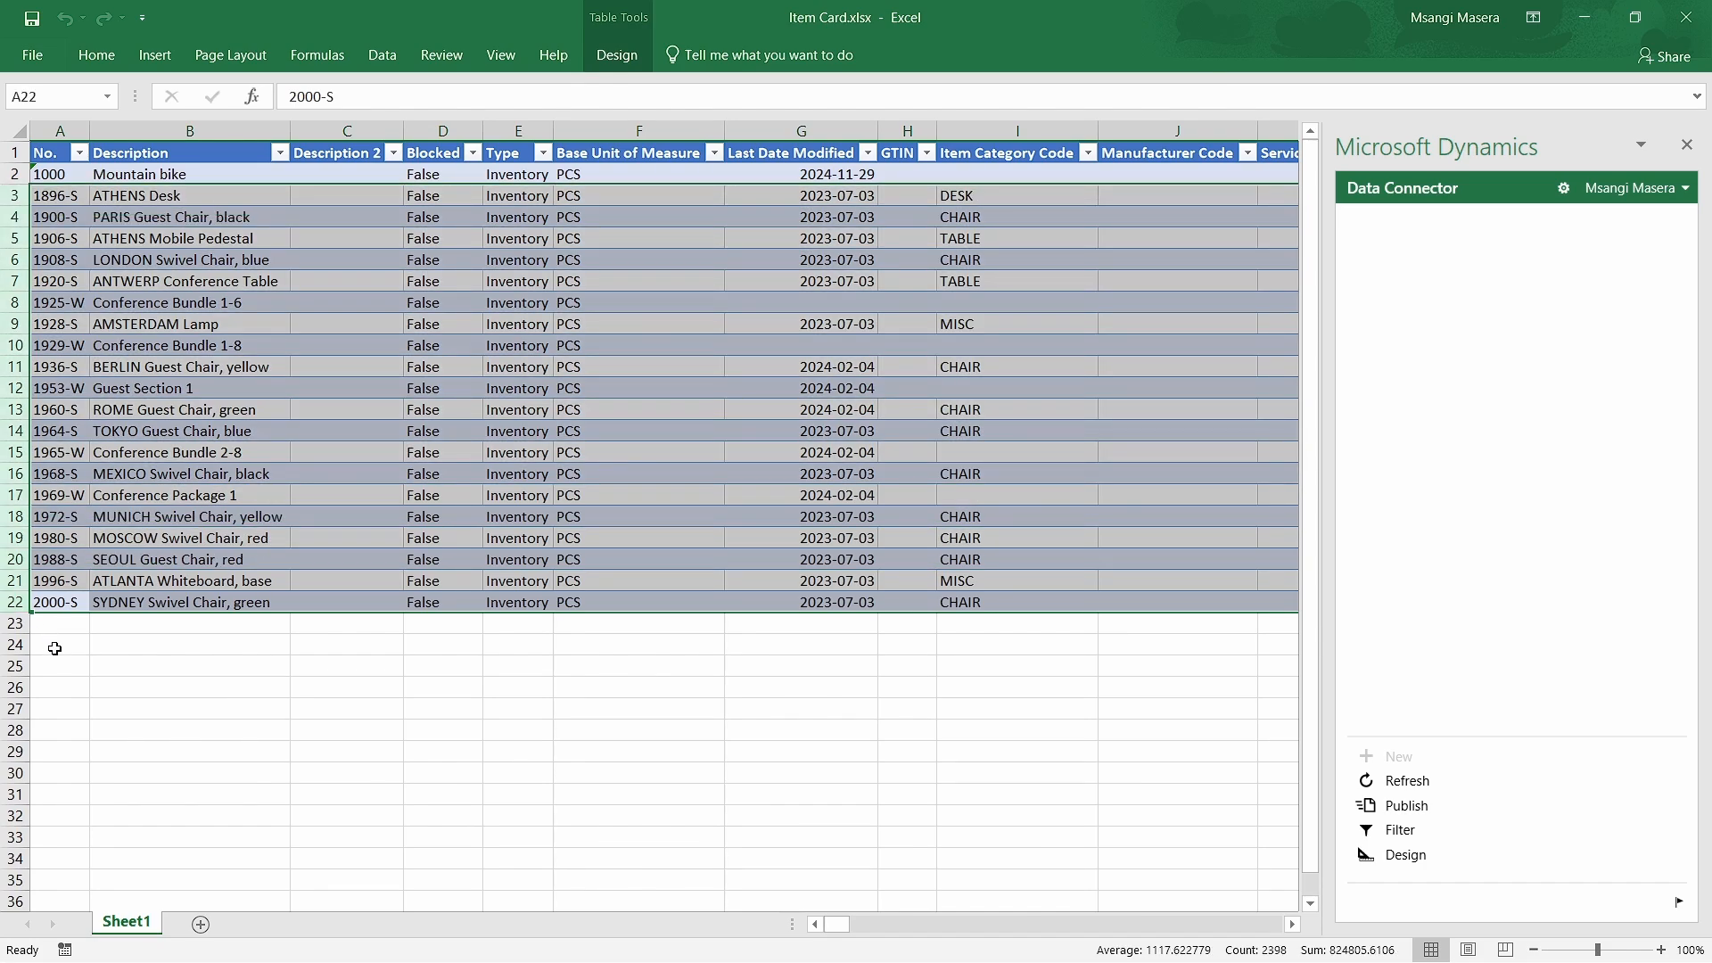
{"action": "right_click", "coordinate": [251, 497]}
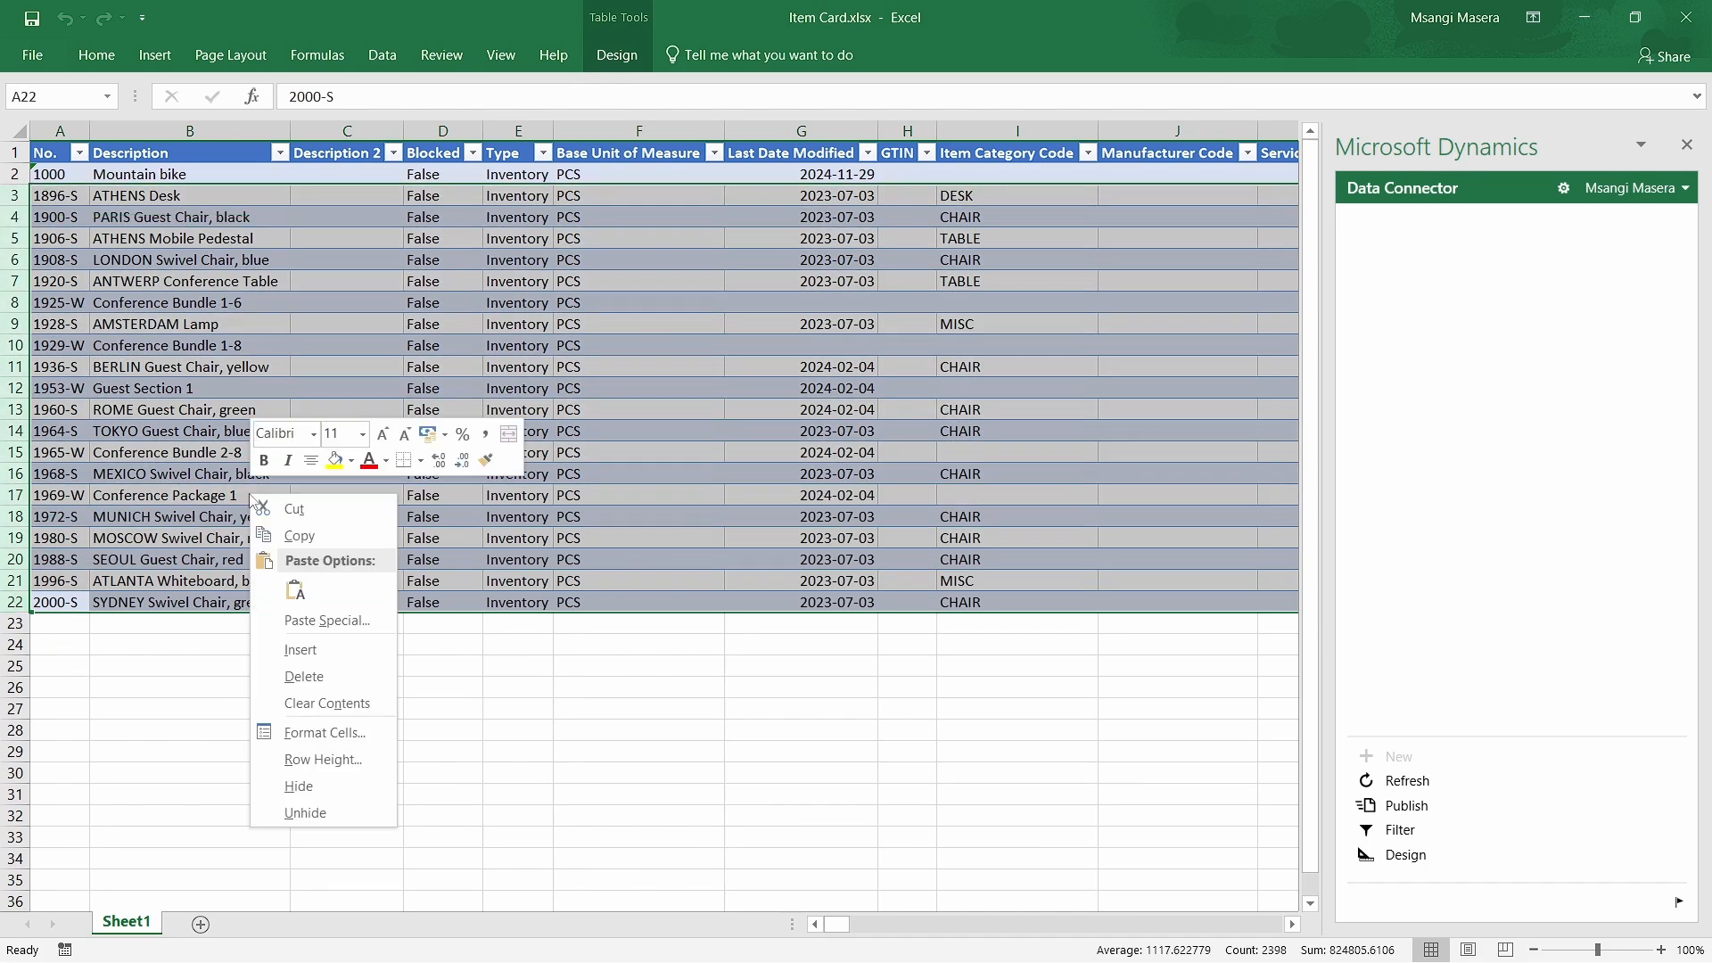
{"action": "left_click", "coordinate": [350, 669]}
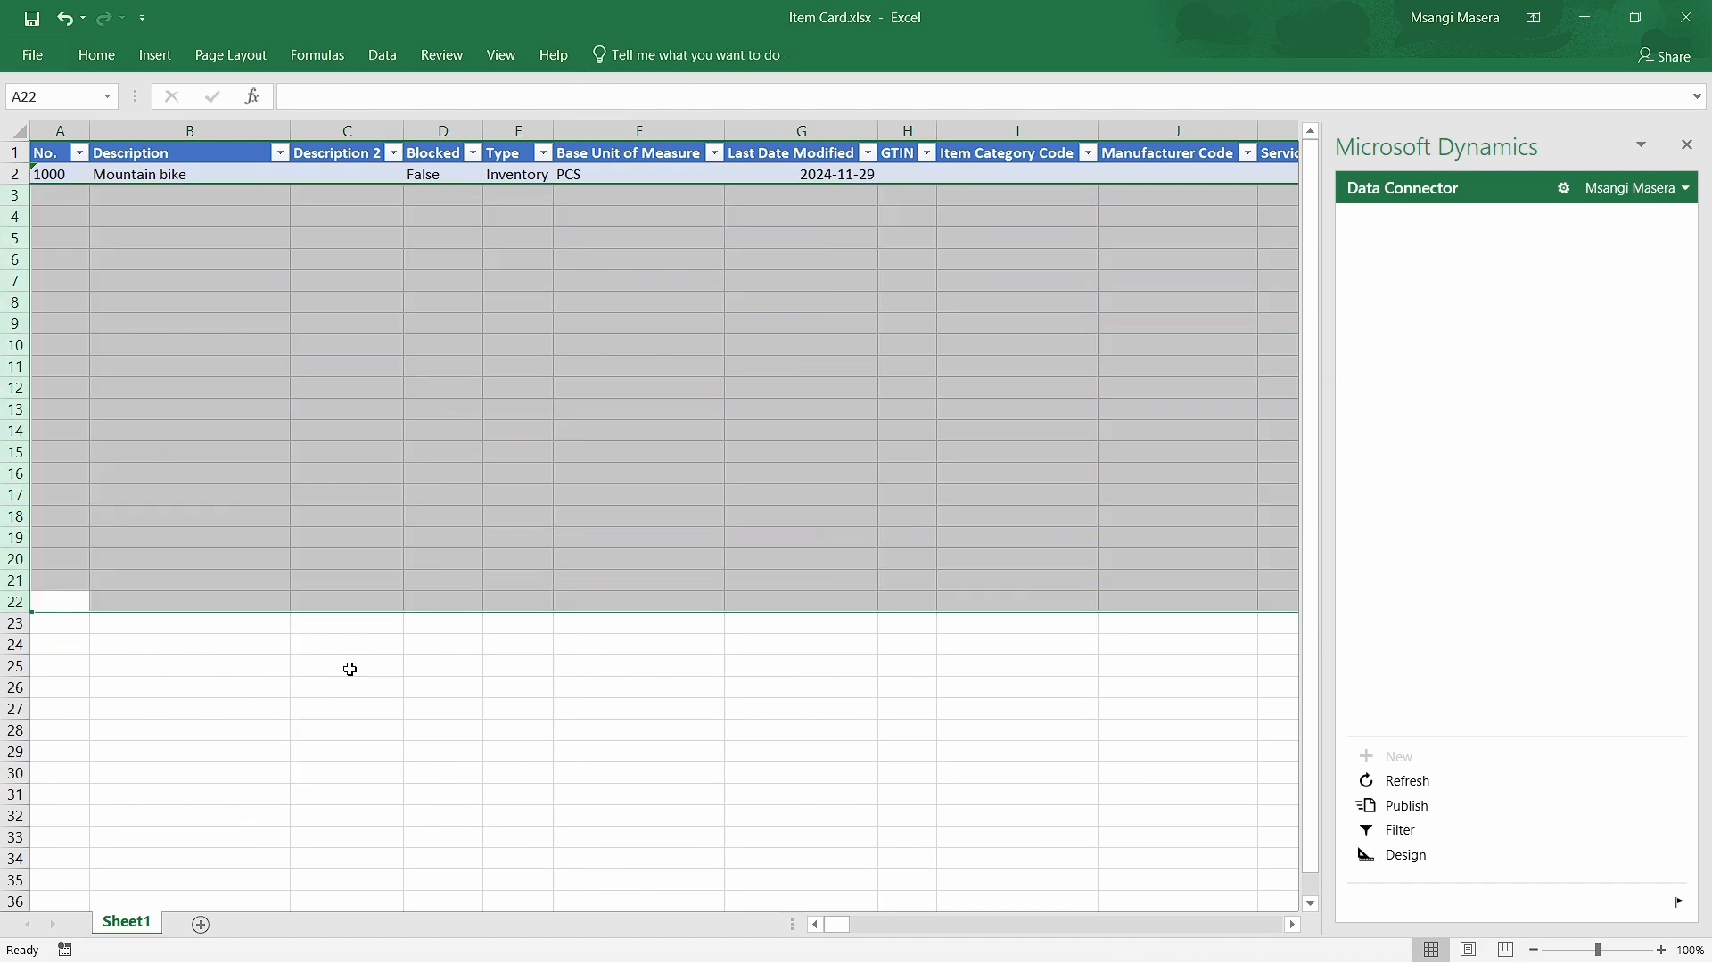
Publish the item row deletions to Business Central and accept the publishing confirmation.
{"action": "left_click", "coordinate": [1040, 173]}
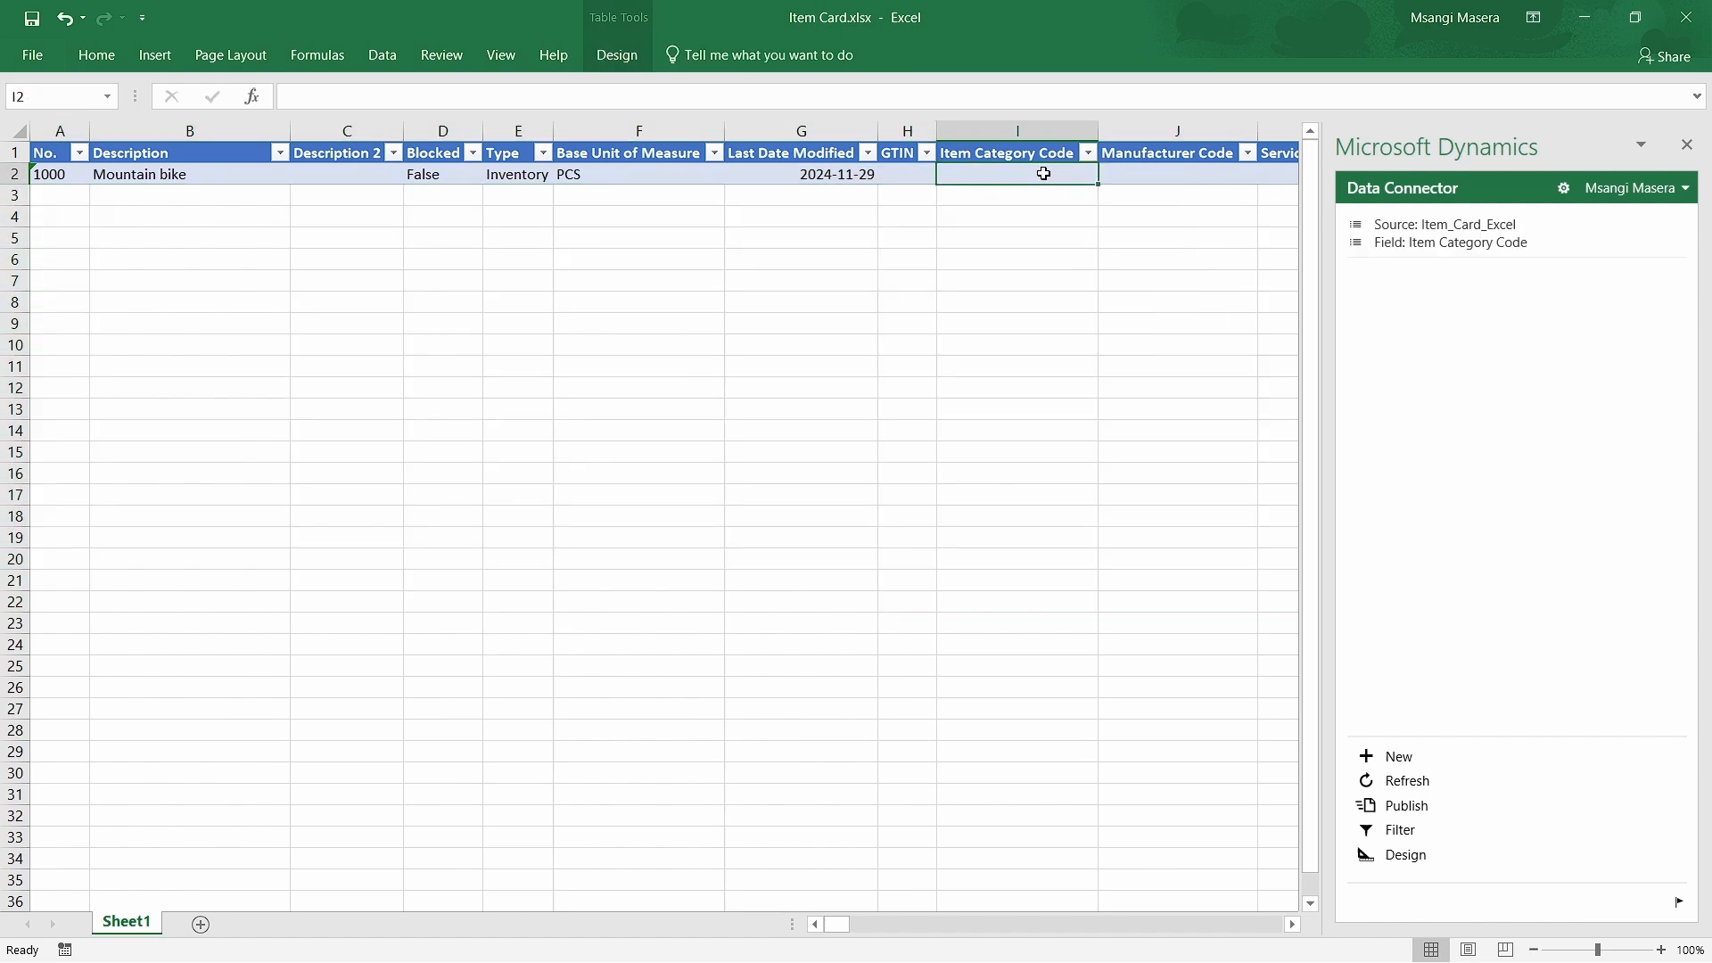
{"action": "left_click", "coordinate": [1409, 803]}
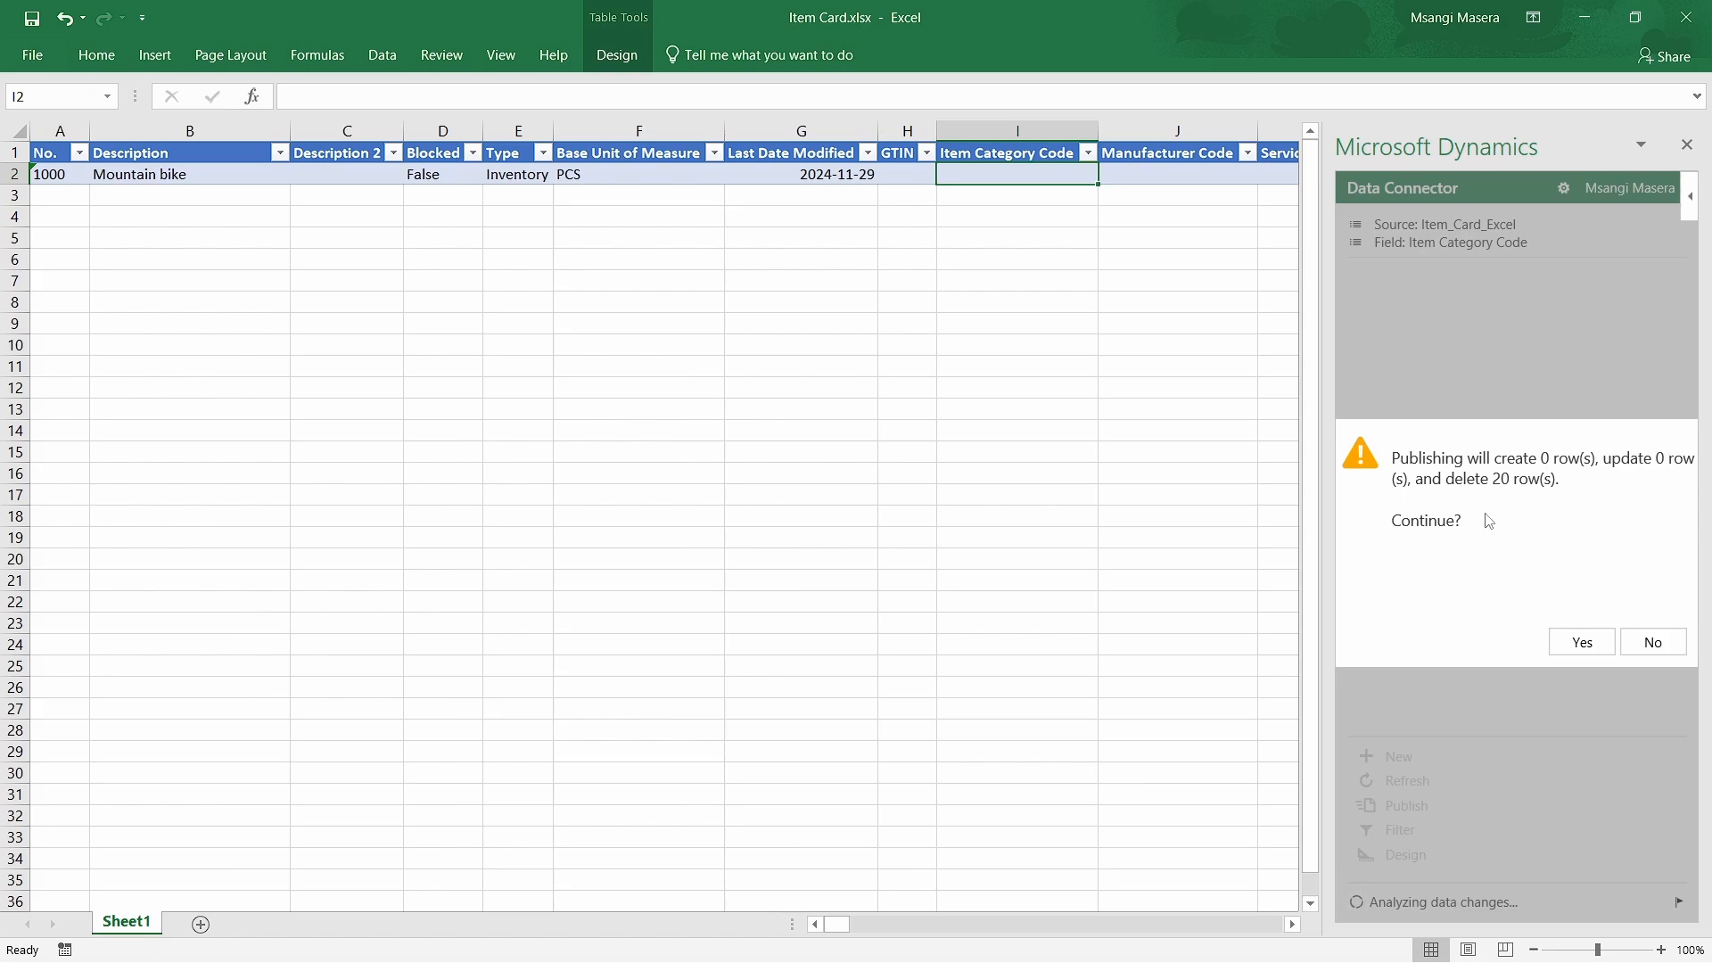
{"action": "left_click", "coordinate": [1575, 642]}
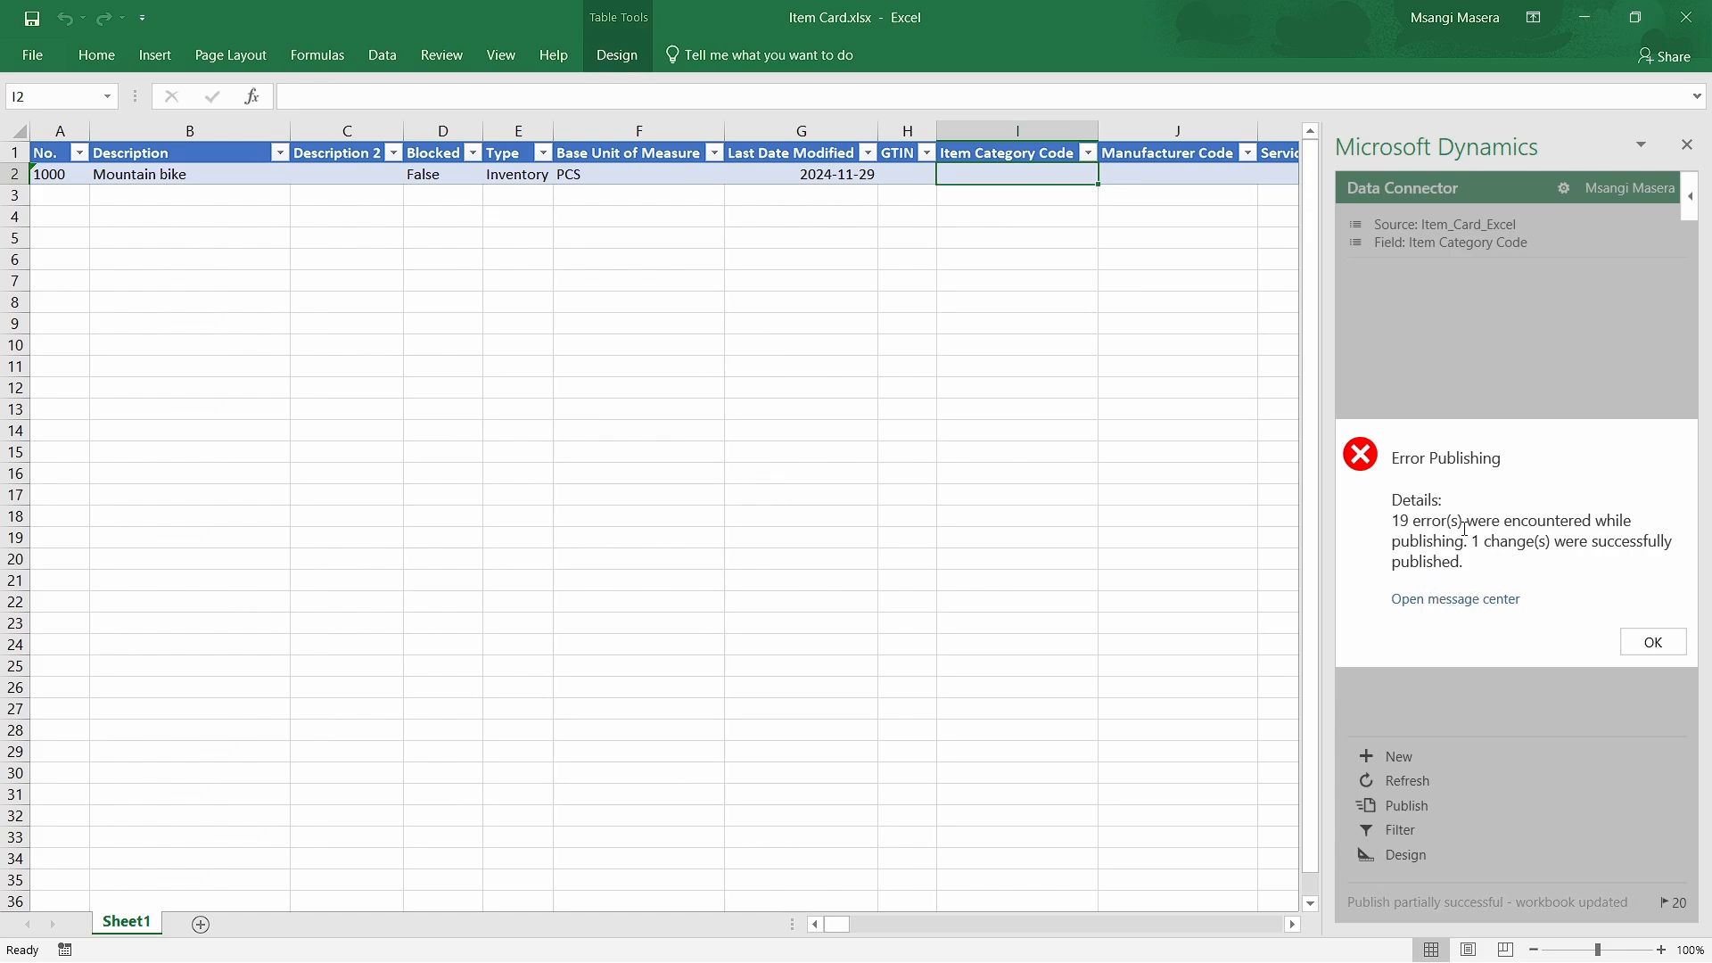
Read through the publishing errors for the item deletions in the add-in's message center, and close it.
{"action": "left_click", "coordinate": [1445, 600]}
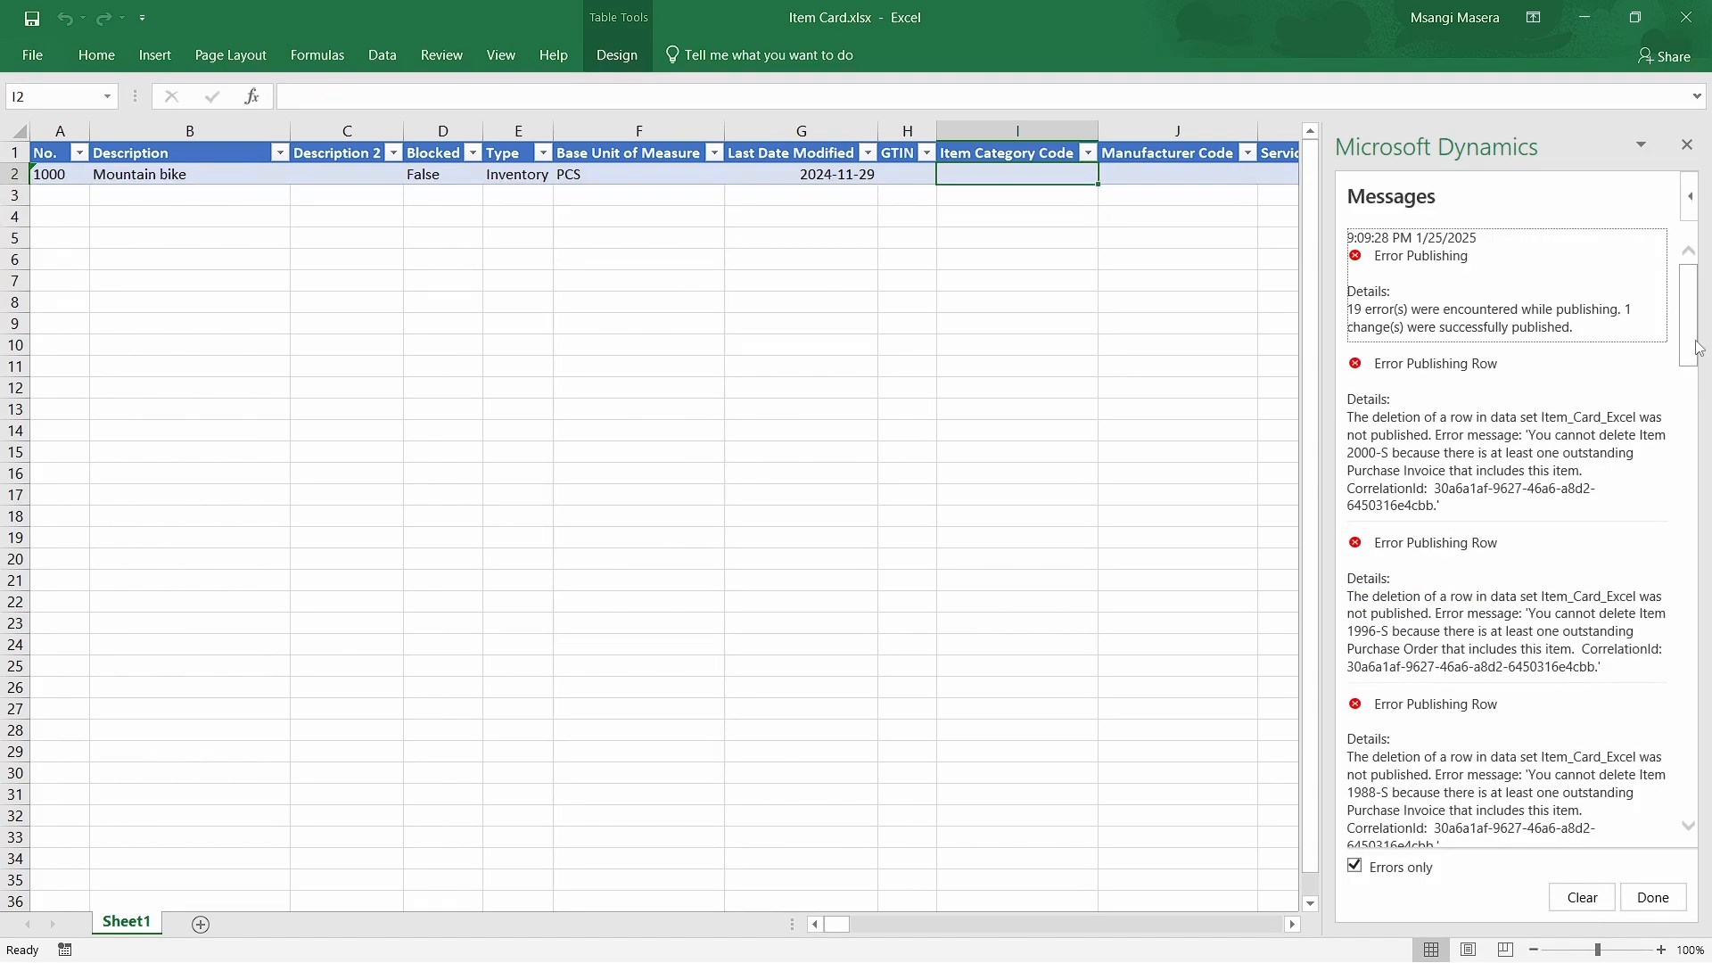
{"action": "left_click_drag", "start_coordinate": [1688, 319], "coordinate": [1670, 786]}
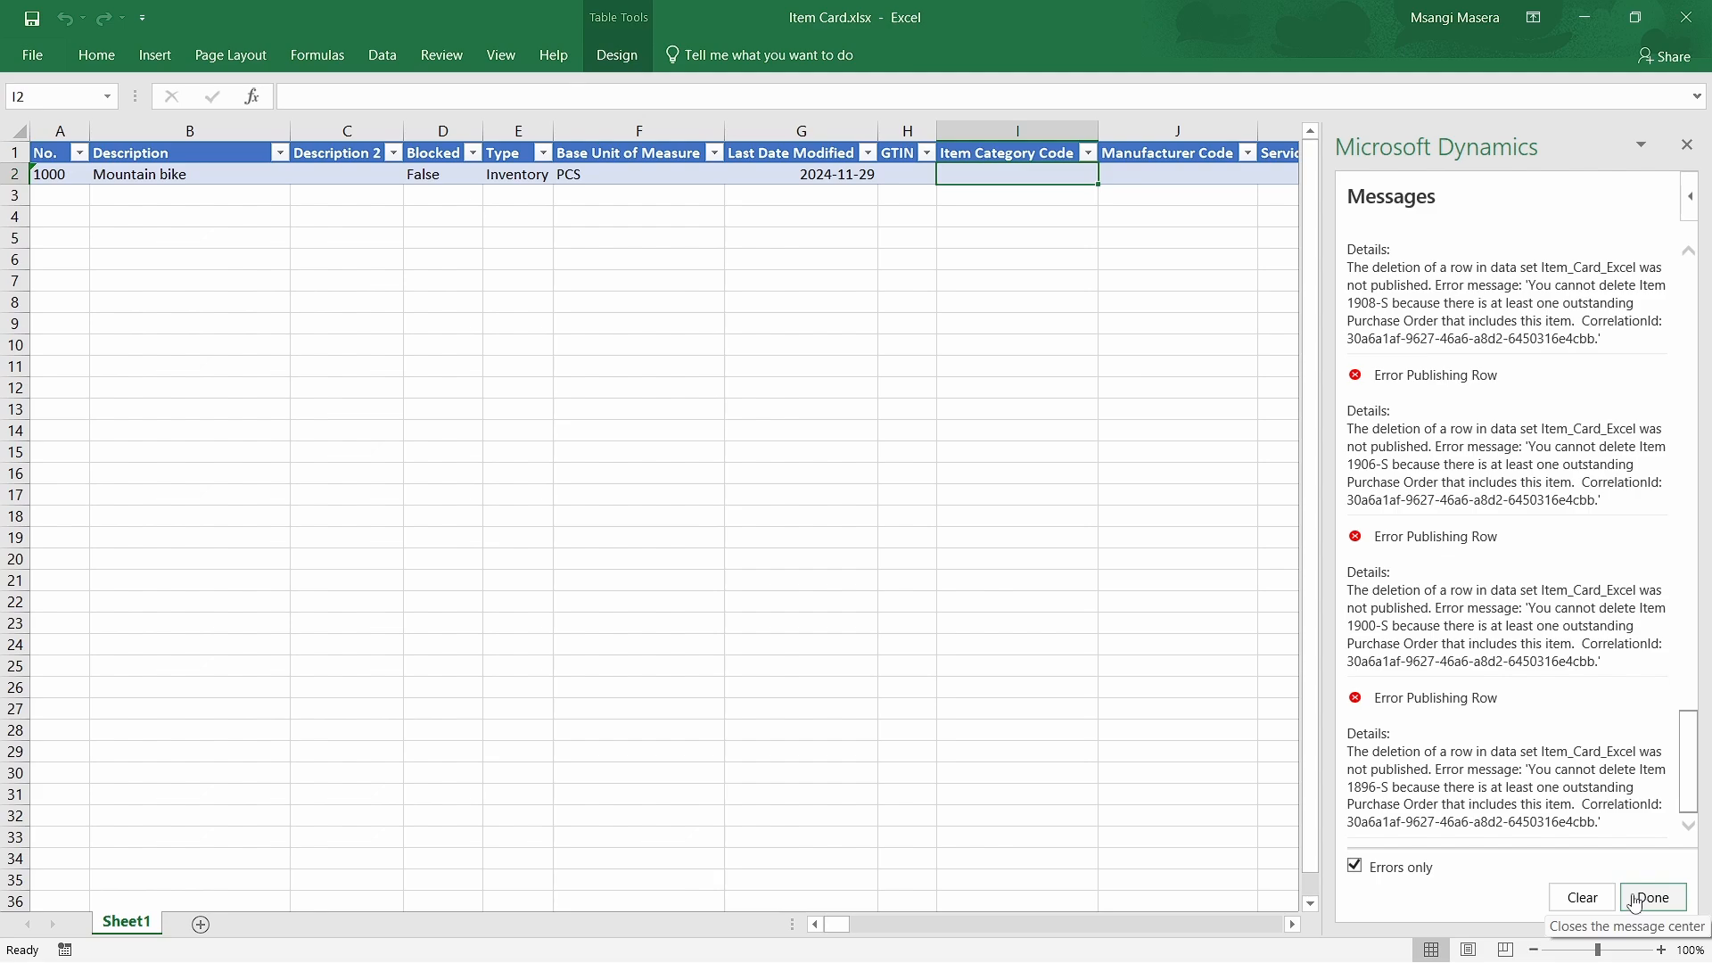
{"action": "left_click", "coordinate": [1635, 900]}
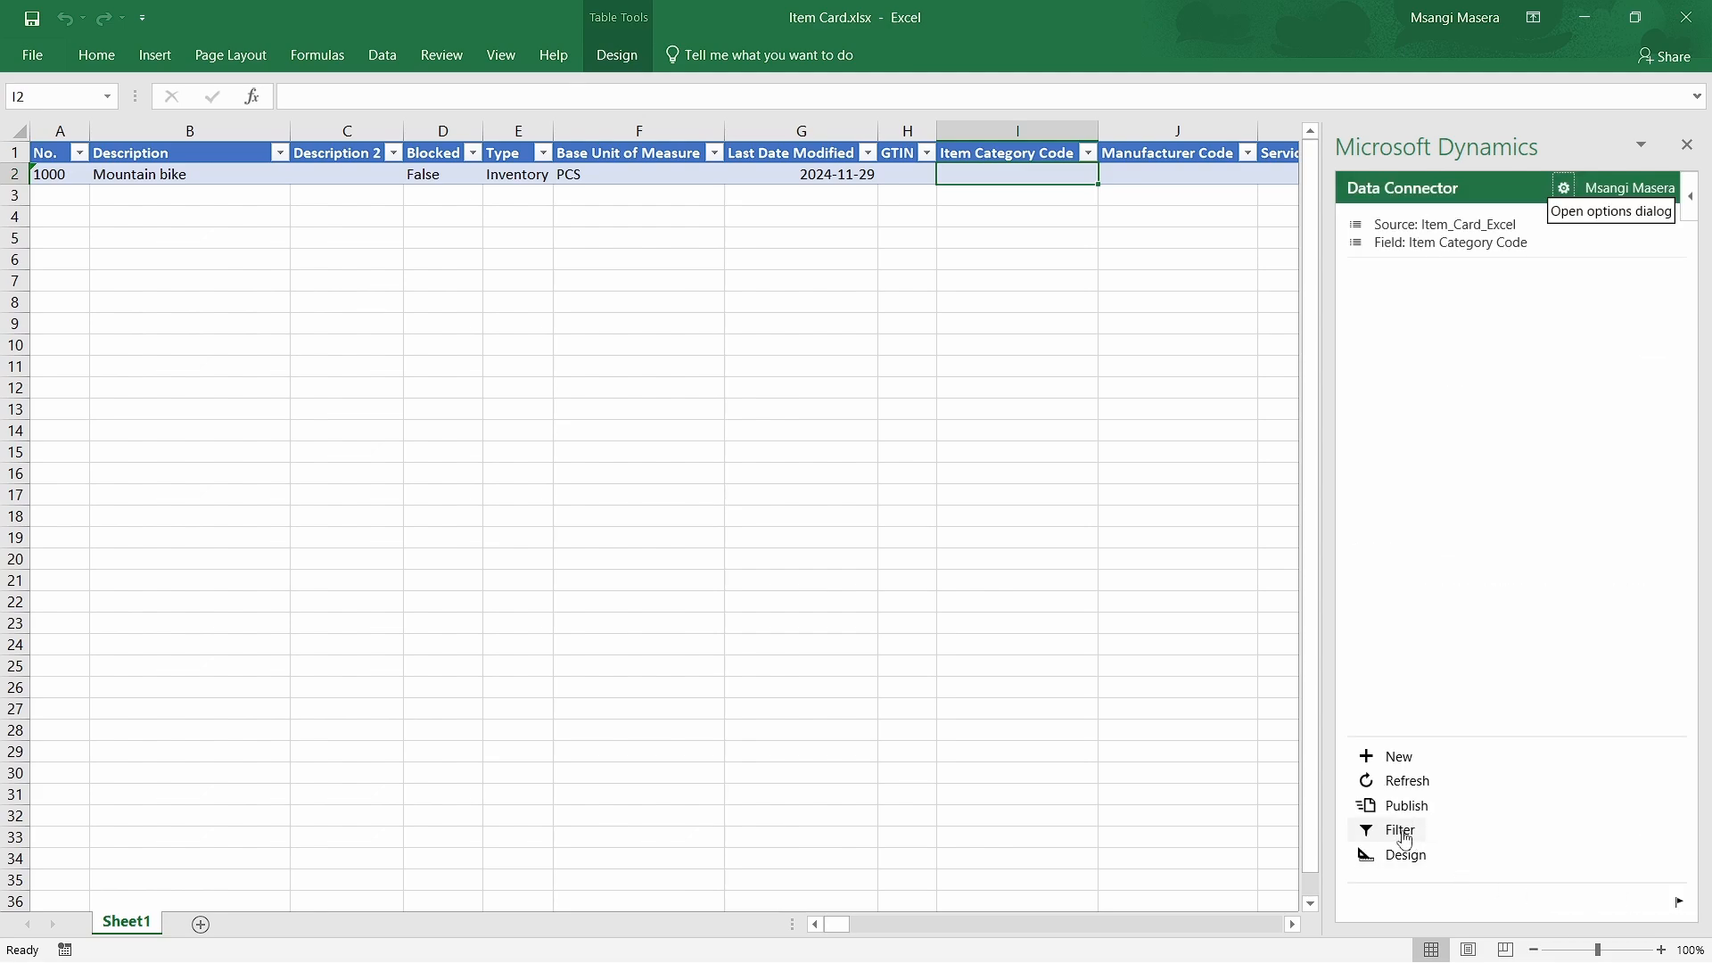
Refresh the item table from Business Central, accepting that the workbook changes are overwritten.
{"action": "left_click", "coordinate": [1405, 781]}
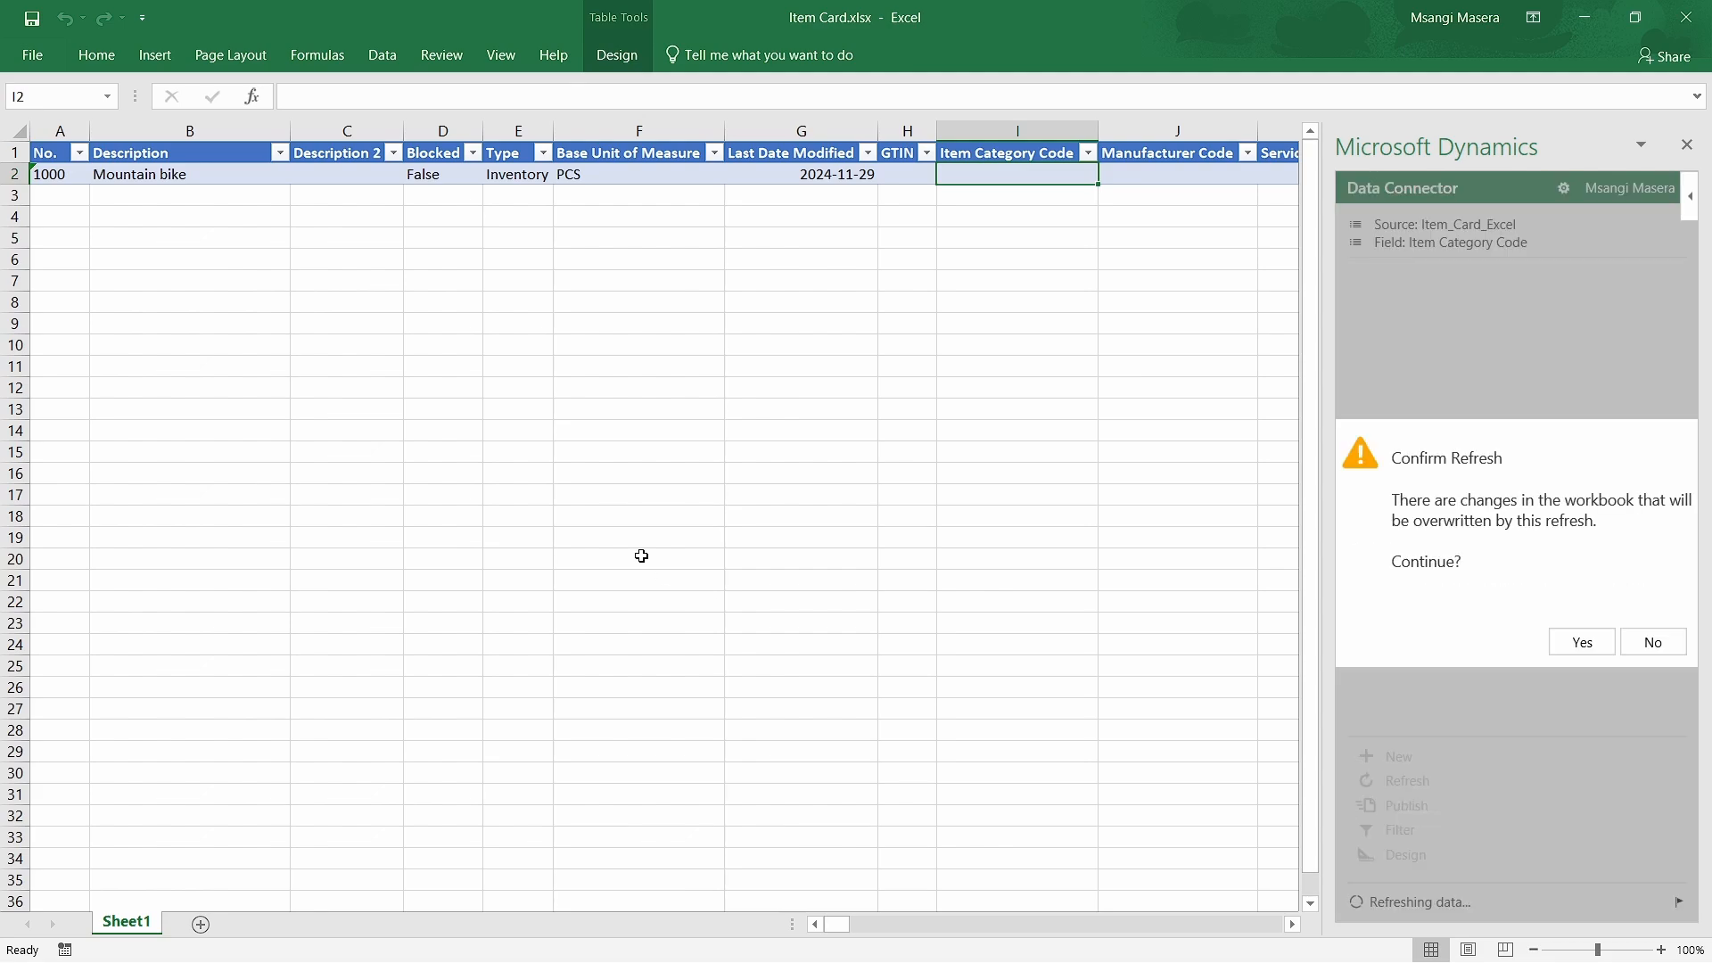
{"action": "left_click", "coordinate": [1573, 640]}
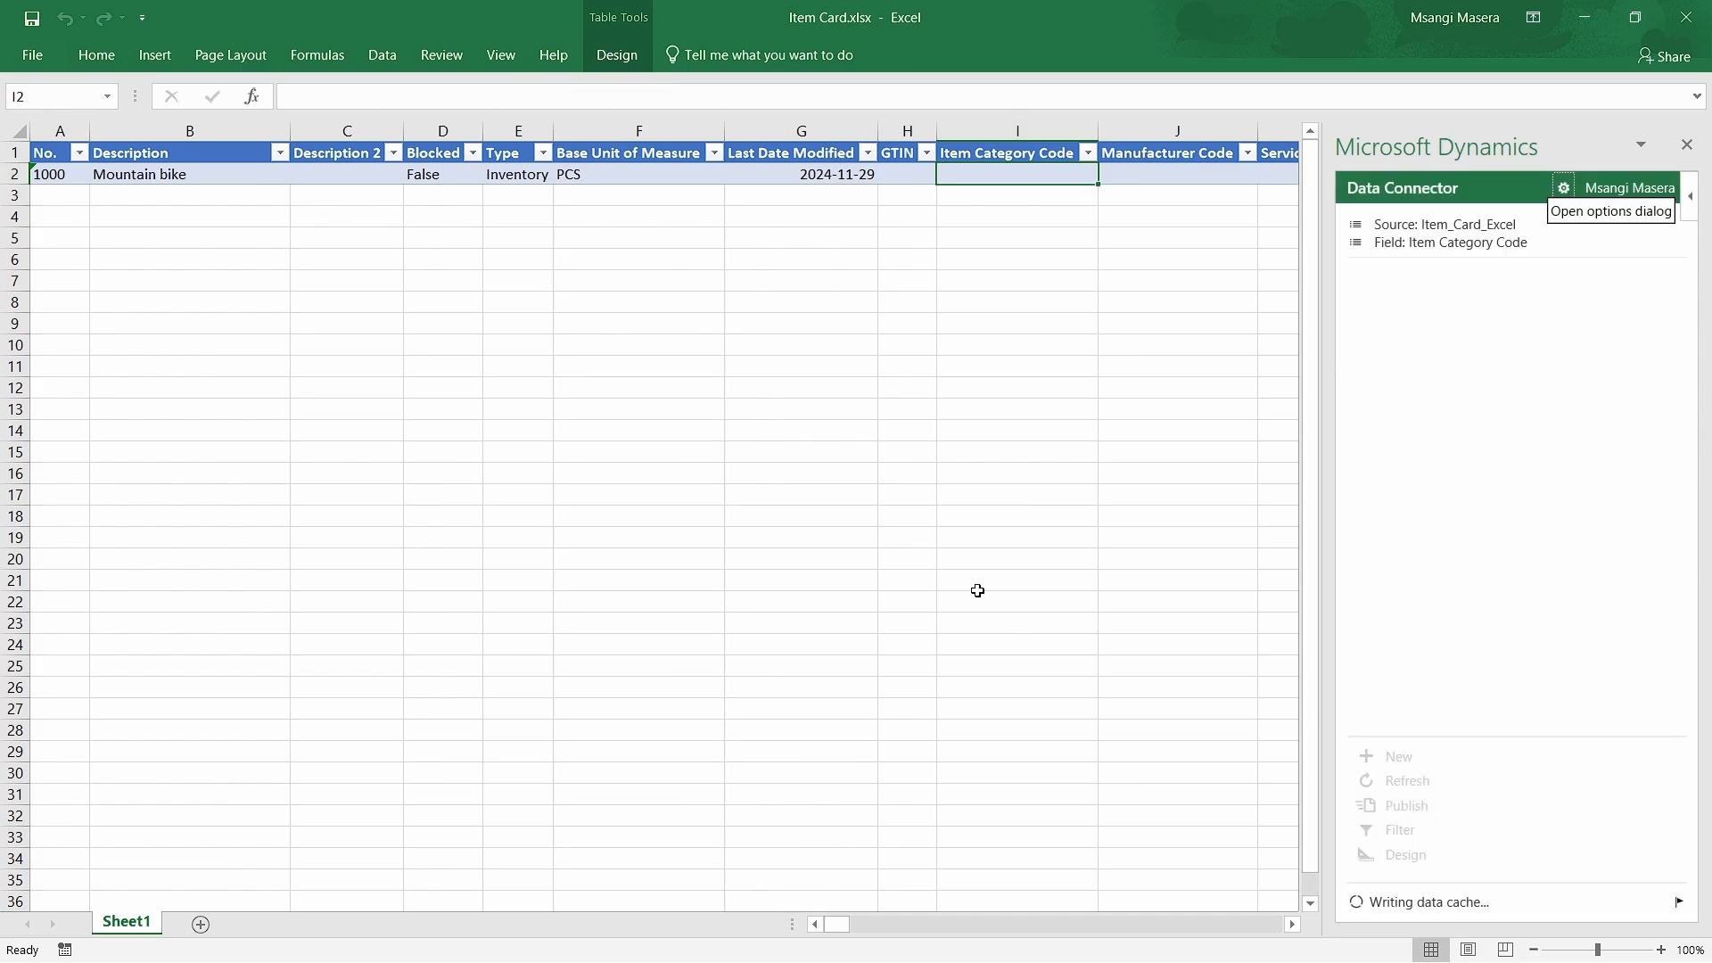
{"action": "left_click", "coordinate": [831, 523]}
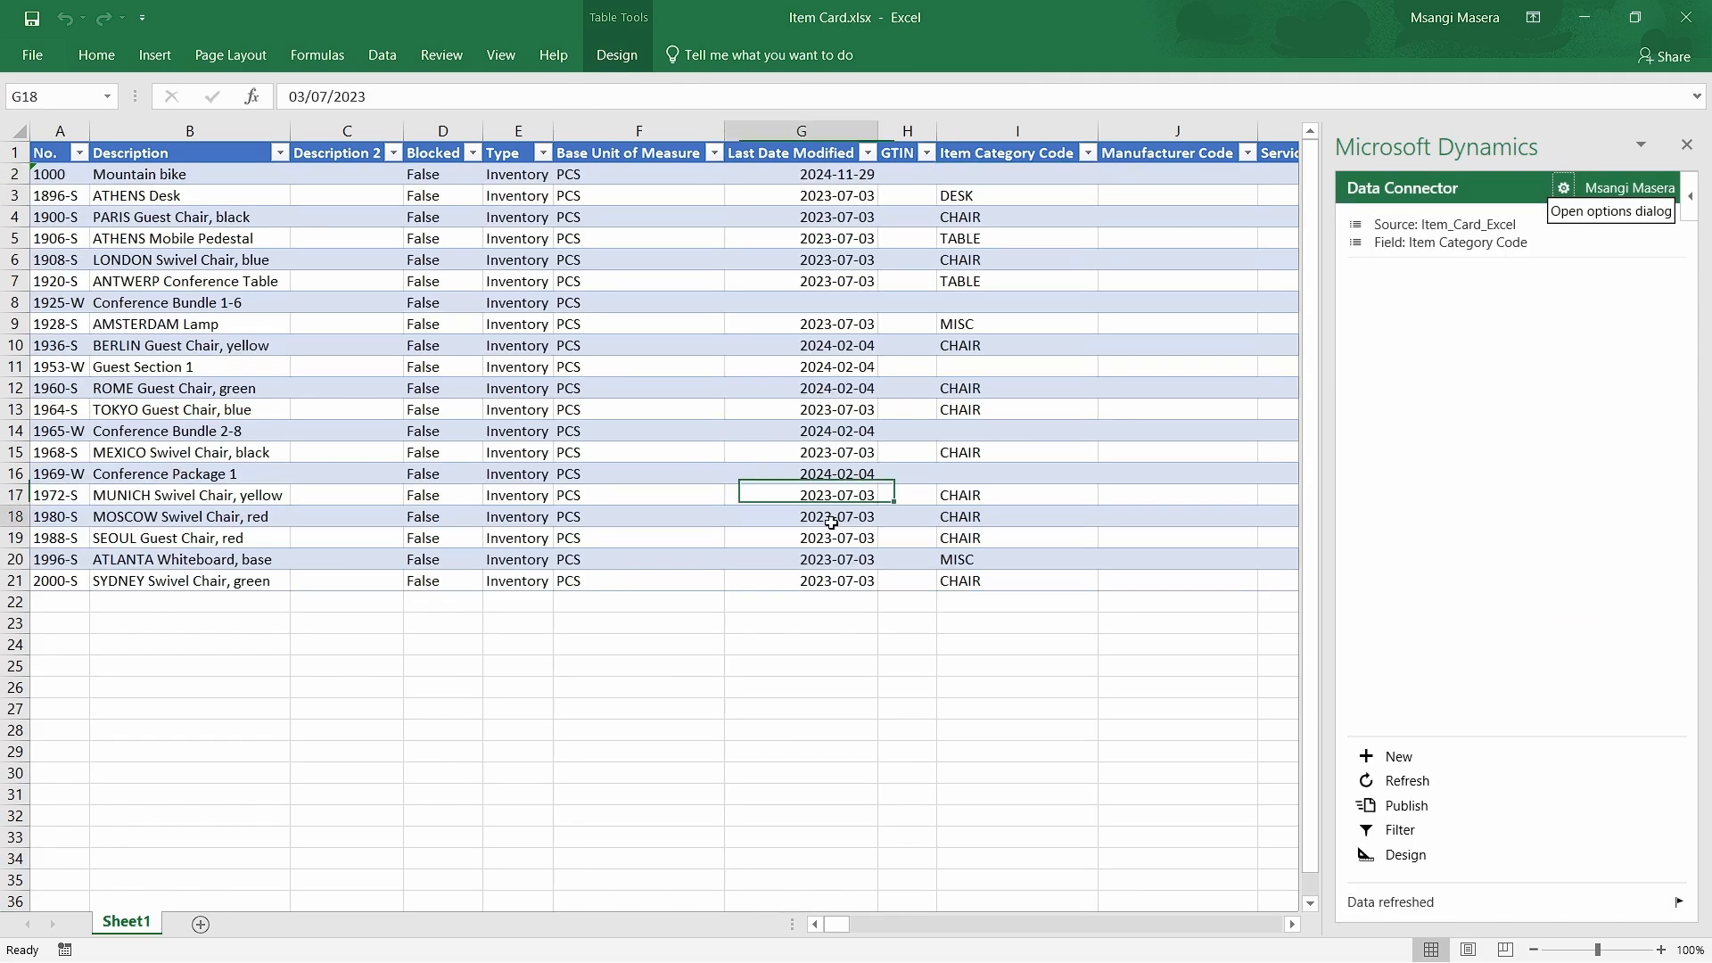
{"action": "left_click", "coordinate": [518, 534]}
{"action": "left_click", "coordinate": [612, 537]}
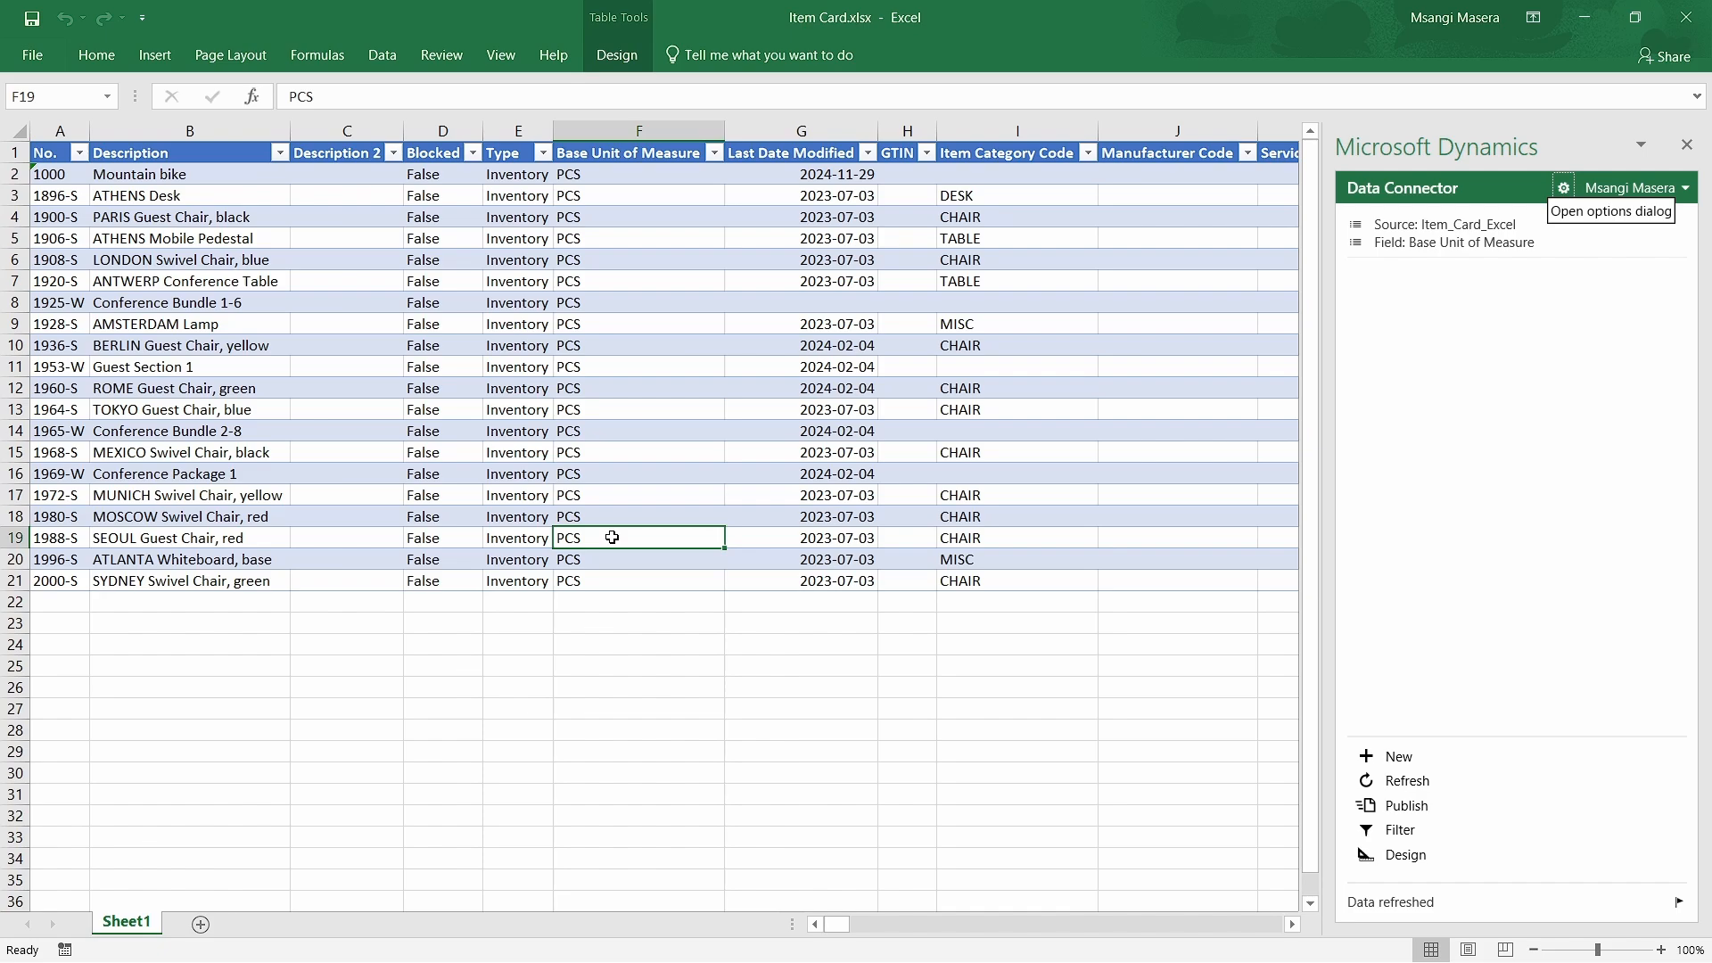
{"action": "left_click", "coordinate": [306, 567]}
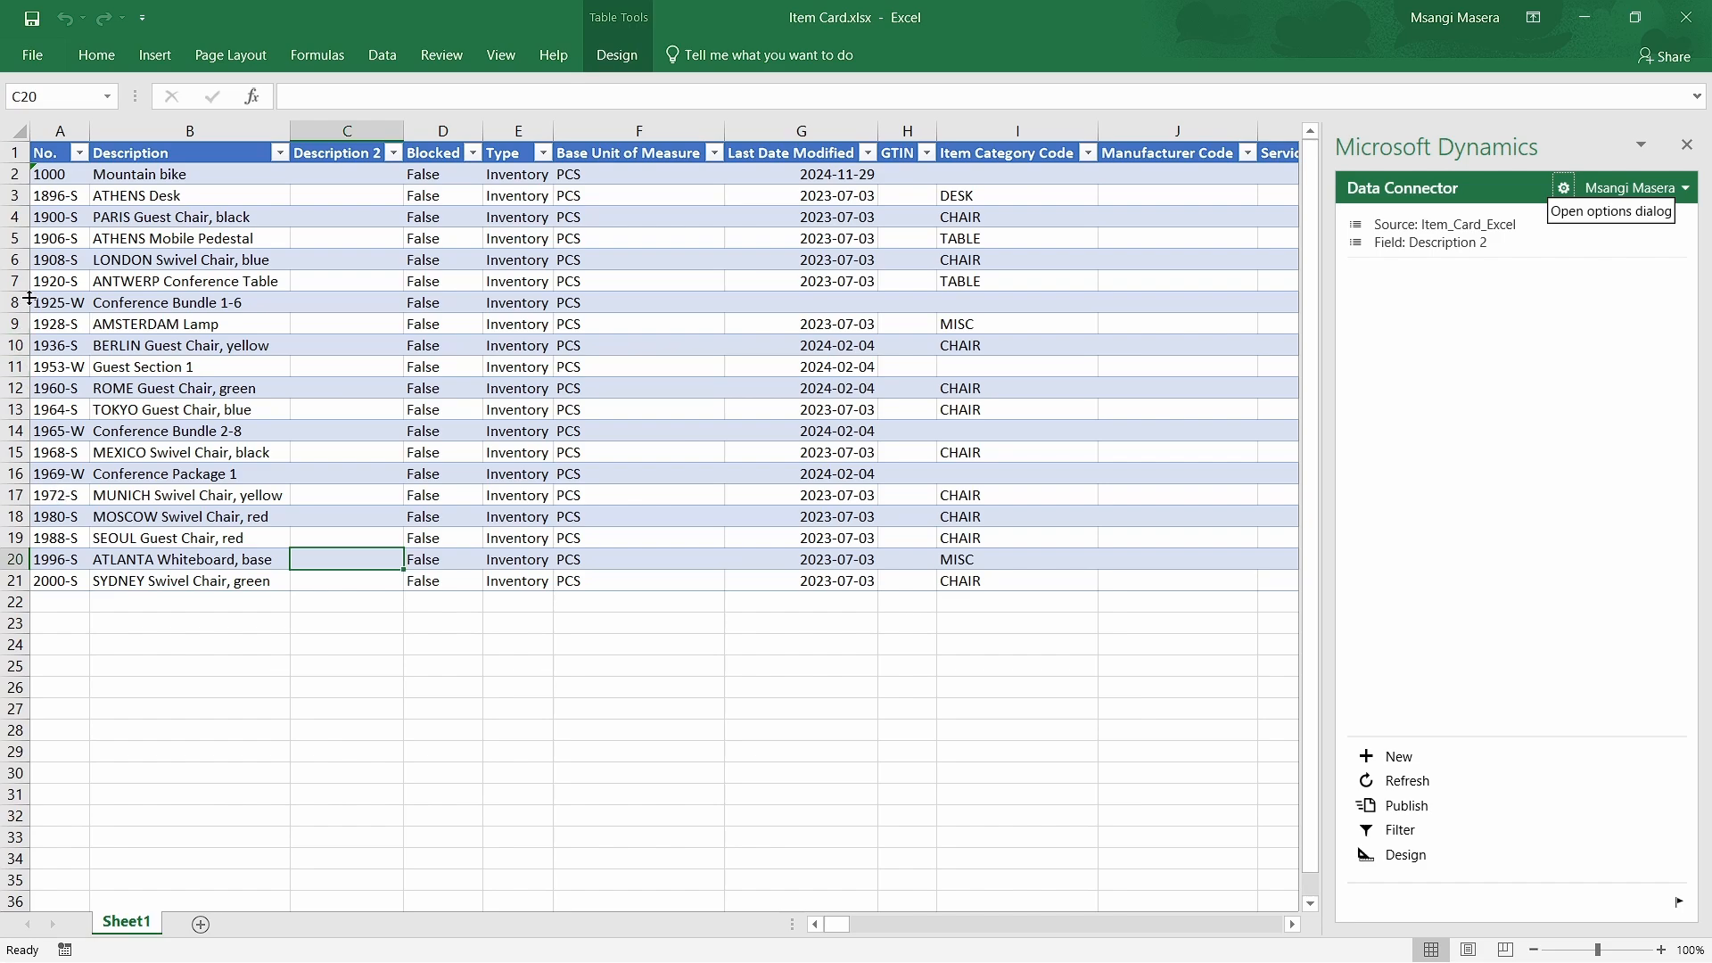
{"action": "left_click", "coordinate": [621, 344]}
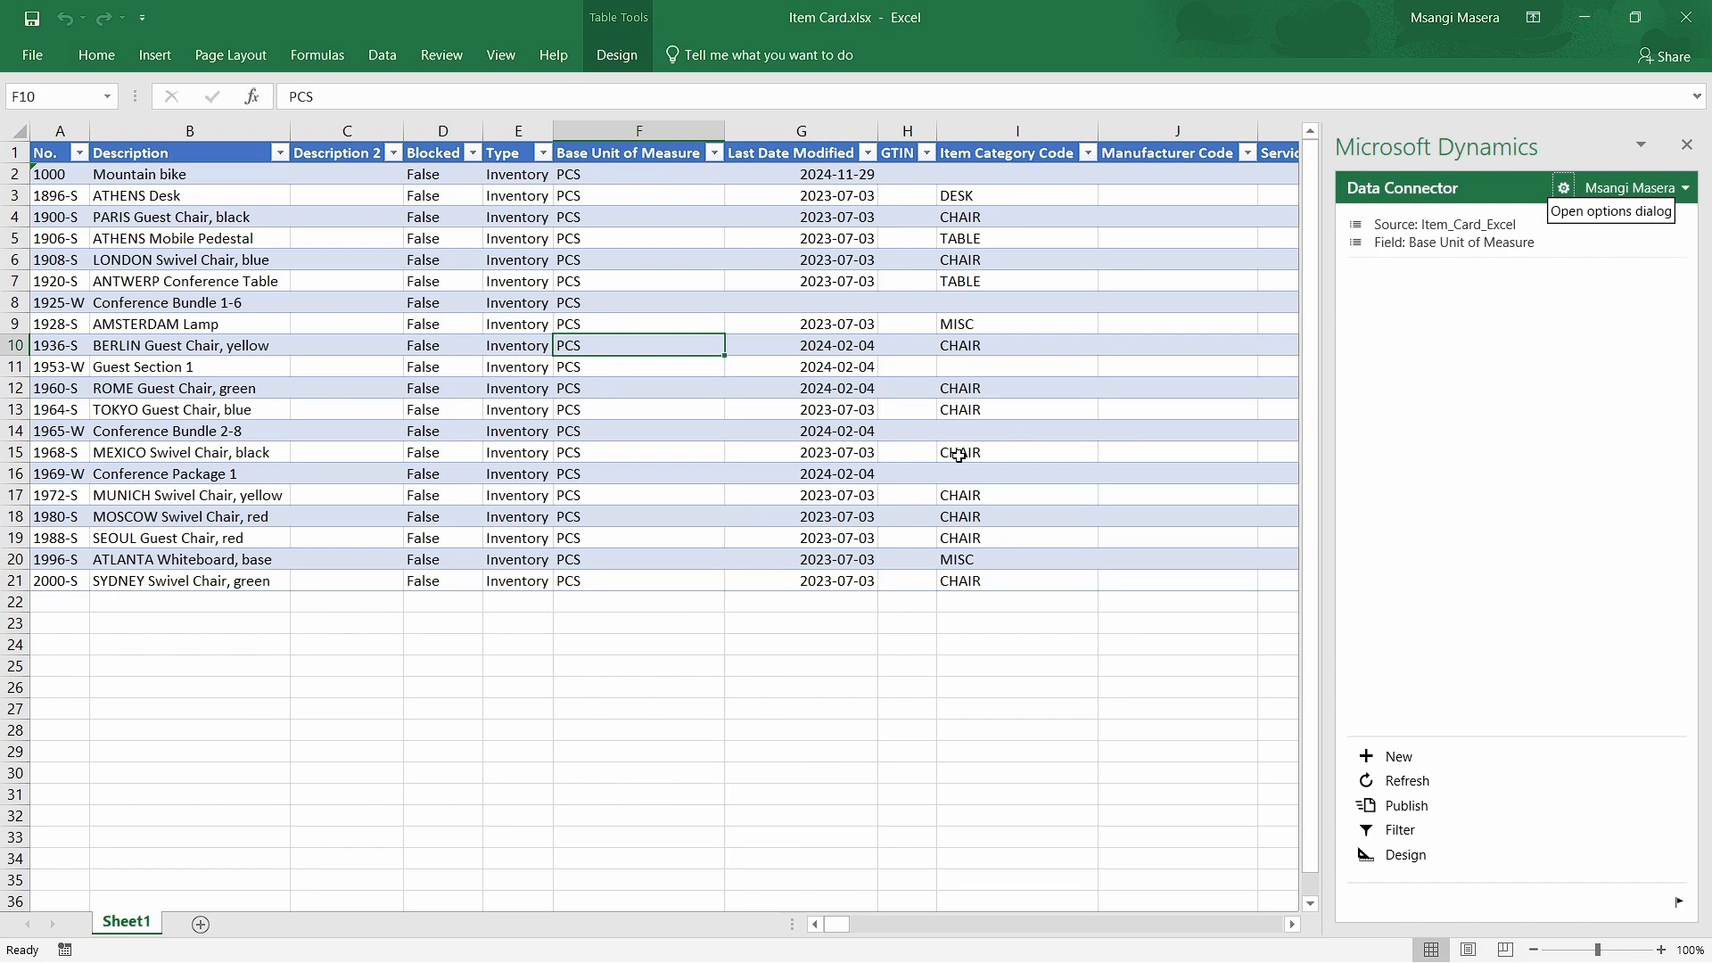
{"action": "left_click", "coordinate": [758, 539]}
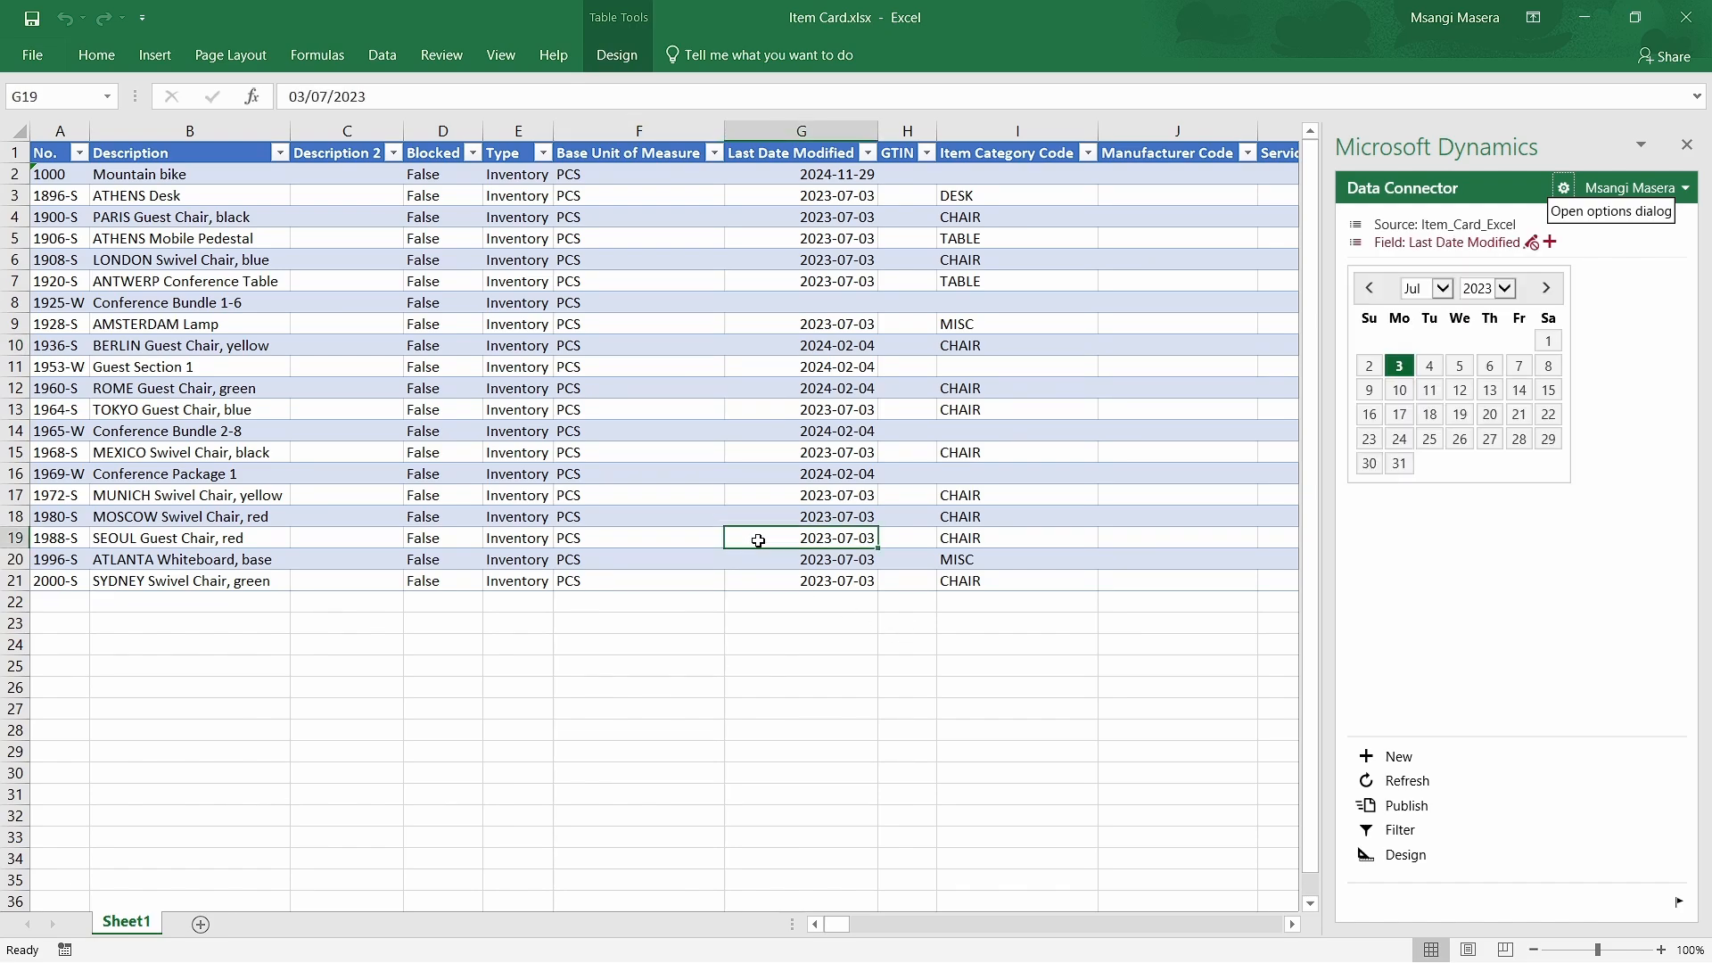
{"action": "left_click", "coordinate": [1131, 406]}
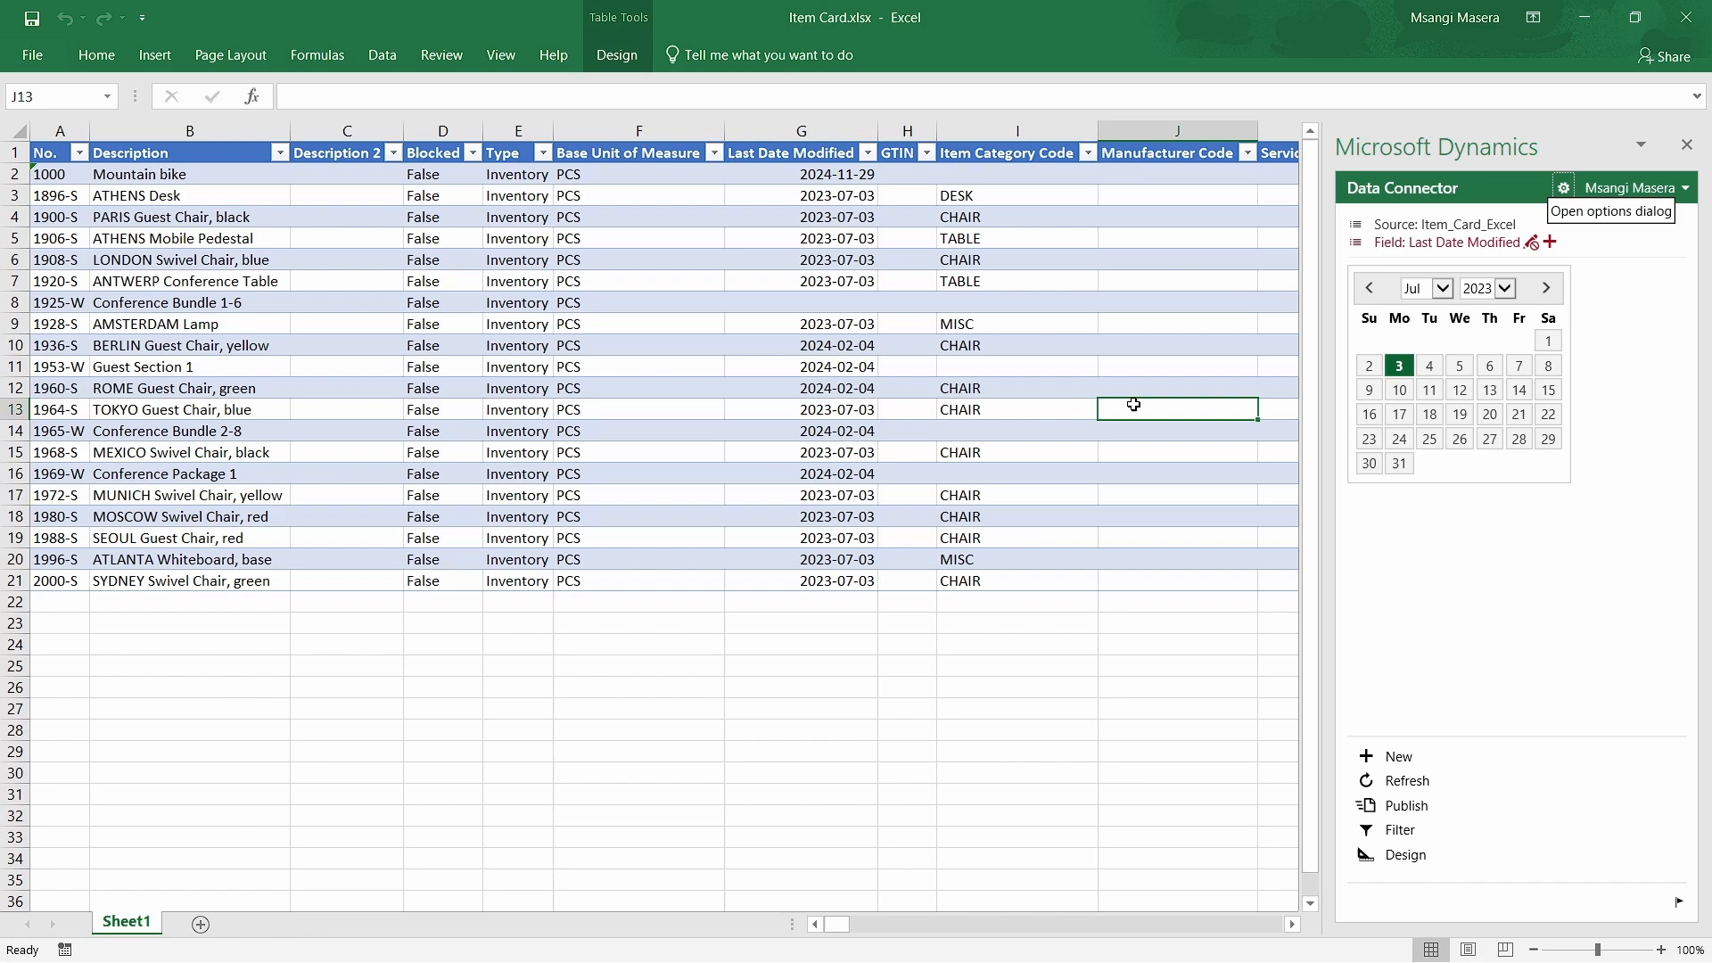
{"action": "left_click", "coordinate": [1131, 520]}
{"action": "left_click", "coordinate": [1139, 552]}
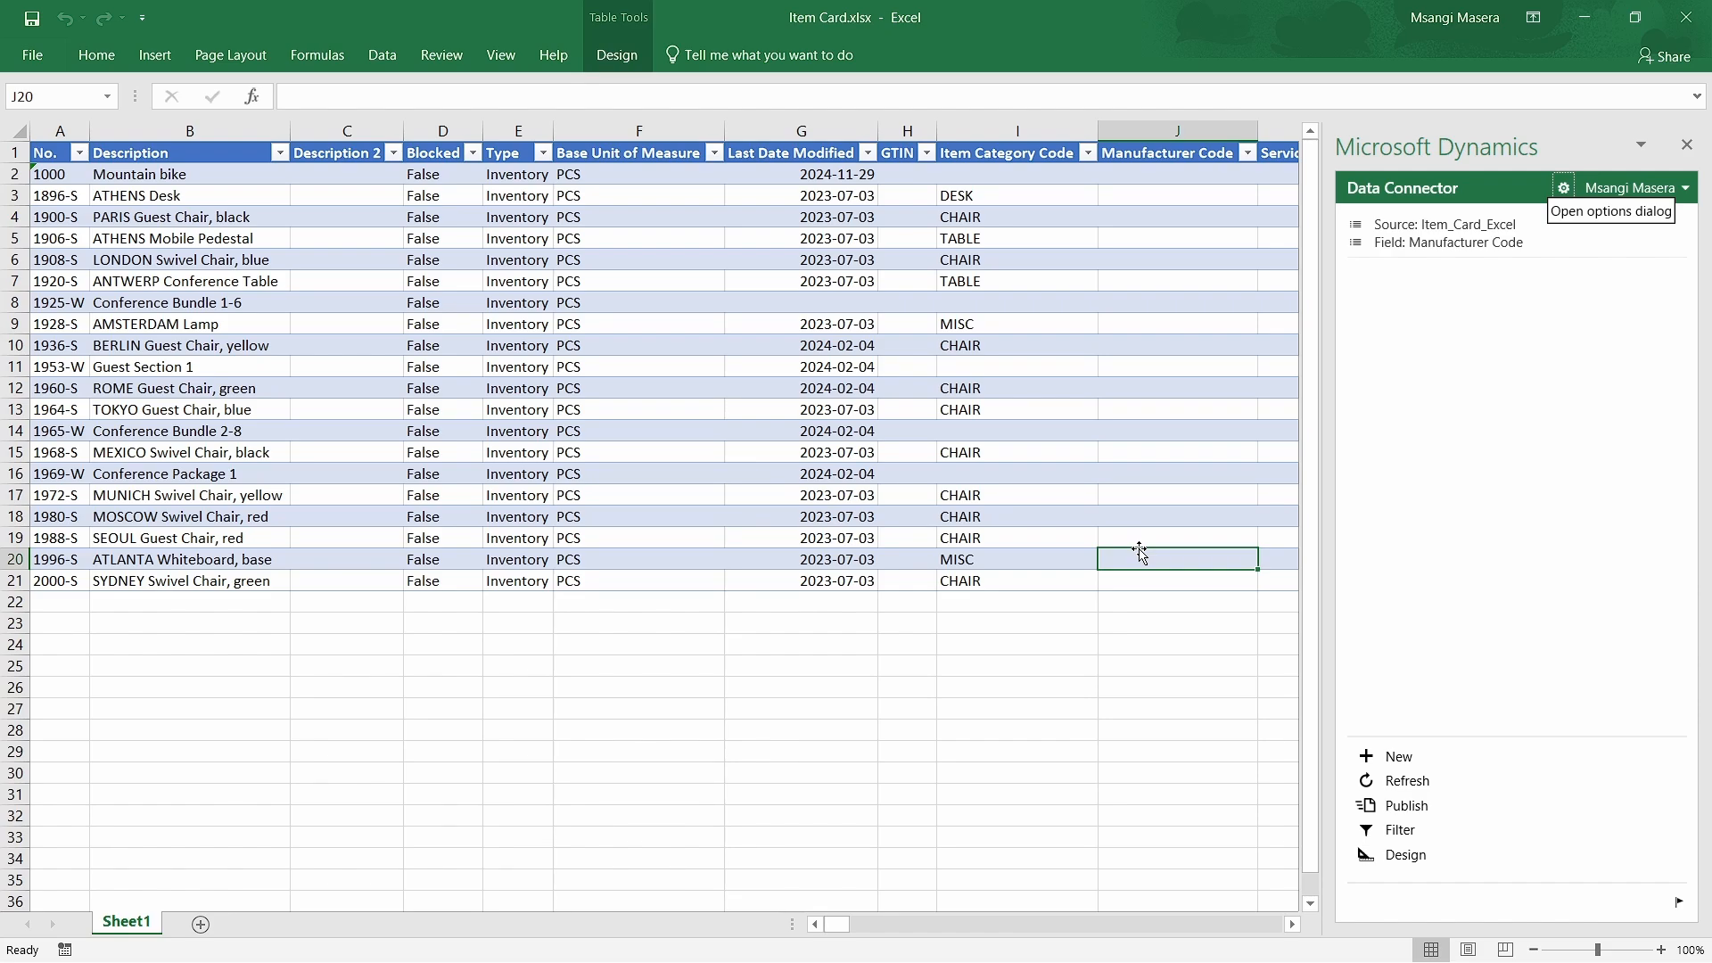
{"action": "left_click", "coordinate": [1050, 473]}
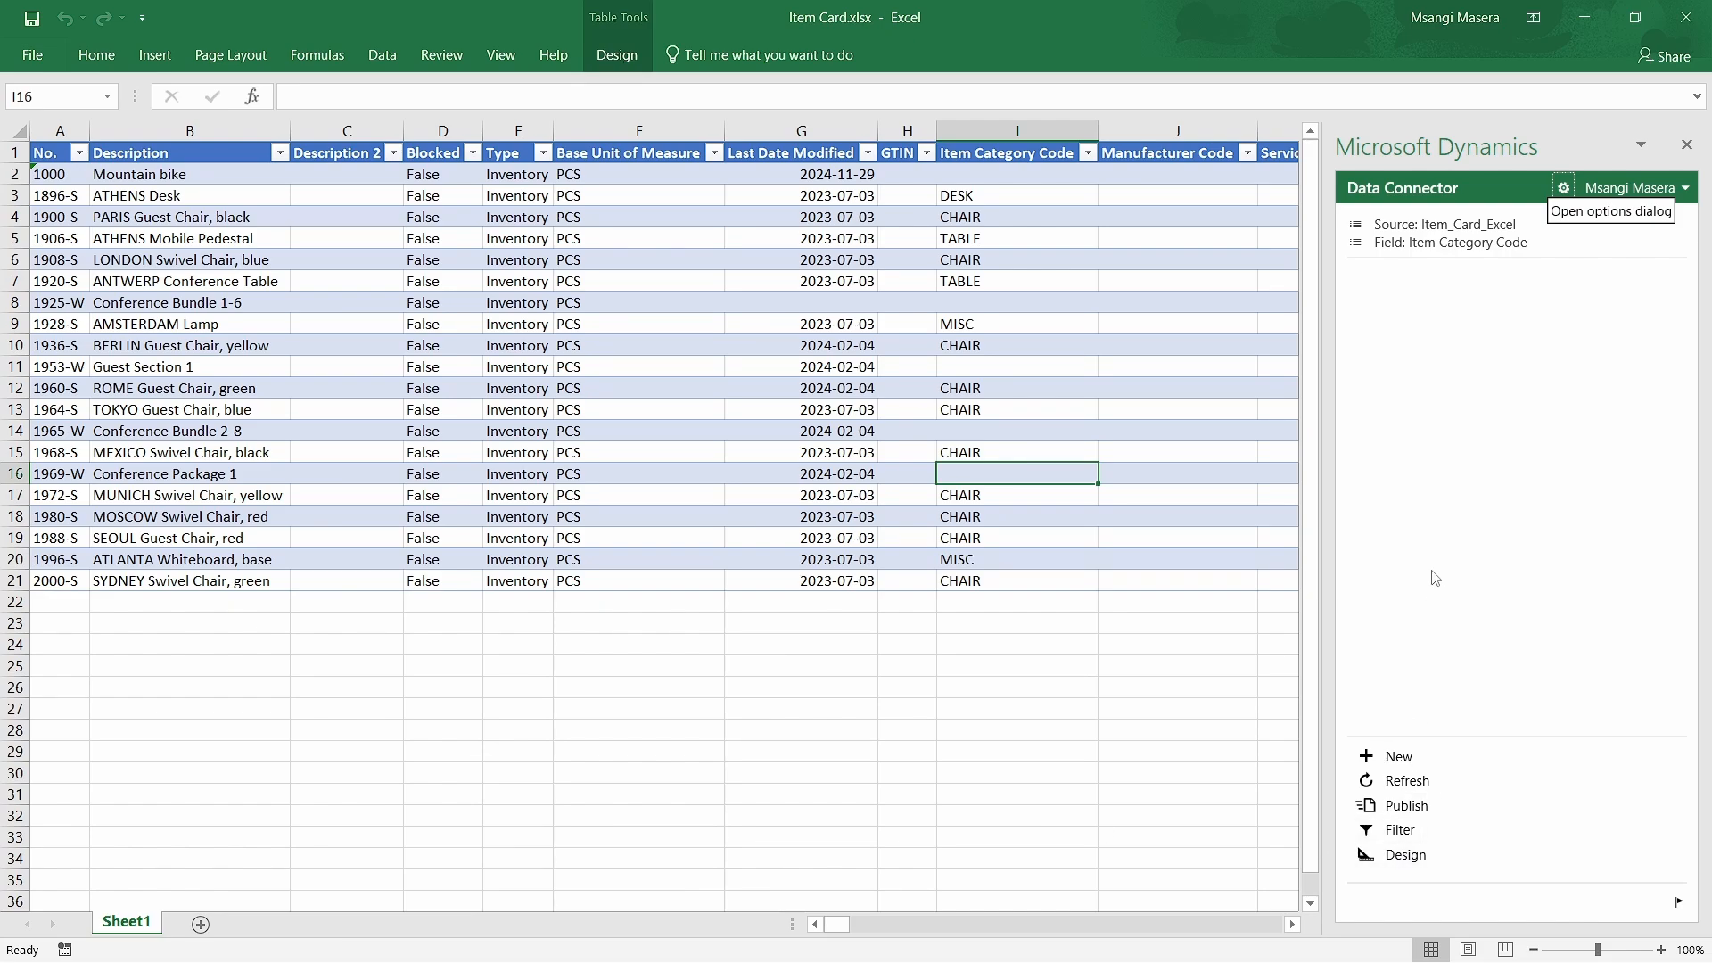
Refresh the item table again with the current Business Central data.
{"action": "left_click", "coordinate": [1401, 790]}
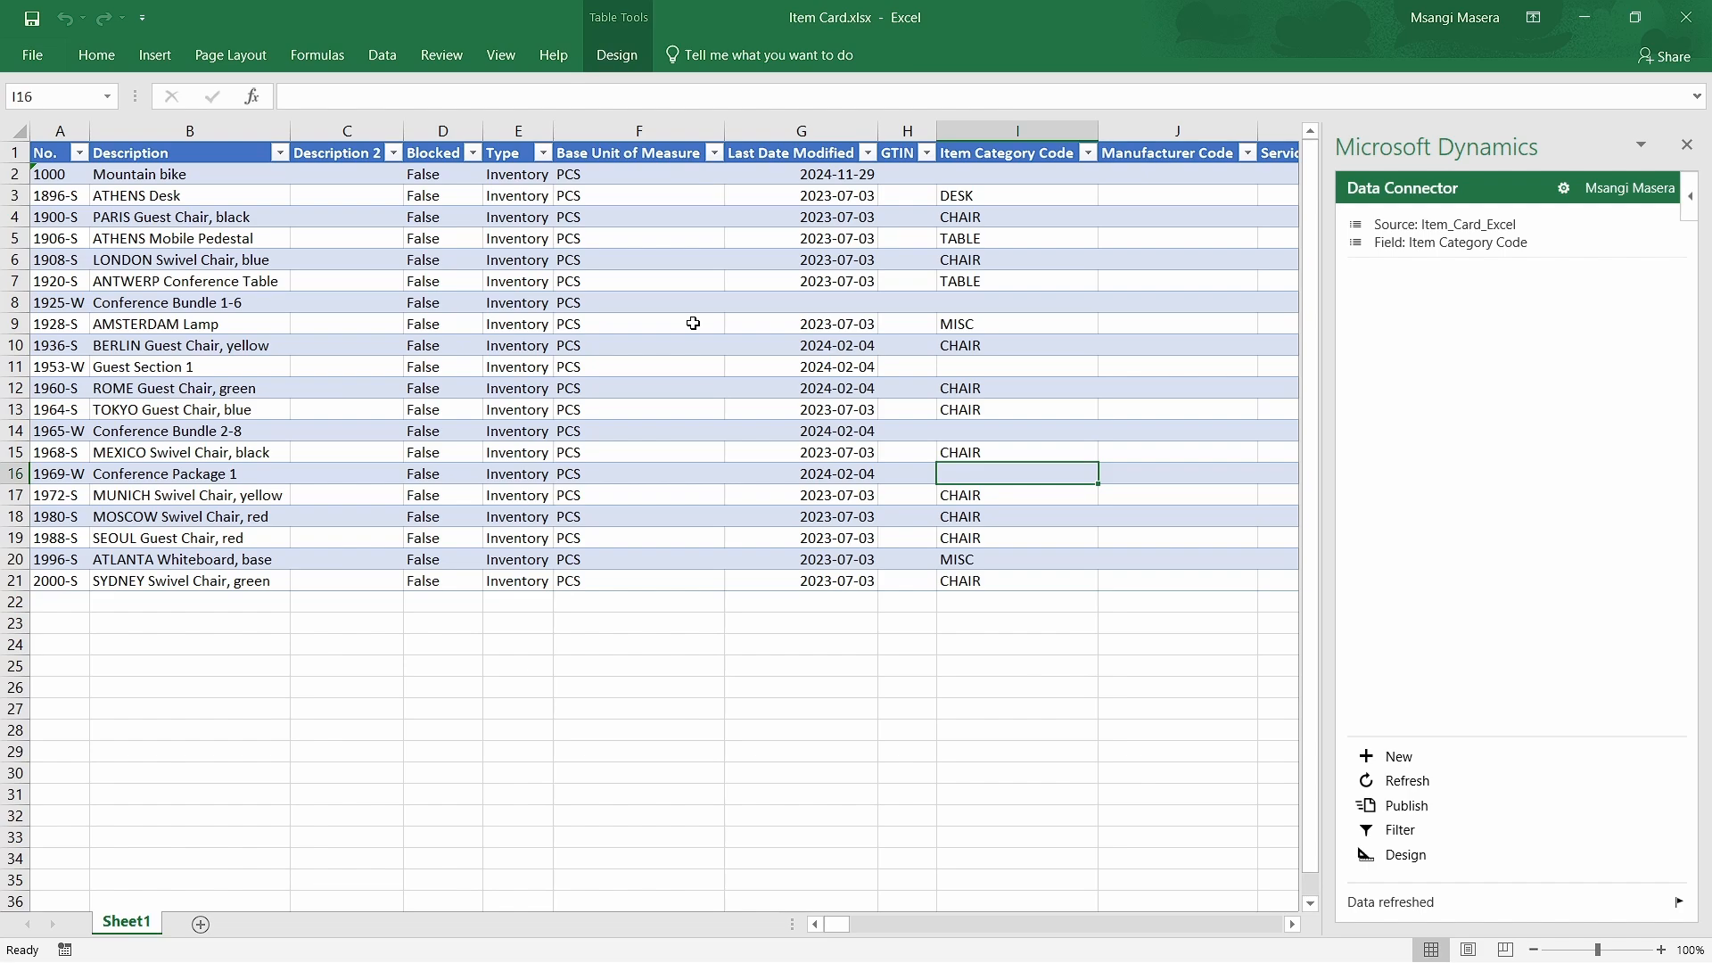
{"action": "left_click", "coordinate": [201, 346]}
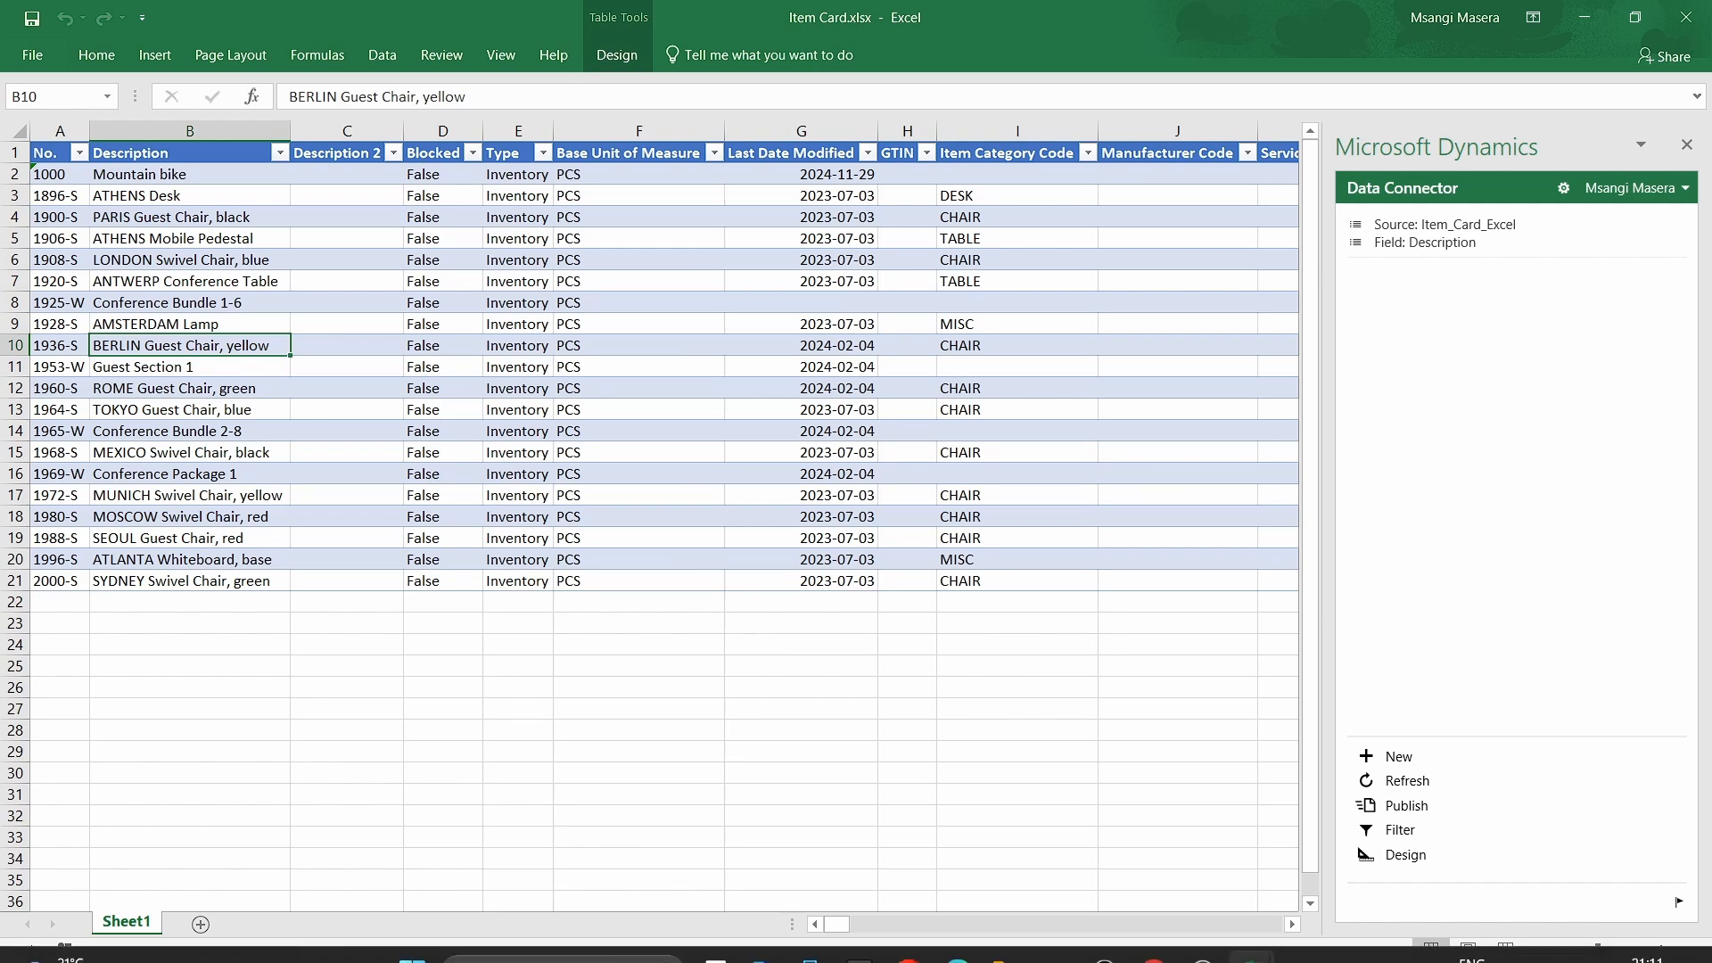
{"action": "left_click", "coordinate": [695, 361]}
Switch to the InPrivate Business Central window, open the Items list, and check which sharing options it offers.
{"action": "key", "text": "alt+Tab"}
{"action": "key", "text": "alt+Tab"}
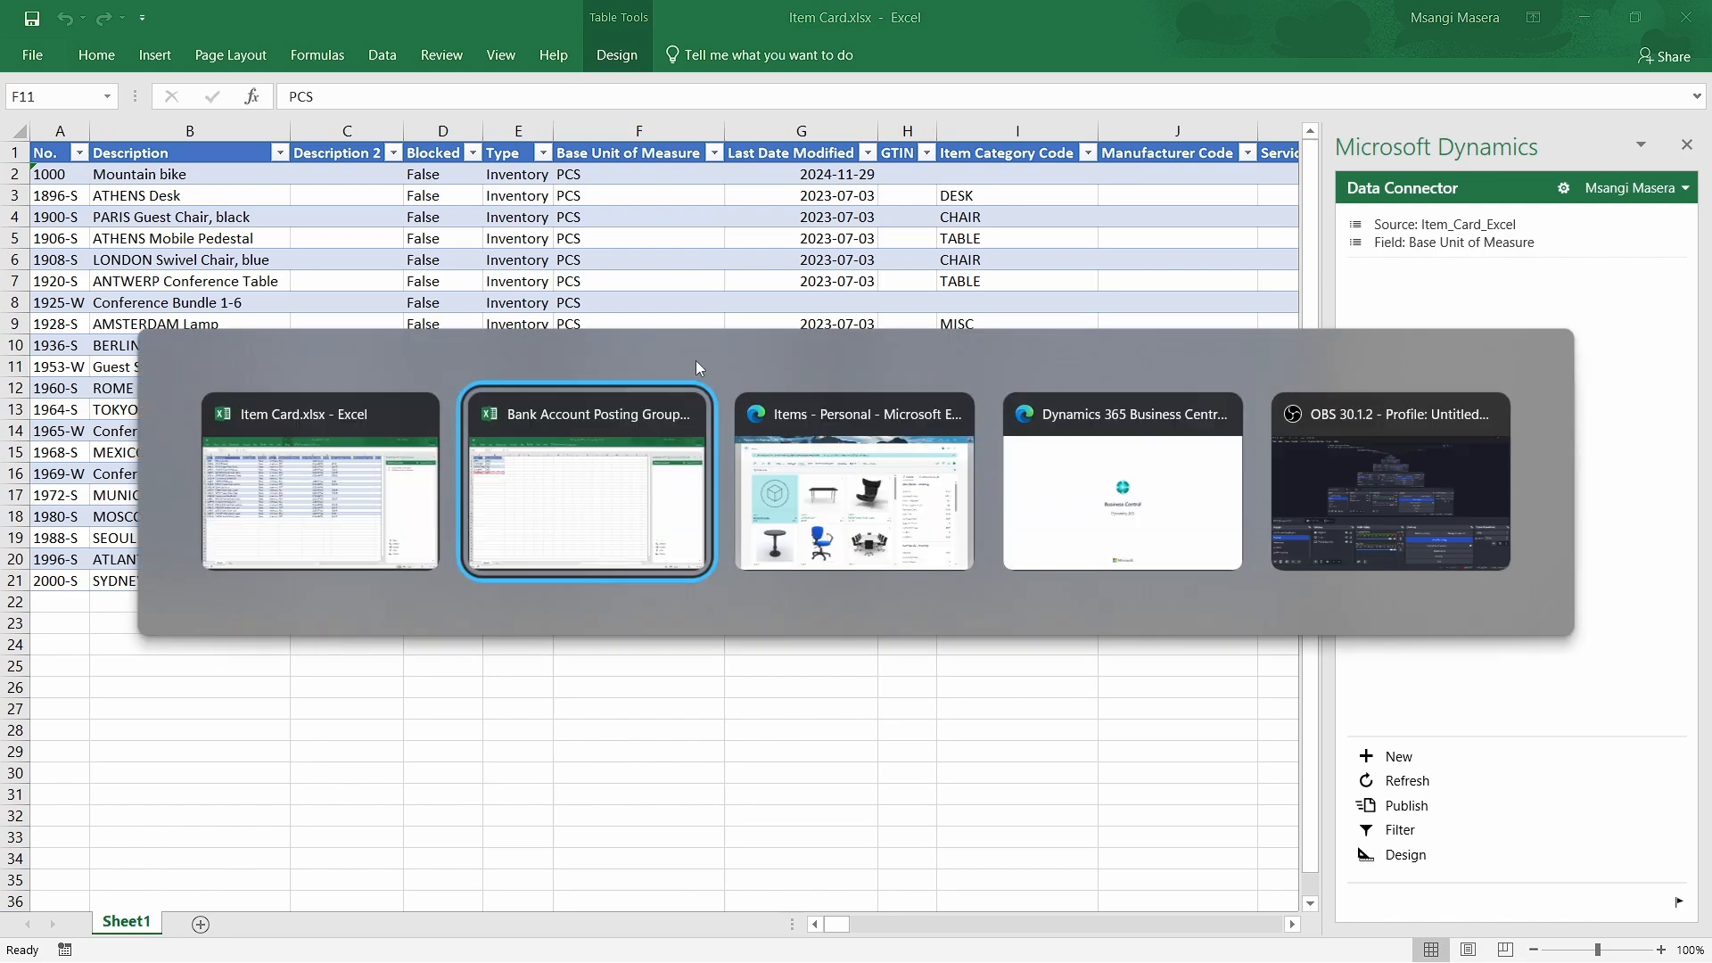
{"action": "key", "text": "alt+Tab"}
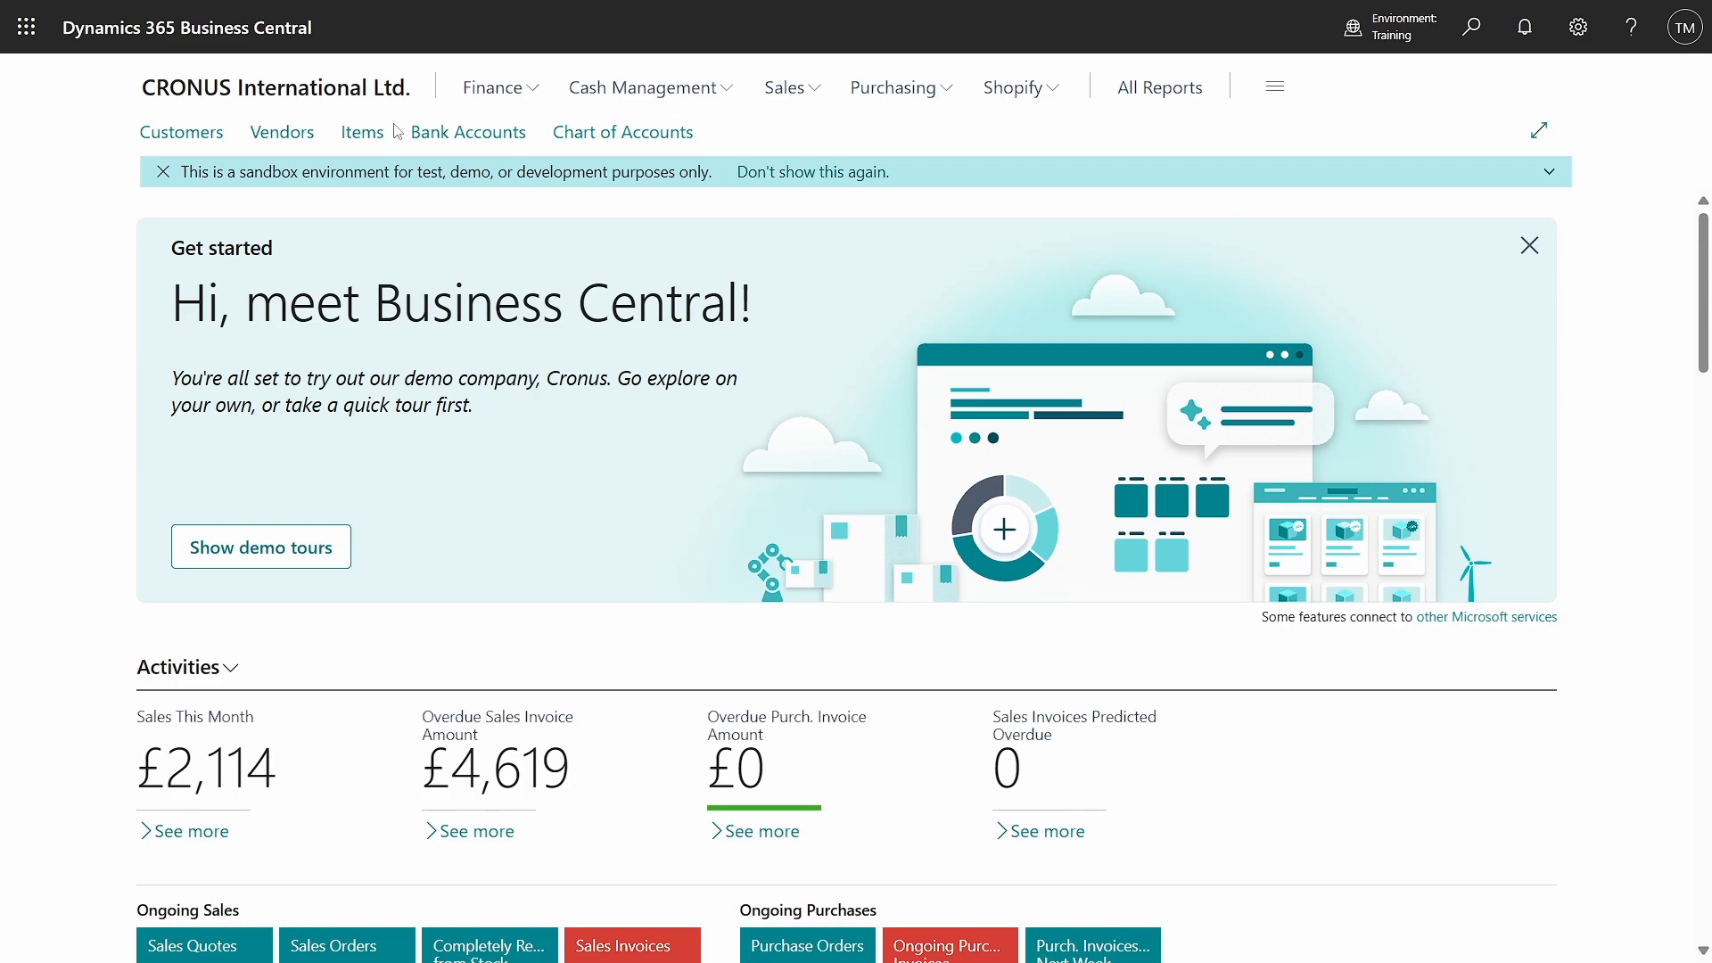
{"action": "left_click", "coordinate": [365, 145]}
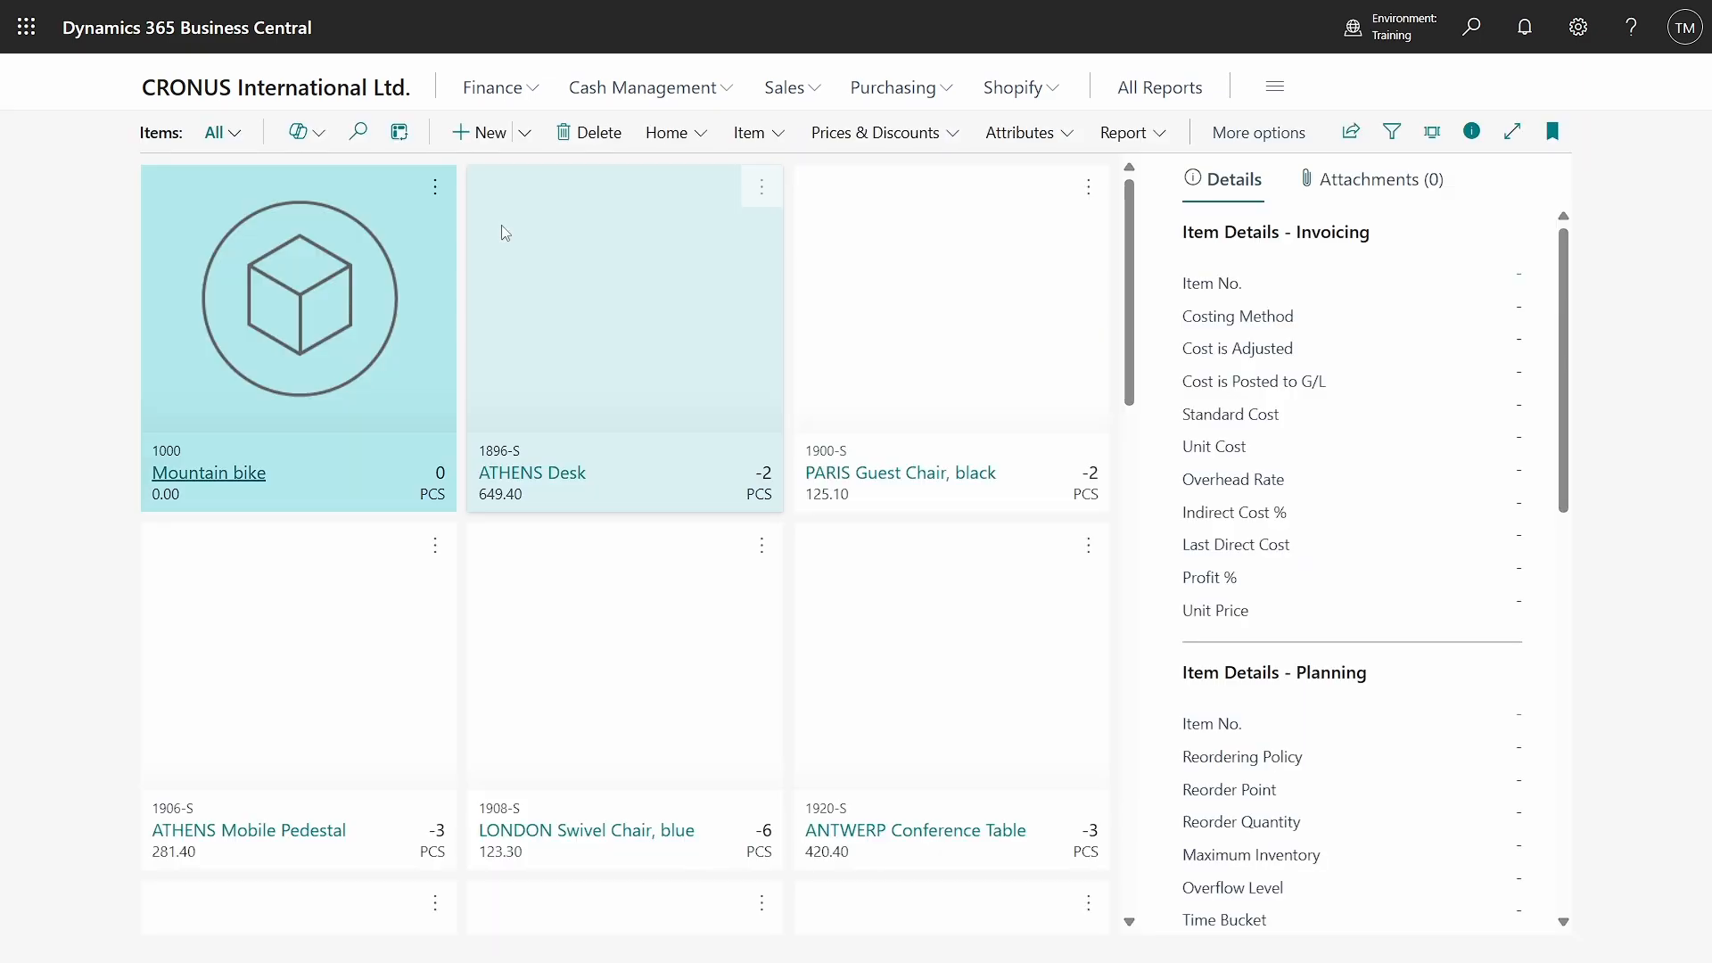
{"action": "left_click", "coordinate": [1354, 137]}
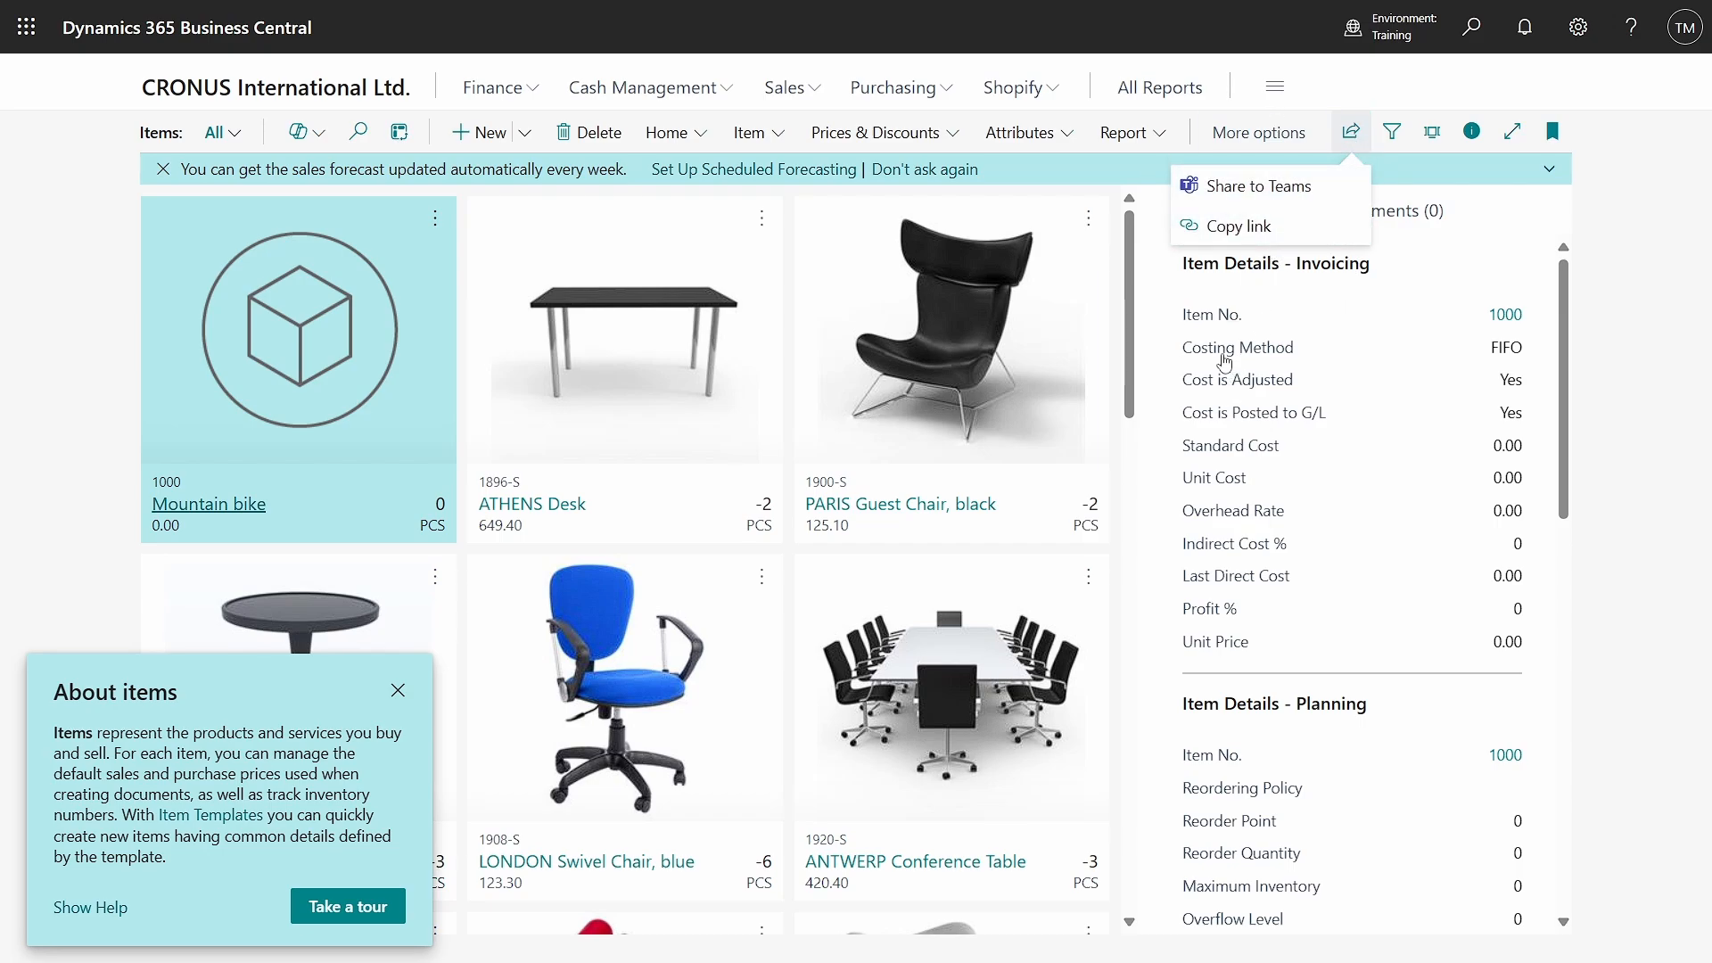
Switch to the Business Central window in the Personal browser profile, search for "permission", and open the Permission Sets page.
{"action": "key", "text": "alt+Tab"}
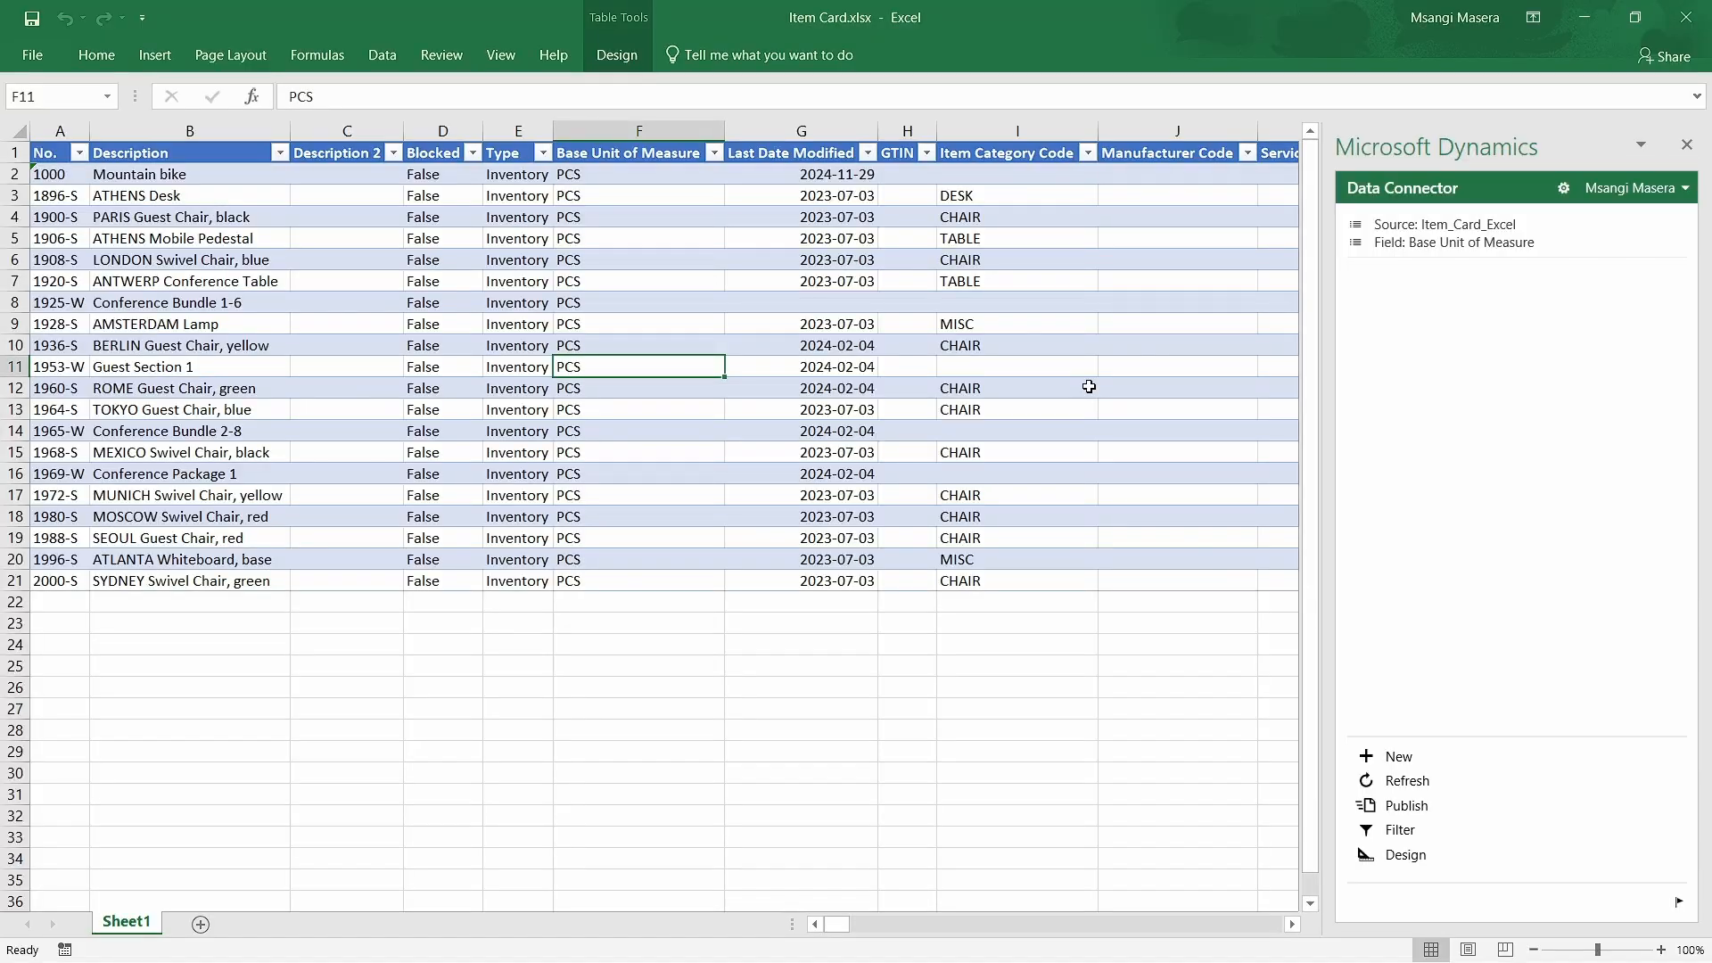
{"action": "key", "text": "alt+Tab"}
{"action": "key", "text": "alt+Tab"}
{"action": "key", "text": "Tab"}
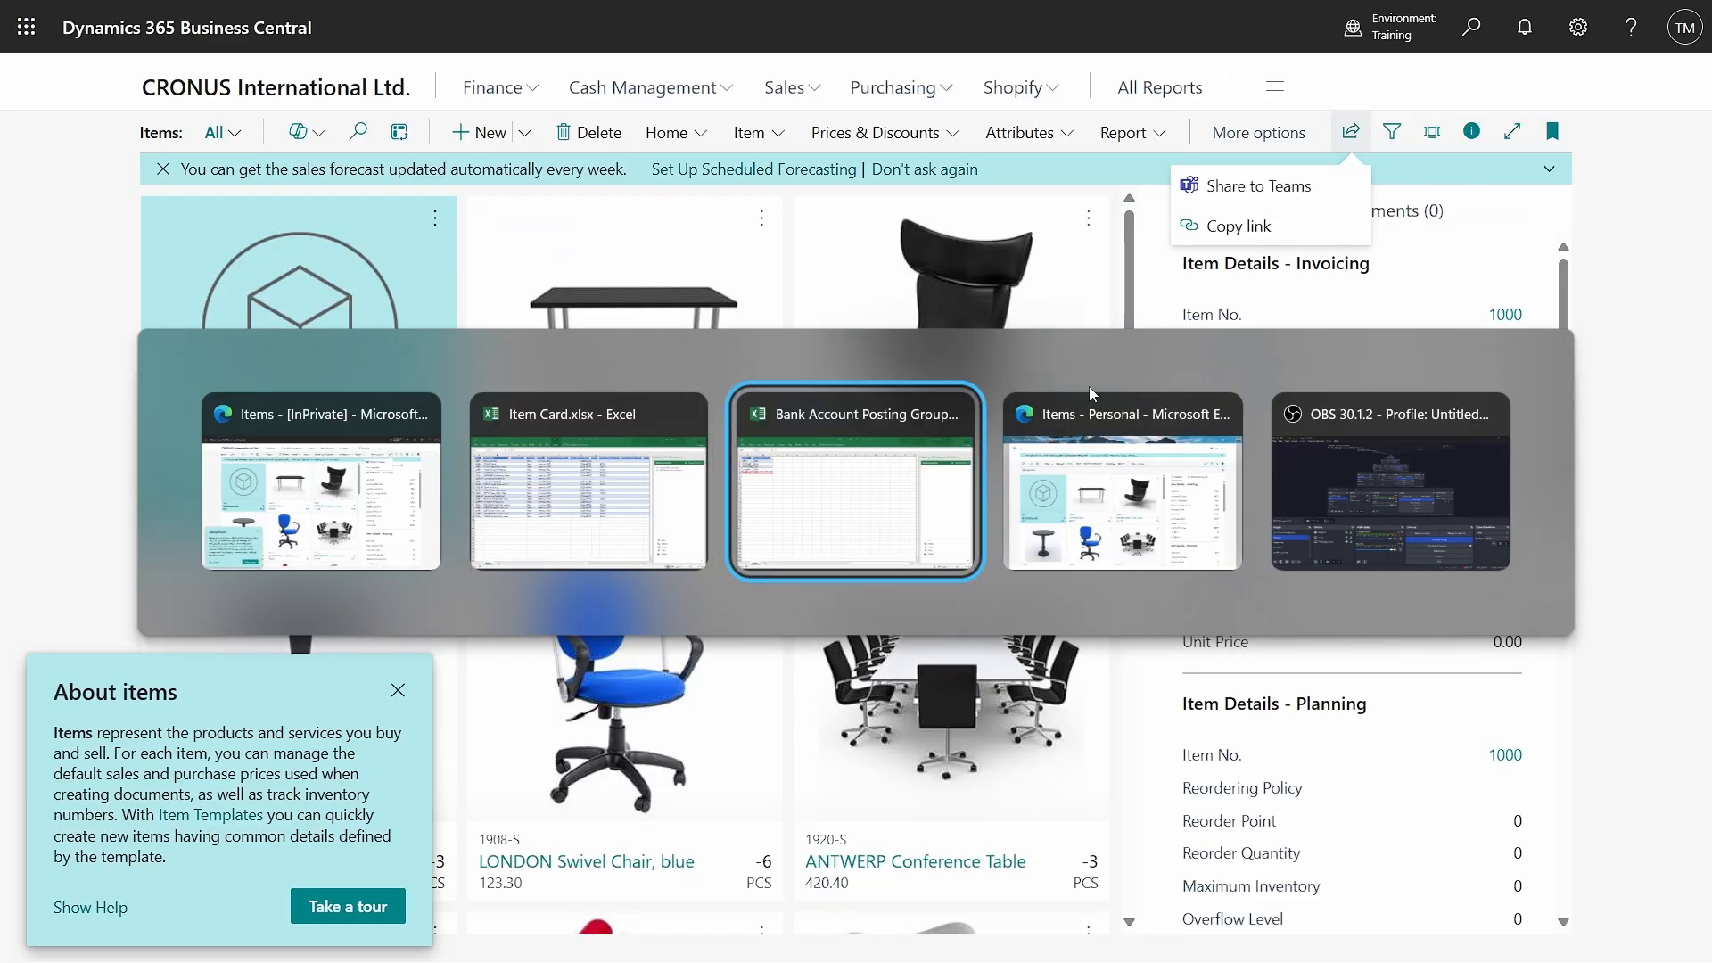
{"action": "key", "text": "alt+Tab"}
{"action": "key", "text": "Tab"}
{"action": "key", "text": "Tab"}
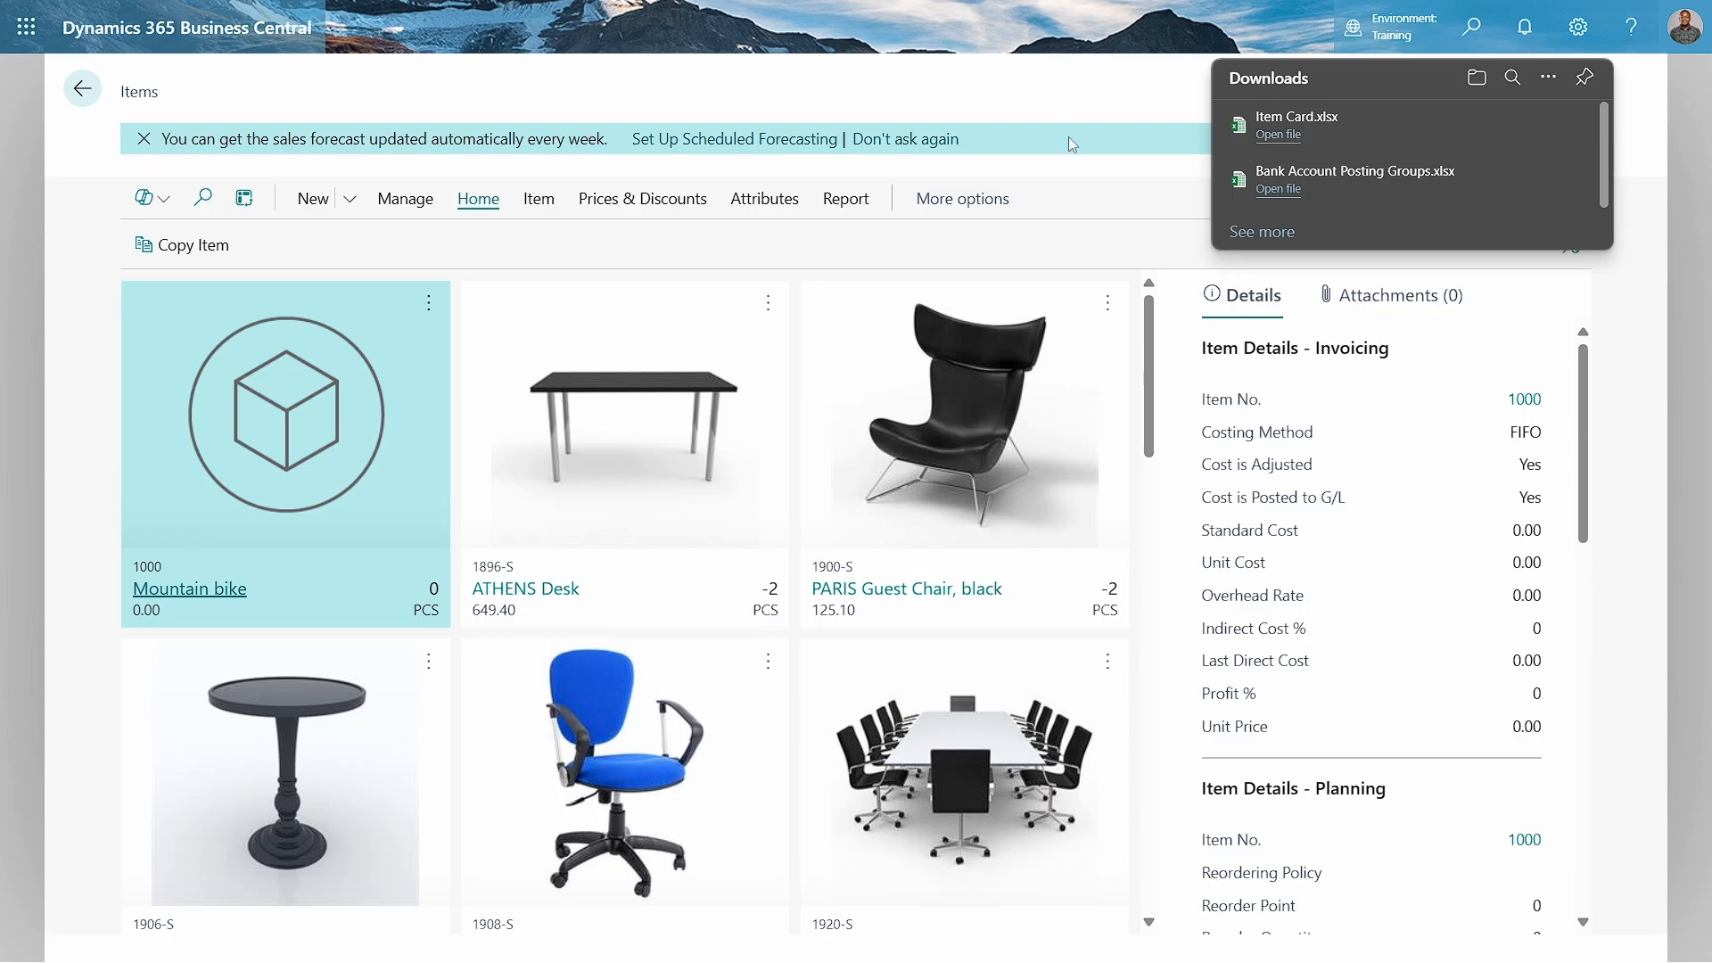
{"action": "left_click", "coordinate": [1470, 29]}
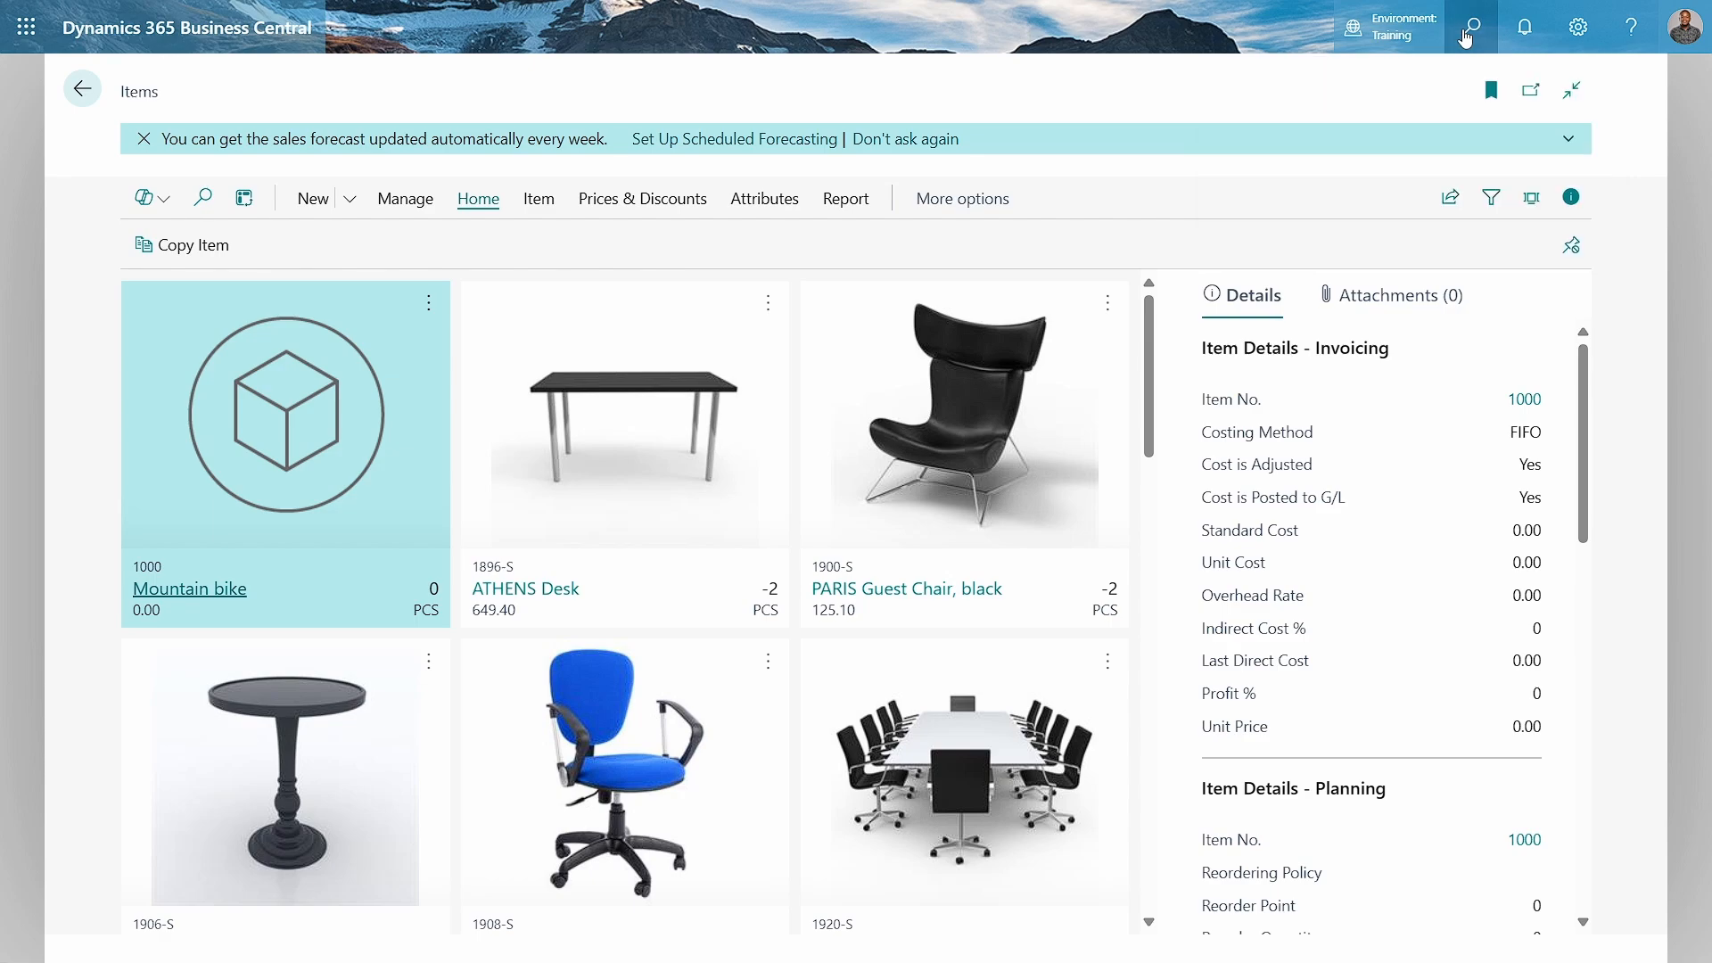
{"action": "type", "text": "permission"}
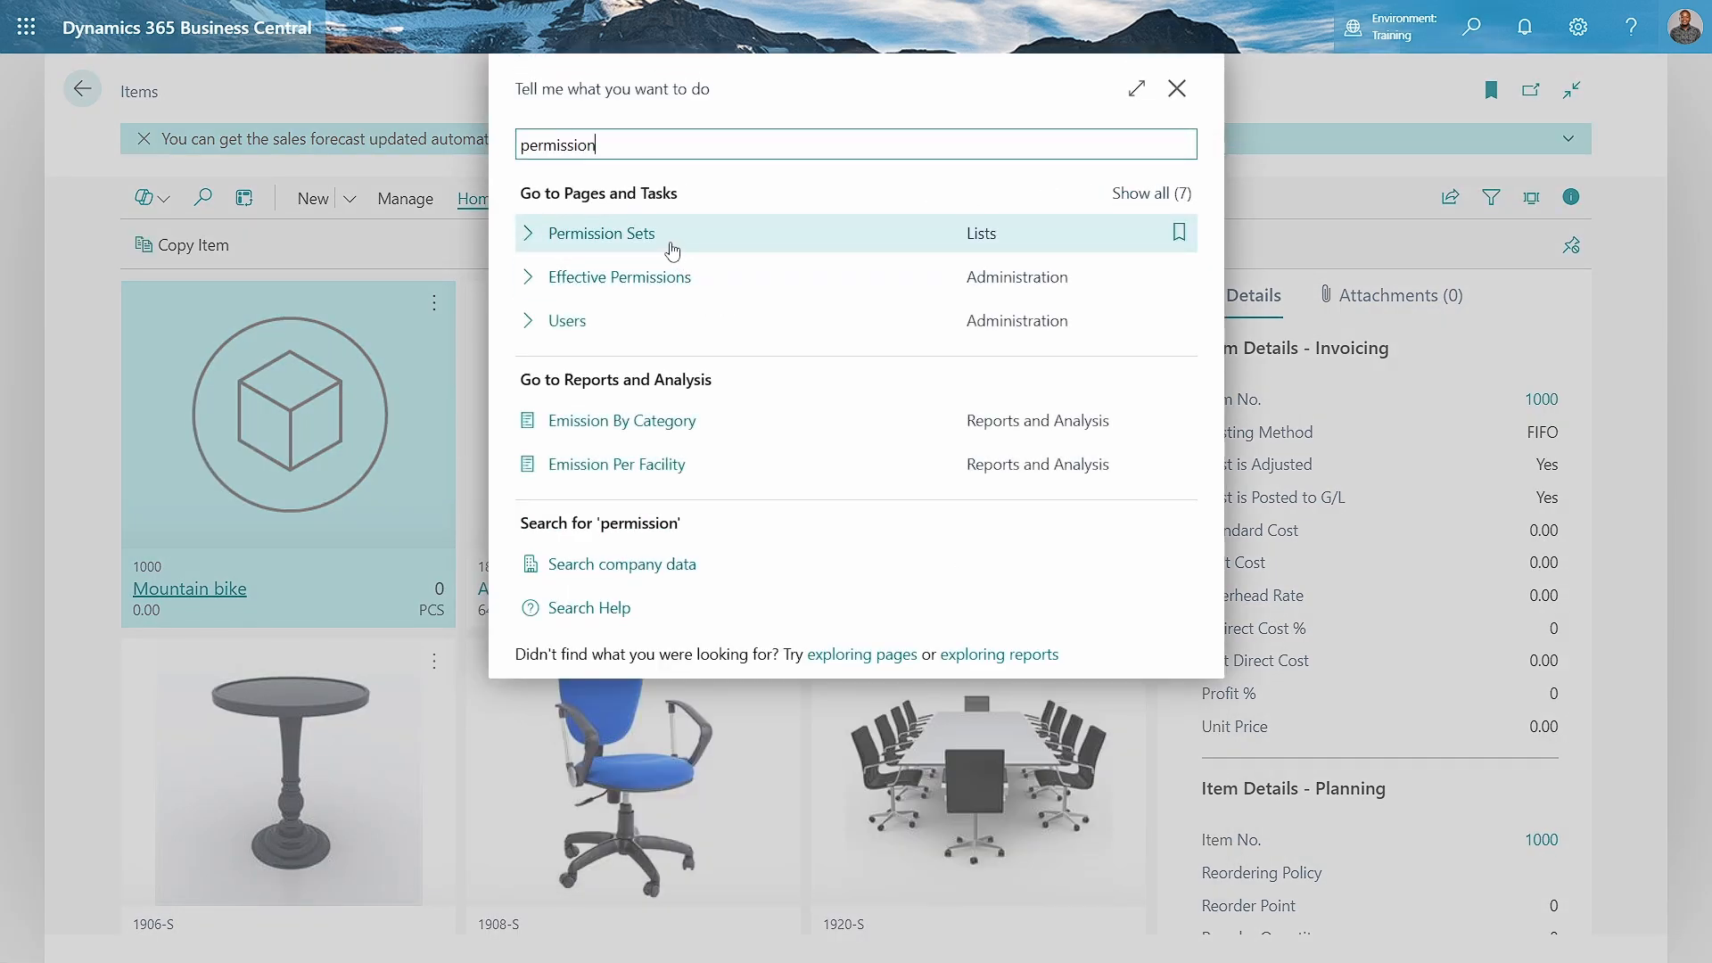
{"action": "left_click", "coordinate": [726, 239]}
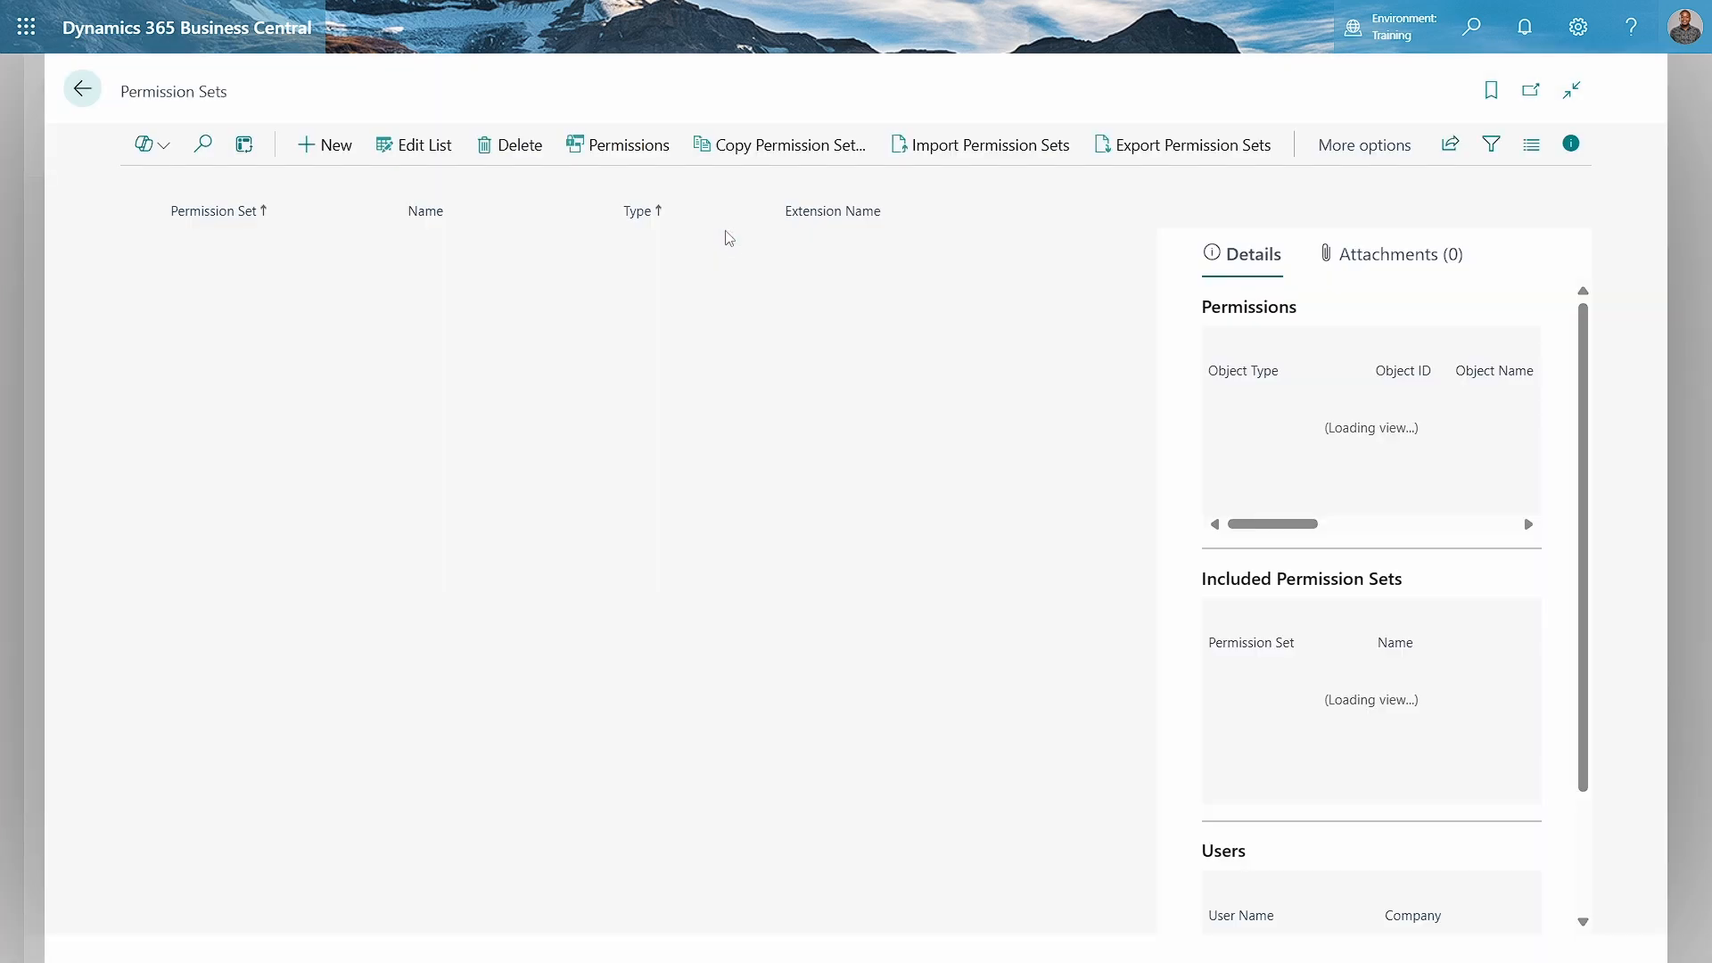
Search the permission sets for "excel", examine EXCEL EXPORT ACTION, and go back to the home page.
{"action": "left_click", "coordinate": [202, 144]}
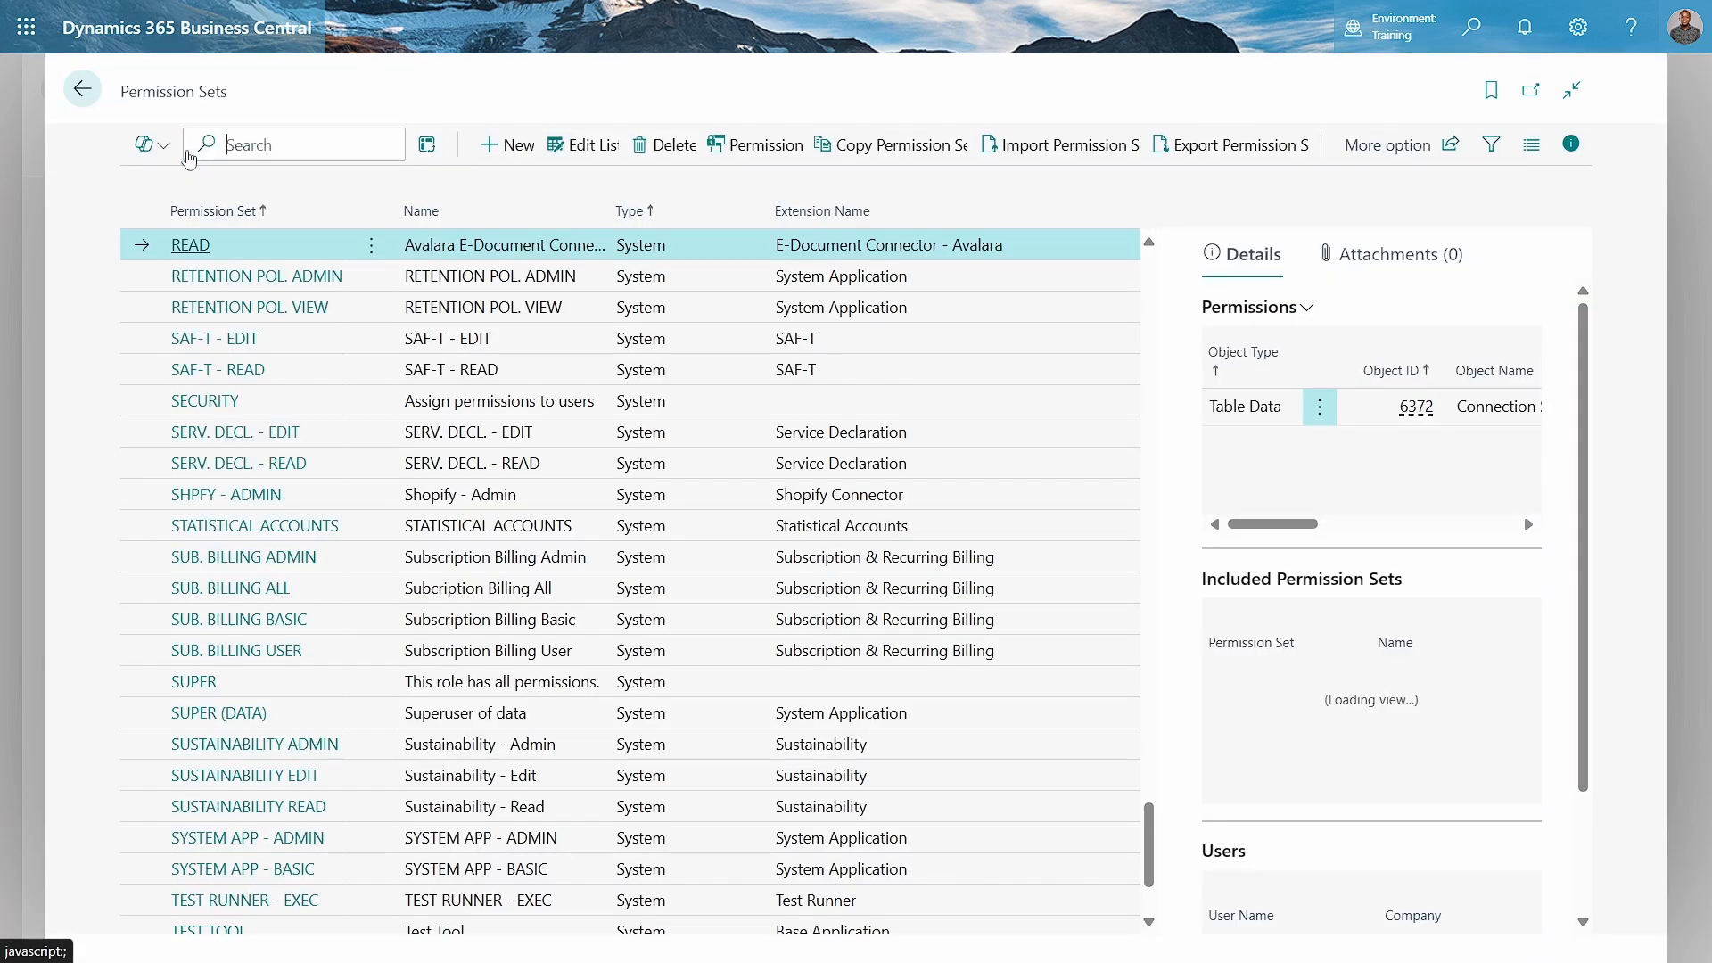
{"action": "type", "text": "excel"}
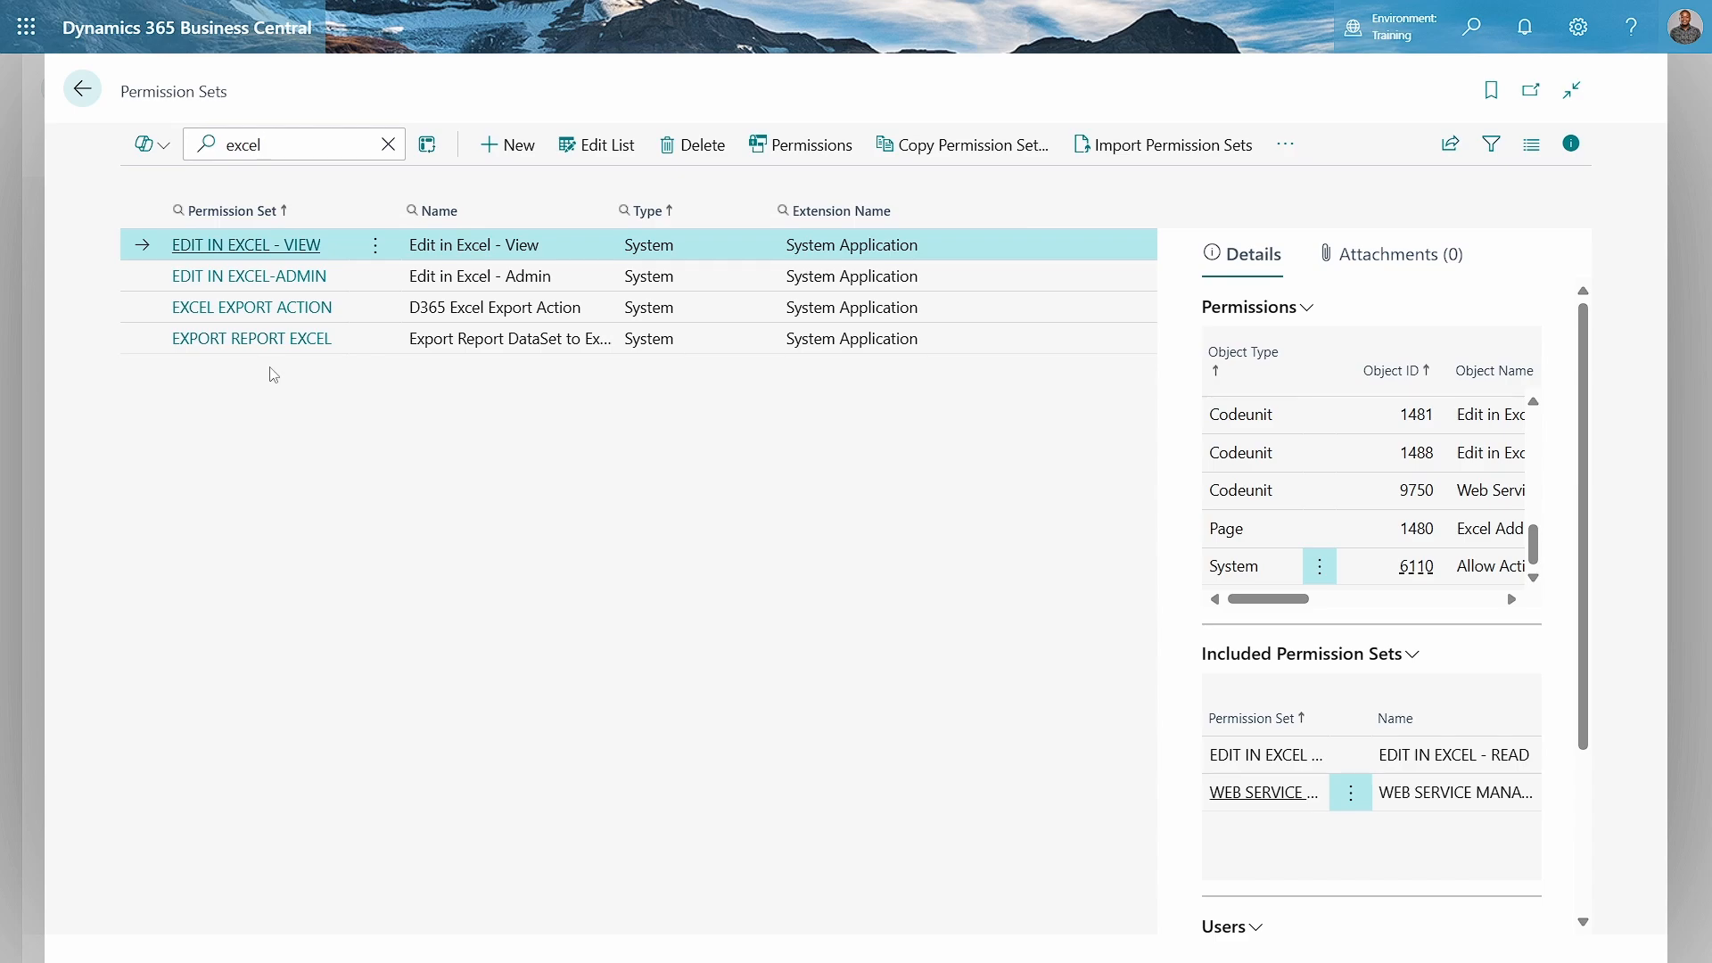
{"action": "left_click", "coordinate": [153, 316]}
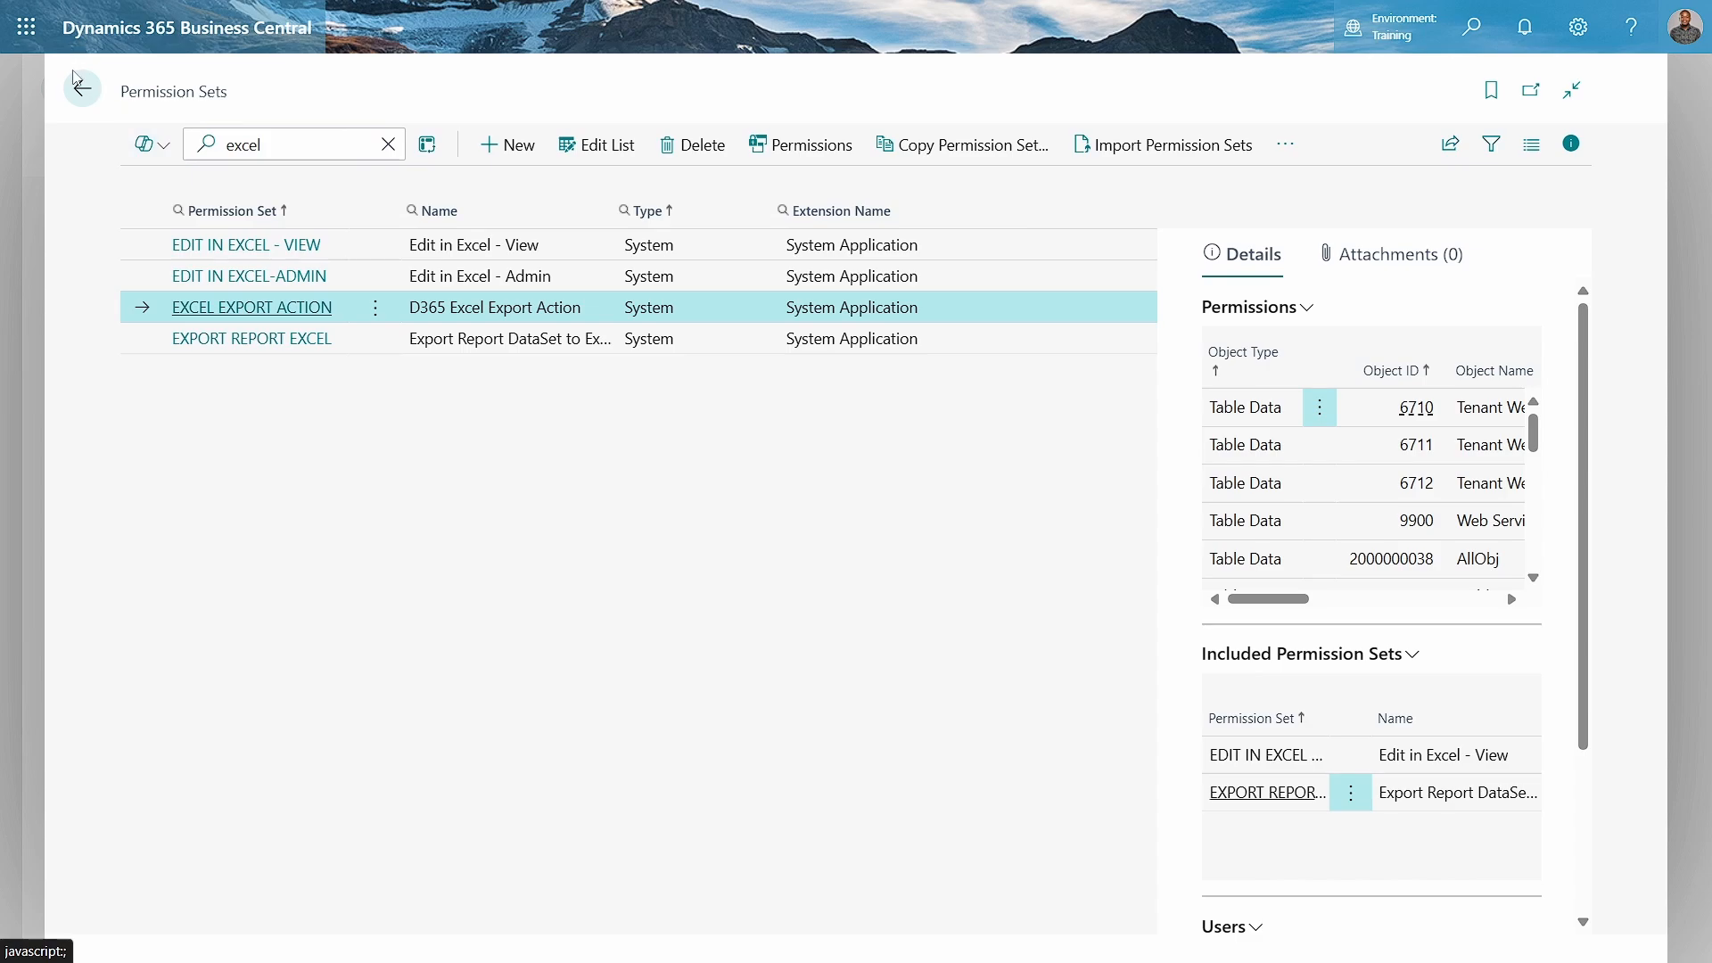
{"action": "left_click", "coordinate": [78, 86]}
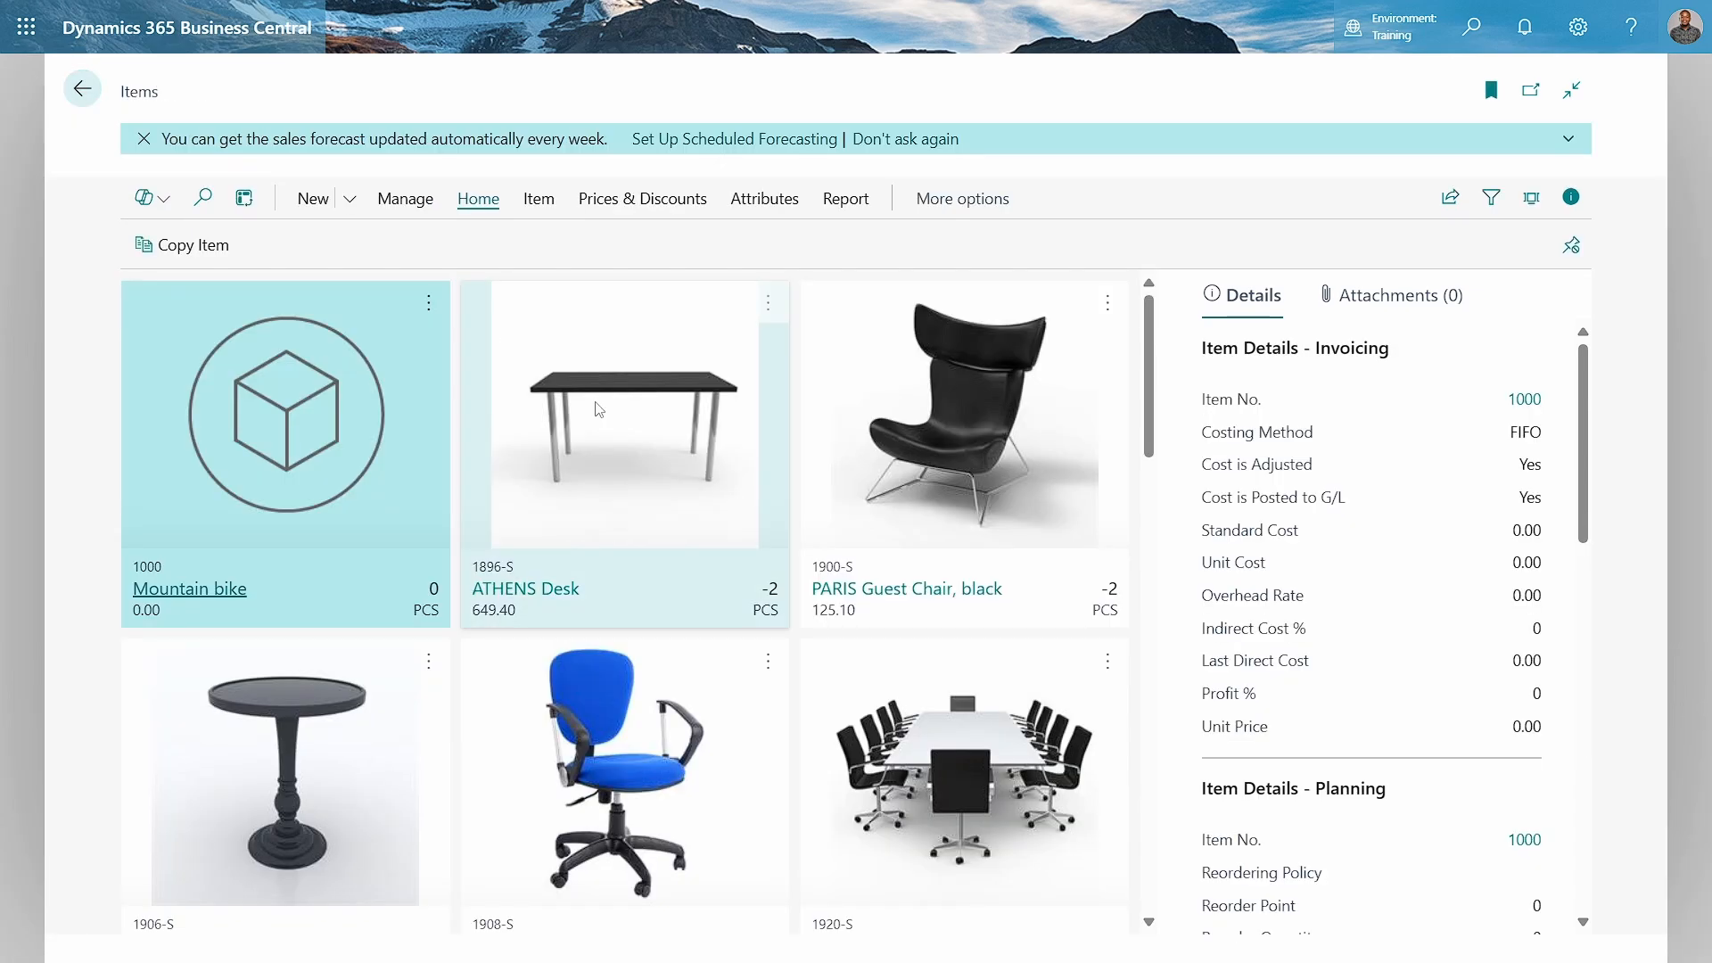
{"action": "left_click", "coordinate": [80, 104]}
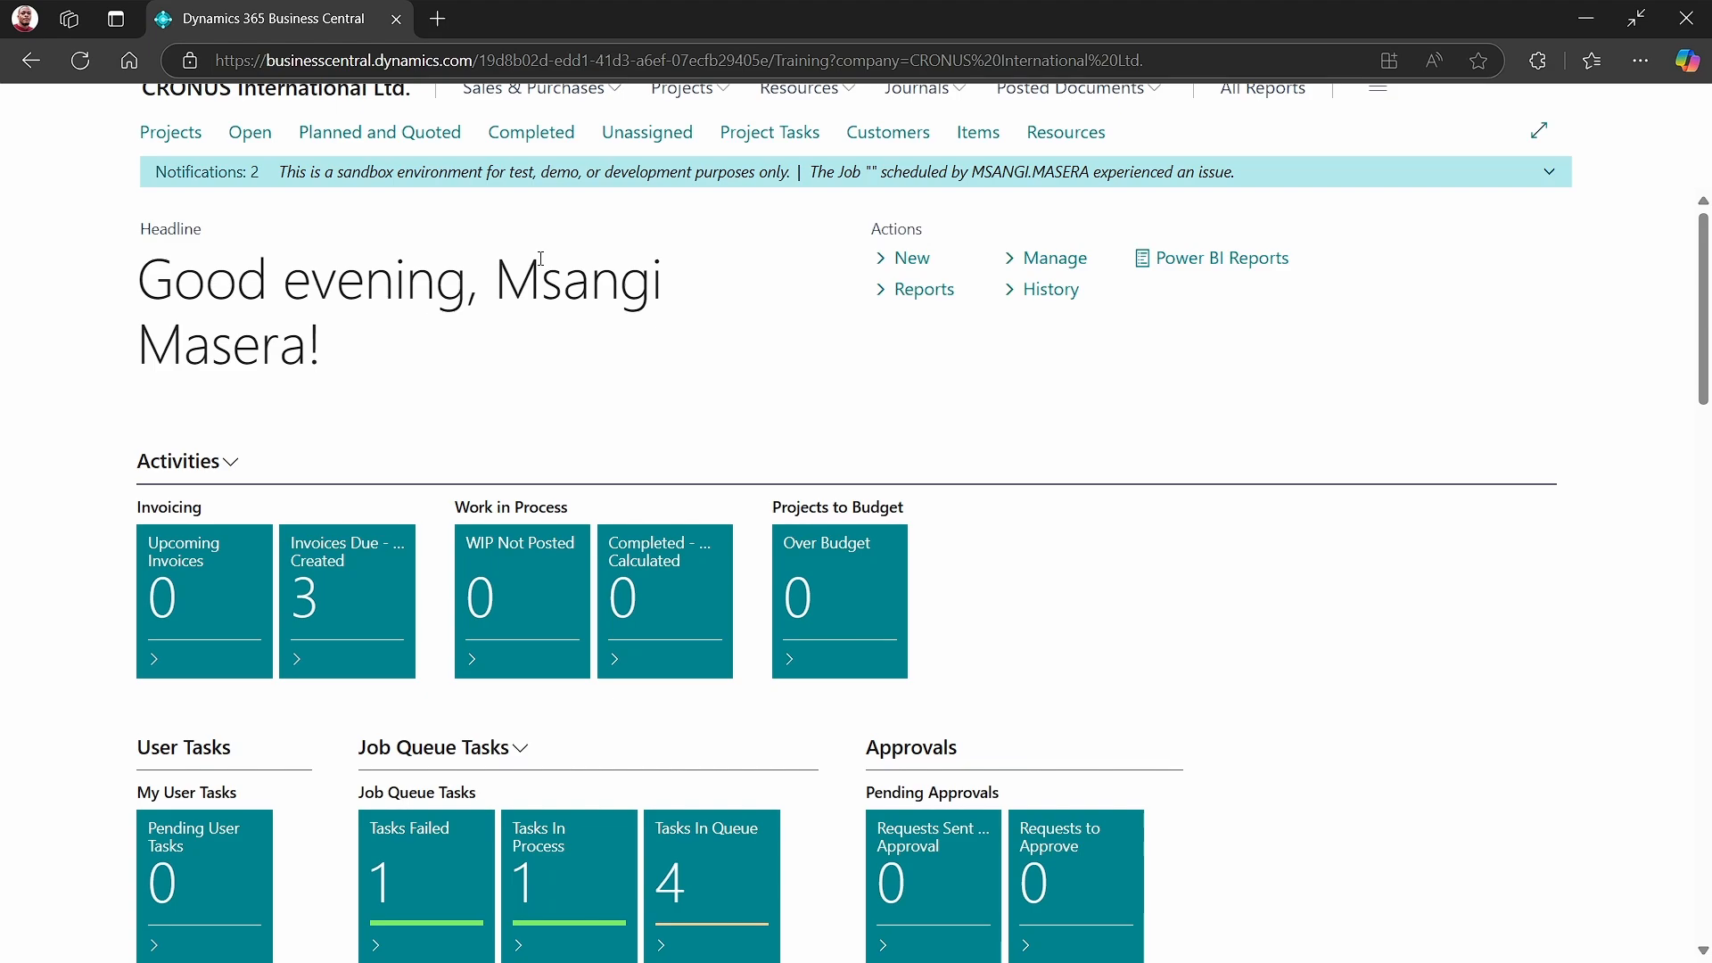